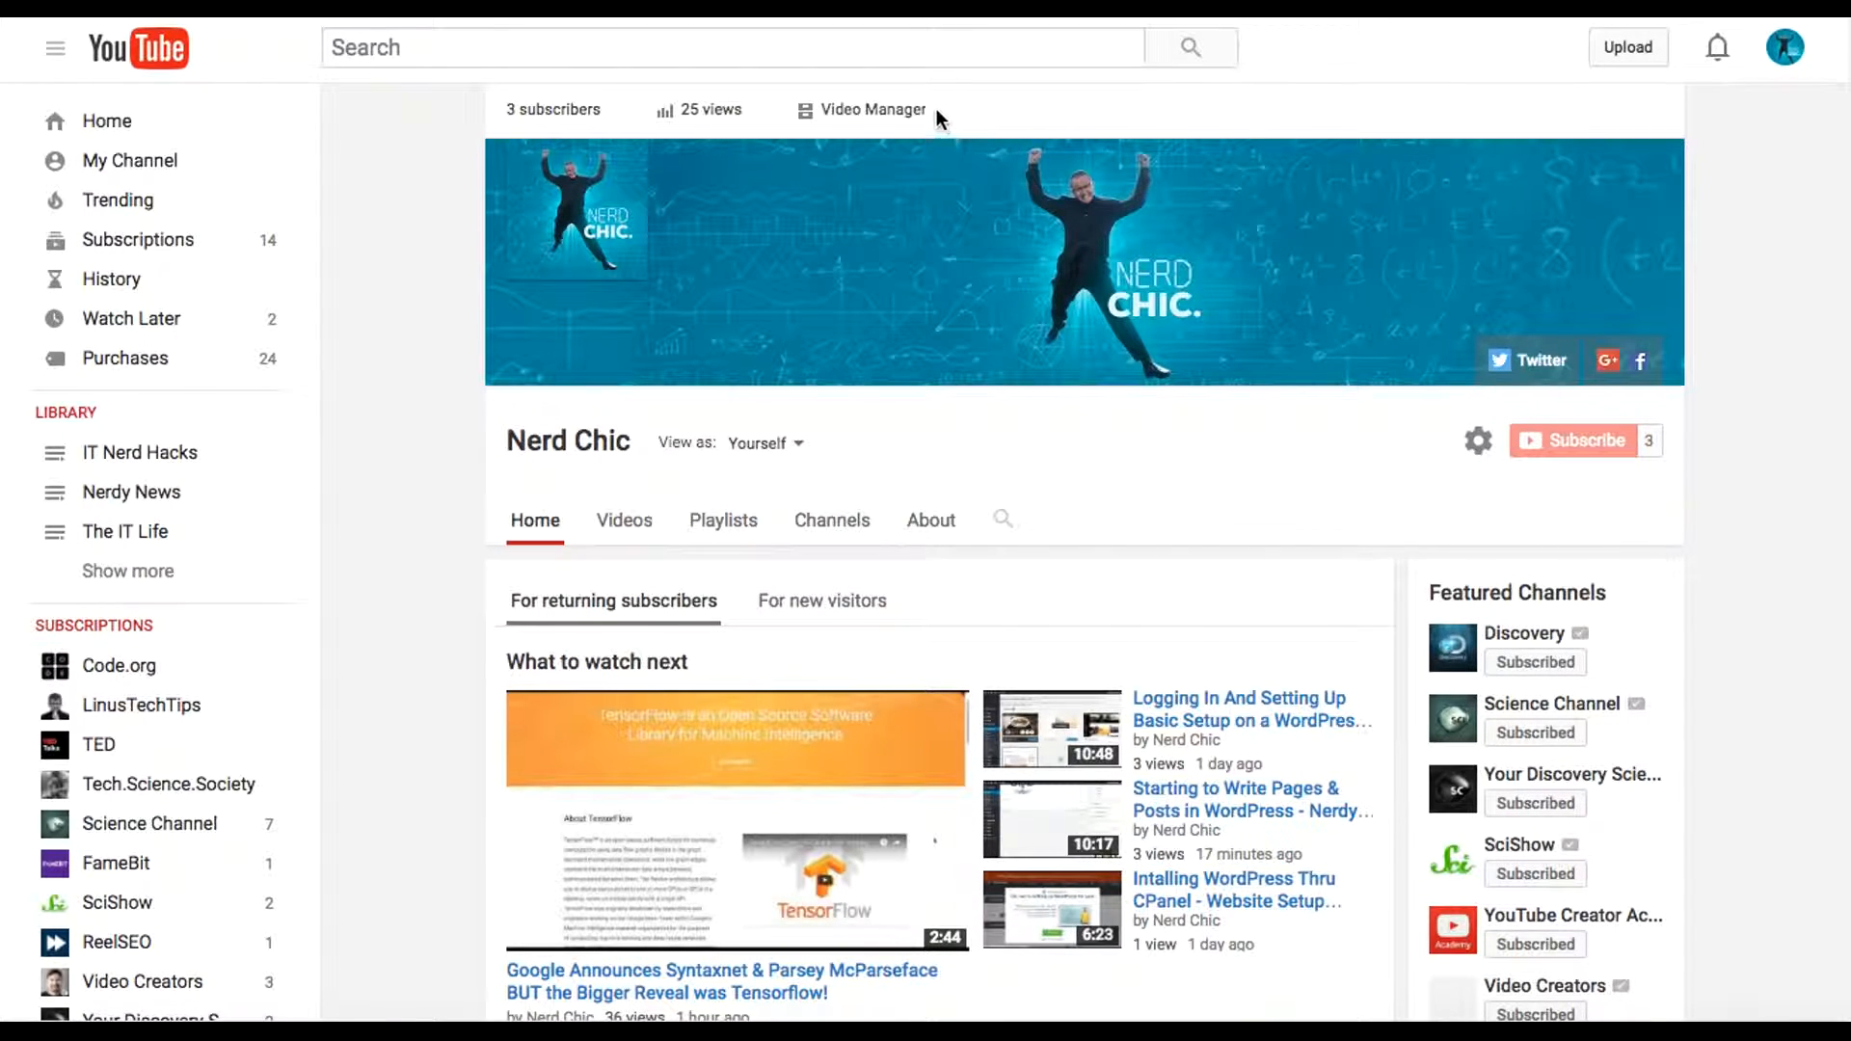
# - Open the uploaded video "WordPress Tutorial for Removing Author, Date and Meta Date from Posts" from Video Manager and pause it
pyautogui.click(875, 109)
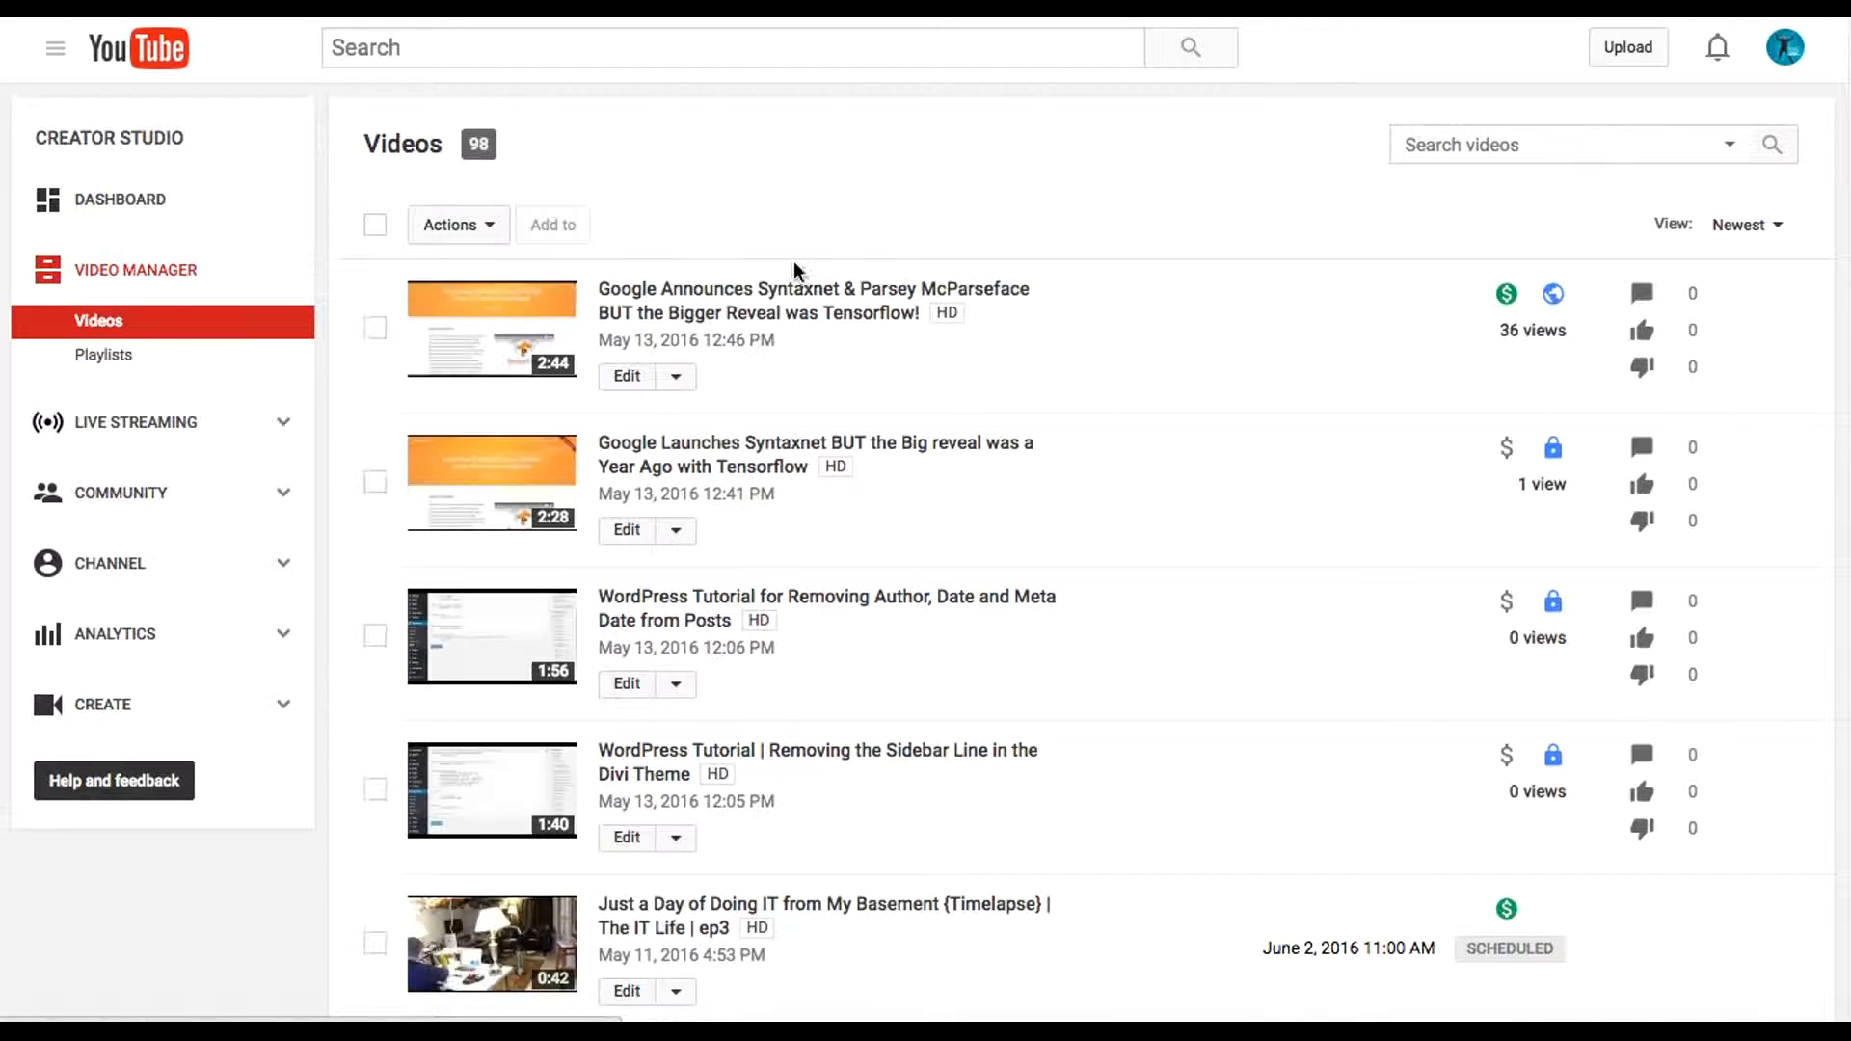
pyautogui.click(675, 623)
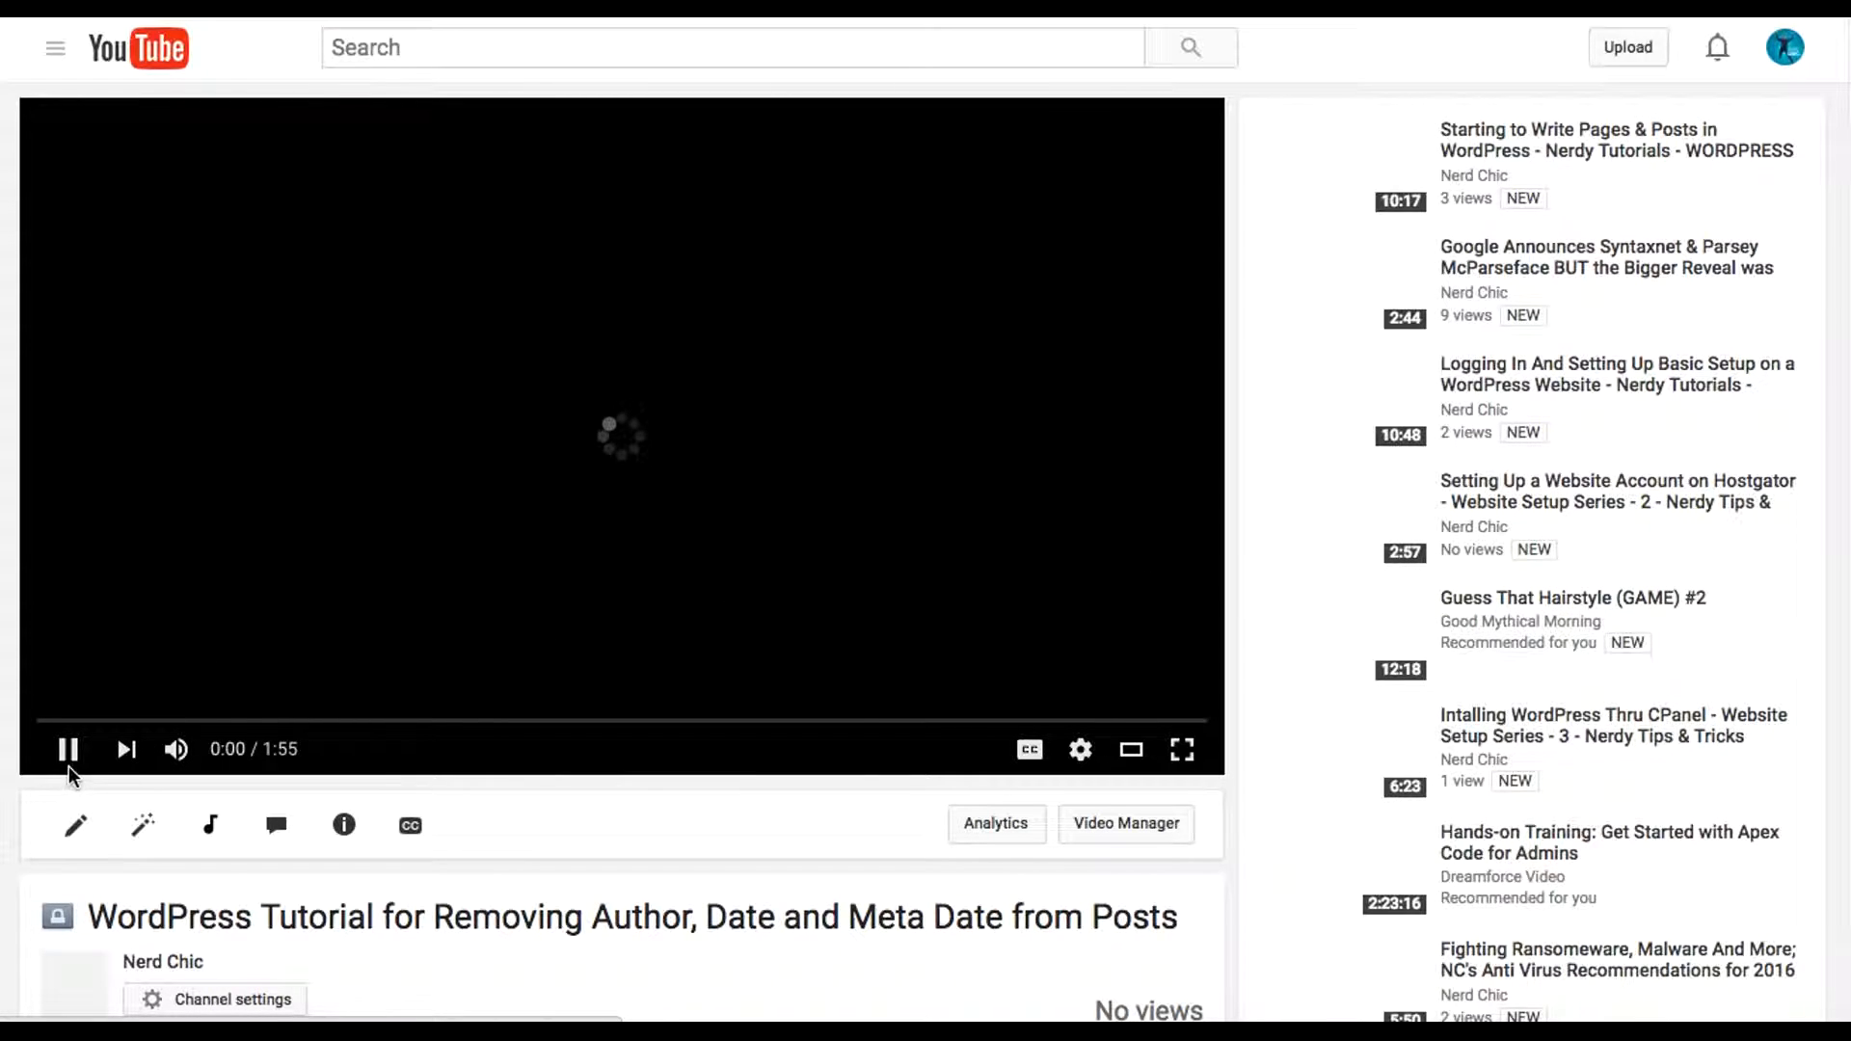
pyautogui.click(67, 764)
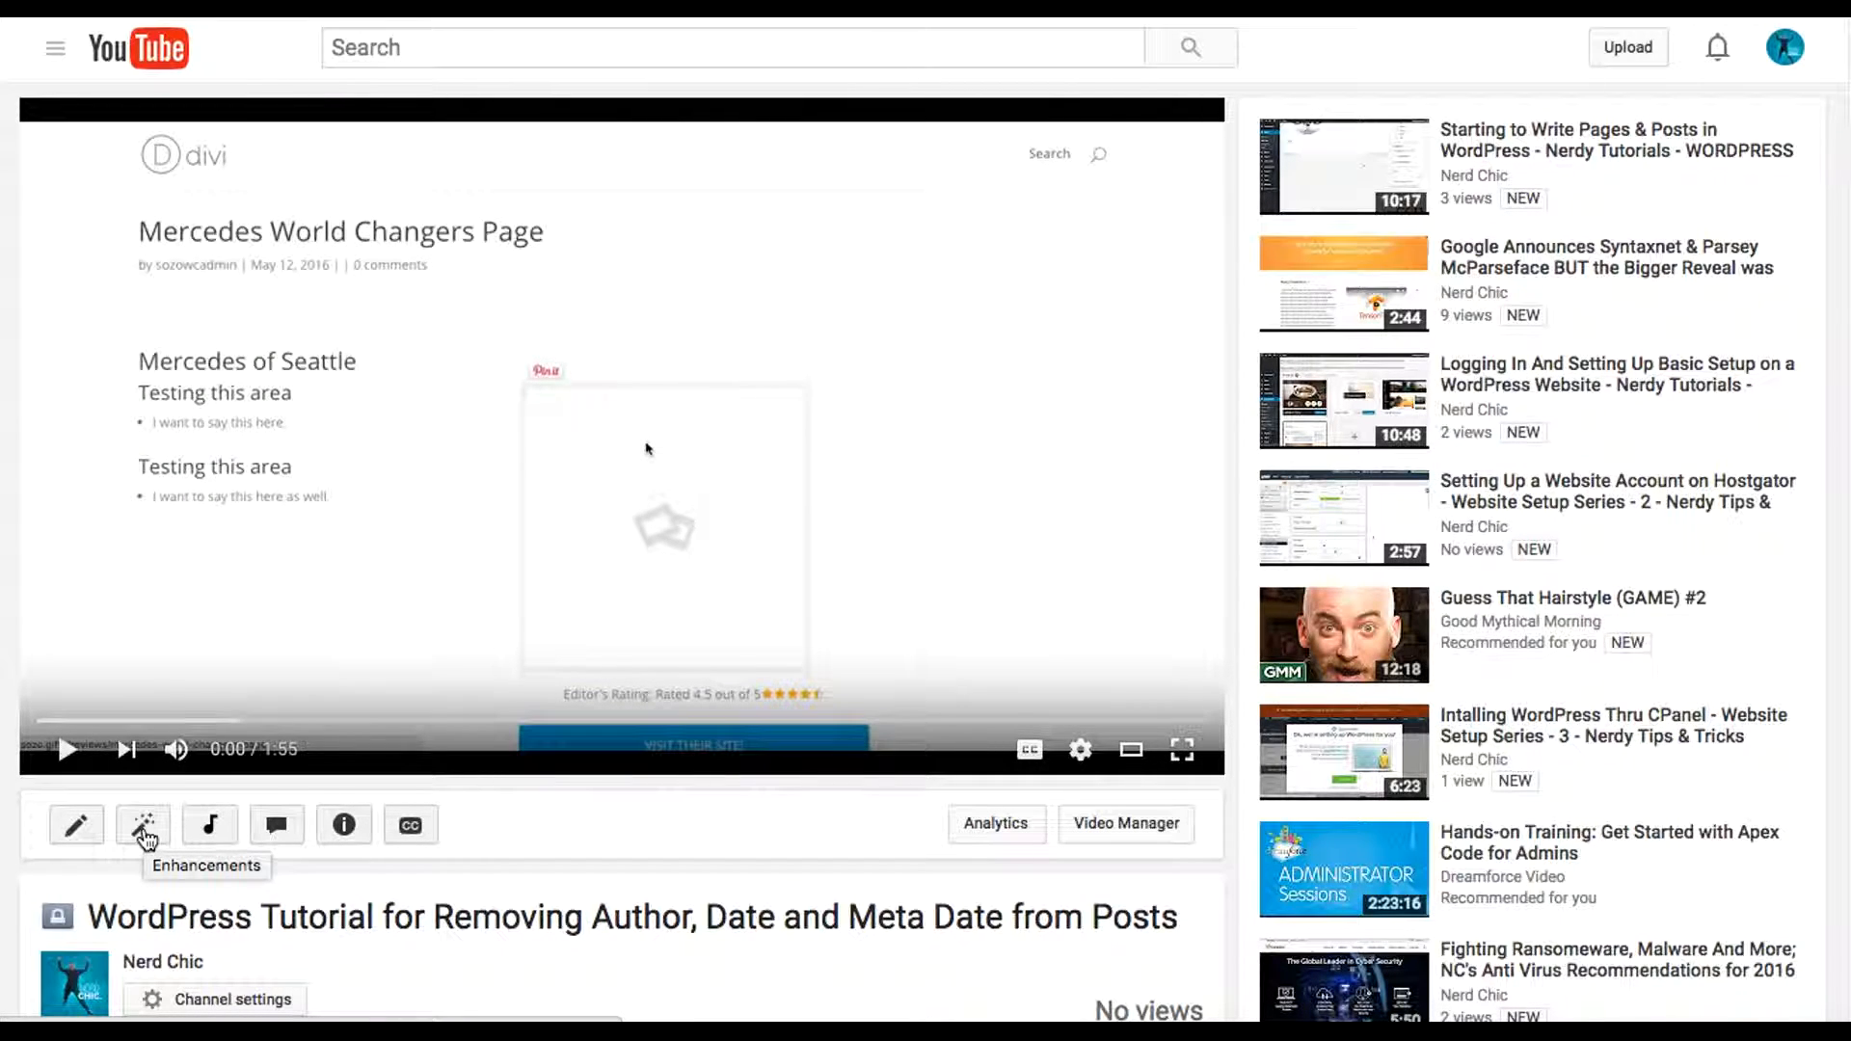
# - Open the video's enhancements, launch the YouTube Video Editor from there, and stop the project preview
pyautogui.click(147, 840)
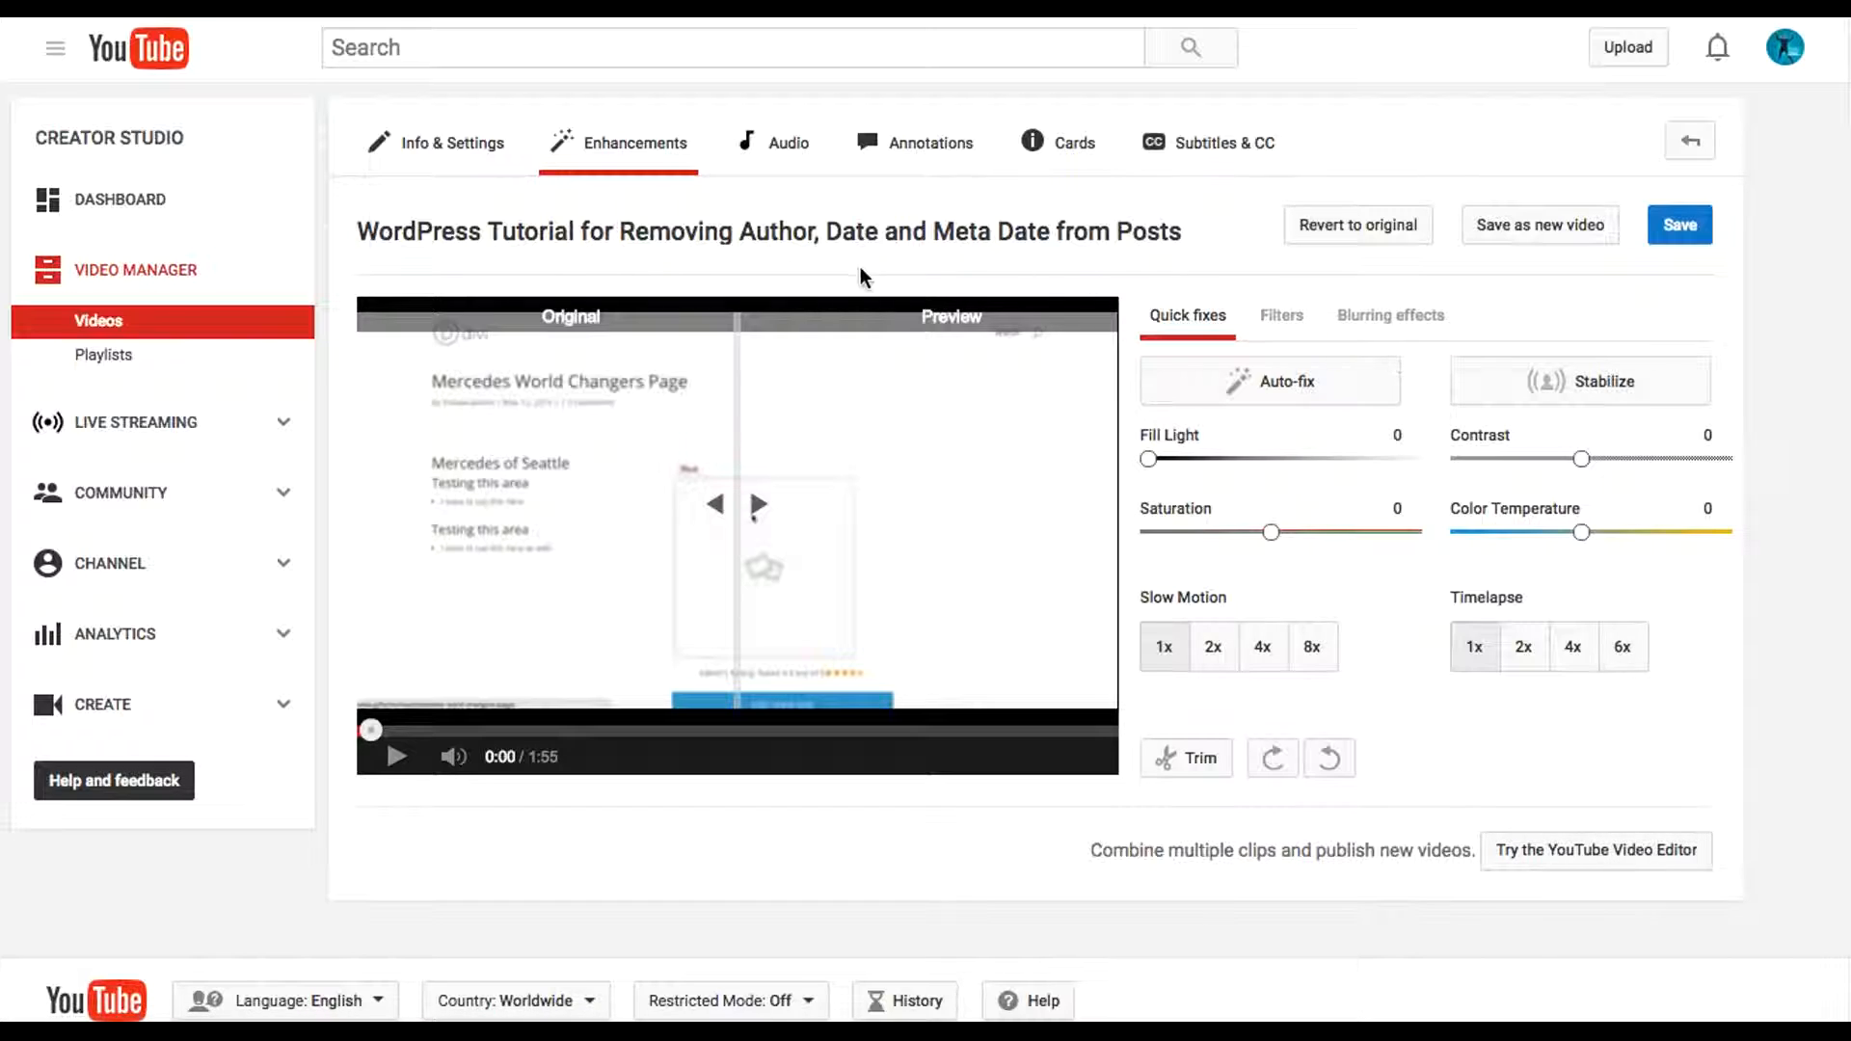
pyautogui.click(1585, 852)
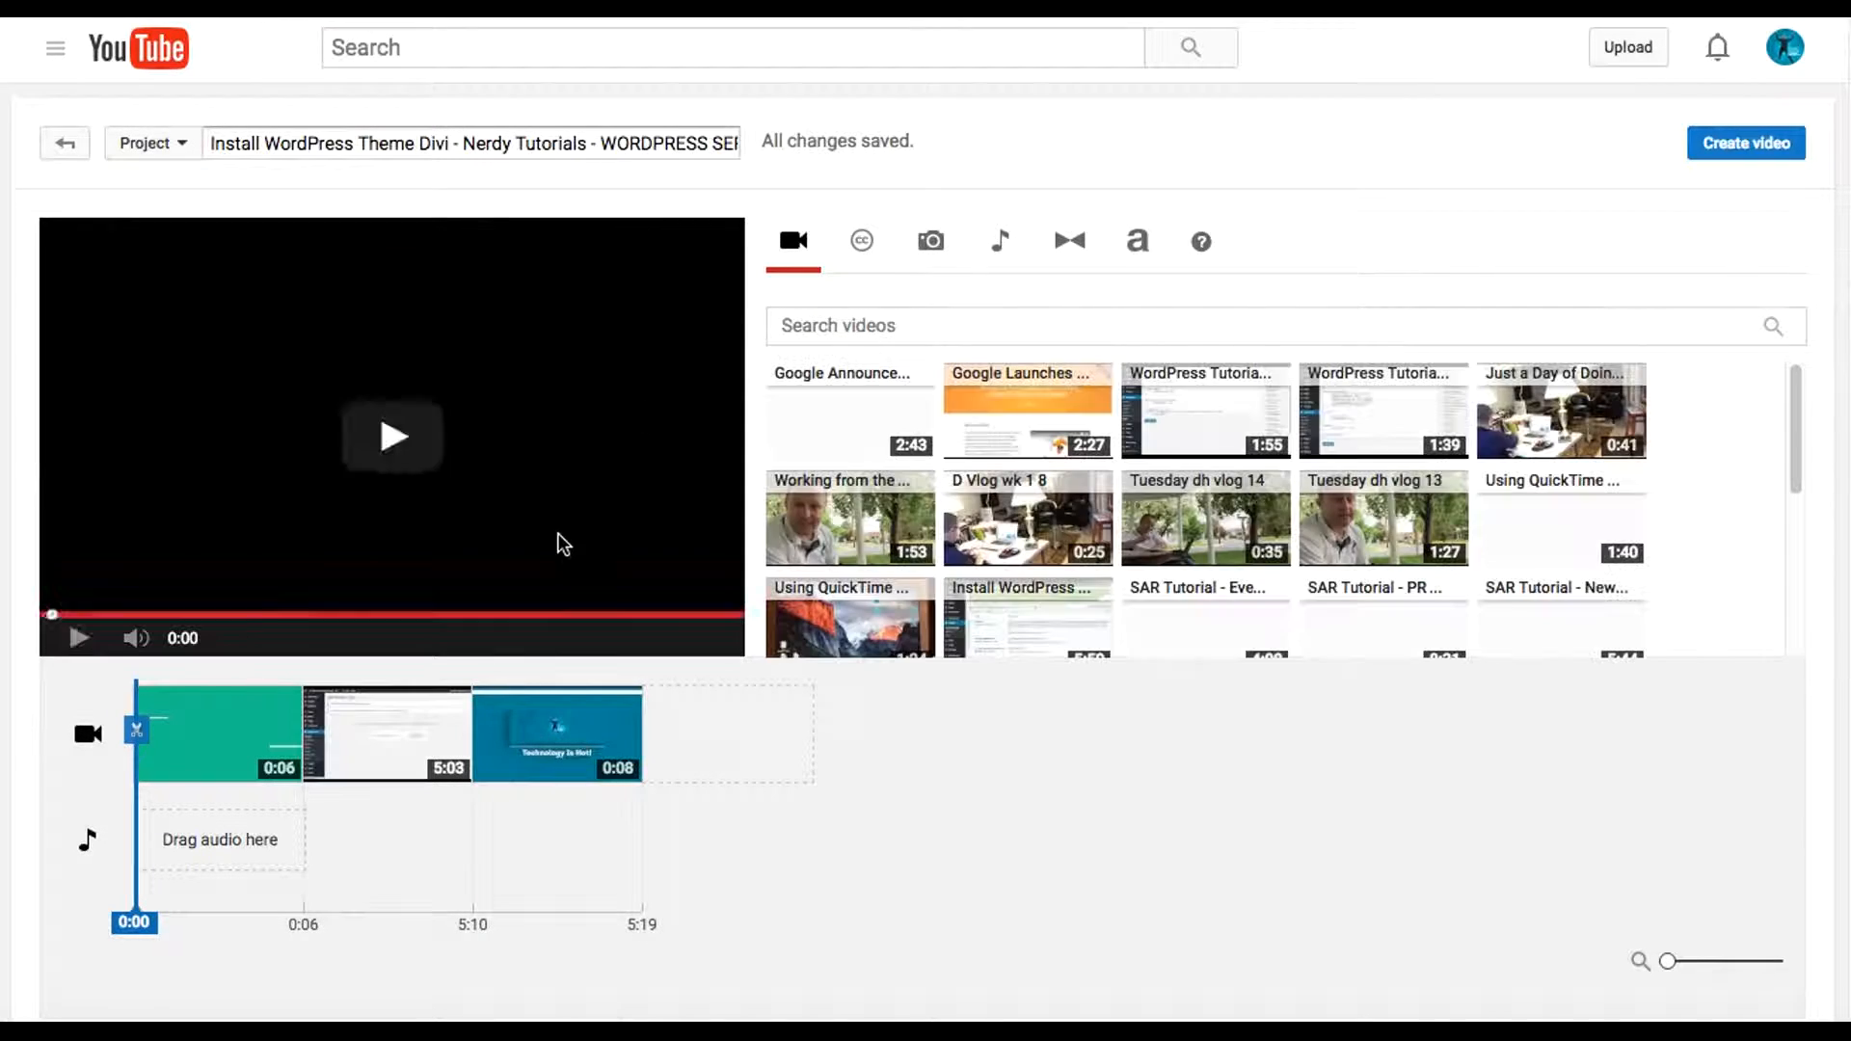
pyautogui.click(80, 638)
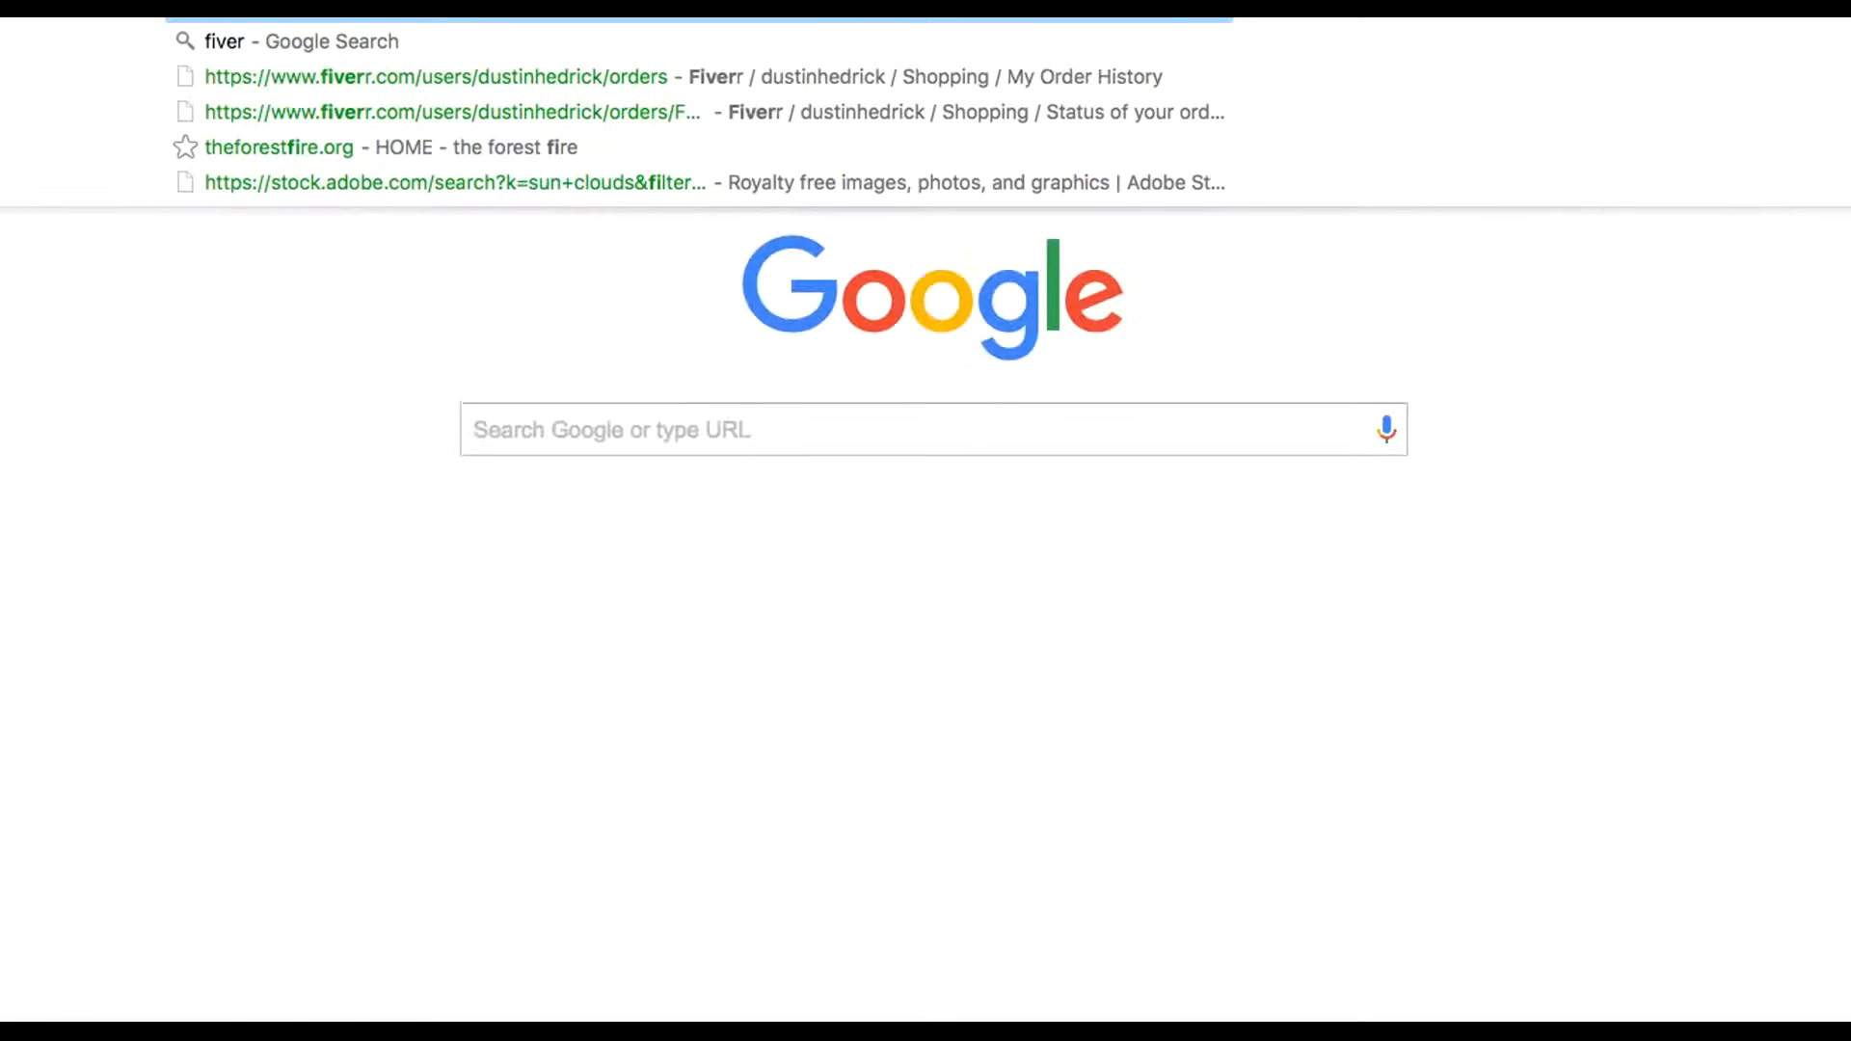
# - Go to fiverr.com in the browser
pyautogui.write('r')
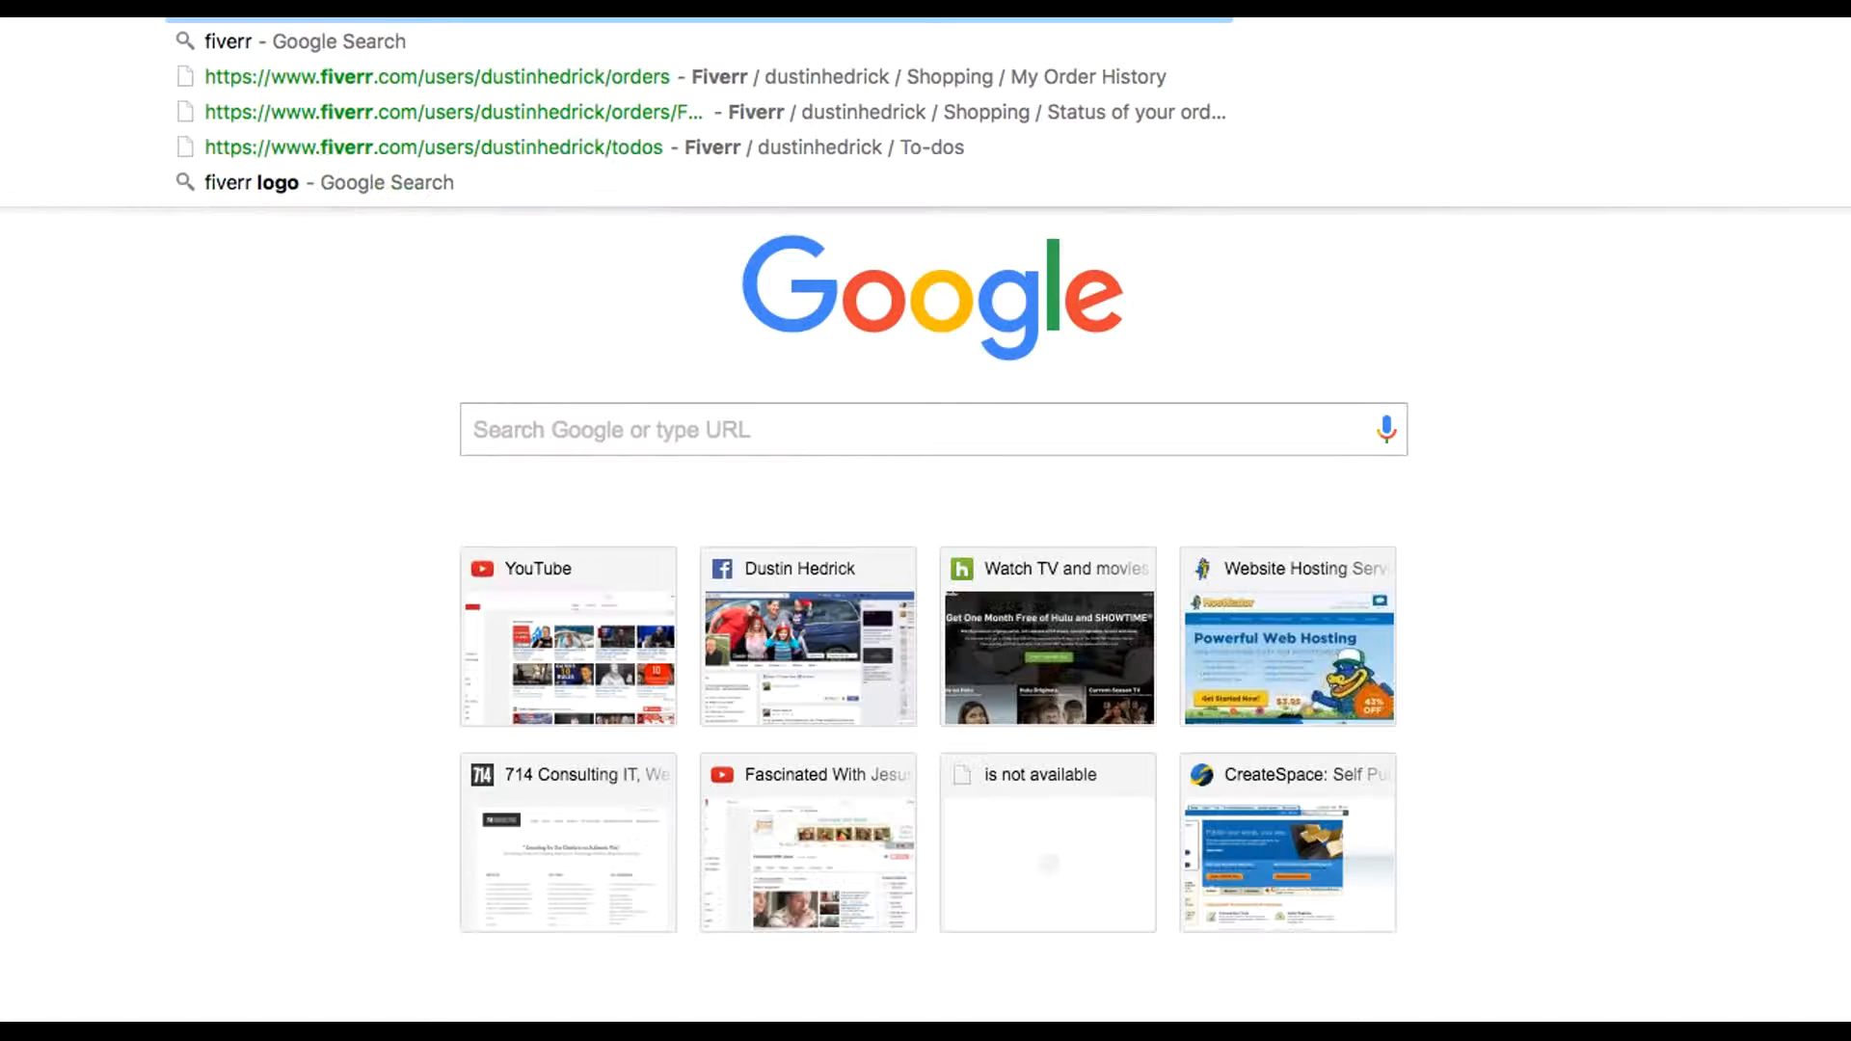
pyautogui.write('.com')
pyautogui.press('Return')
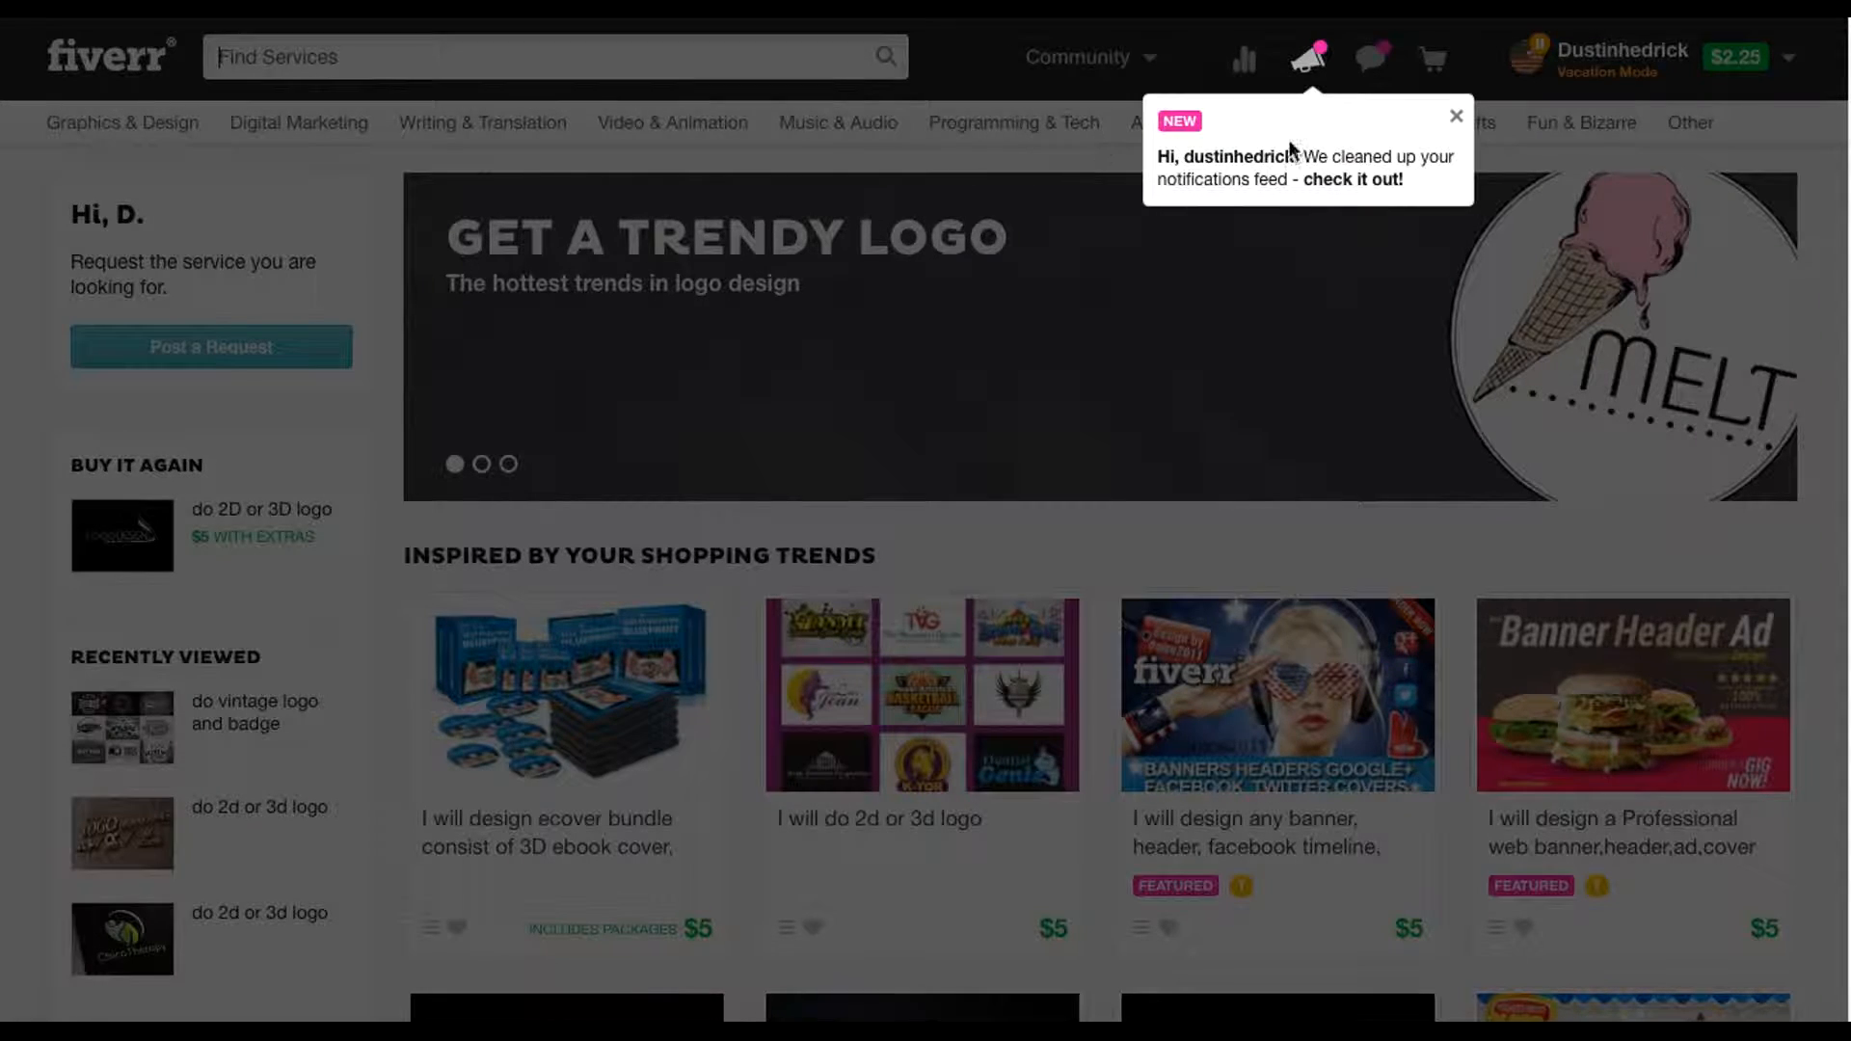
# - Dismiss the notification pop-up and search Fiverr for "youtube intro" services
pyautogui.click(1456, 117)
pyautogui.write('youtube intro')
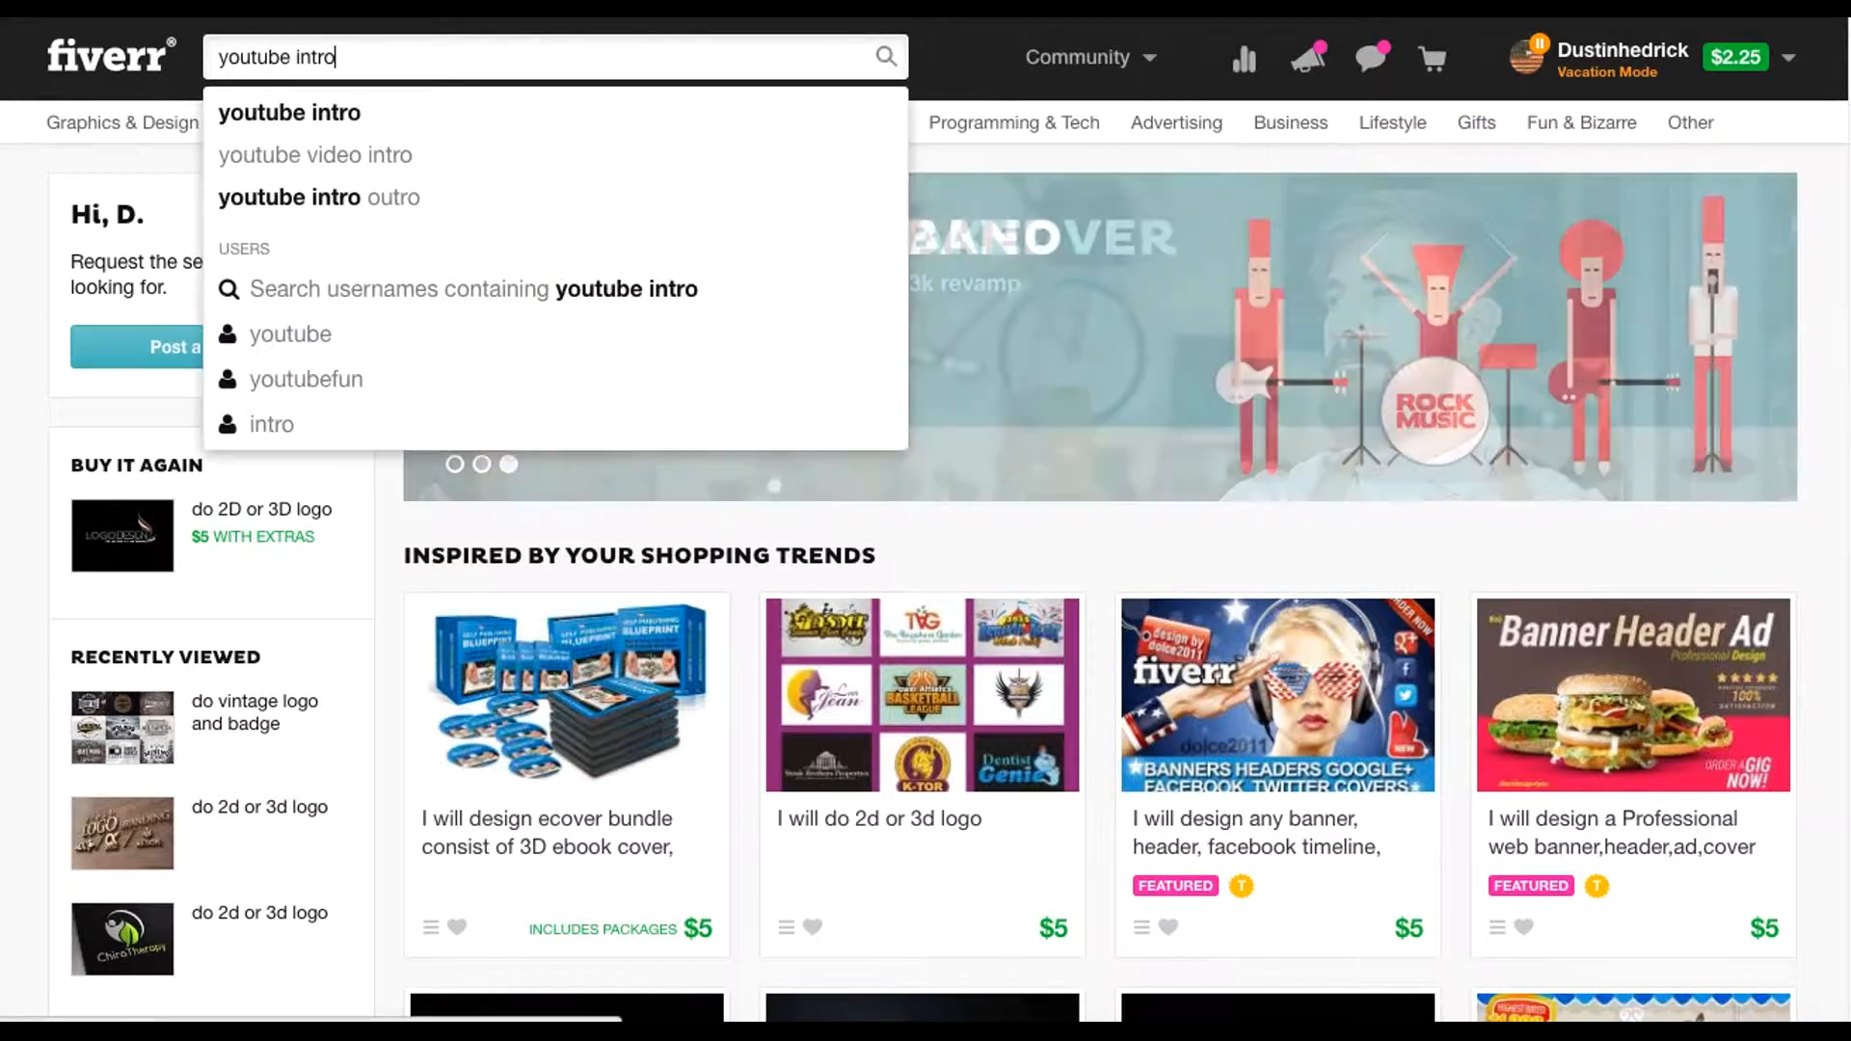
pyautogui.press('Return')
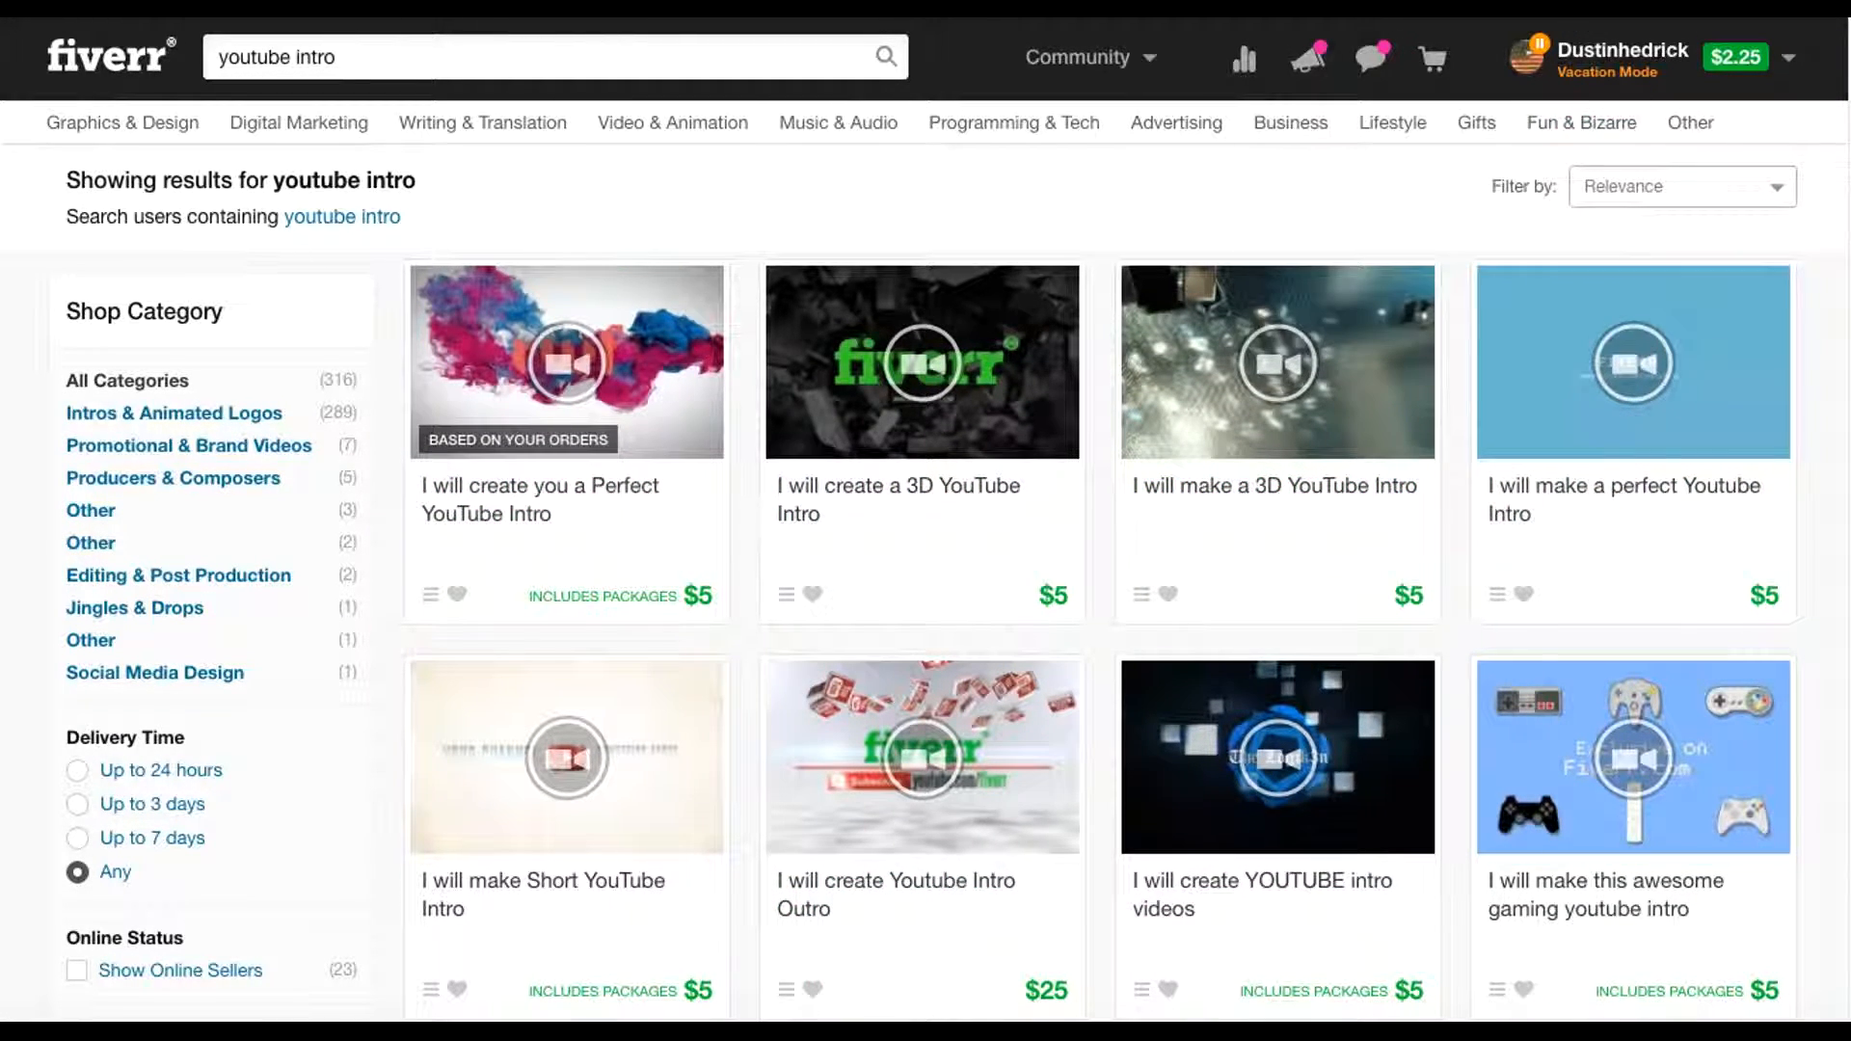
pyautogui.click(380, 57)
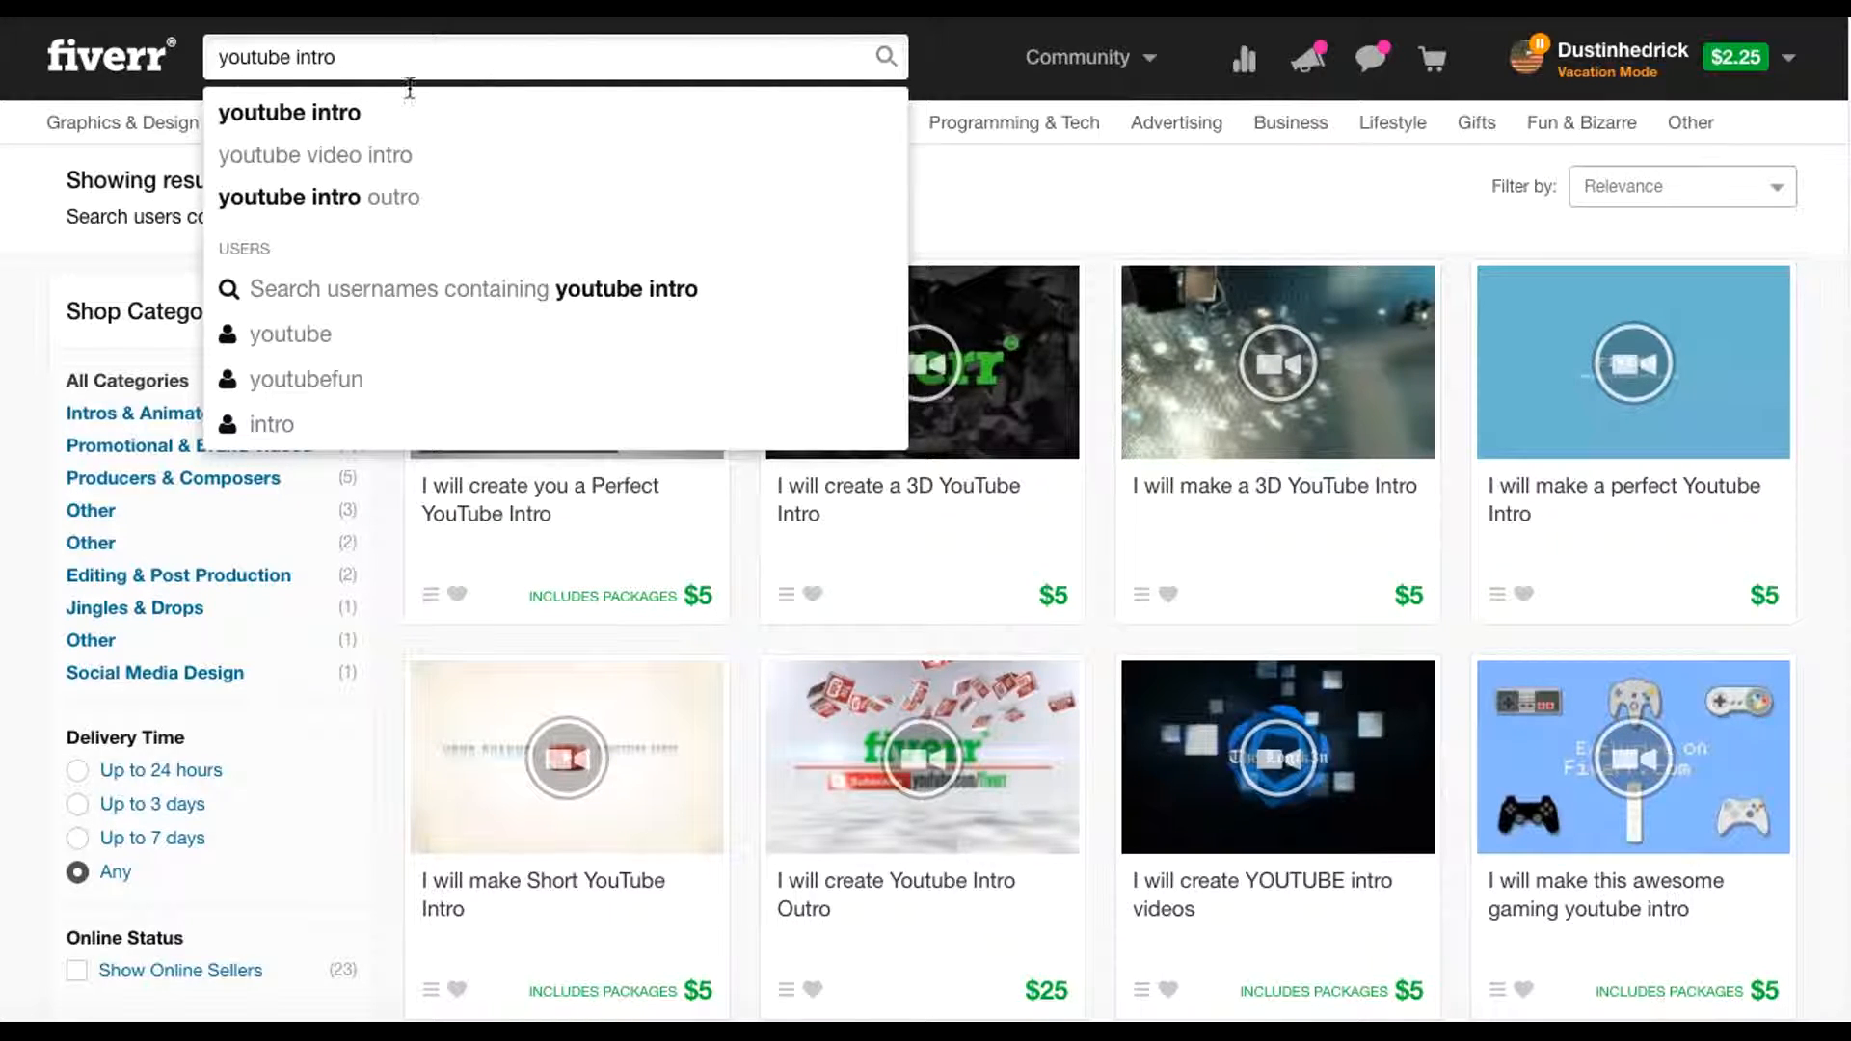
pyautogui.click(1336, 190)
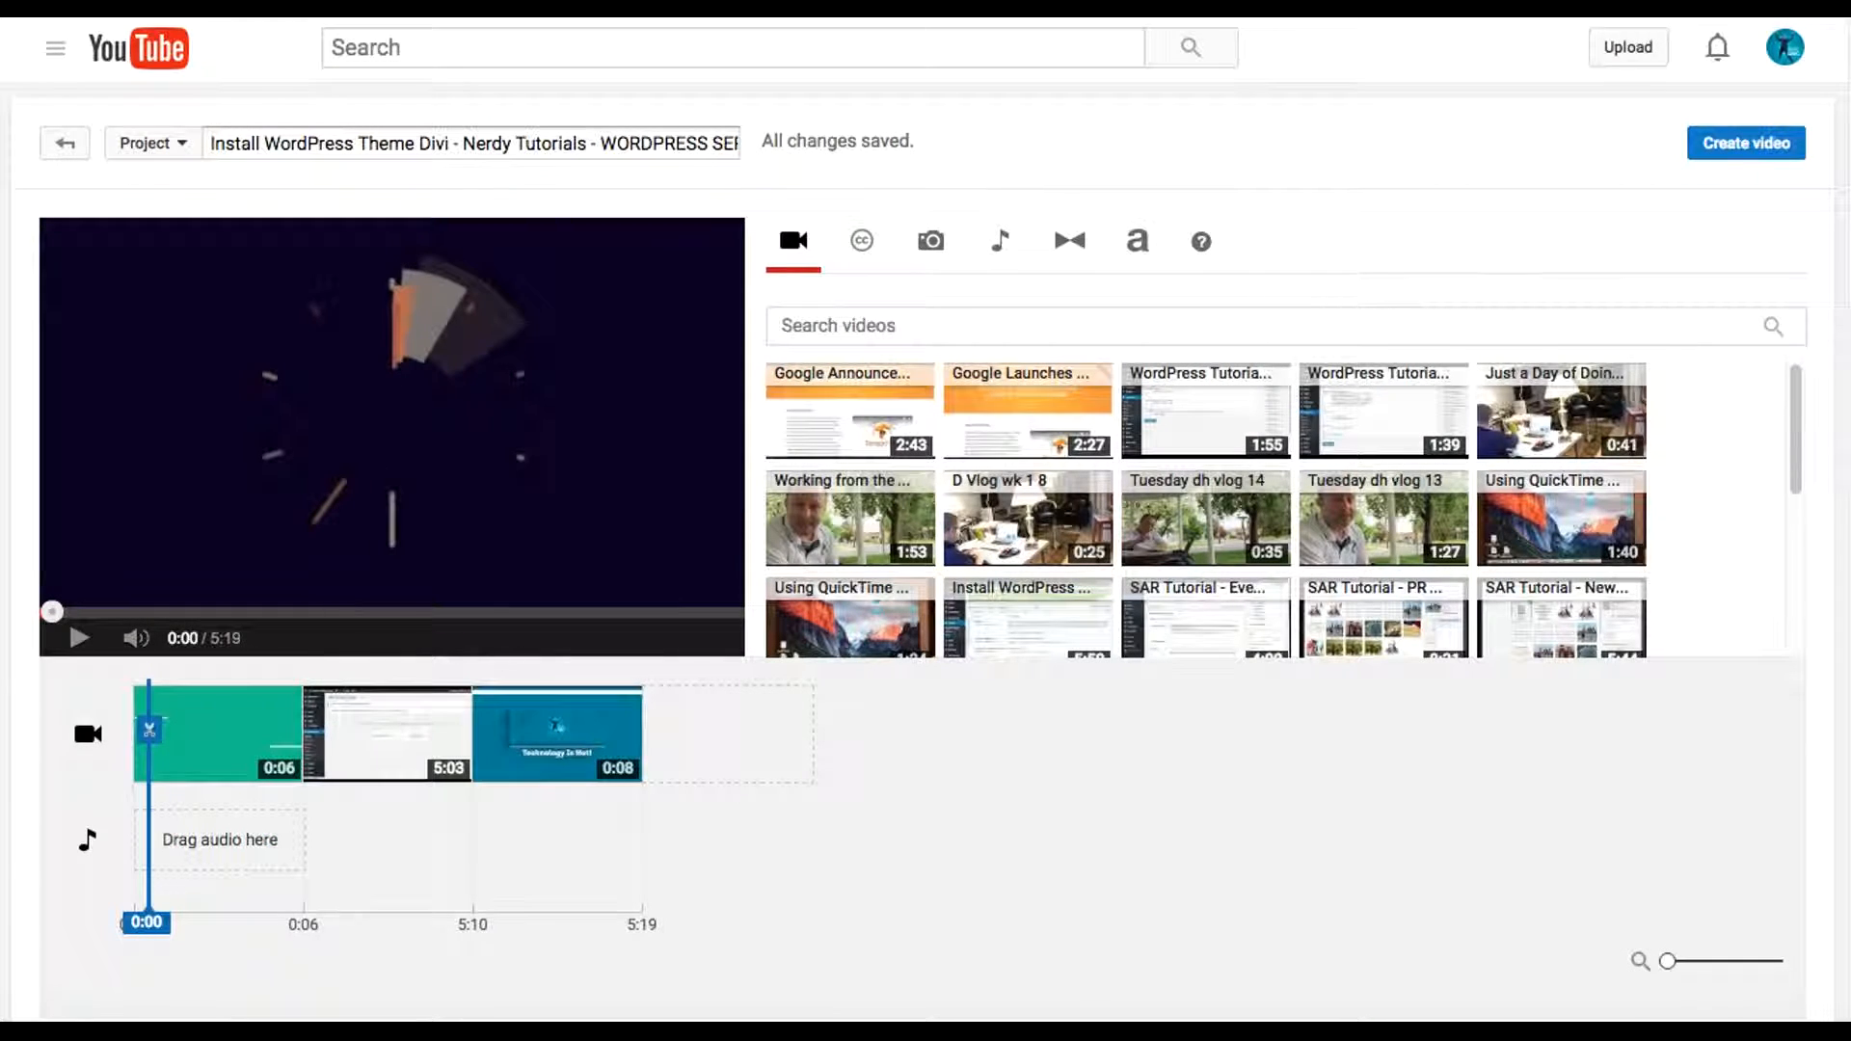
# - Switch back to the YouTube Video Editor, select the middle "714 Website Setu..." clip for editing, and pause its preview
pyautogui.moveTo(193, 737)
pyautogui.moveTo(517, 737)
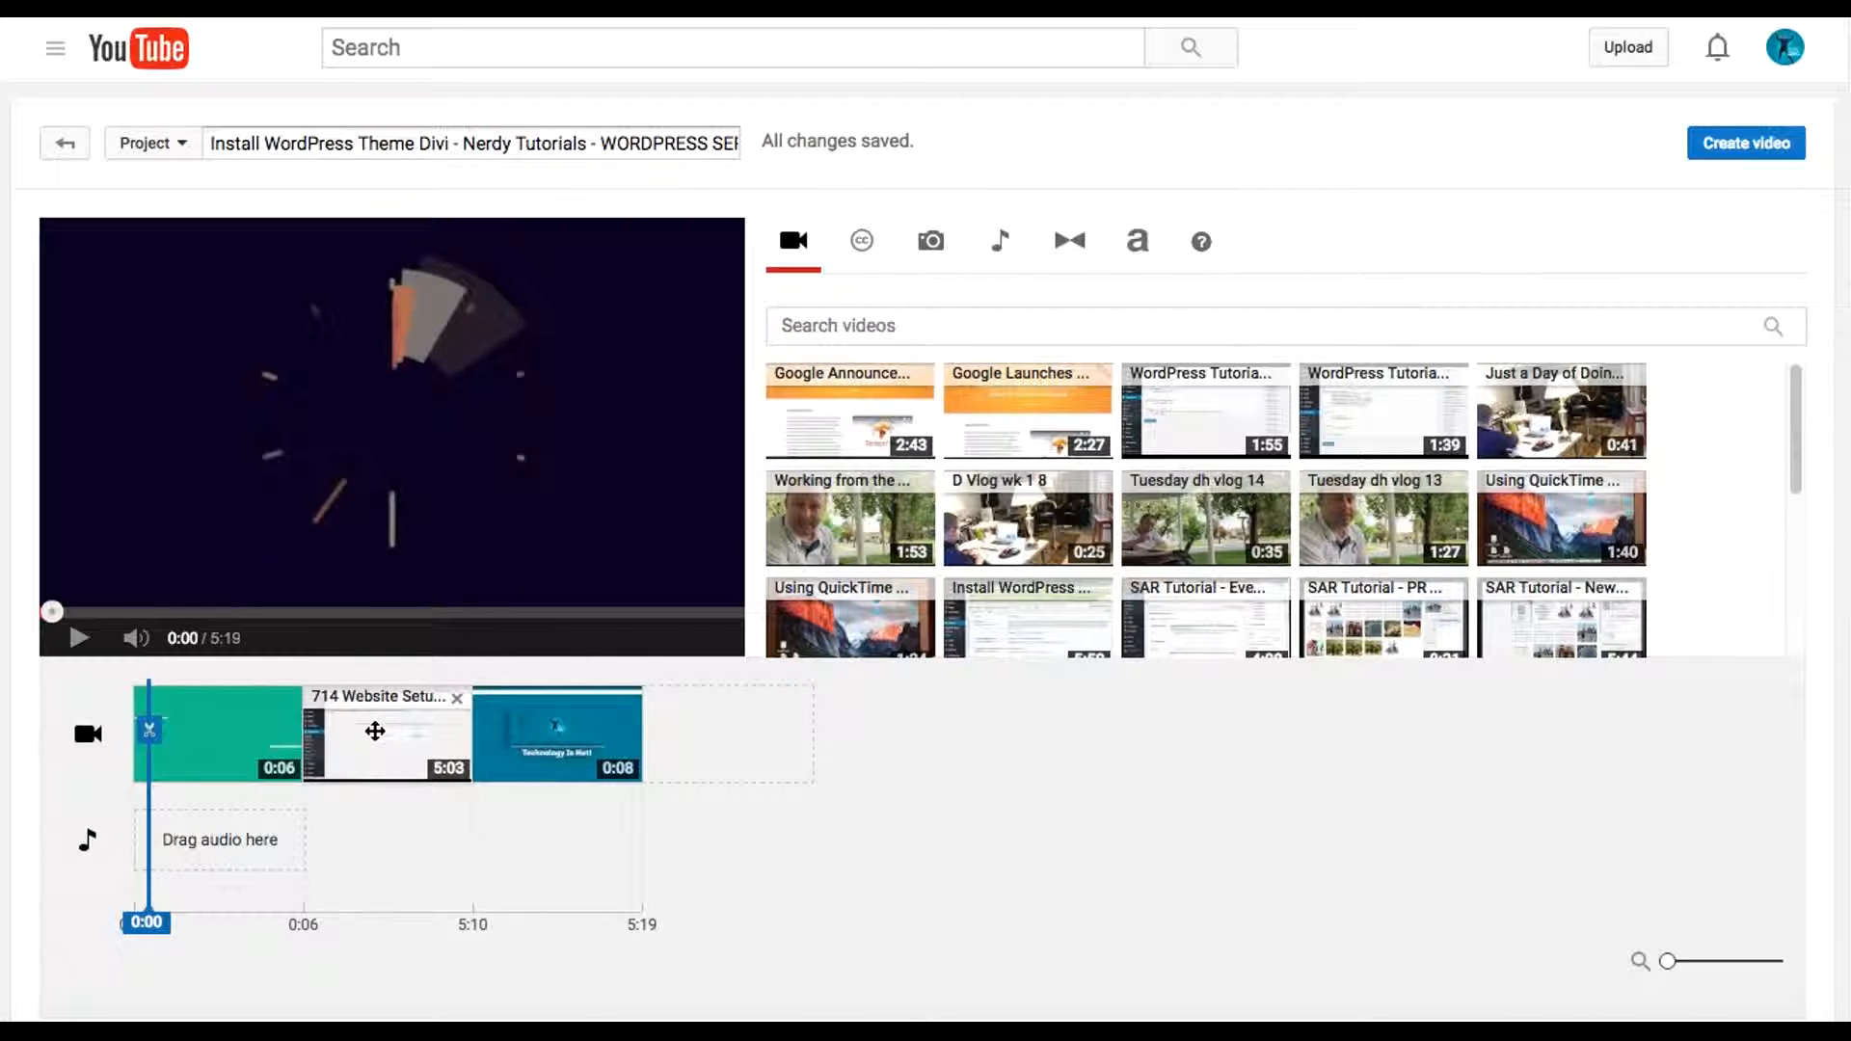
pyautogui.click(376, 731)
pyautogui.click(215, 550)
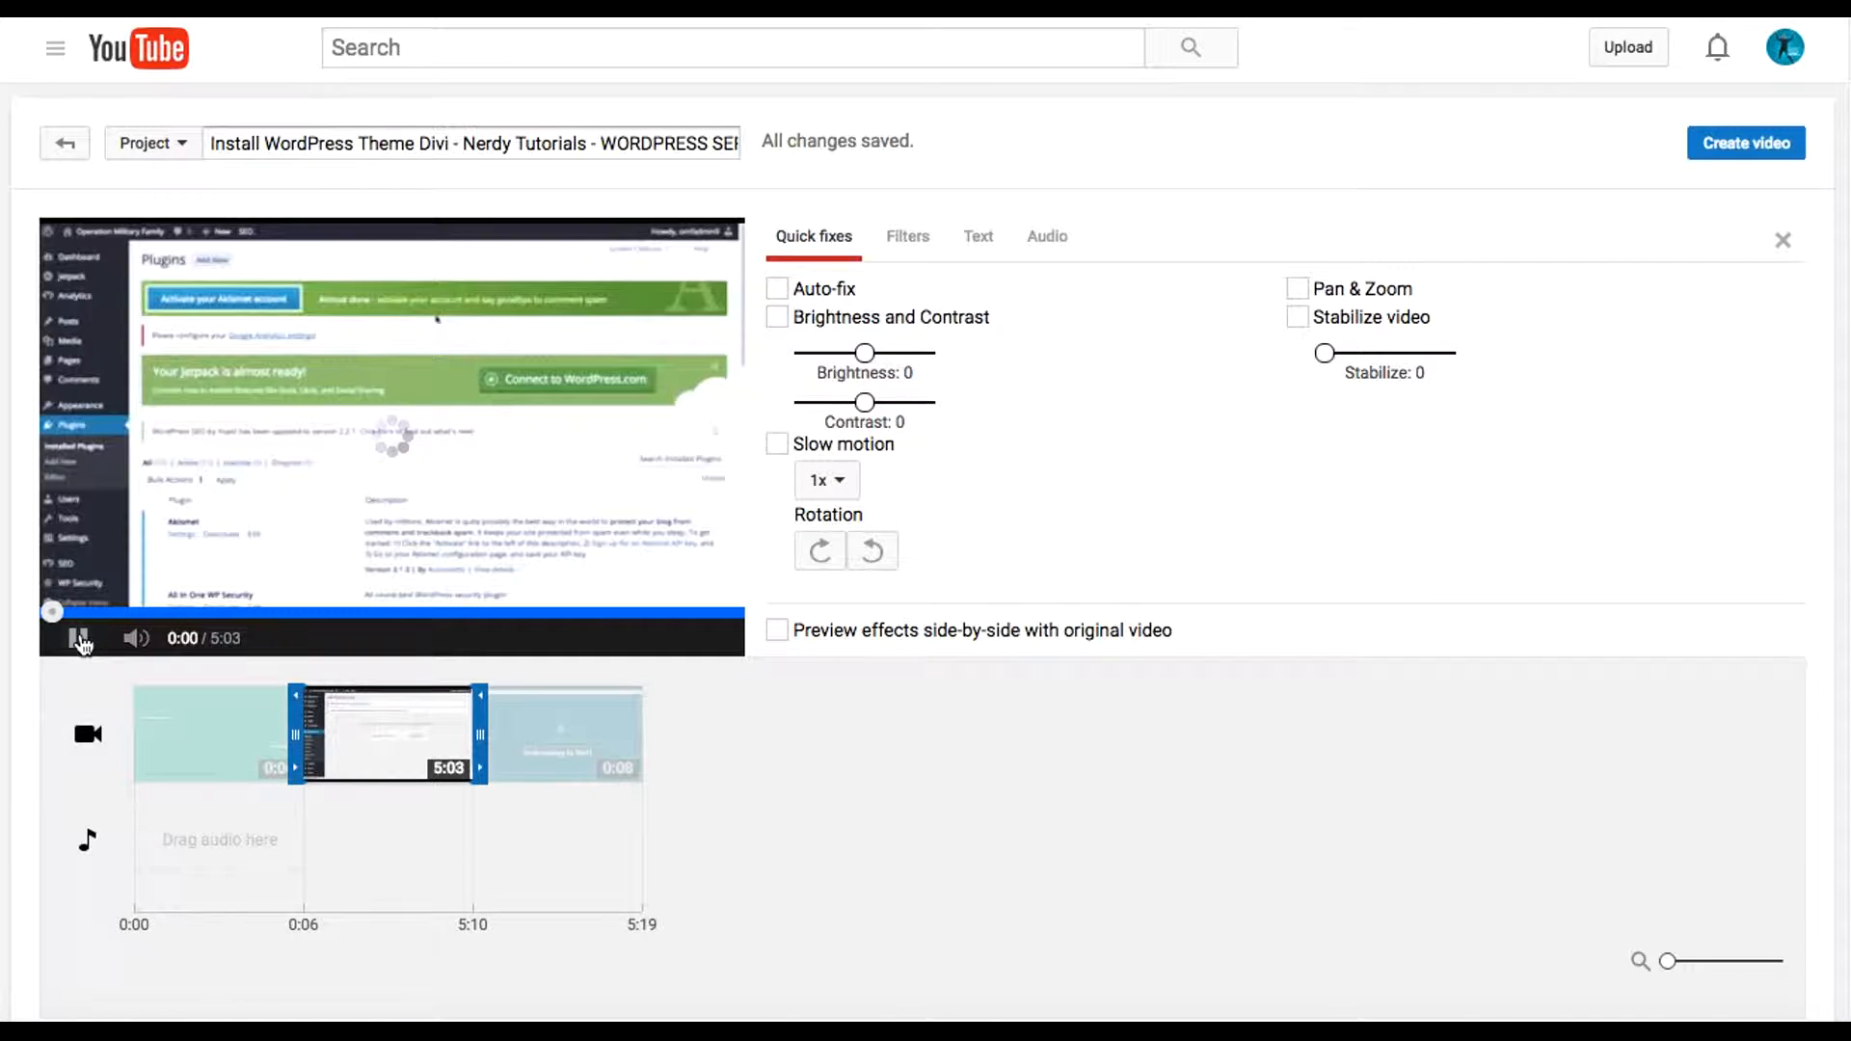
pyautogui.click(75, 637)
# - Review the audio settings and the text overlay options available for the selected clip
pyautogui.click(1053, 252)
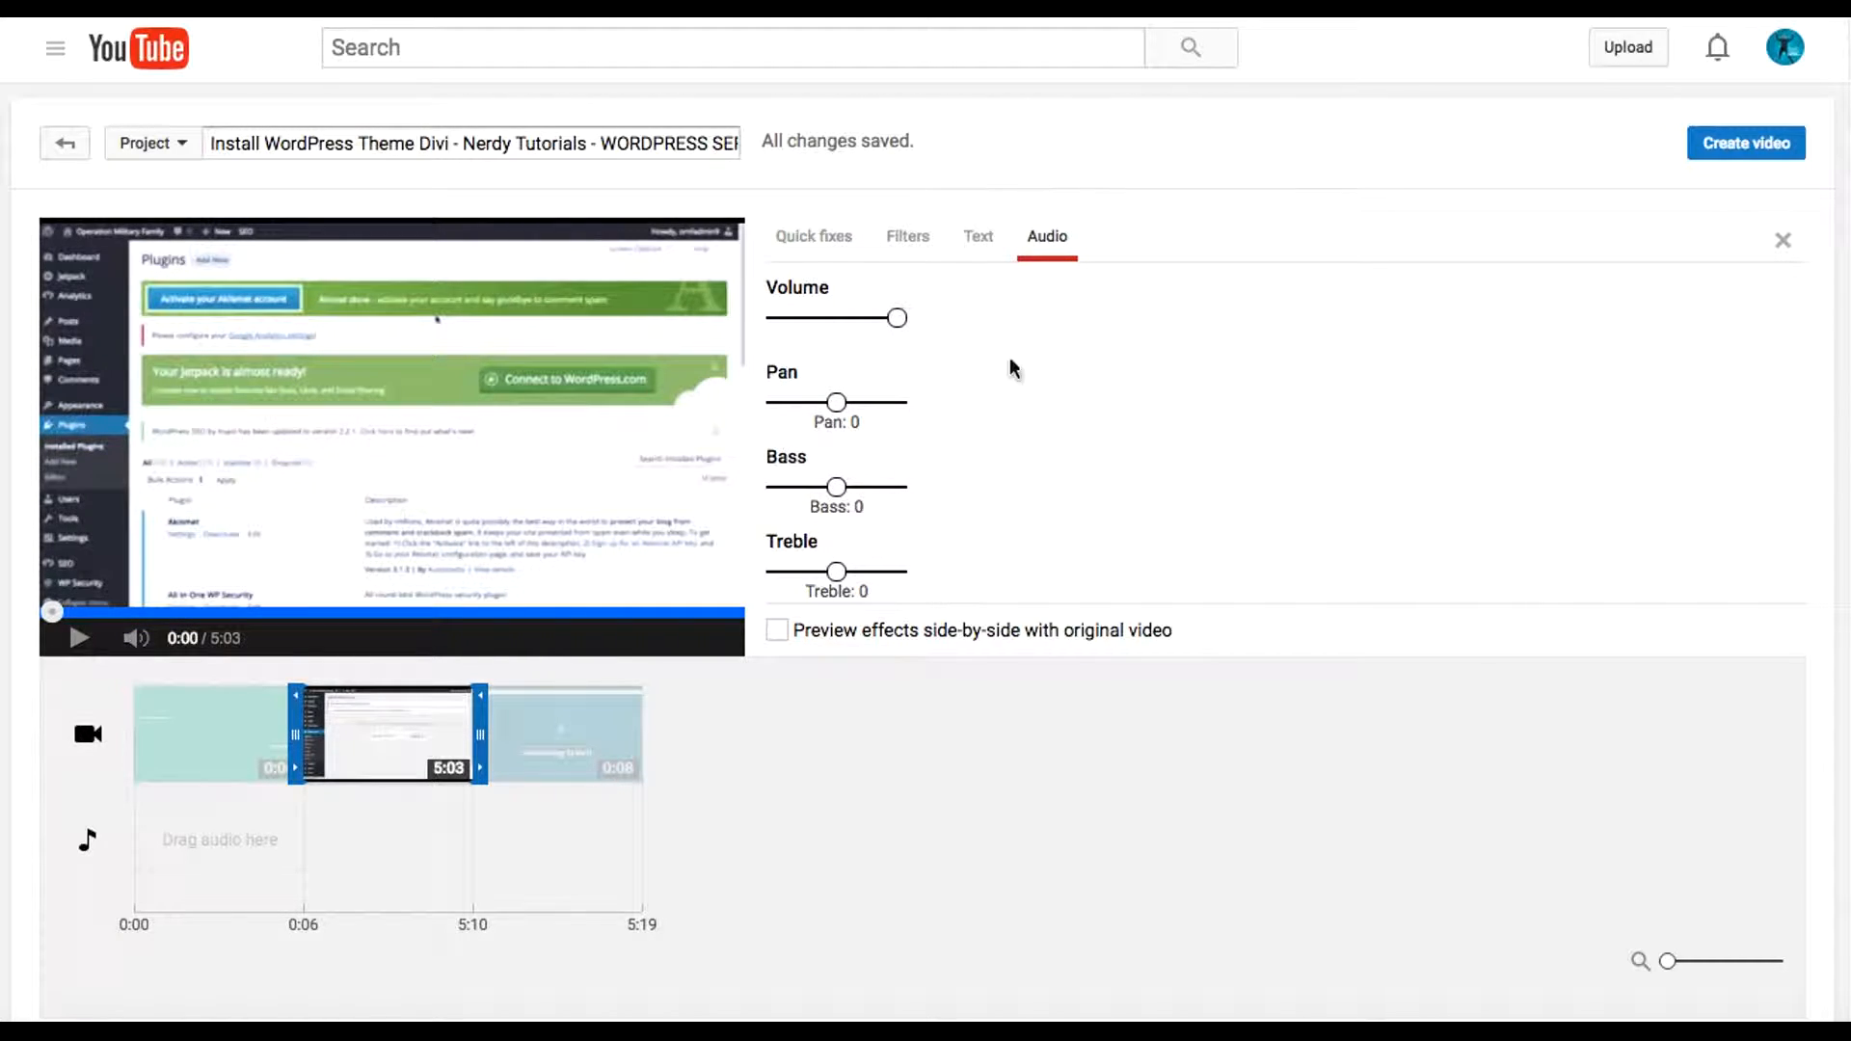
pyautogui.click(978, 240)
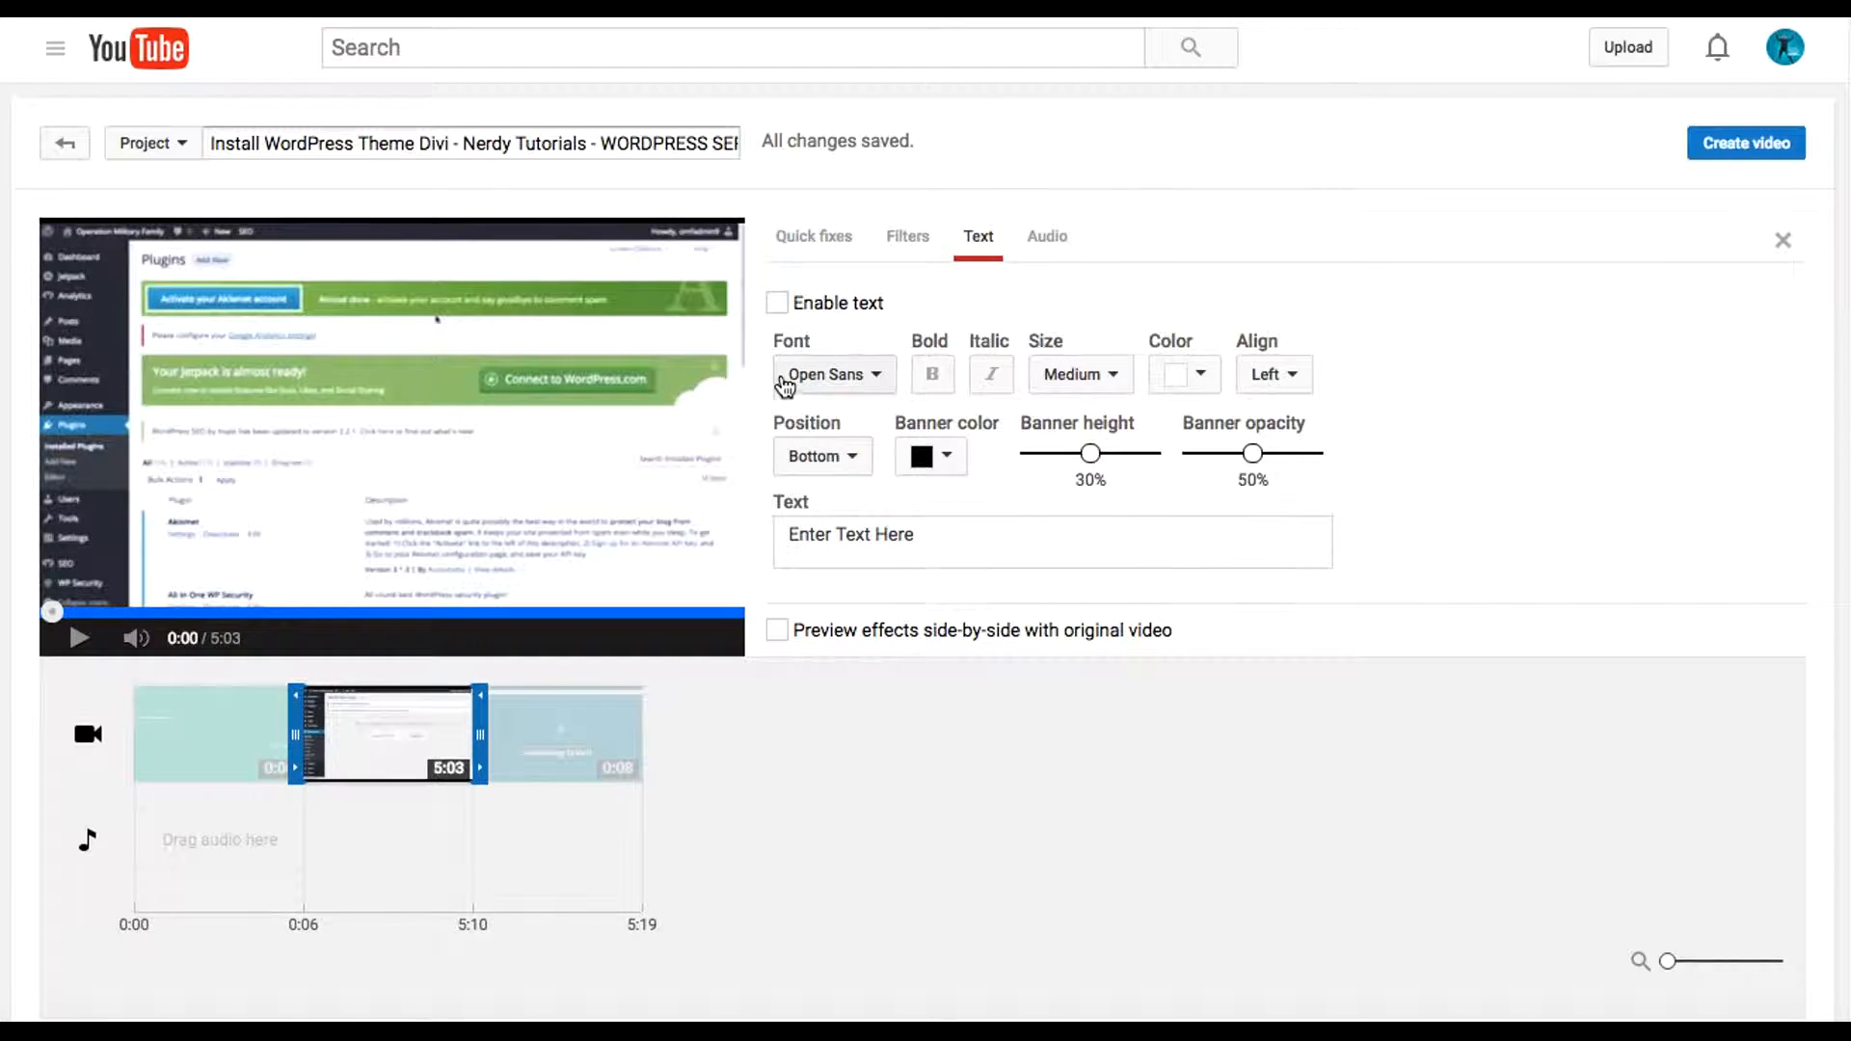
pyautogui.moveTo(424, 705)
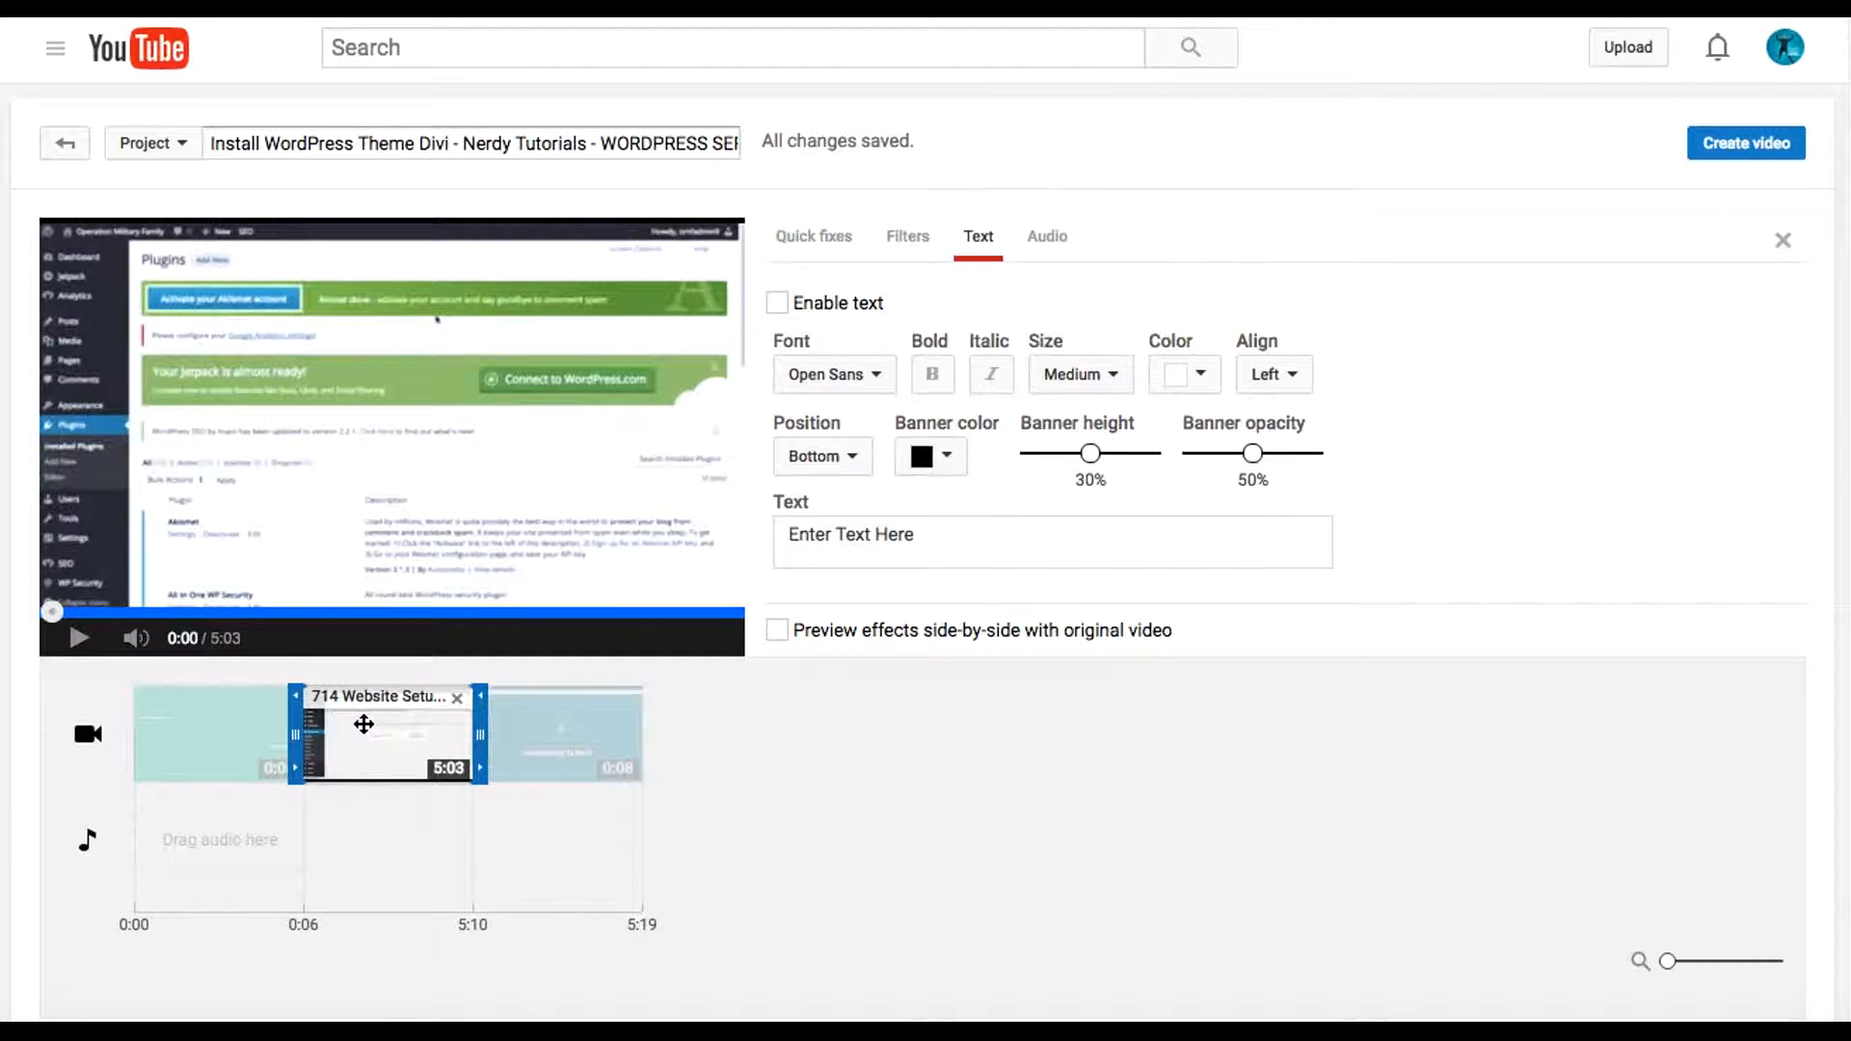
# - Apply the Cross Process filter to the selected clip and pause the preview
pyautogui.click(906, 236)
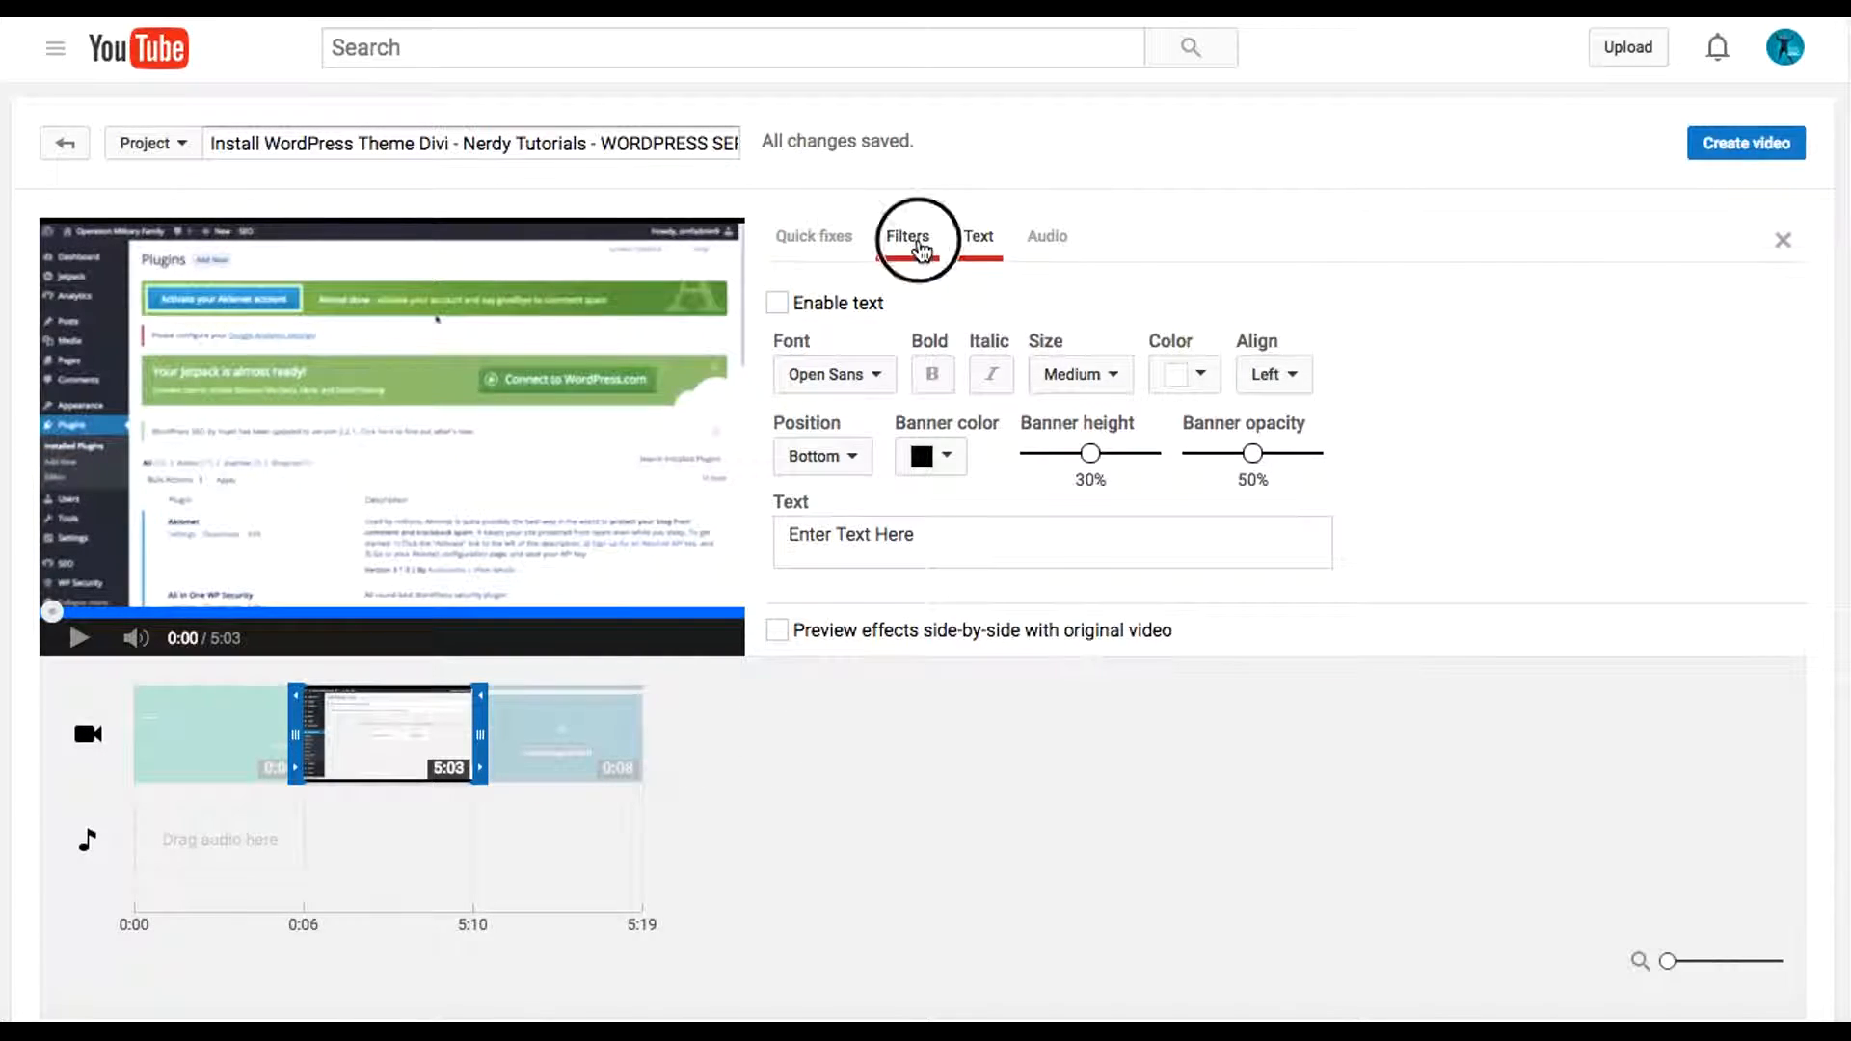
pyautogui.click(1203, 333)
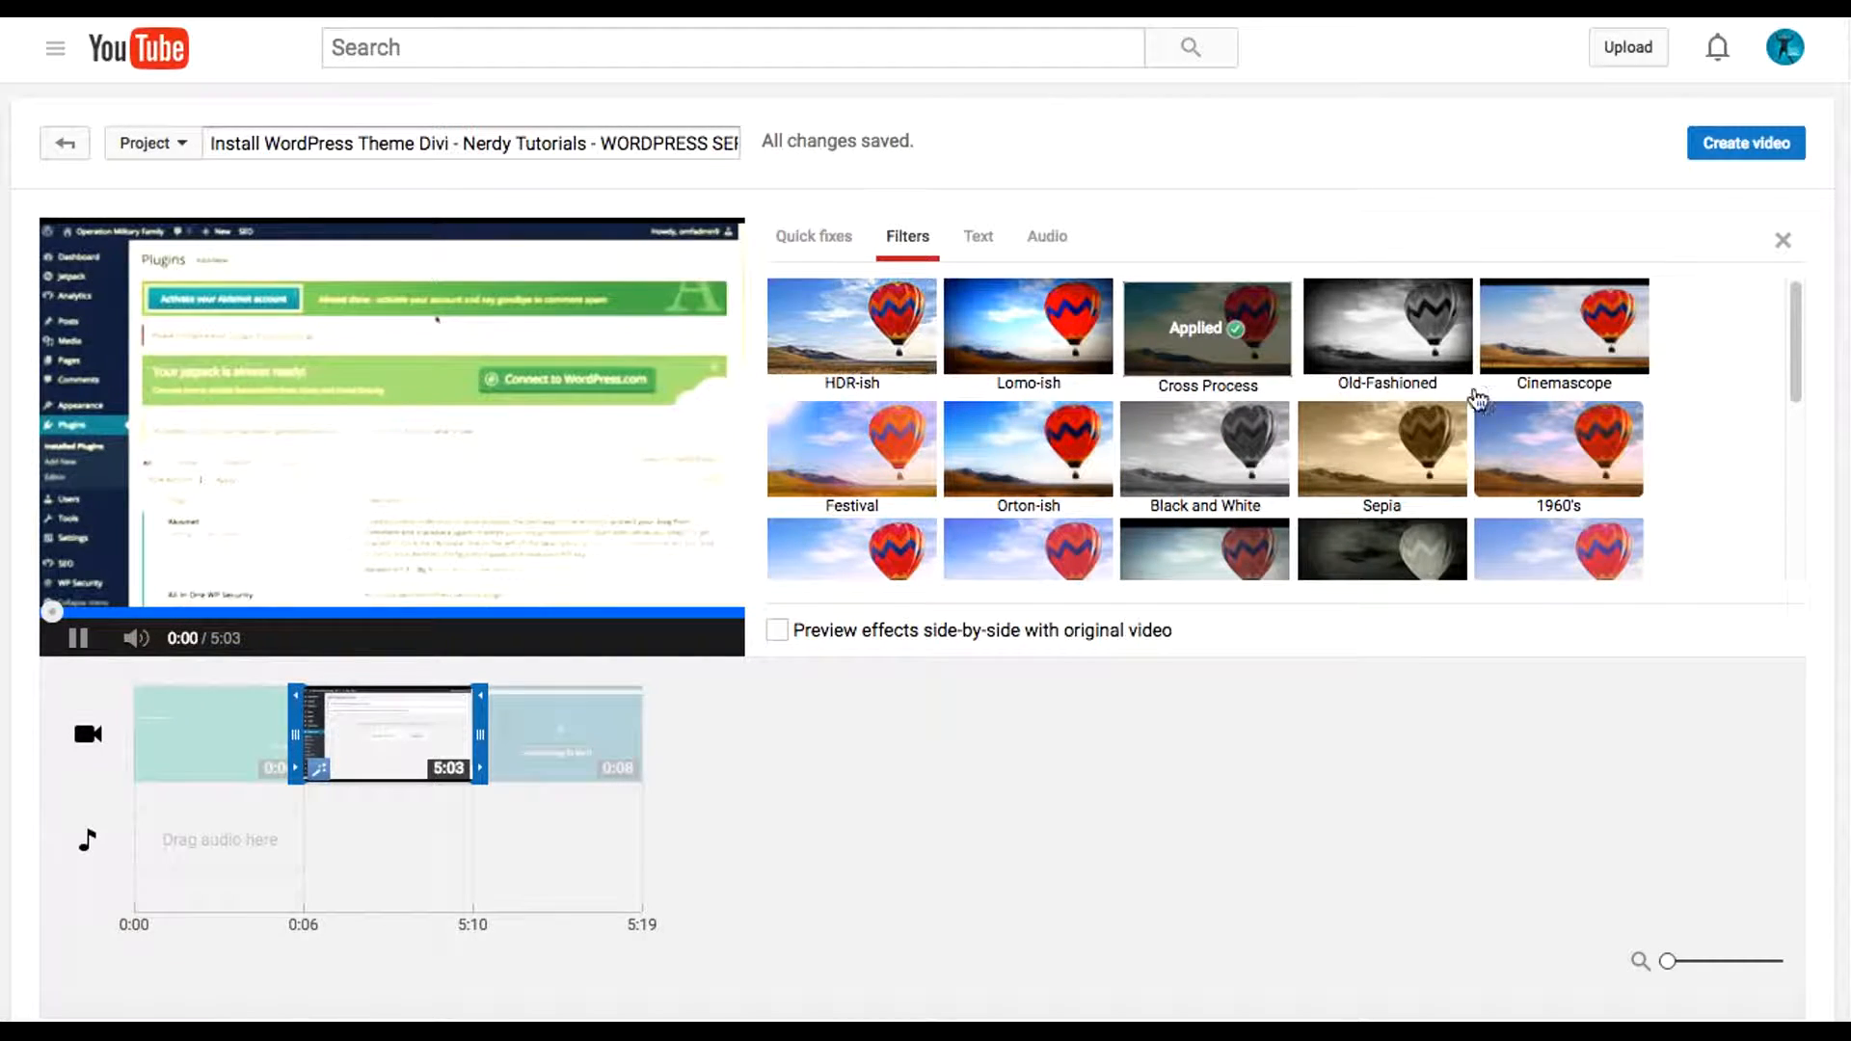
pyautogui.click(78, 638)
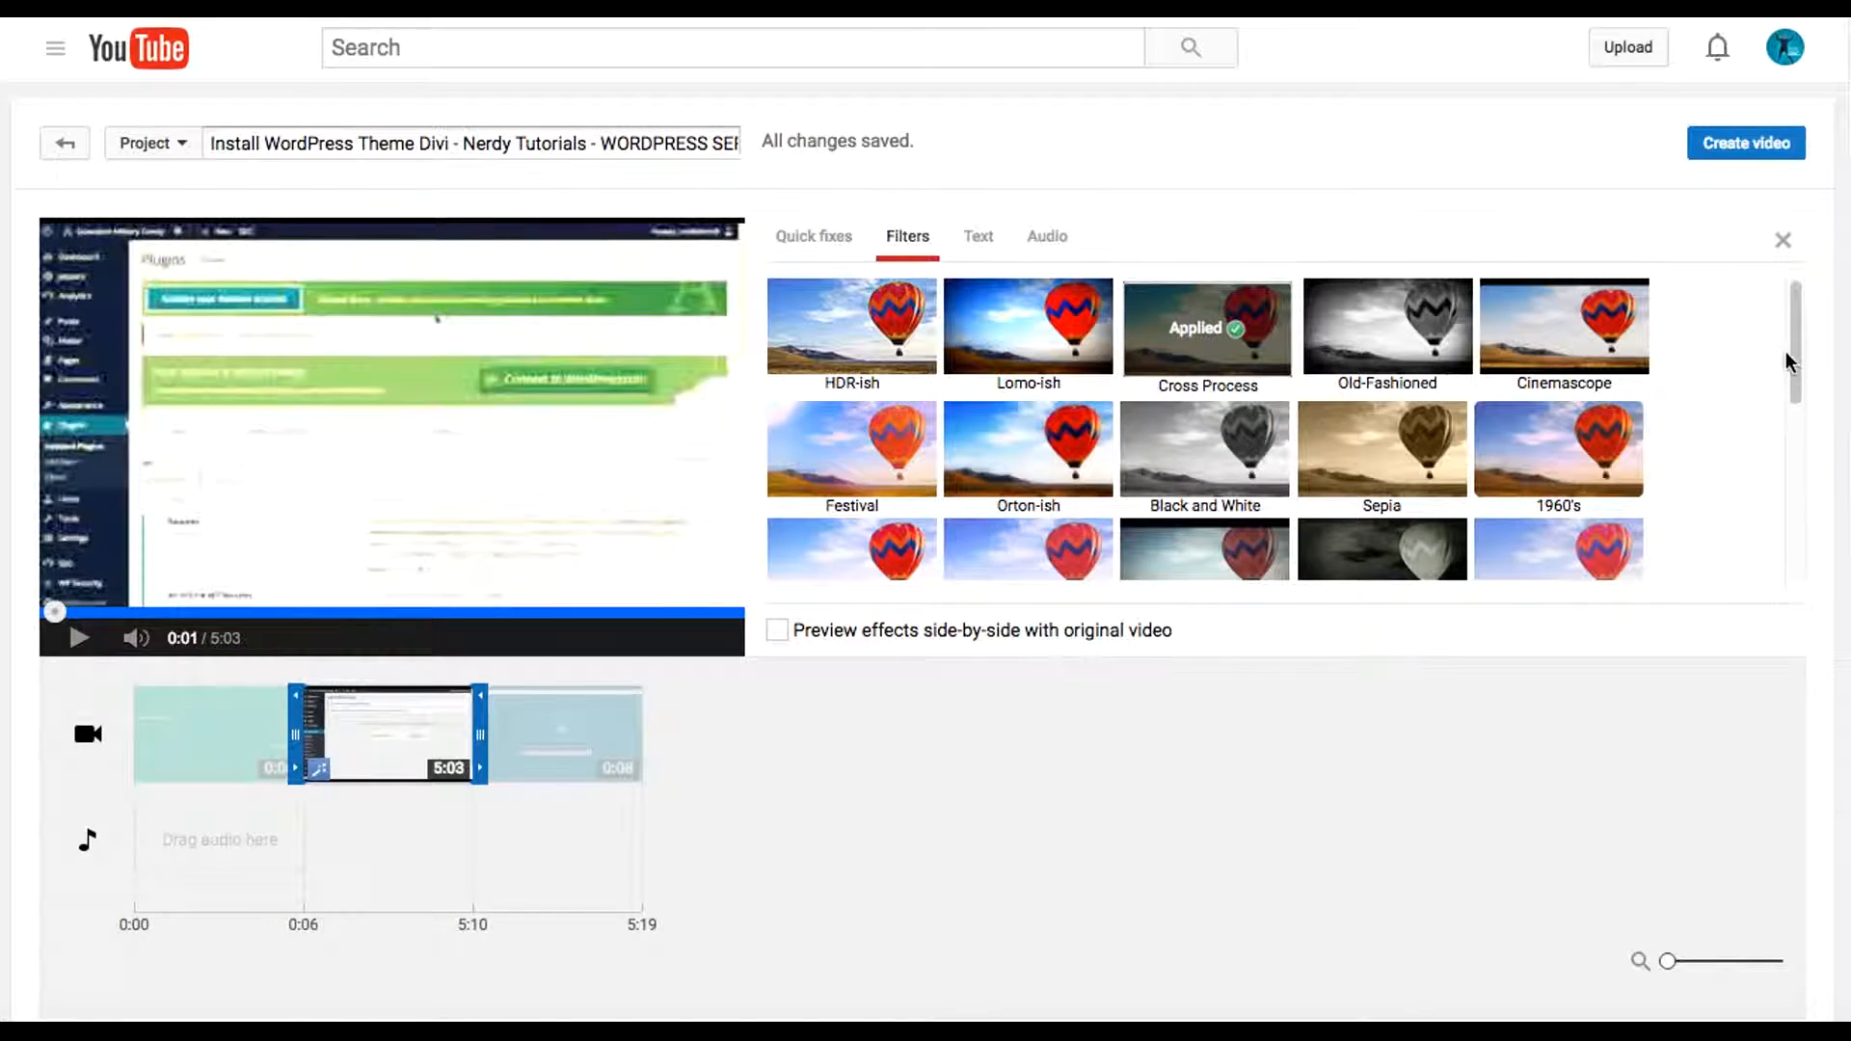
# - Apply the Pixelate and Heat Map filters to the selected clip
pyautogui.moveTo(1796, 324); pyautogui.dragTo(1802, 508)
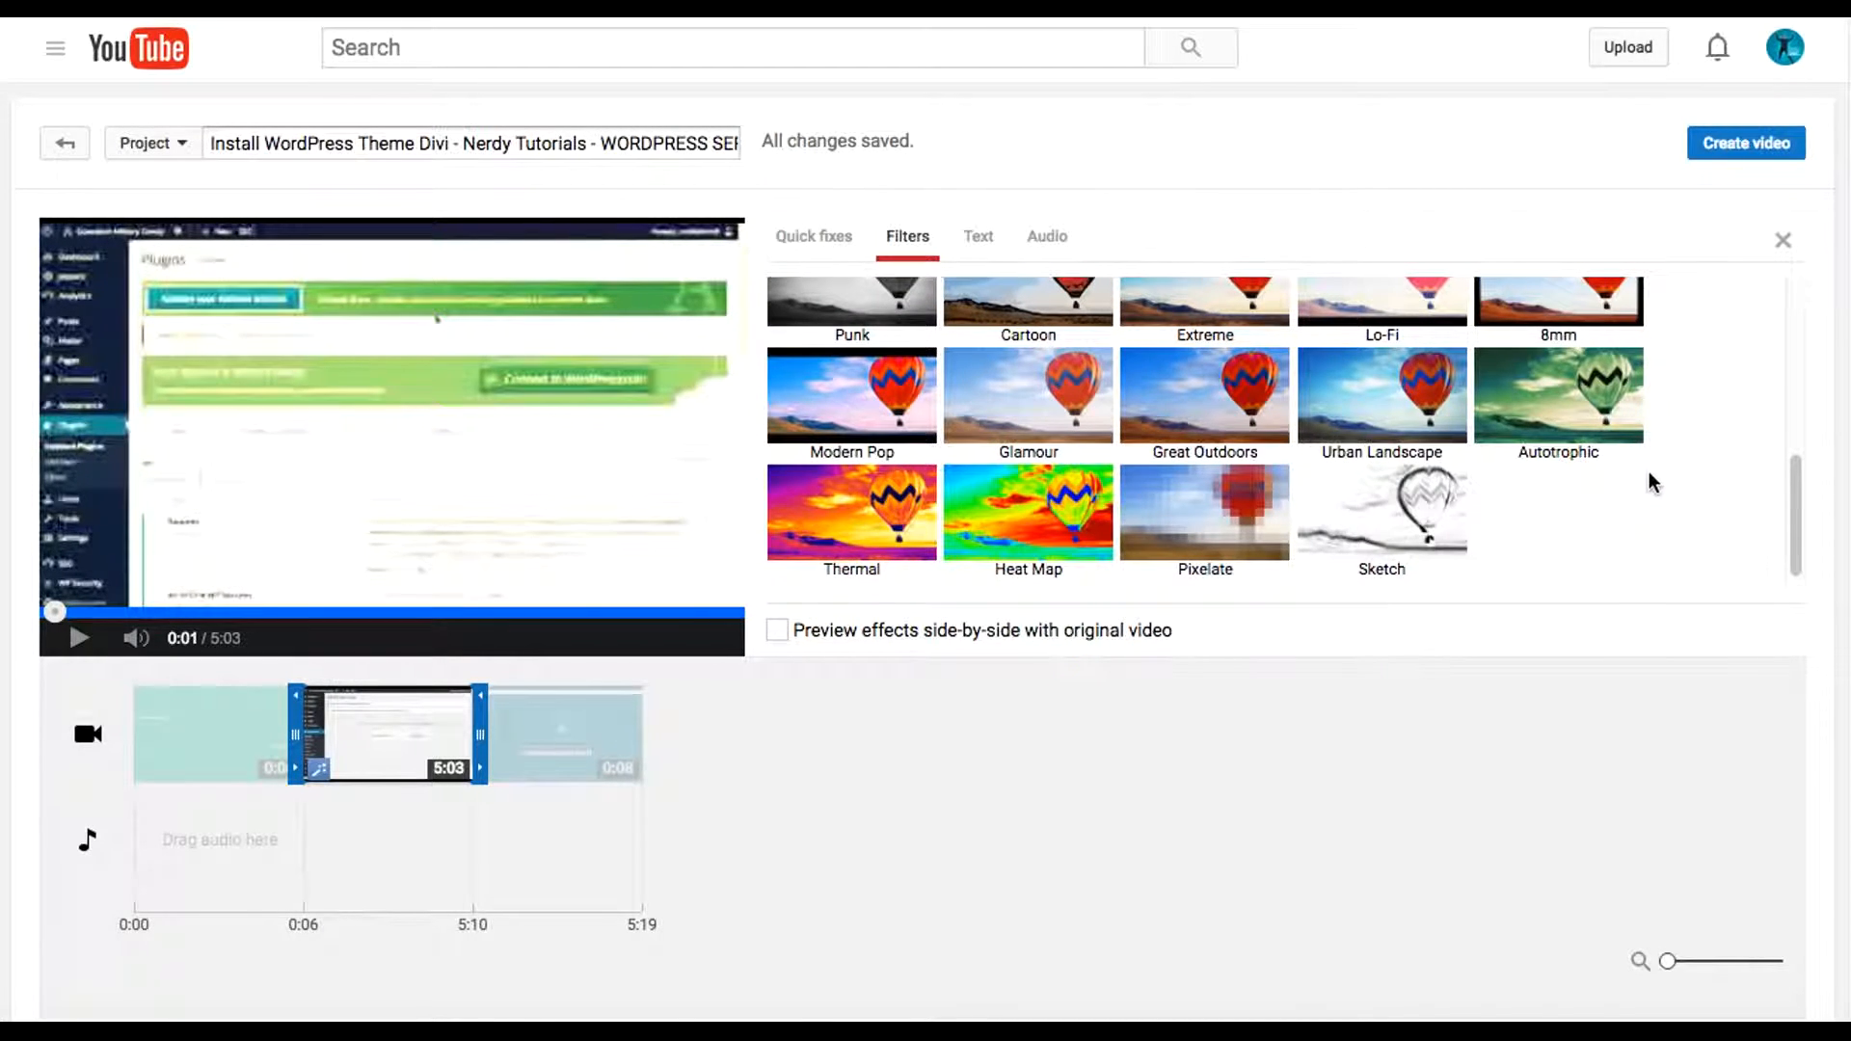
pyautogui.scroll(5, 1651, 475)
pyautogui.scroll(-8, 1657, 472)
pyautogui.click(1205, 159)
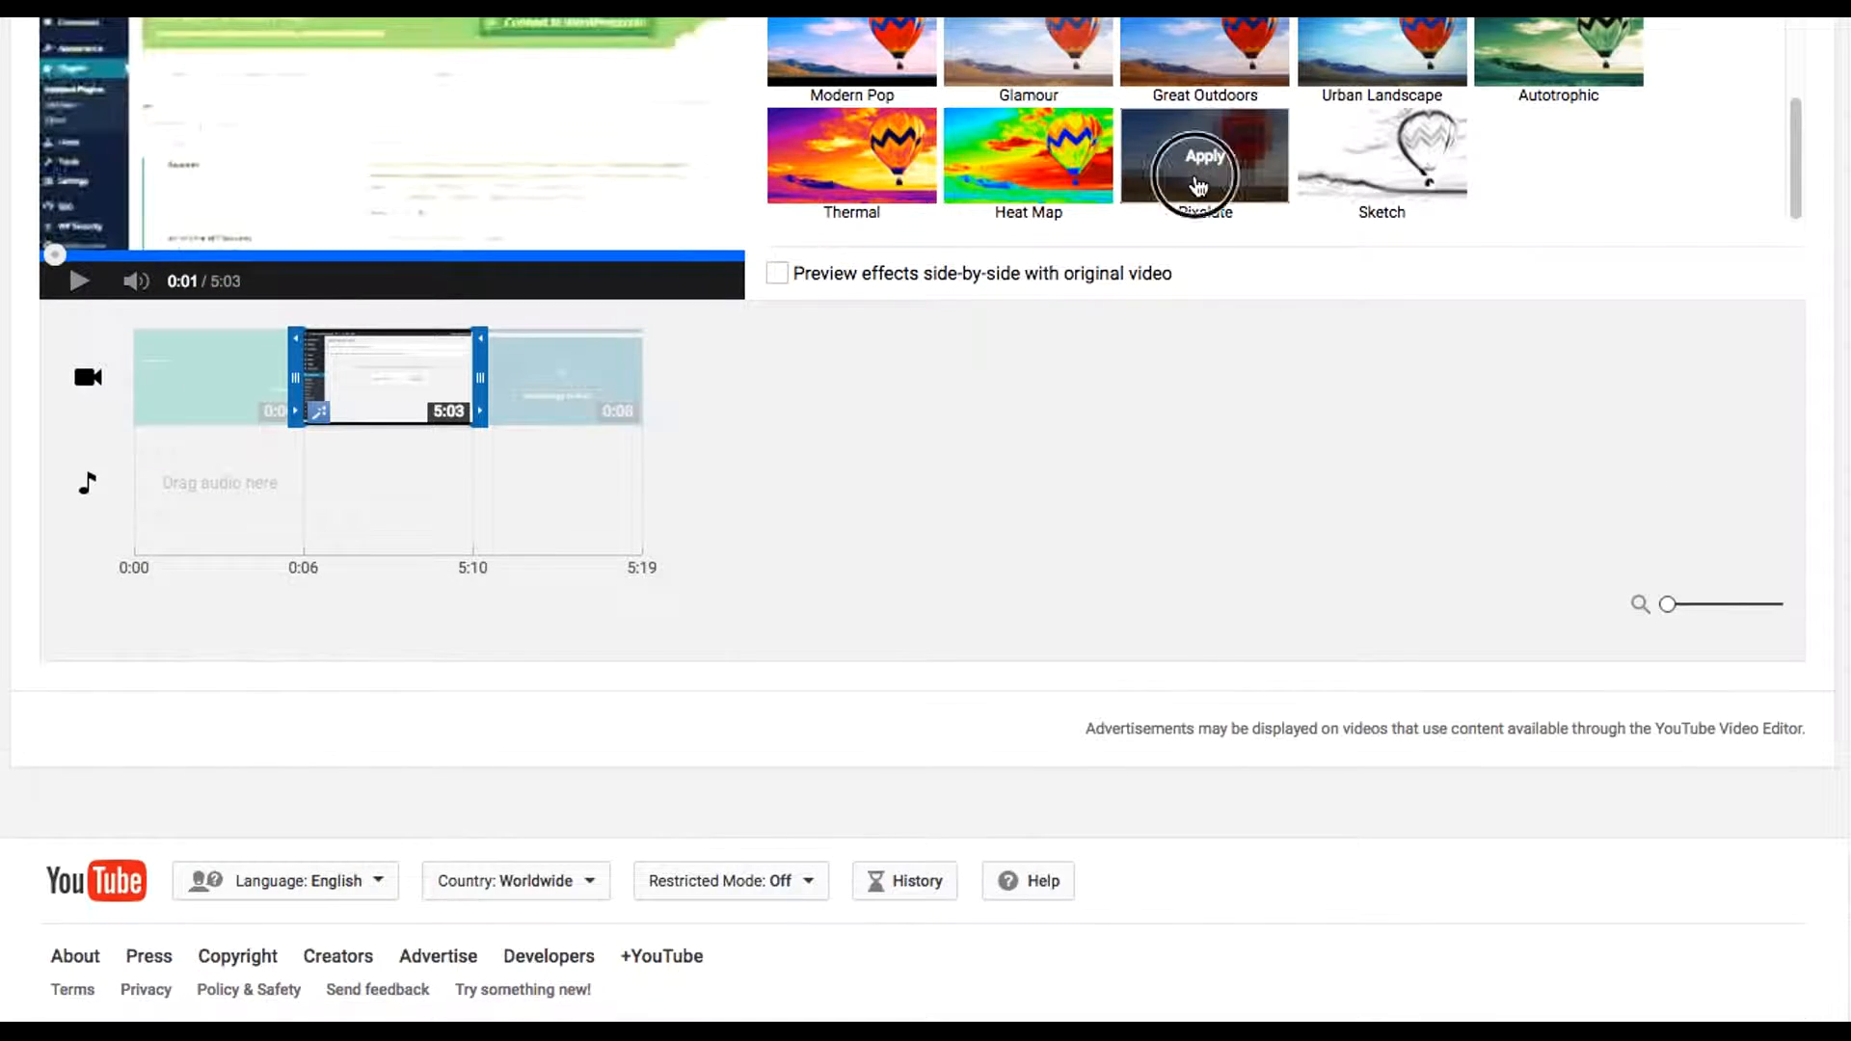
pyautogui.scroll(3, 1678, 463)
pyautogui.scroll(1, 1698, 531)
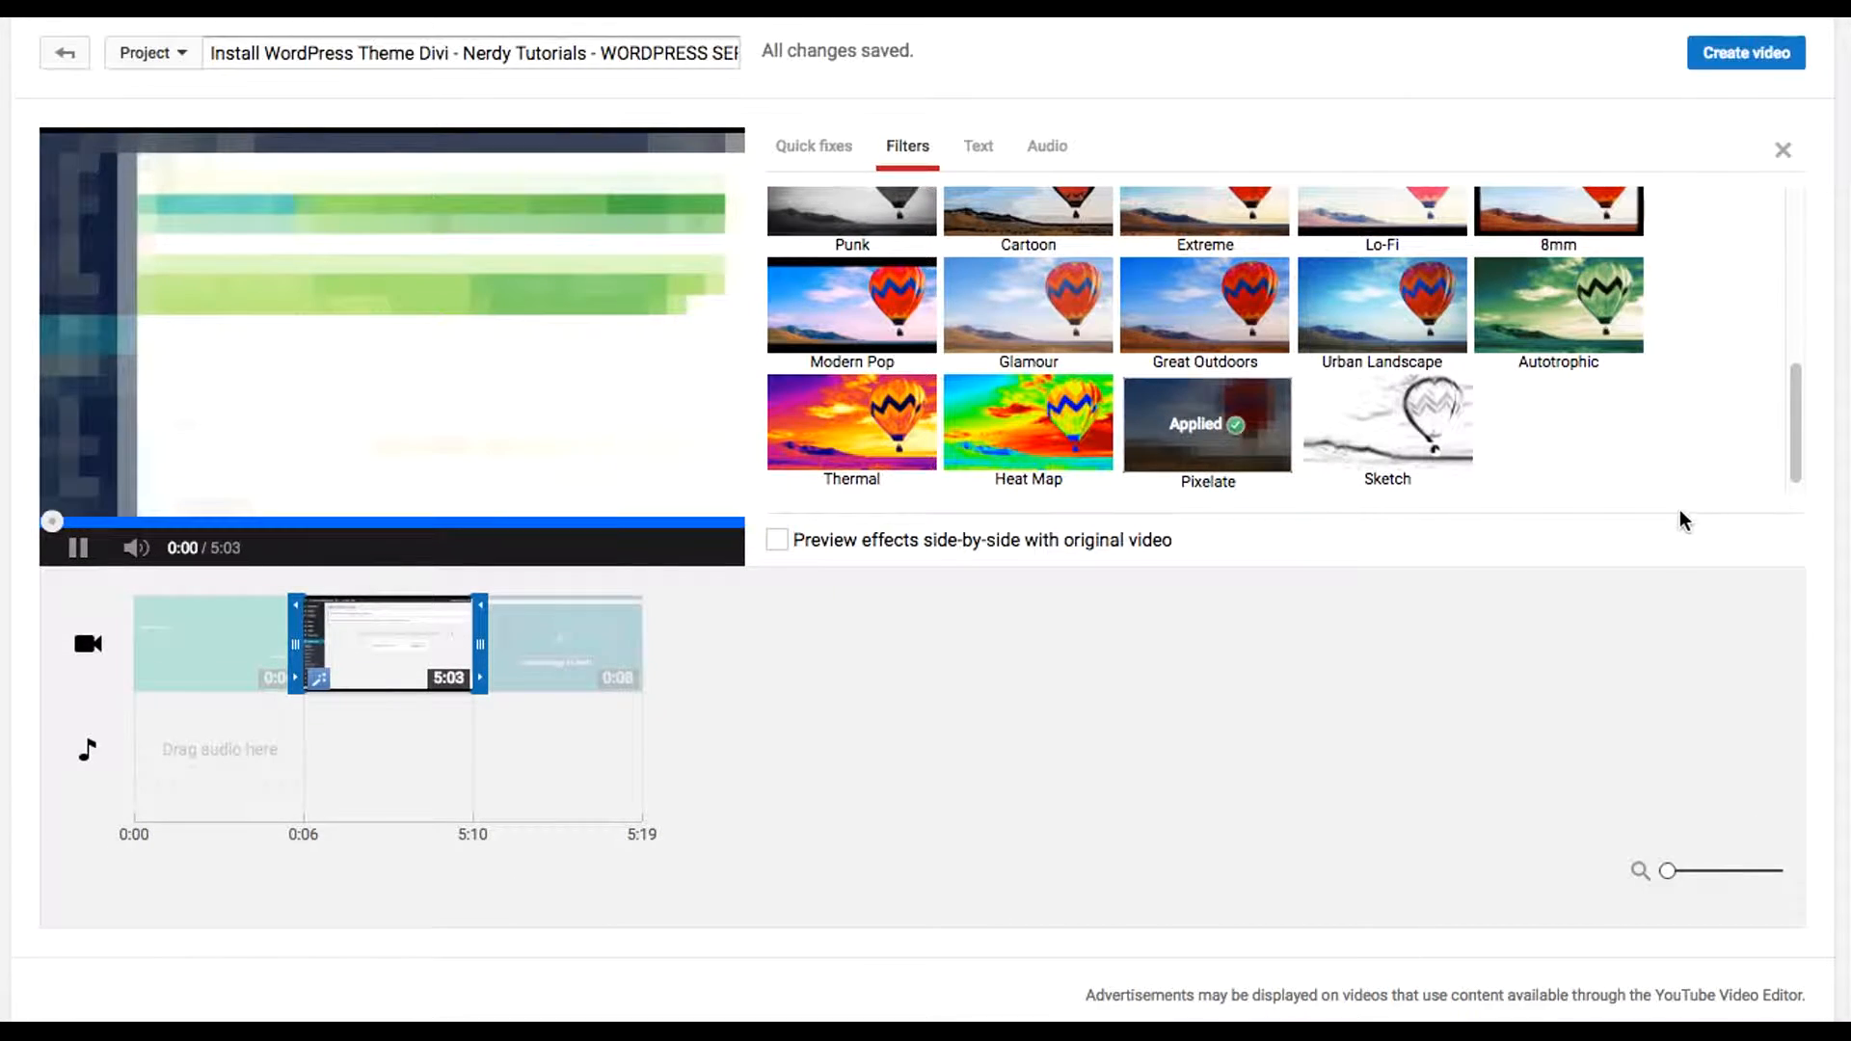
pyautogui.click(1042, 444)
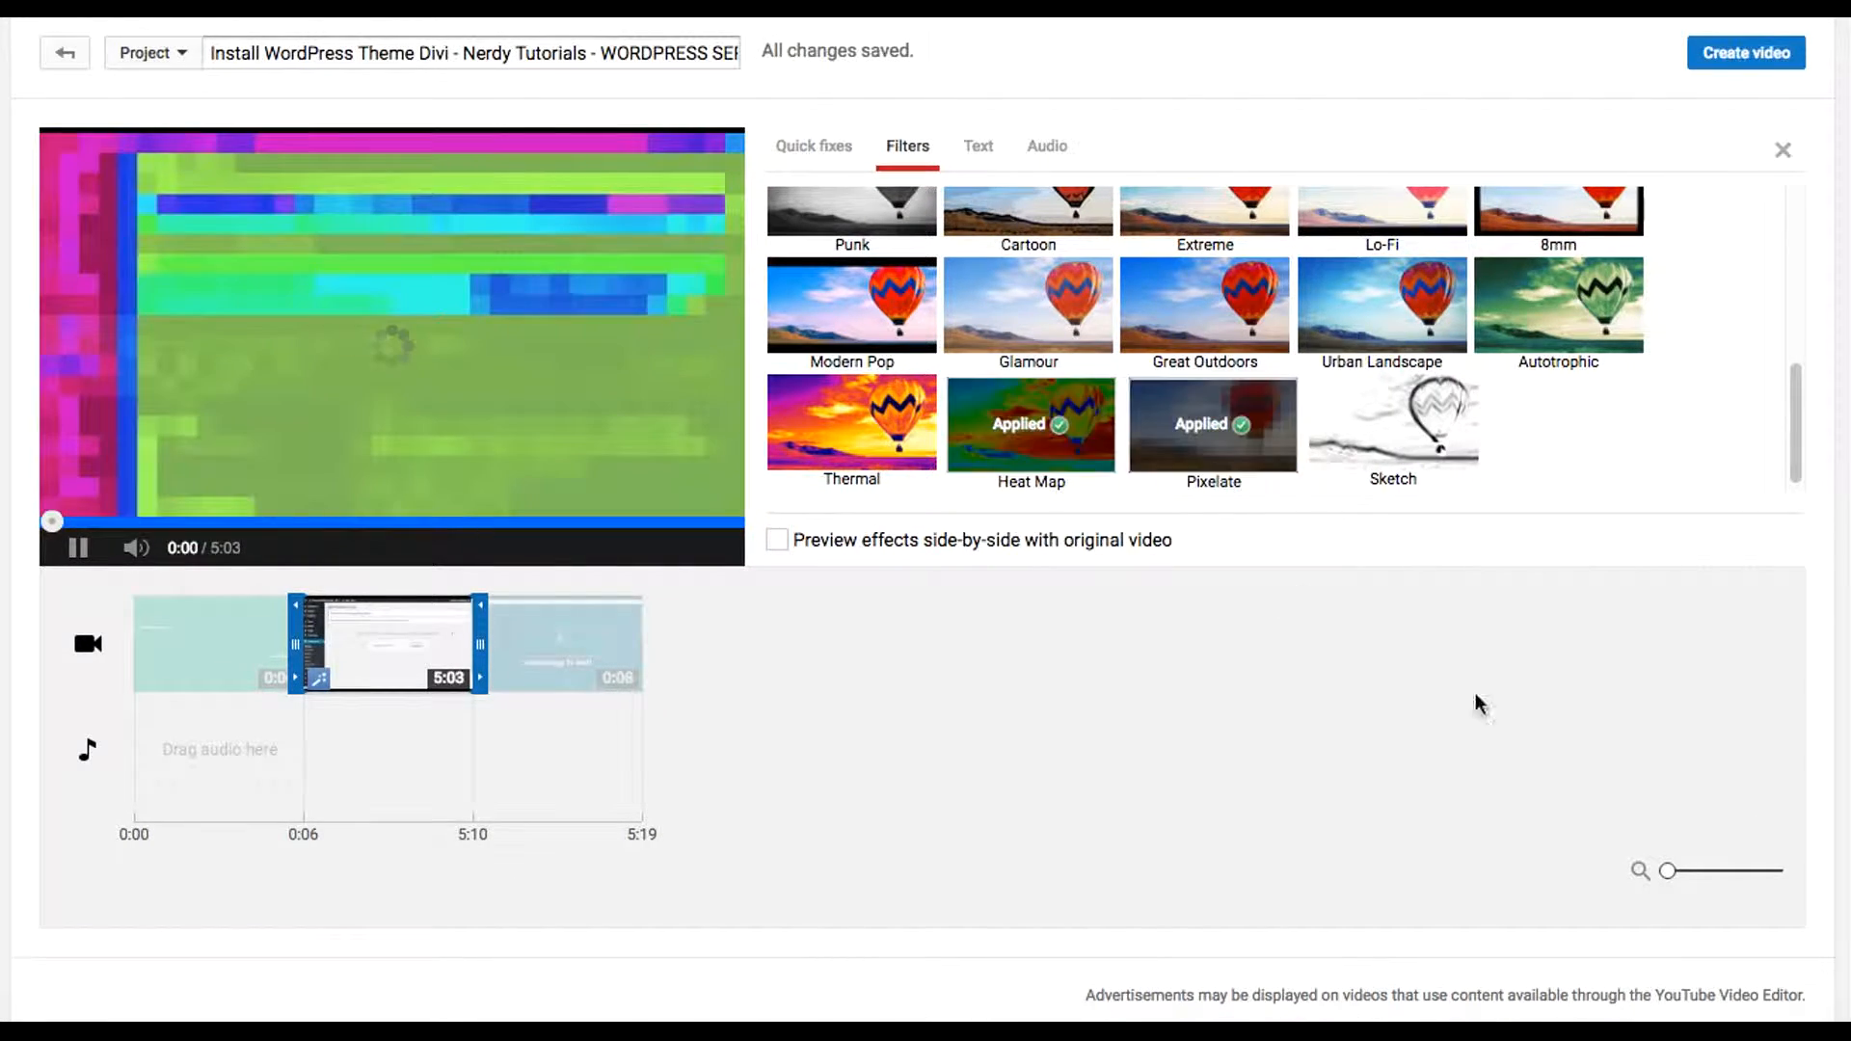
# - Add the Autotrophic and Punk filters to the selected clip
pyautogui.scroll(2, 1657, 794)
pyautogui.click(1560, 439)
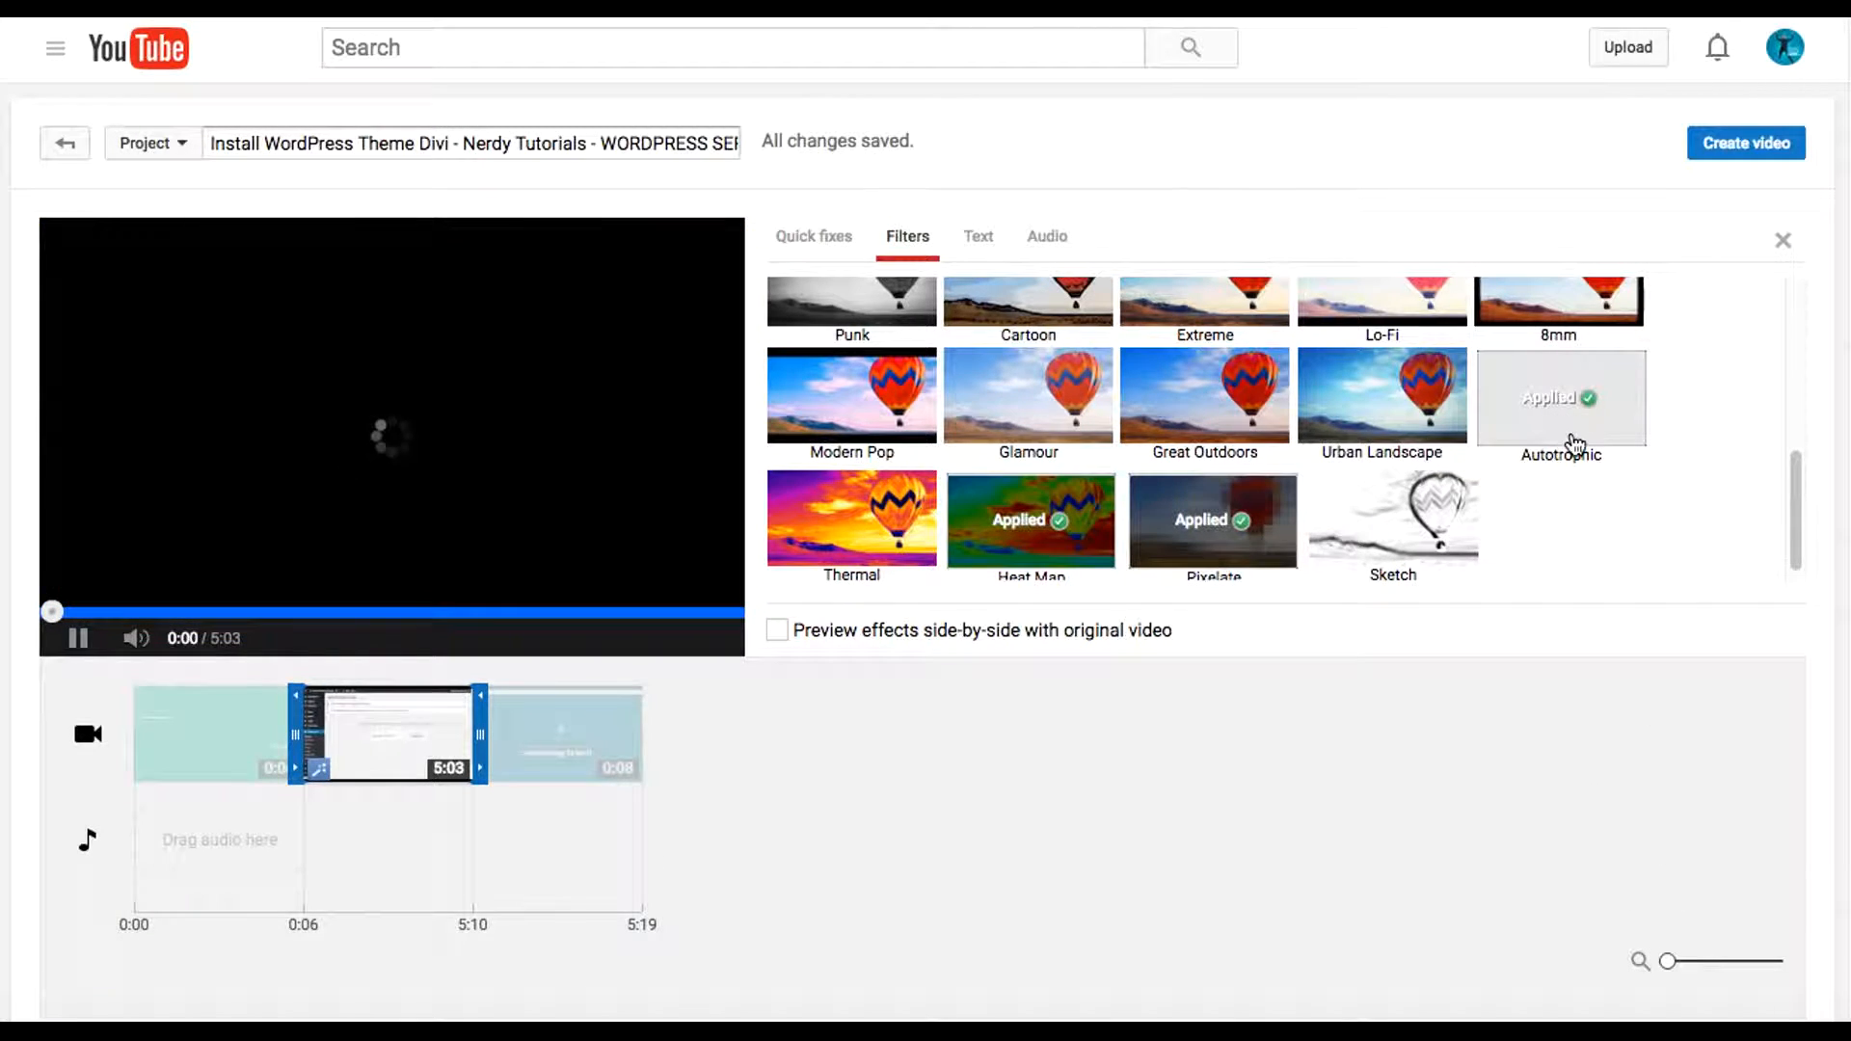
pyautogui.click(872, 331)
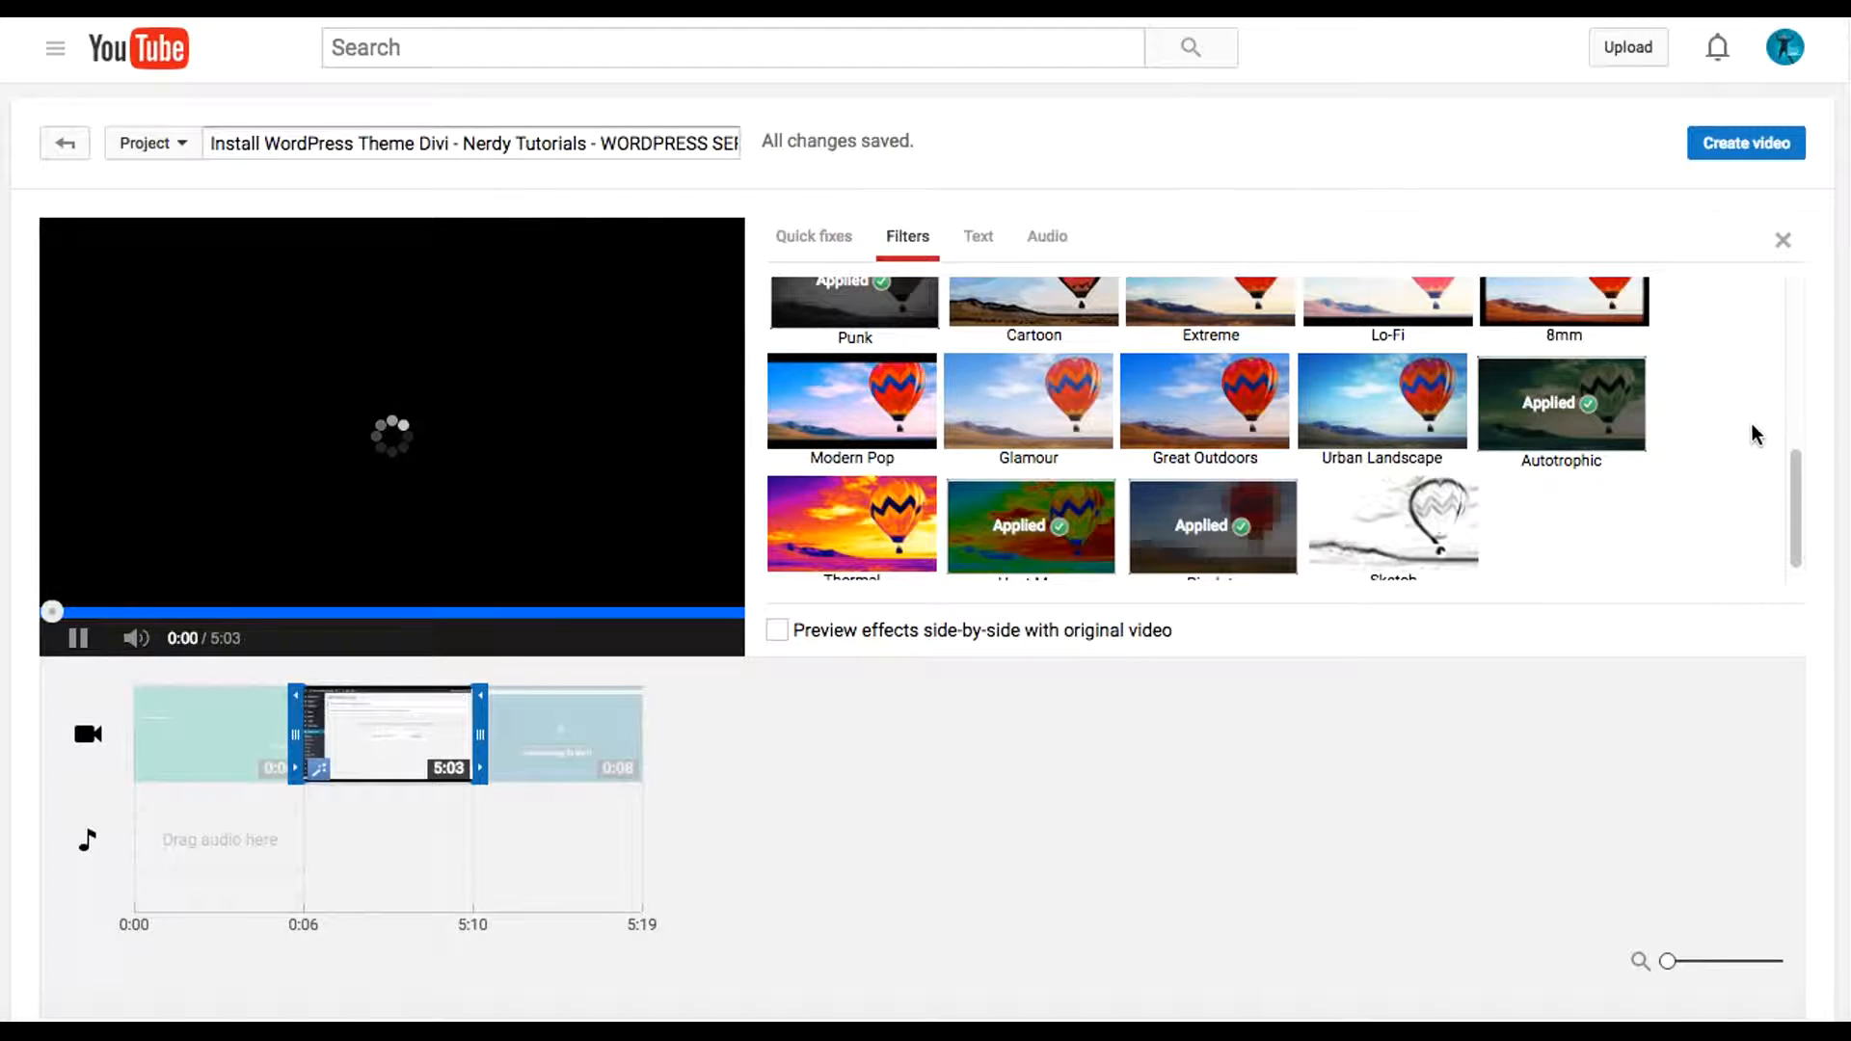
# - Remove the Cross Process filter from the selected clip
pyautogui.scroll(3, 1753, 434)
pyautogui.scroll(1, 1753, 433)
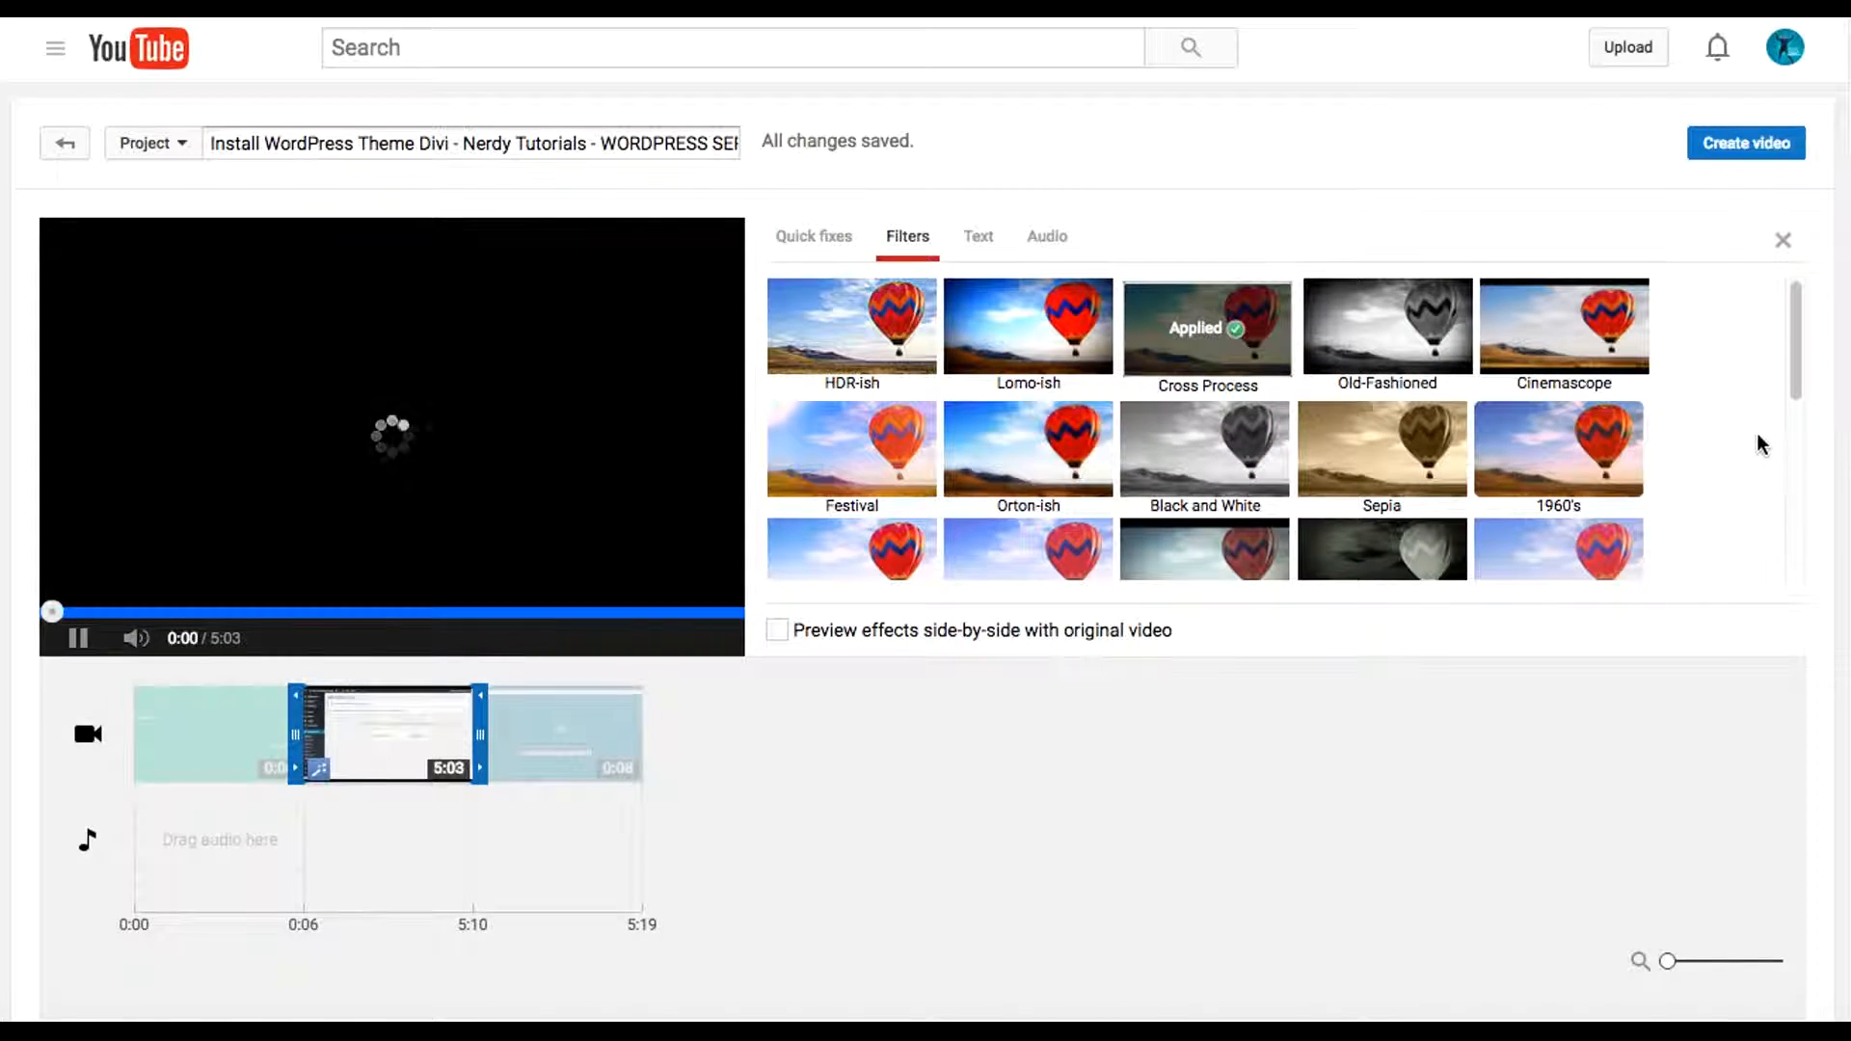
pyautogui.click(1183, 345)
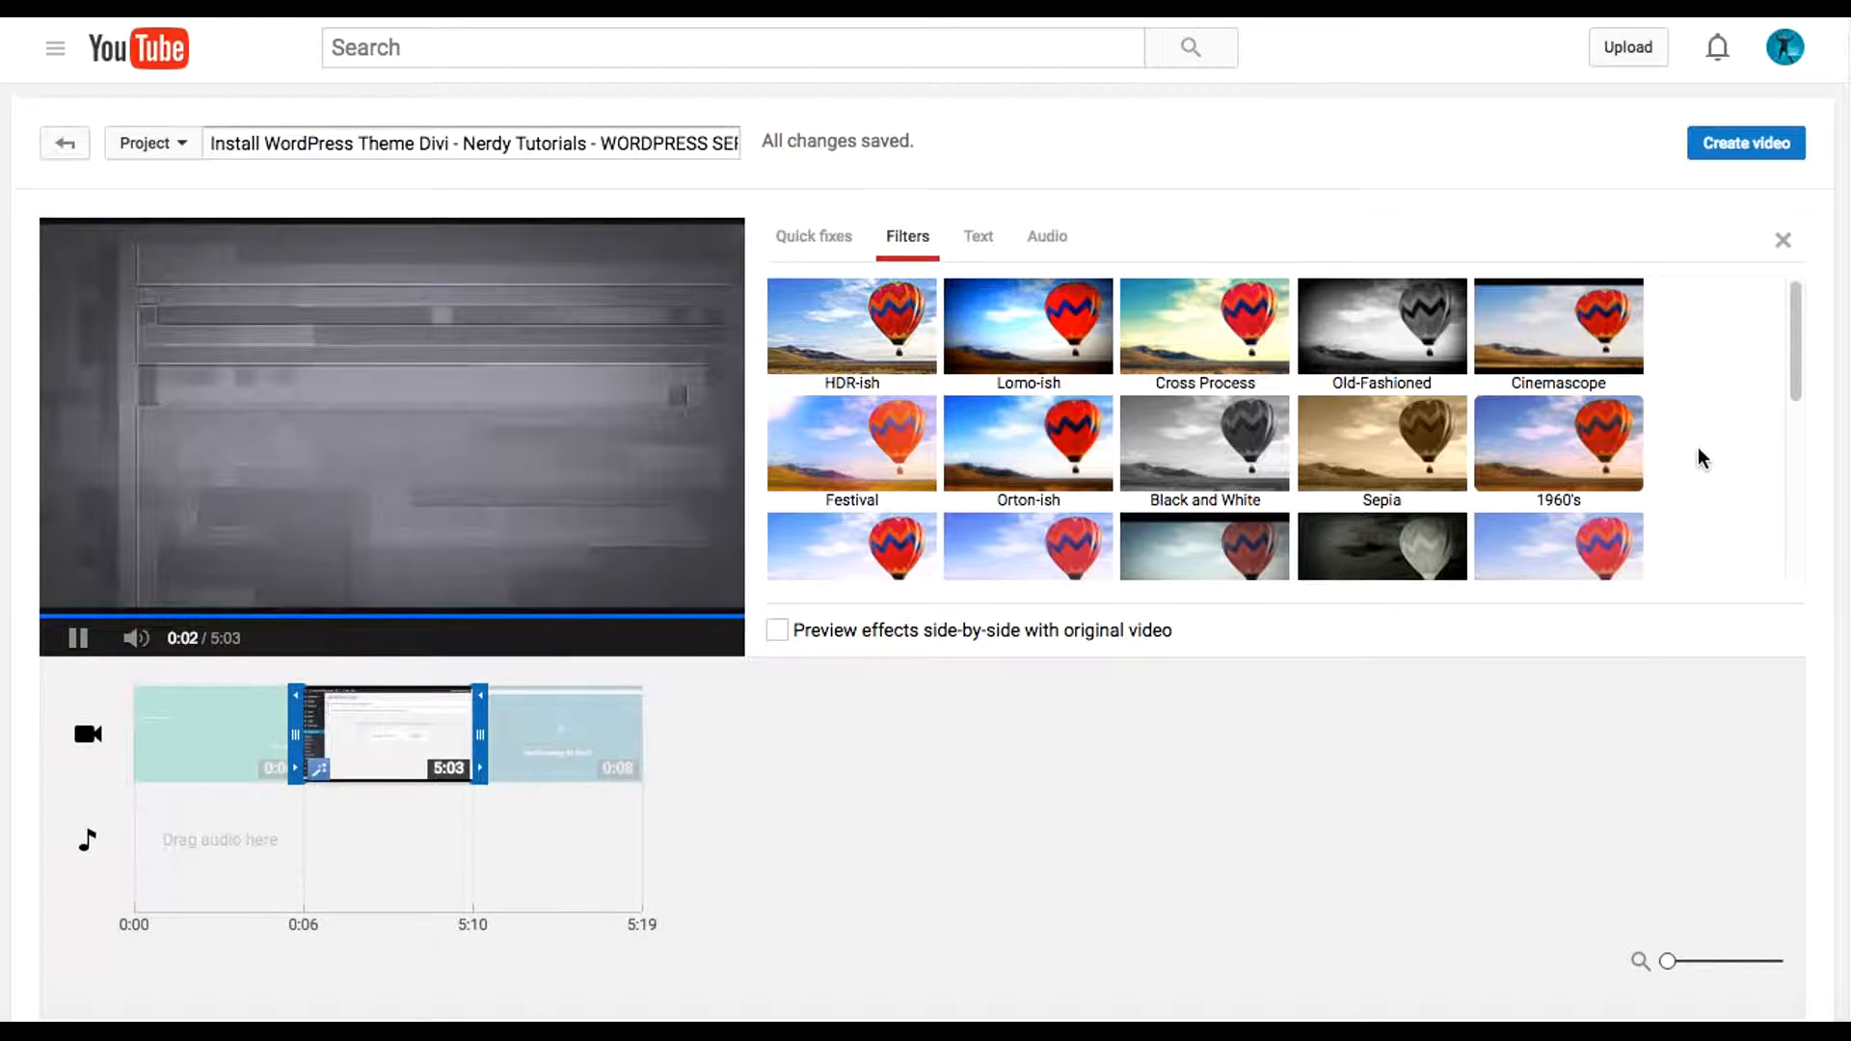
# - Enable previewing the effects side by side with the original video
pyautogui.scroll(-5, 1710, 451)
pyautogui.scroll(-1, 1710, 461)
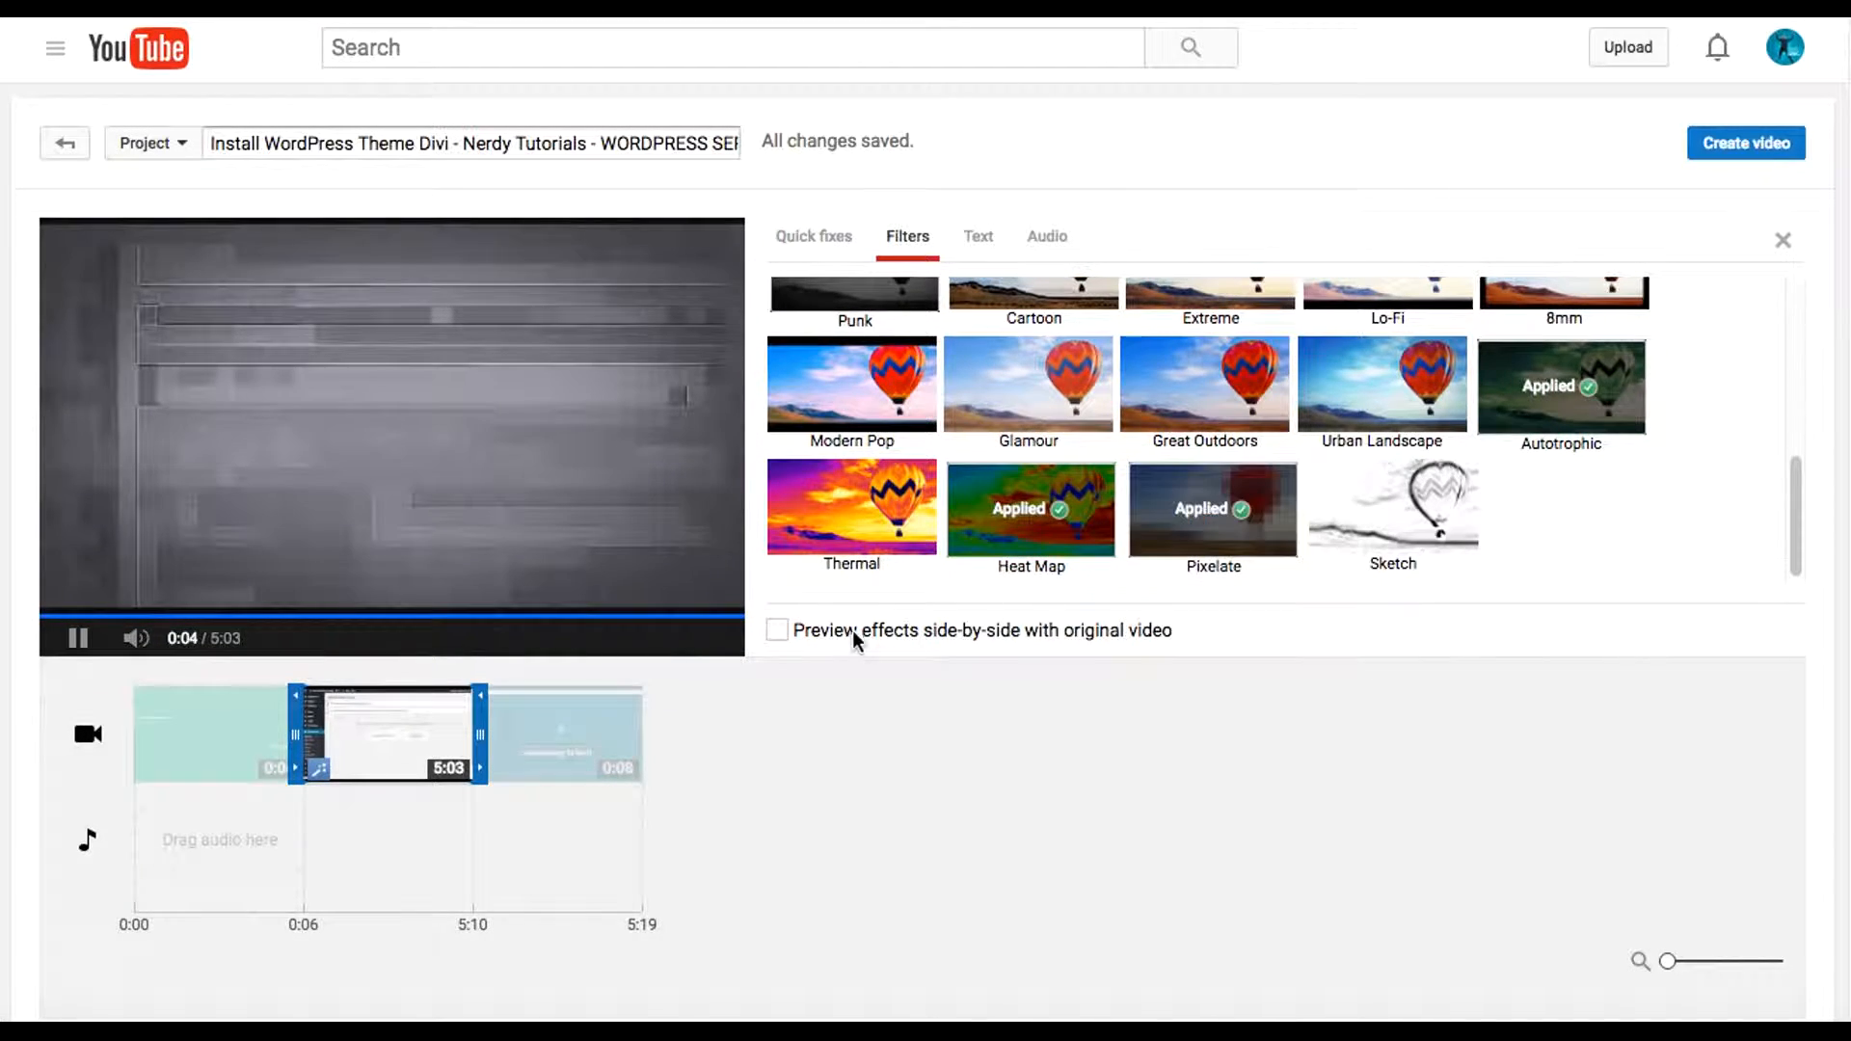
pyautogui.click(787, 635)
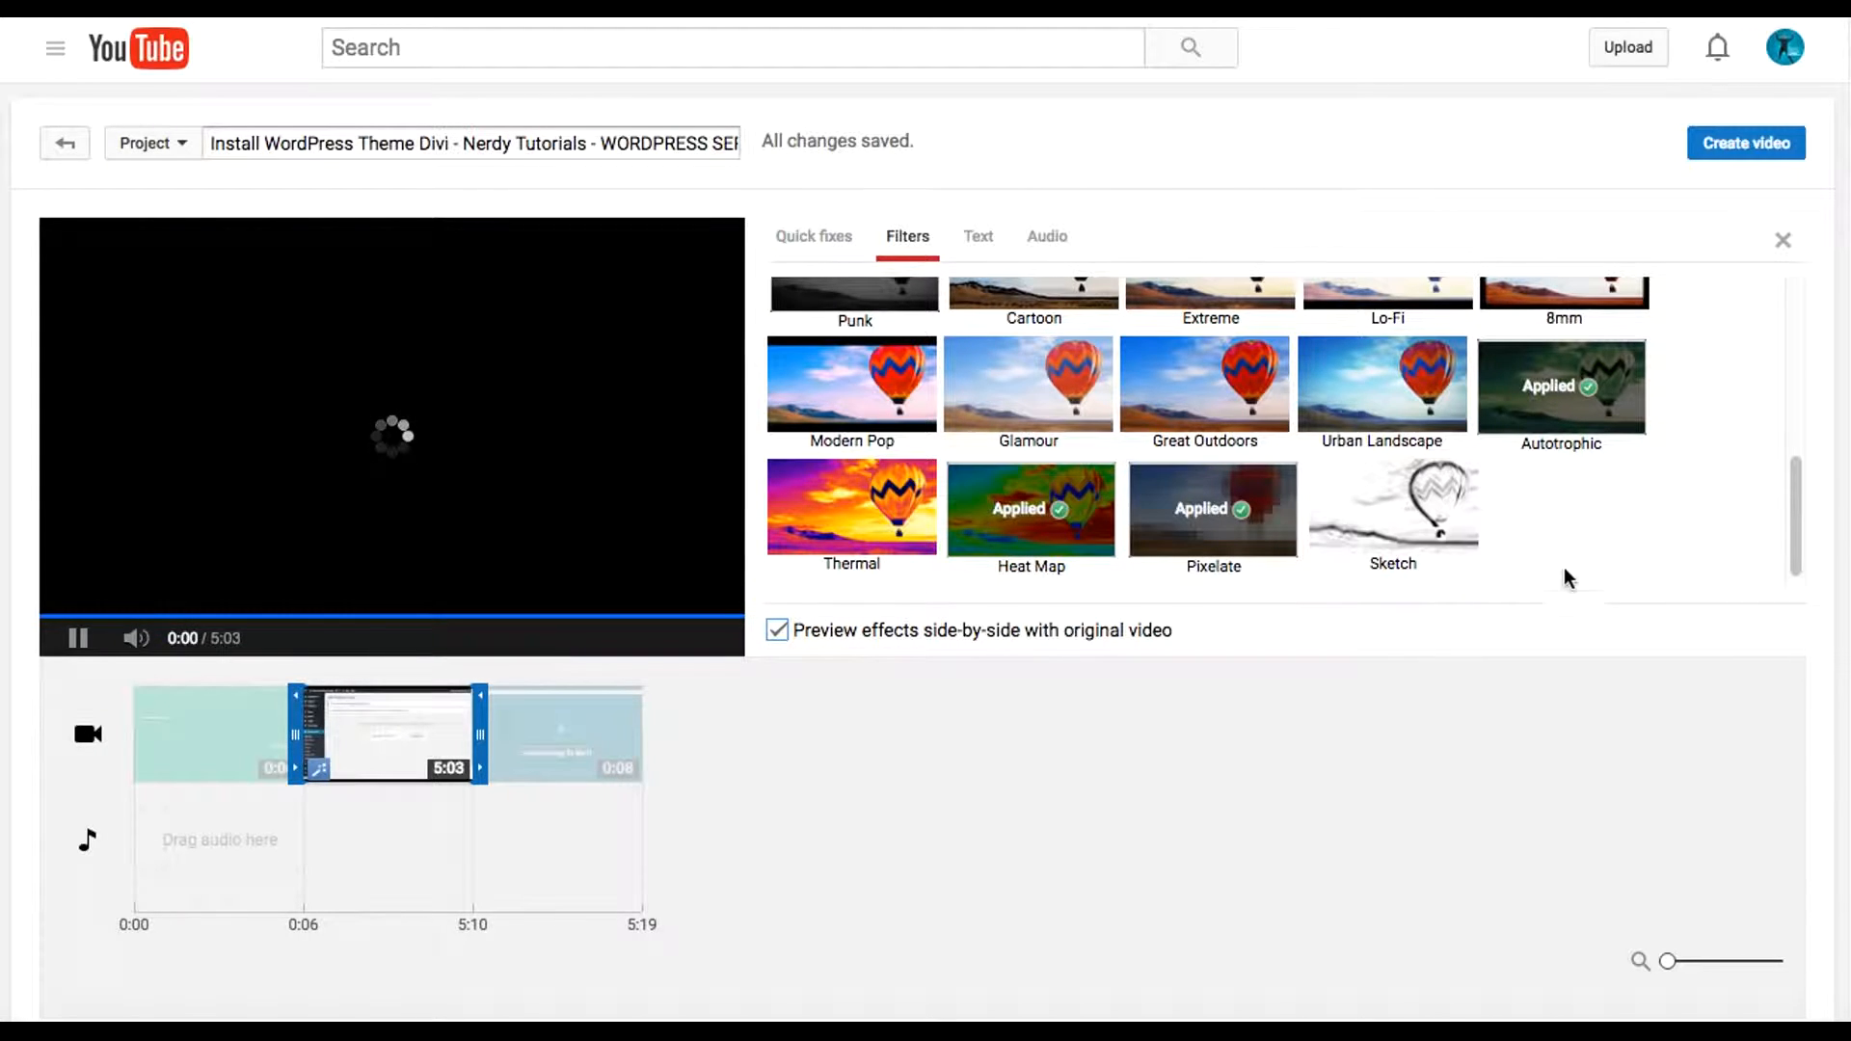
# - Turn on Auto-fix for the selected clip and pause the preview
pyautogui.moveTo(423, 701)
pyautogui.click(810, 237)
pyautogui.click(78, 637)
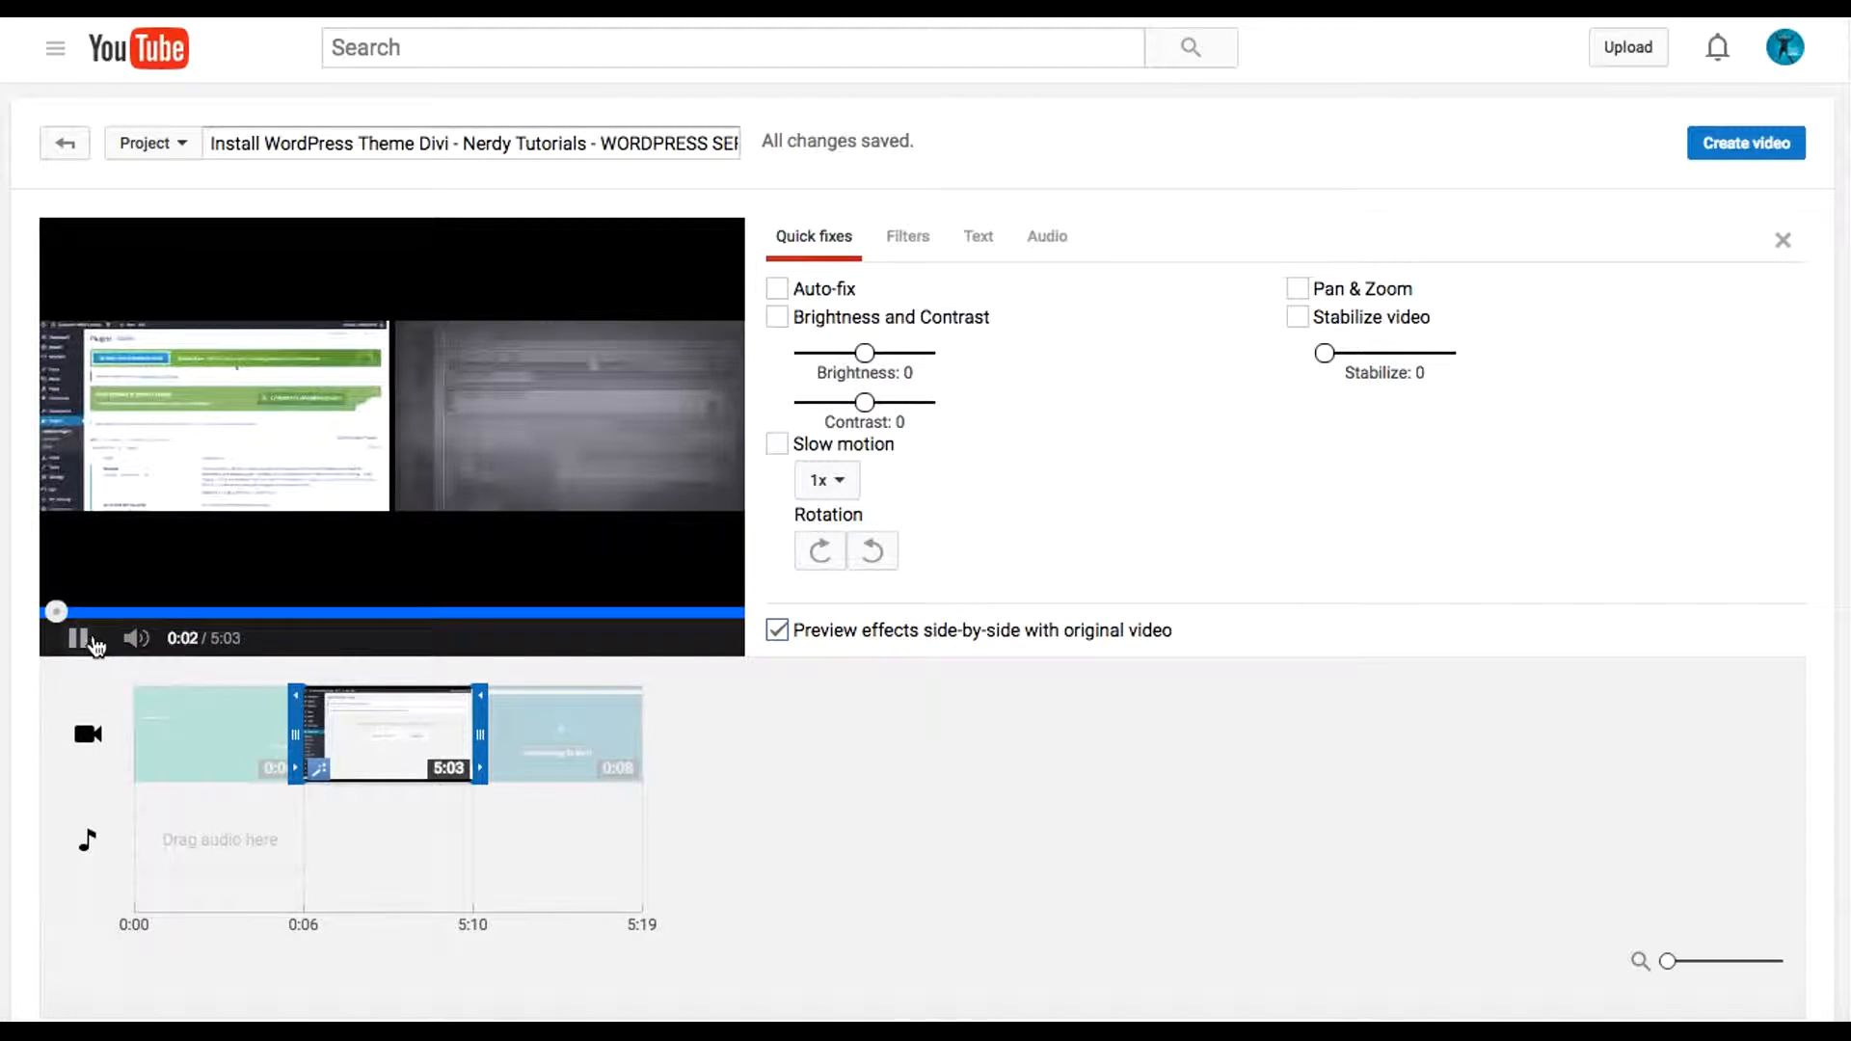
pyautogui.click(789, 286)
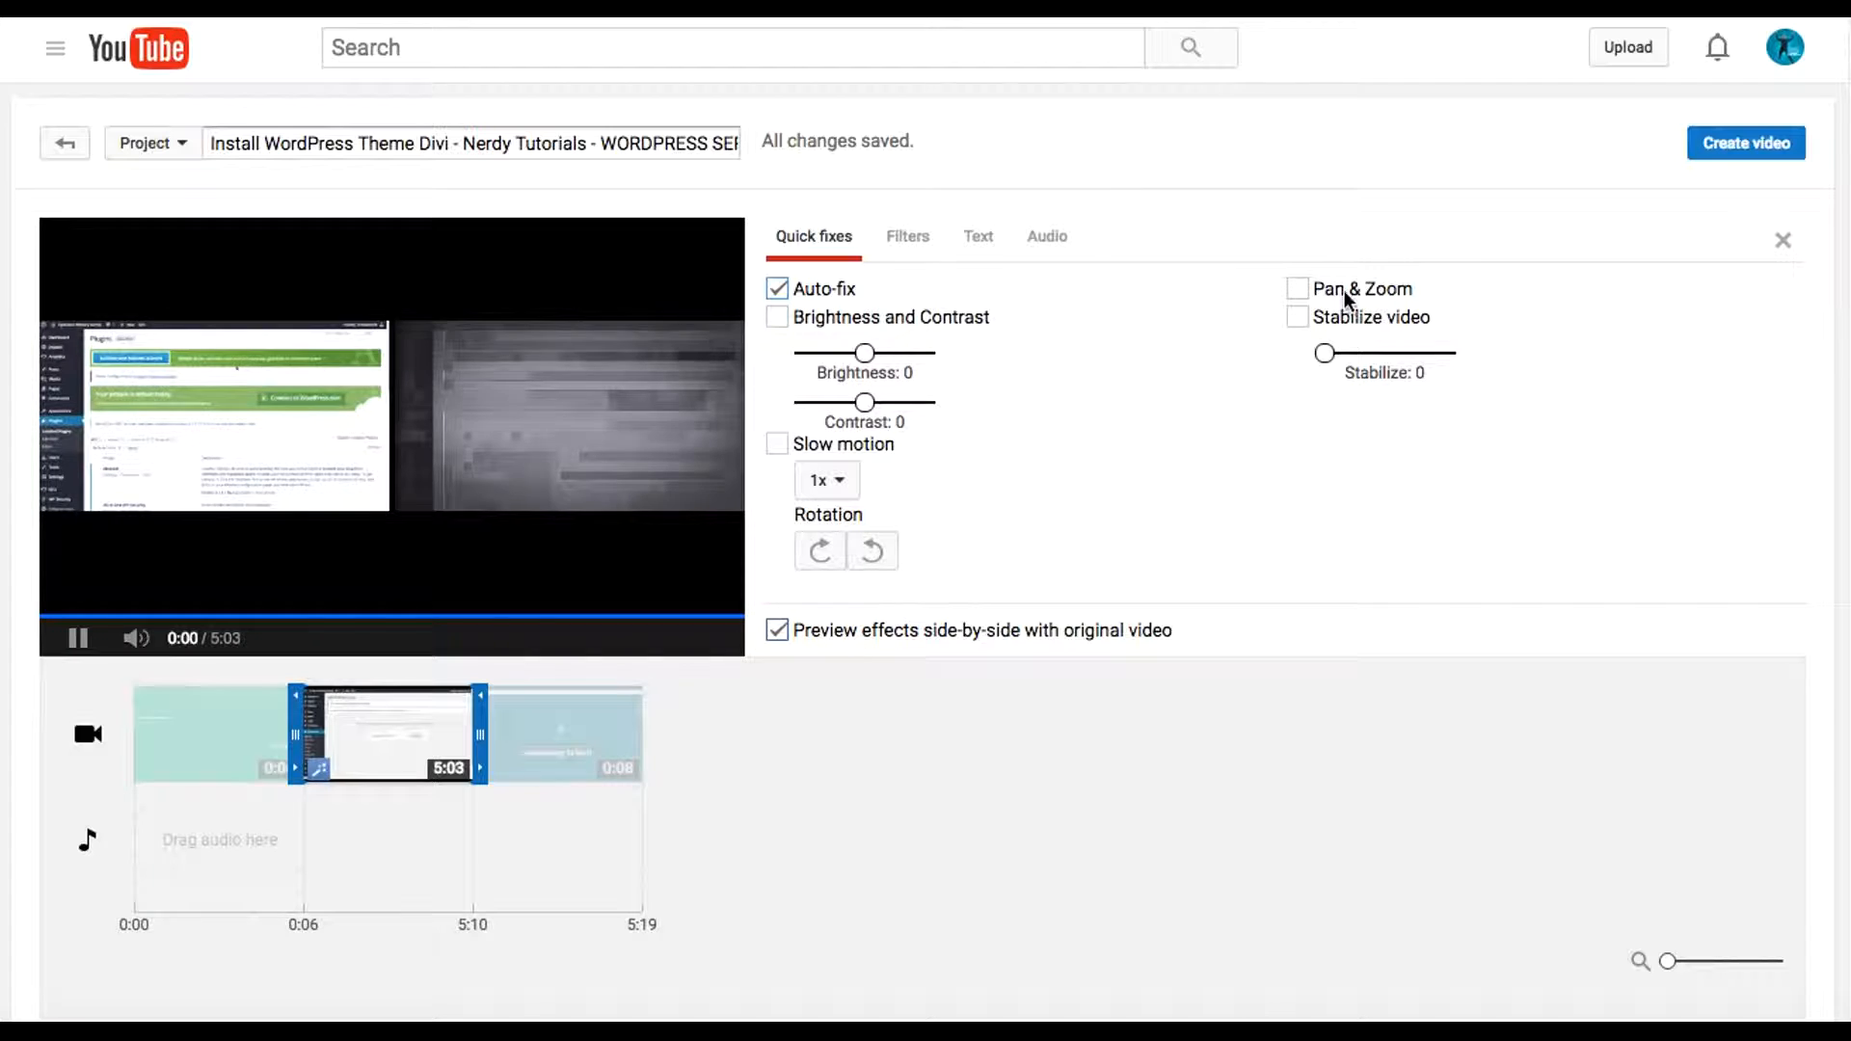
pyautogui.click(78, 637)
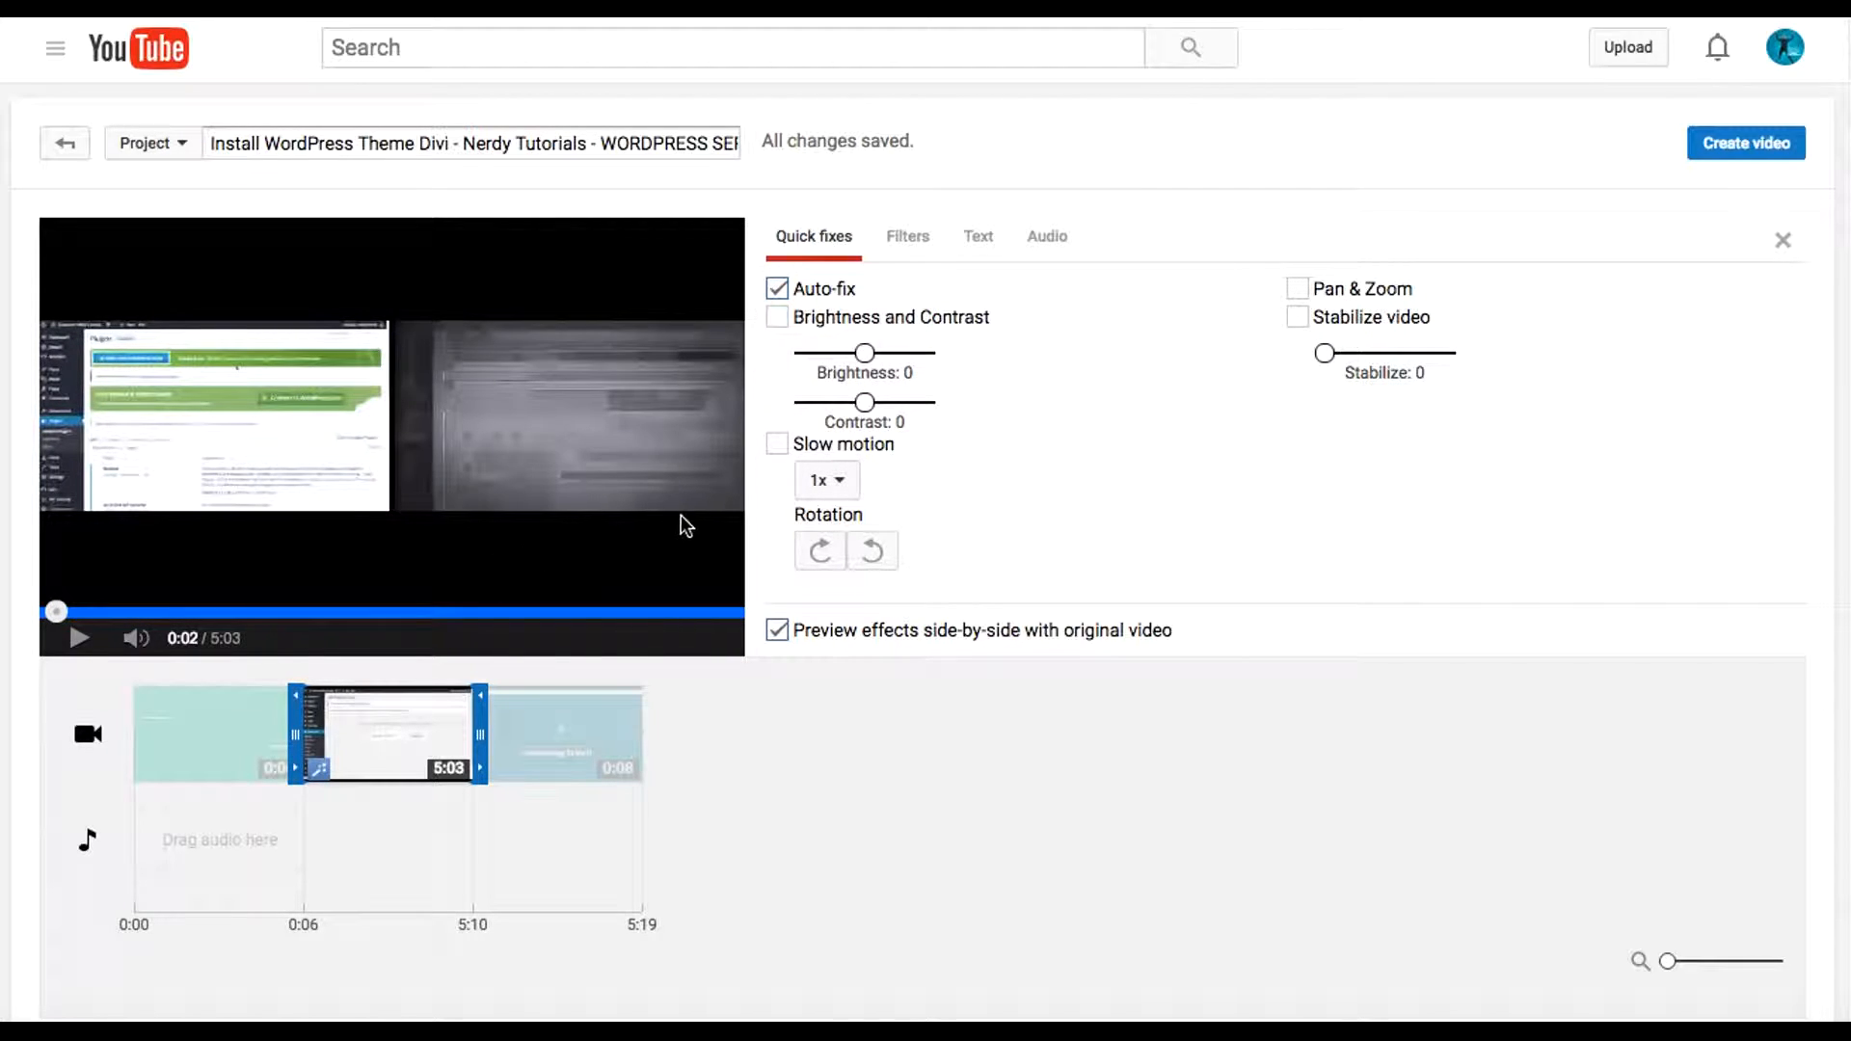
# - Enable slow motion on the selected clip and set its rate to 4x
pyautogui.click(775, 443)
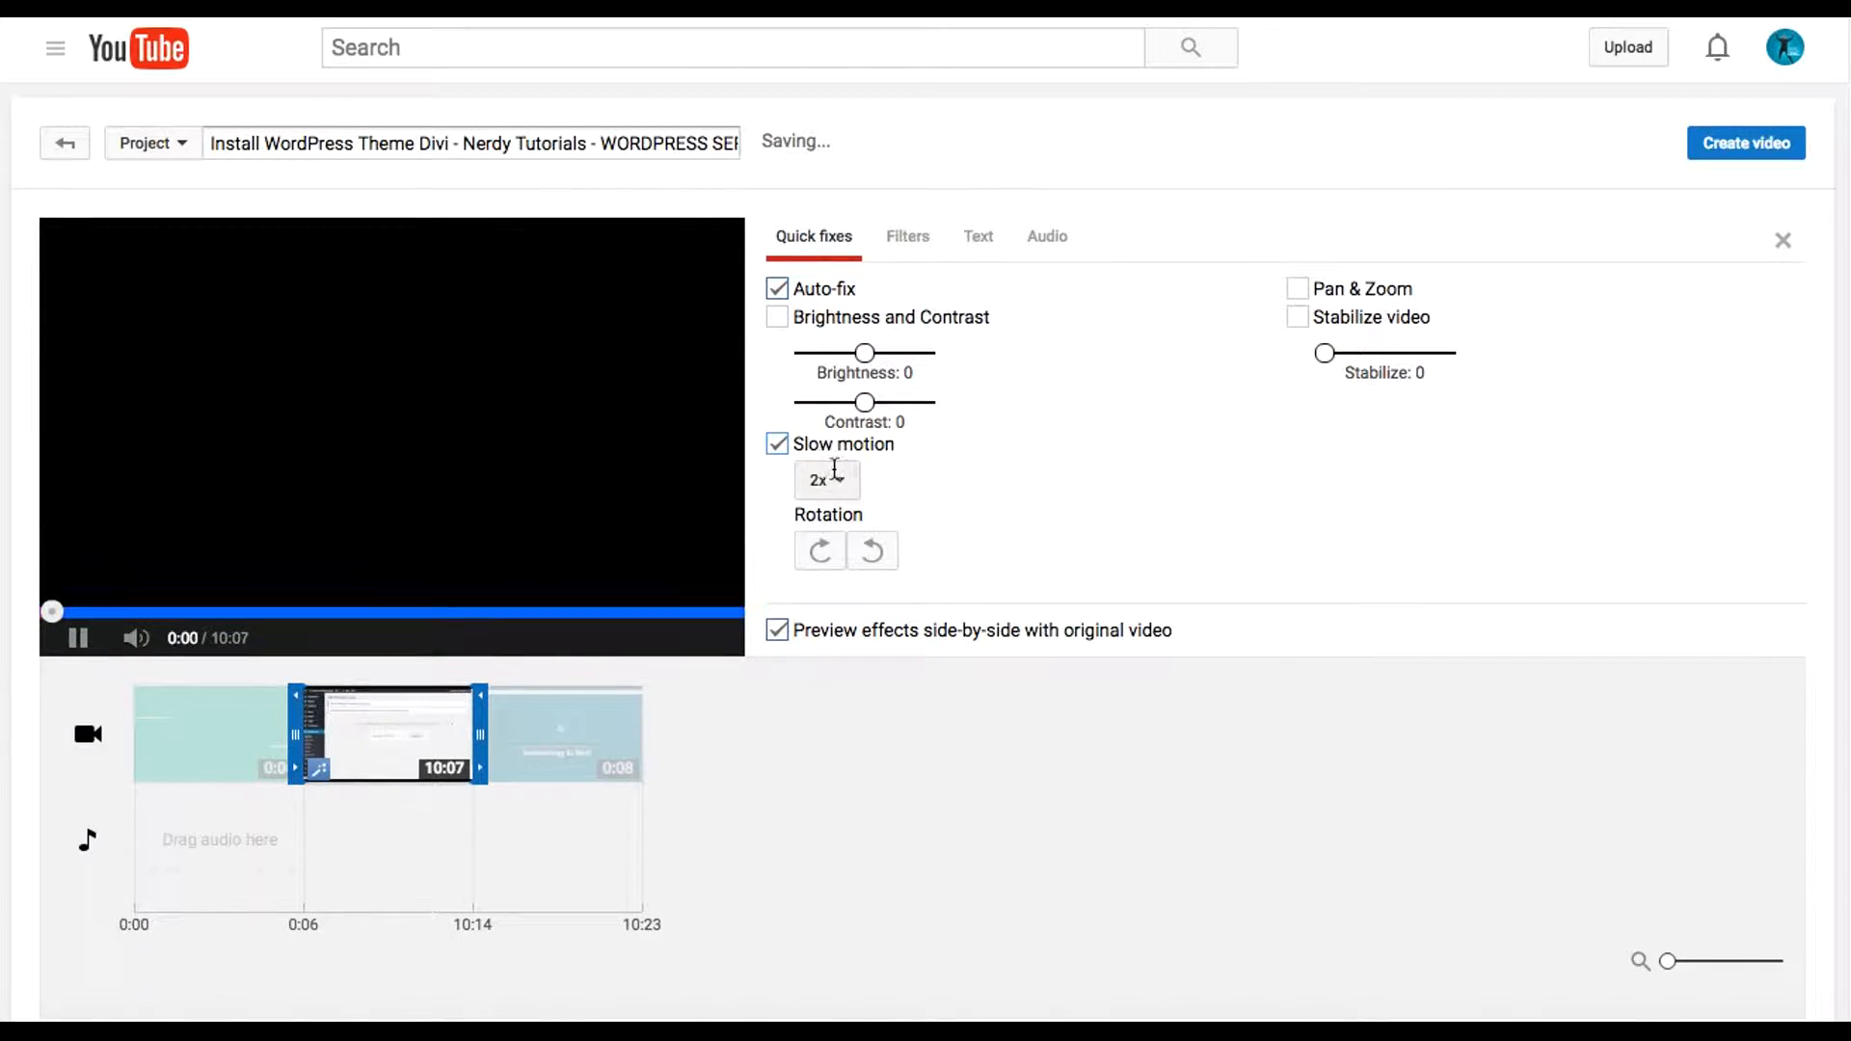
pyautogui.click(826, 533)
pyautogui.click(837, 649)
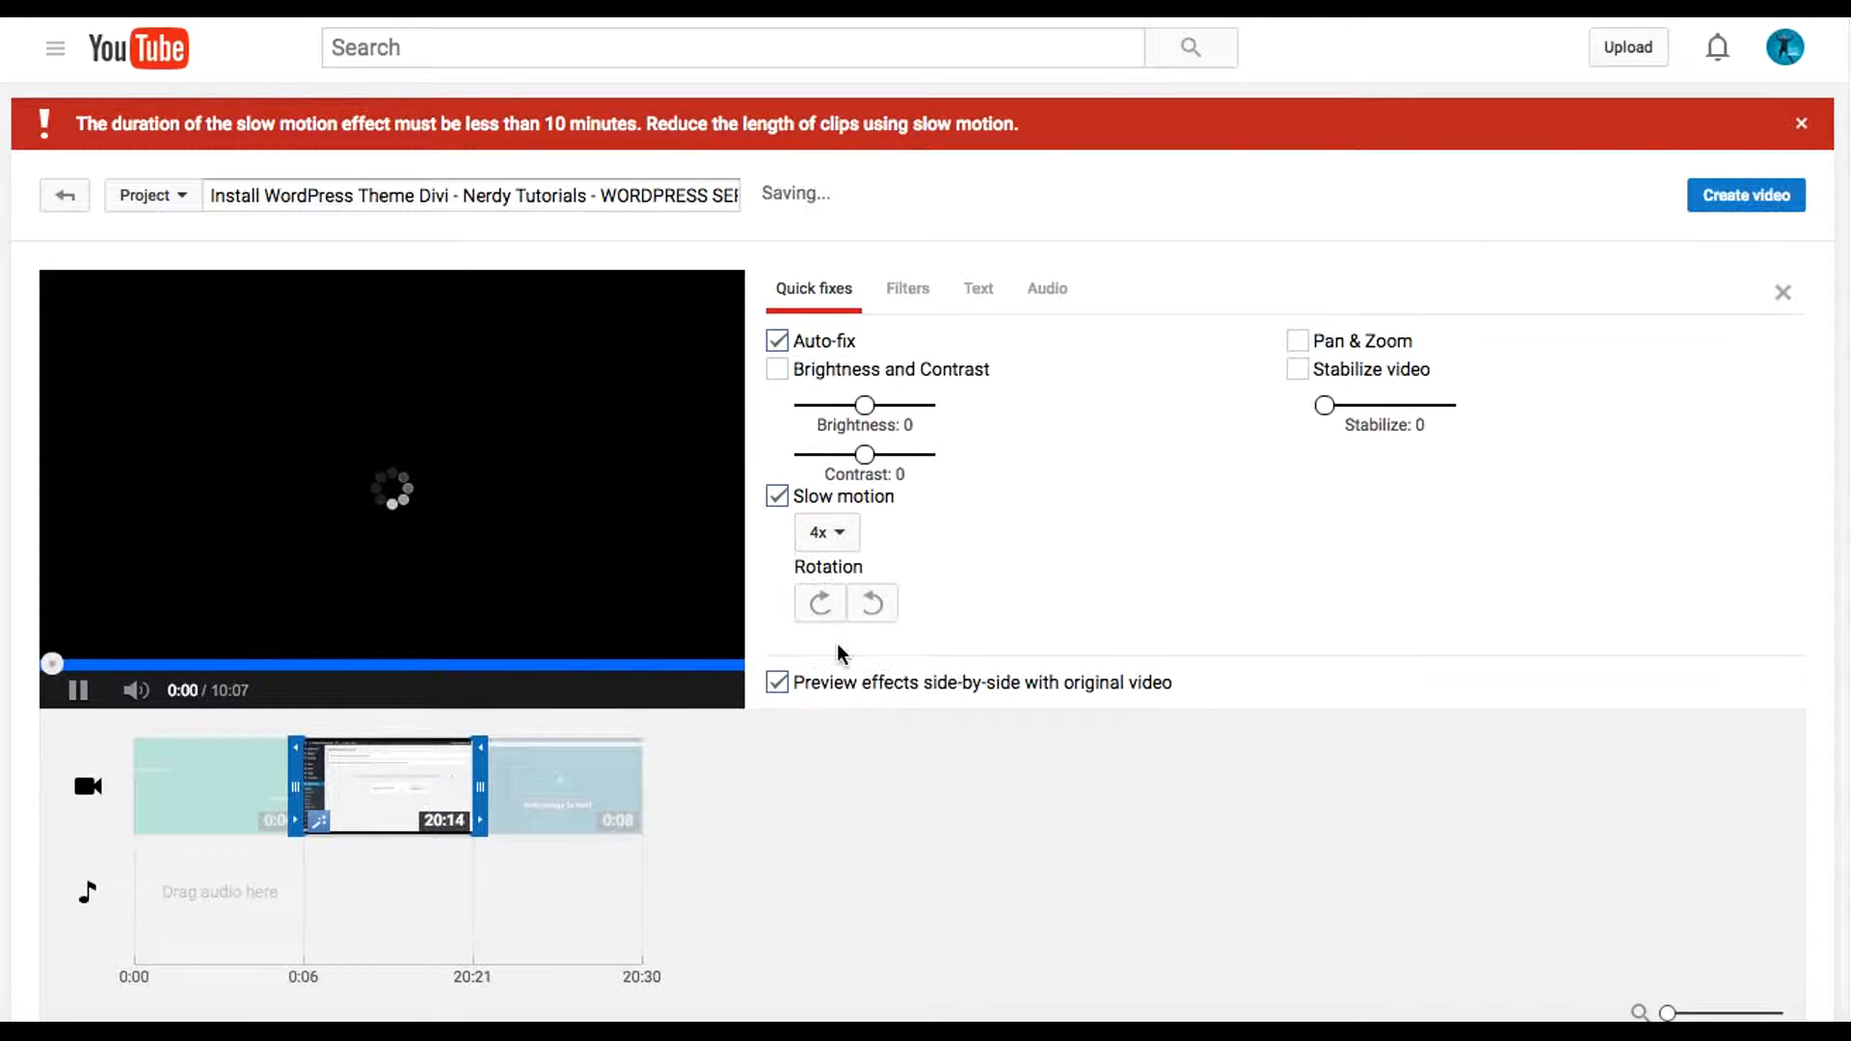
# - Pause the preview, turn off slow motion and Auto-fix for the selected clip, and close its editing options
pyautogui.click(434, 292)
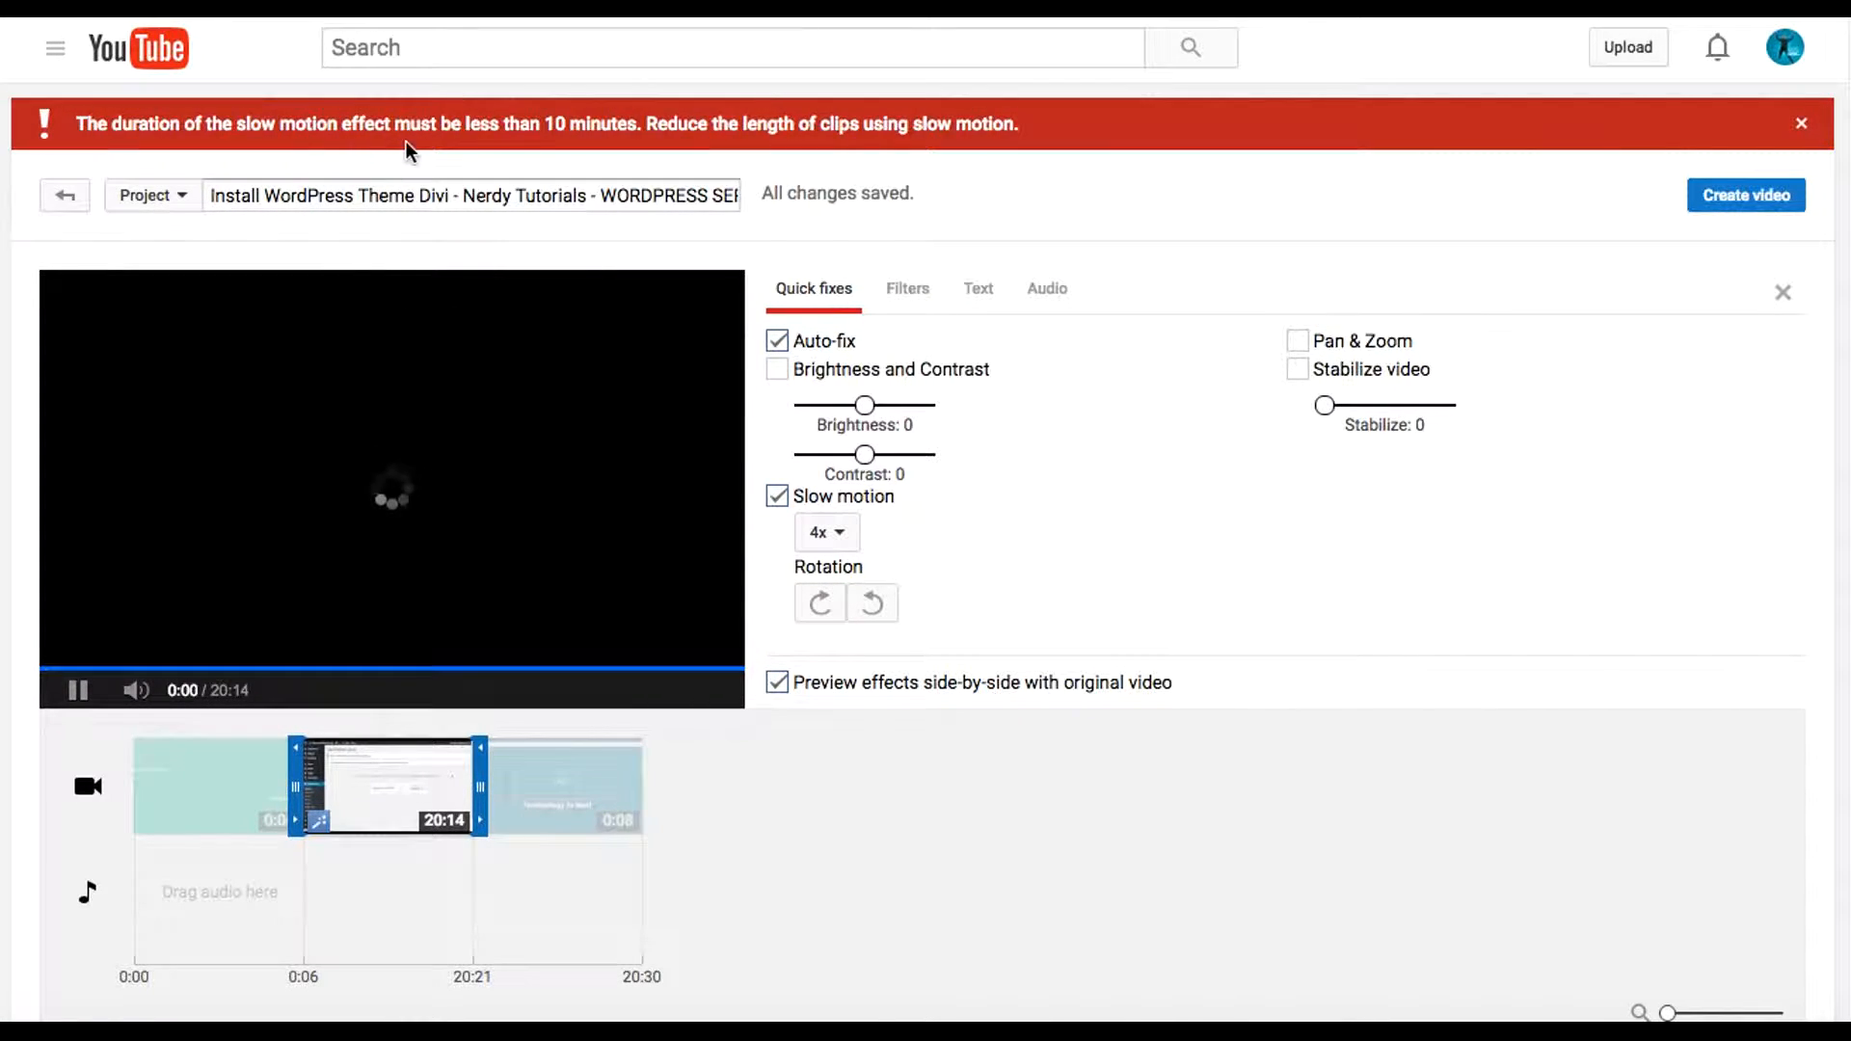
pyautogui.click(79, 690)
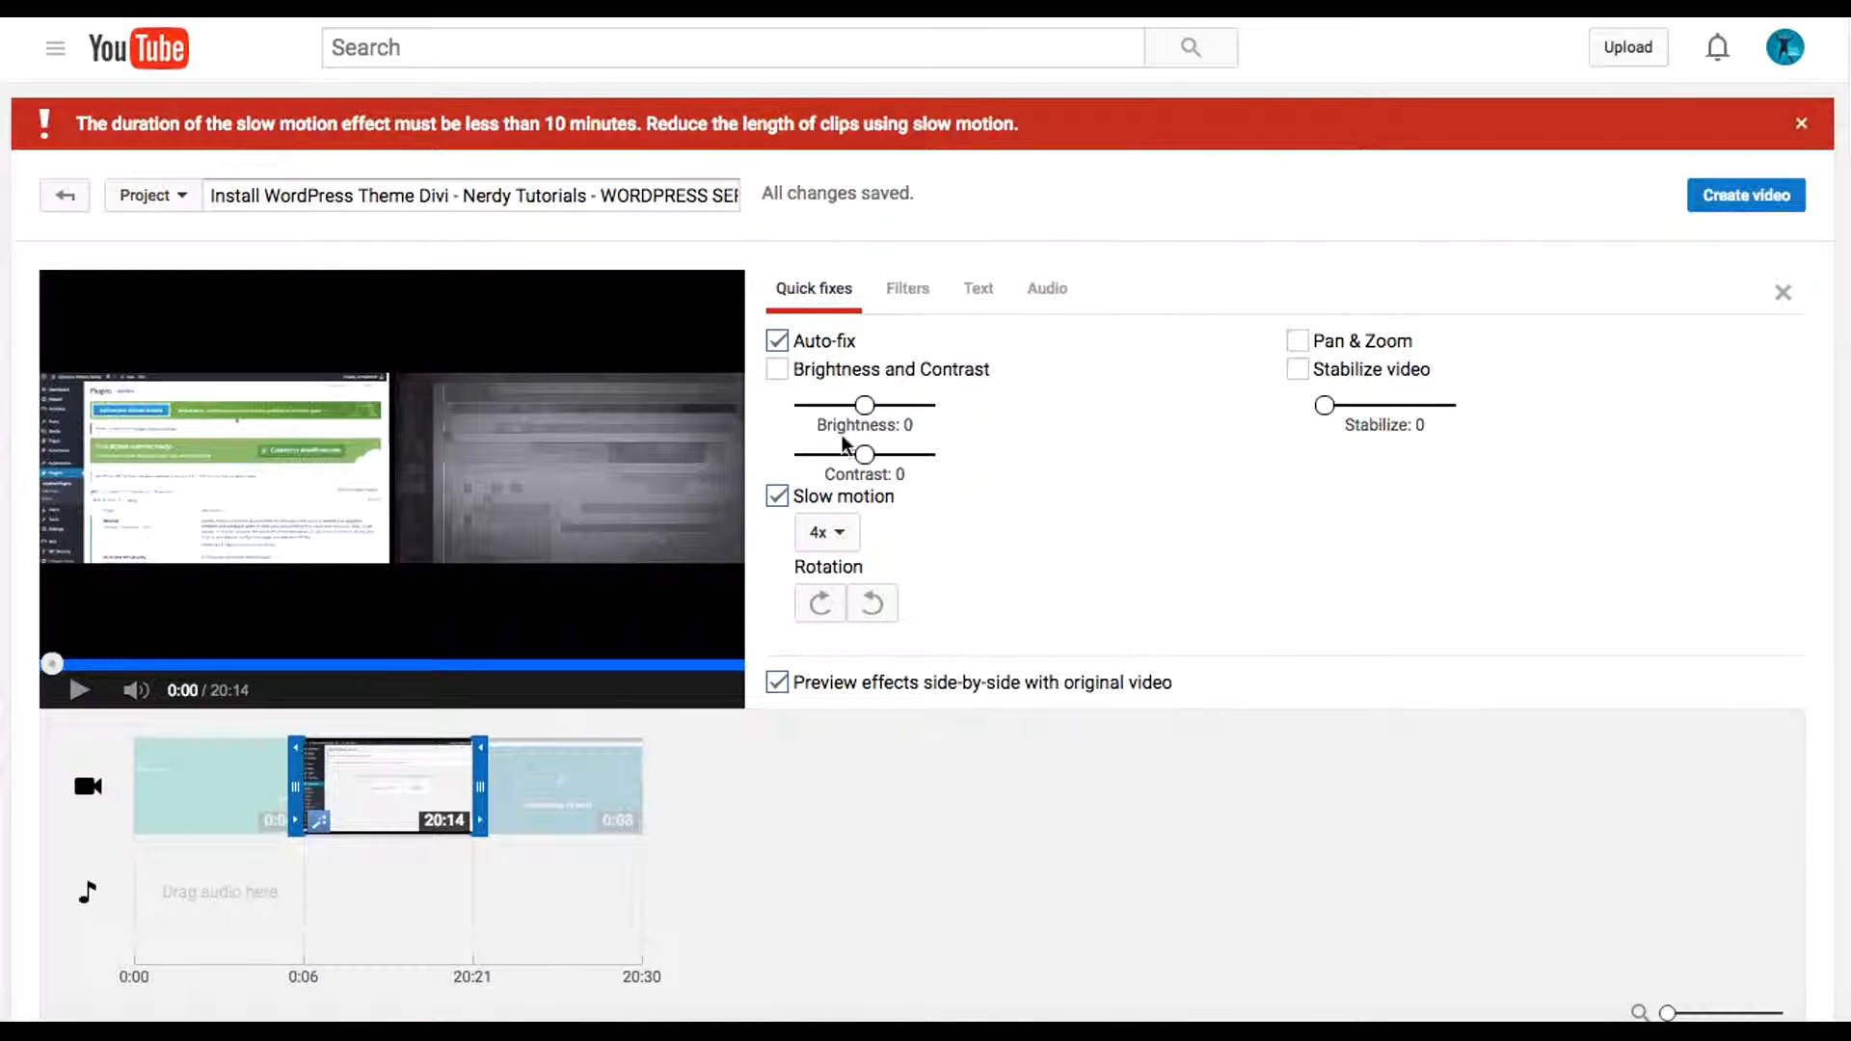
pyautogui.click(777, 497)
pyautogui.click(777, 290)
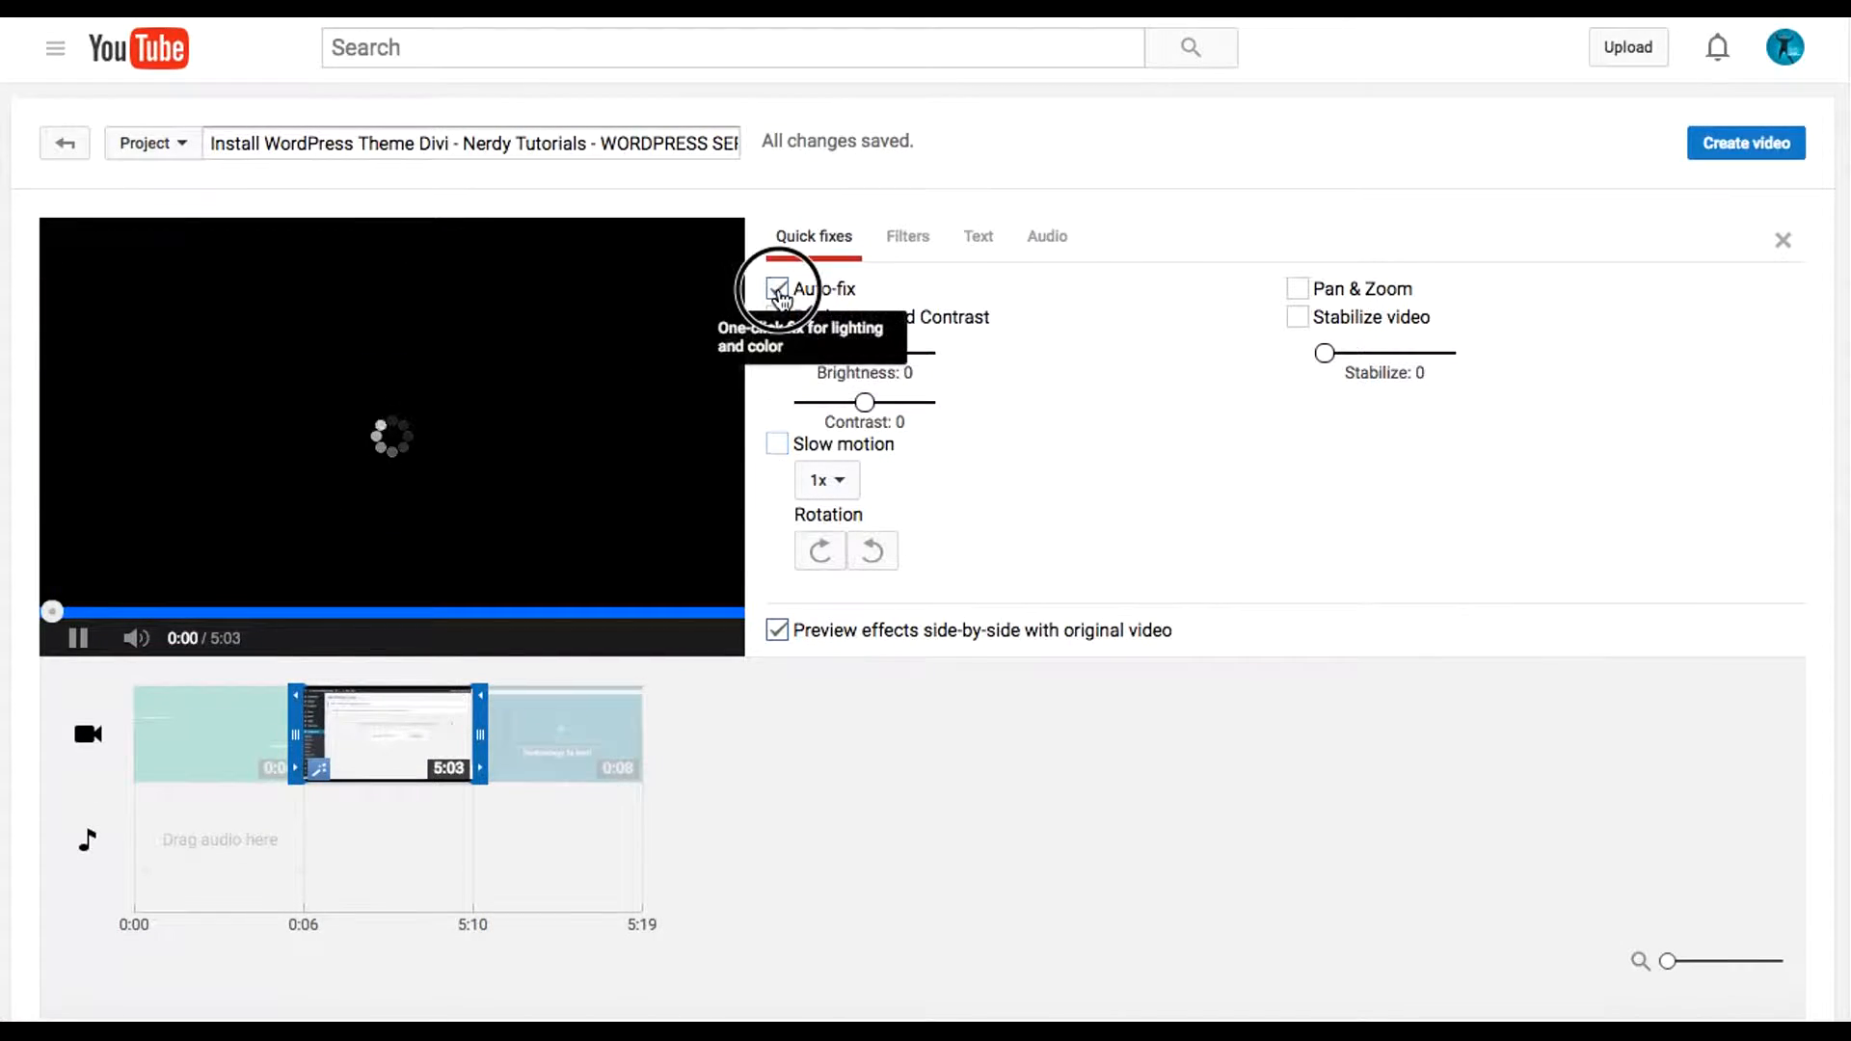
pyautogui.click(1783, 240)
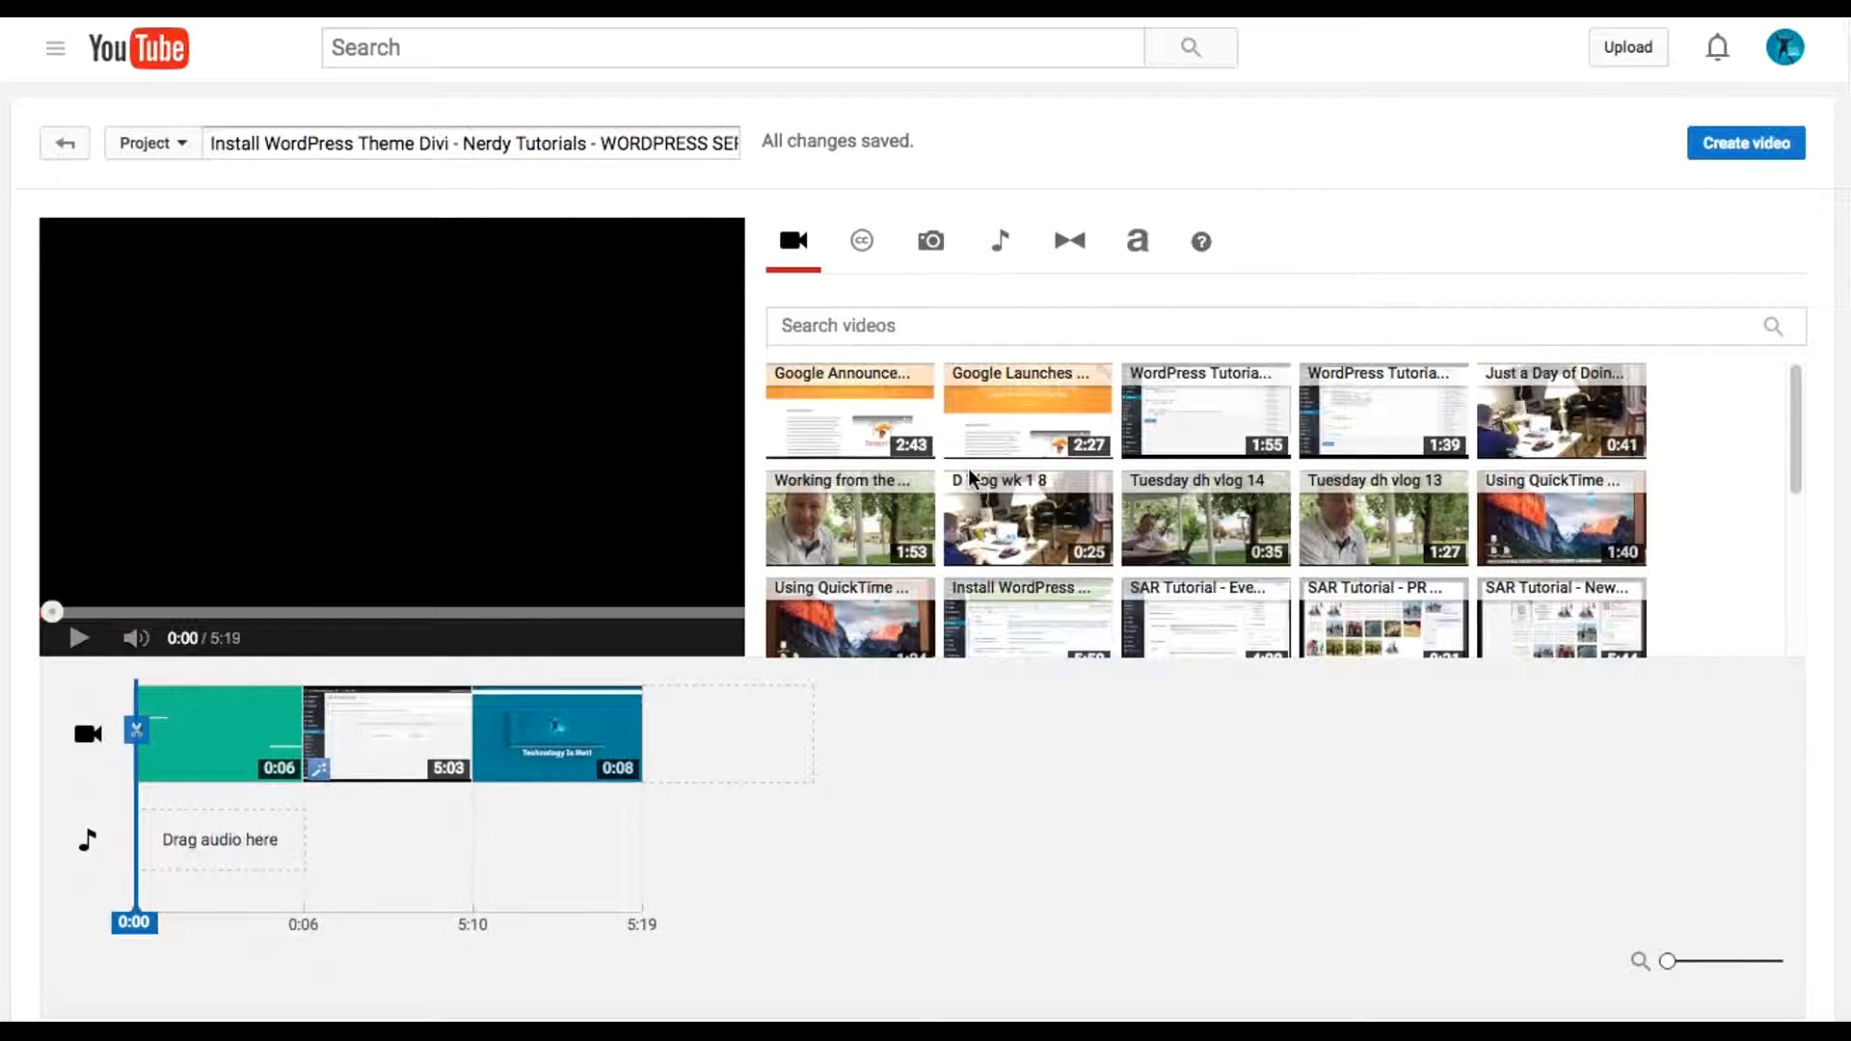
# - Reopen the middle clip's quick fixes, pause its preview, return to the project view and pause the project preview
pyautogui.click(386, 728)
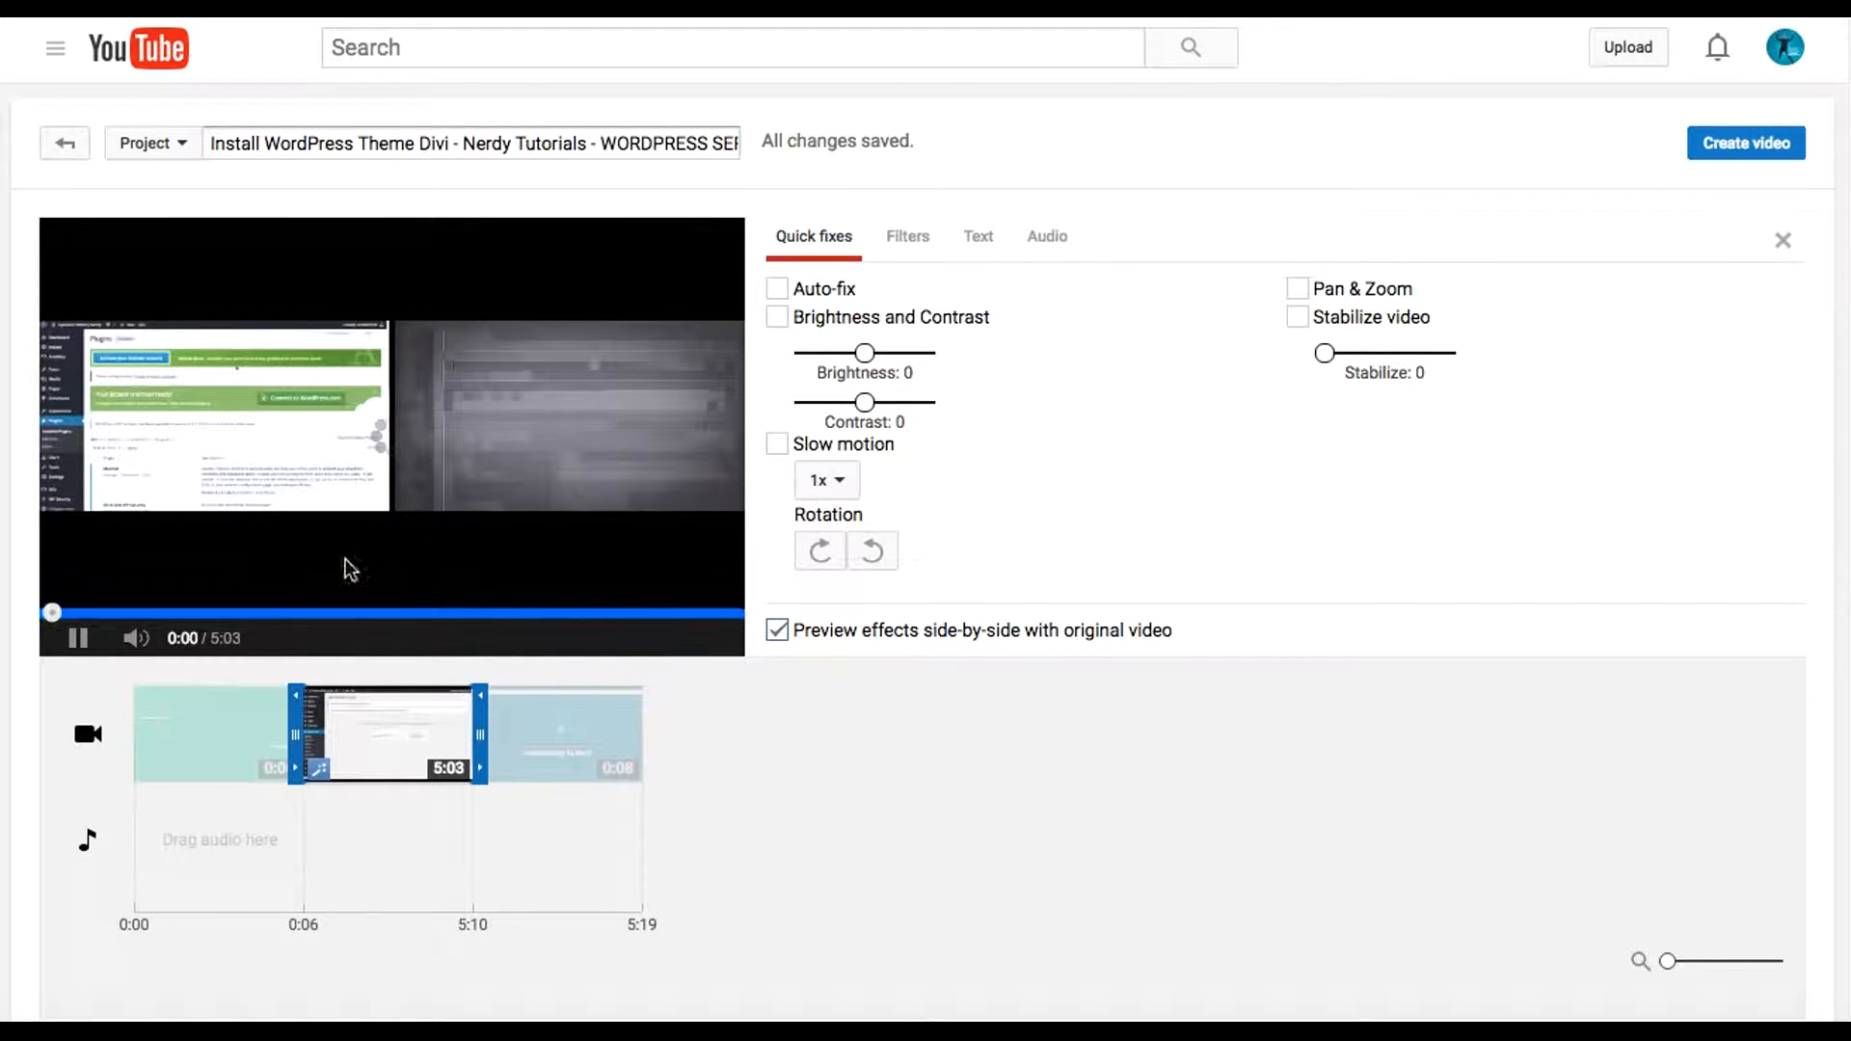
pyautogui.click(78, 639)
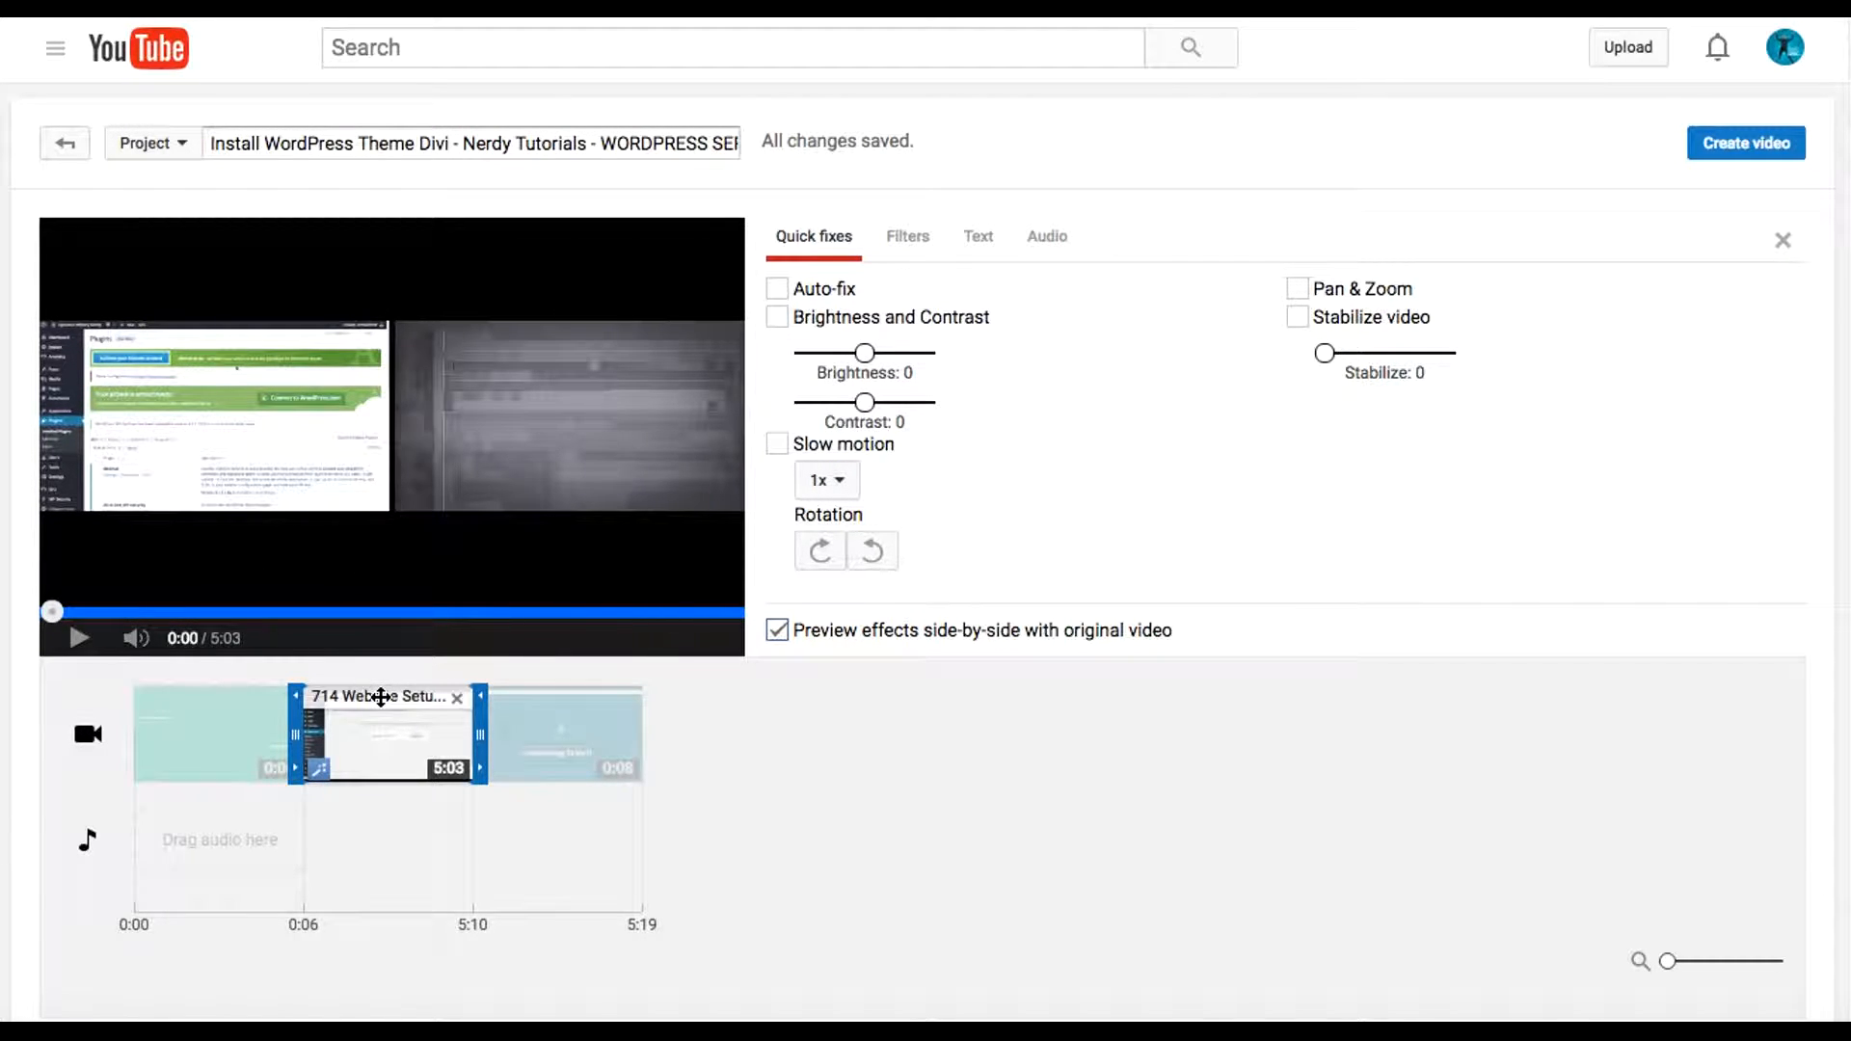
pyautogui.click(1783, 240)
pyautogui.click(77, 638)
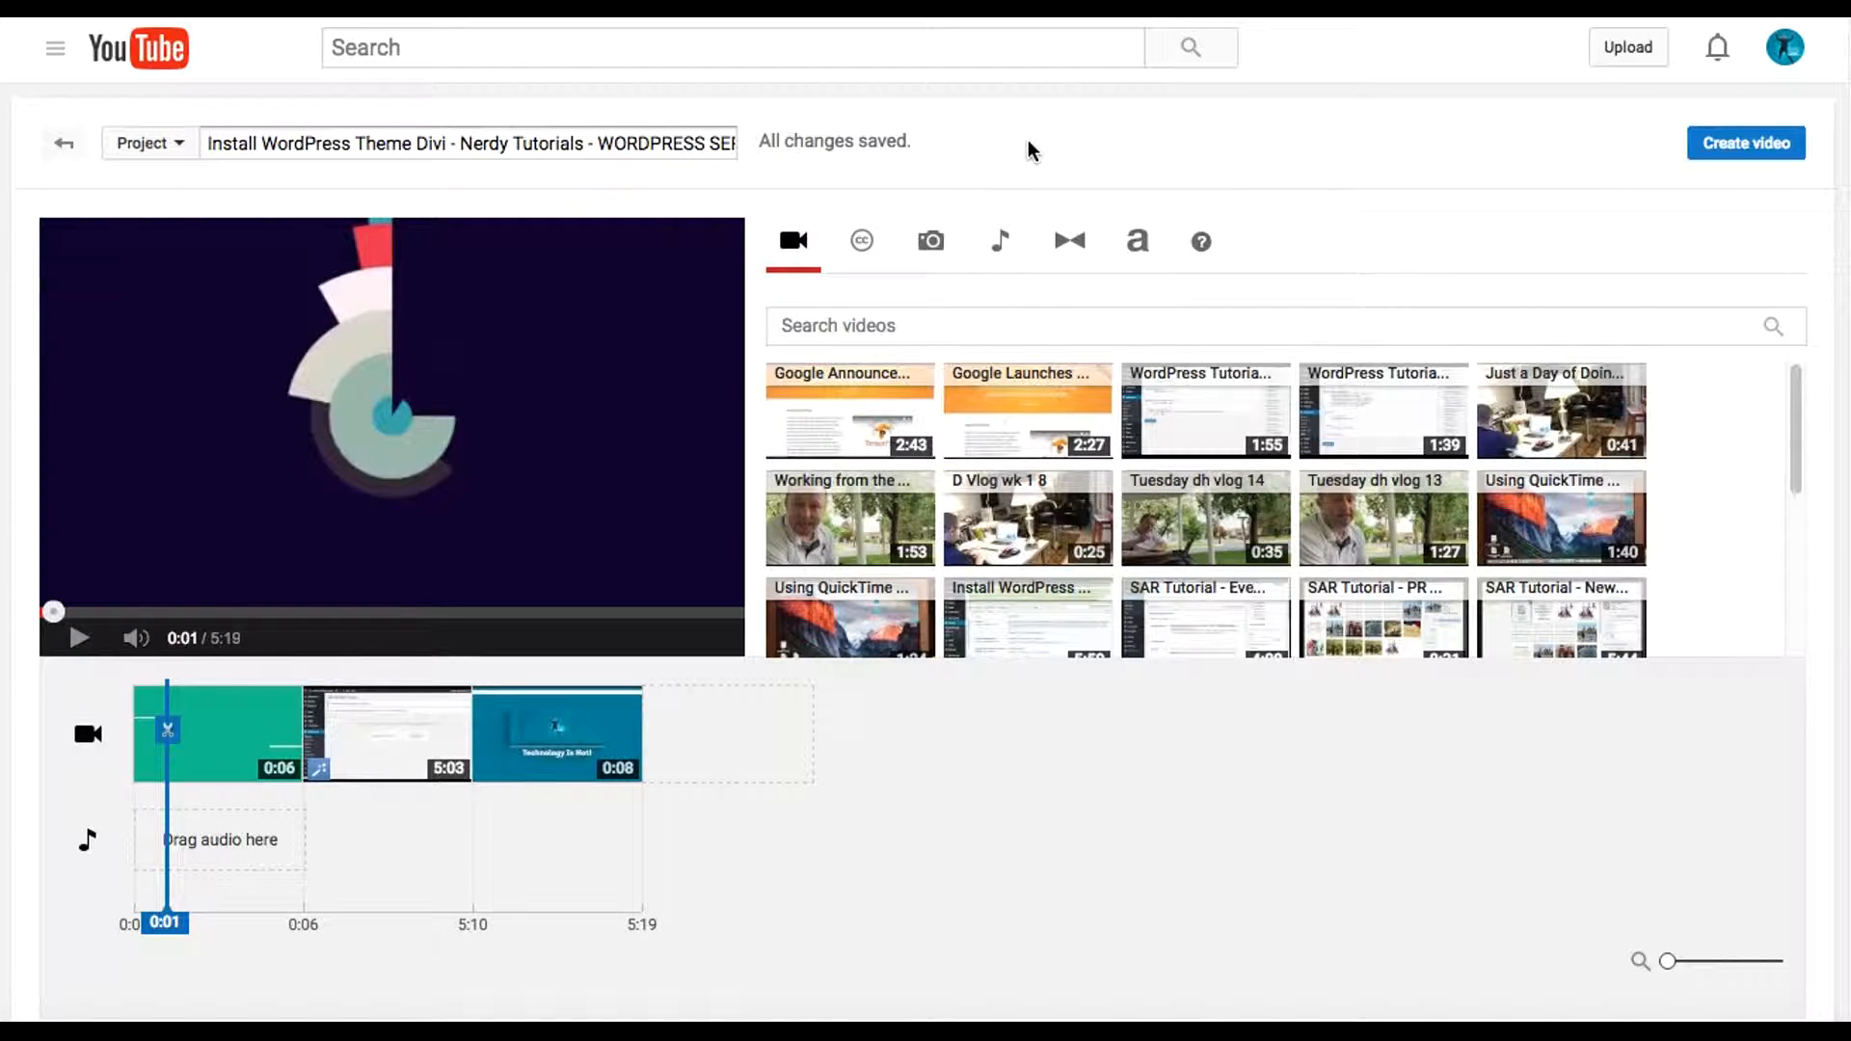
# - Open the audio editor for the video "WordPress Tutorial | Removing the Sidebar Line in the Divi Theme" and pause playback
pyautogui.moveTo(391, 752)
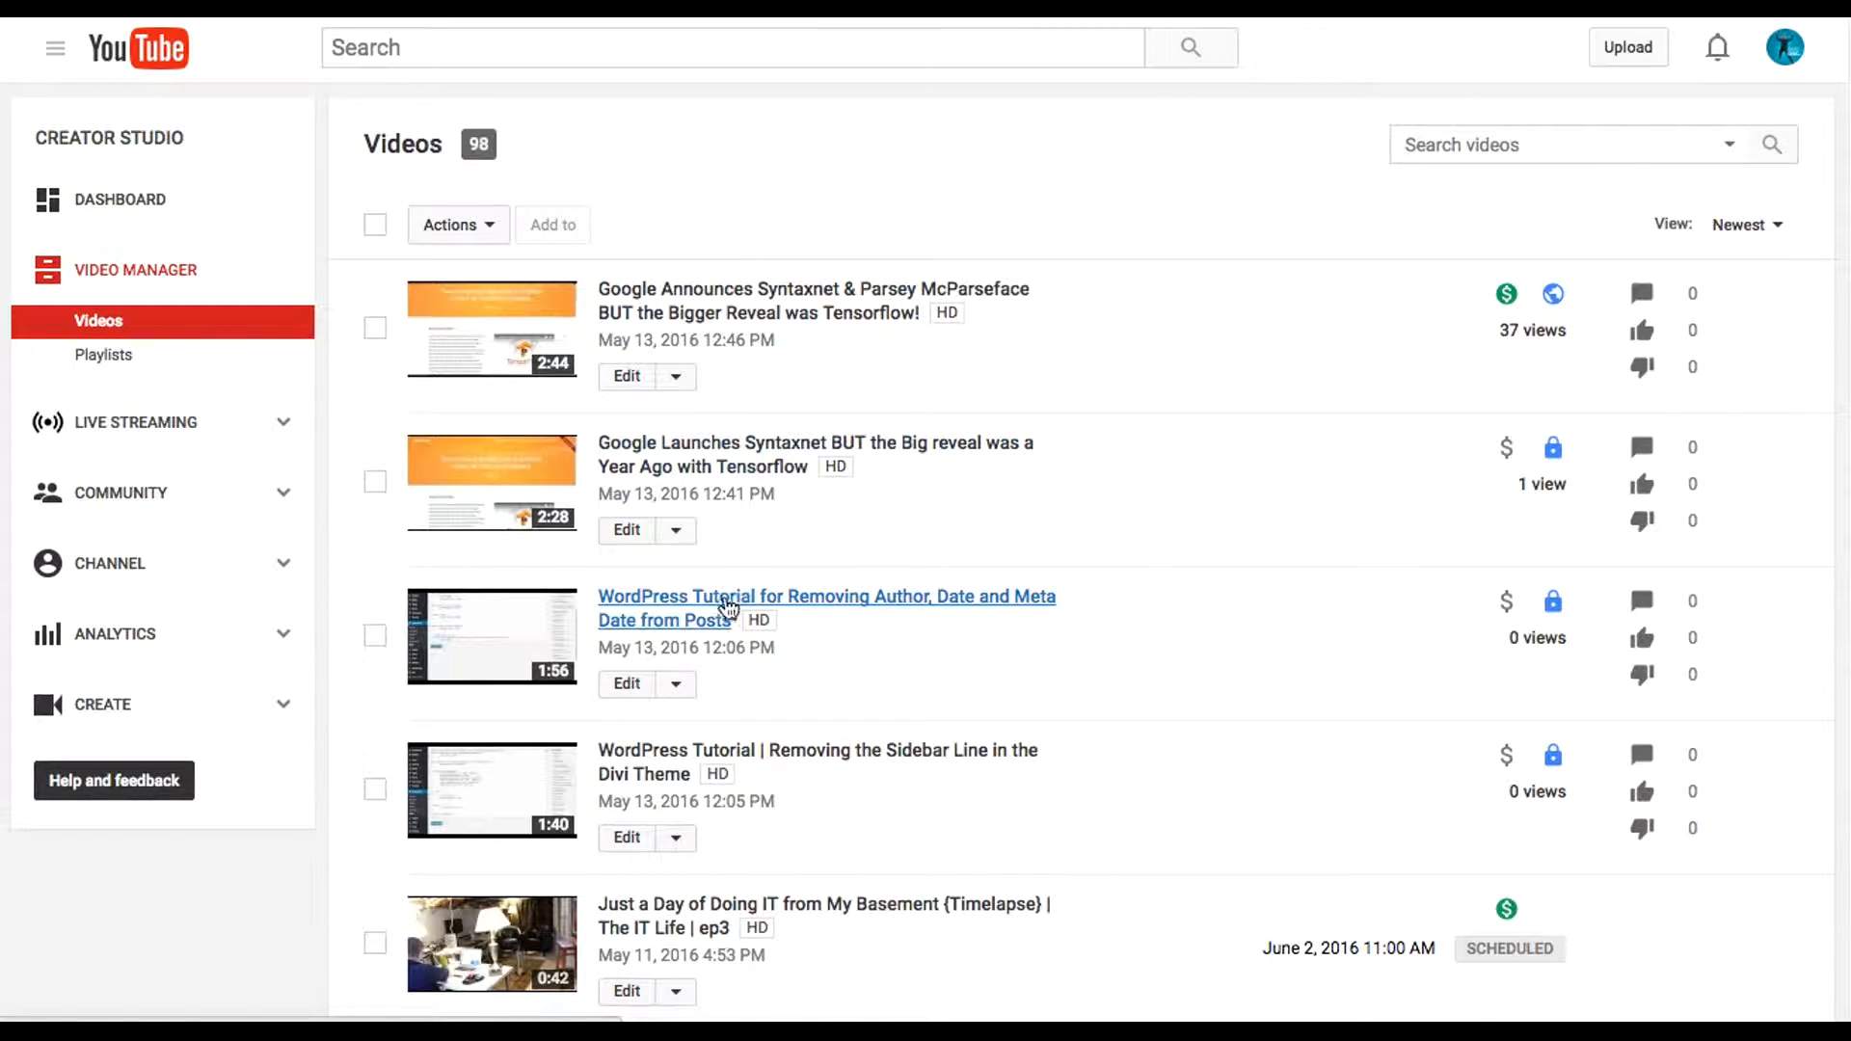
pyautogui.click(661, 769)
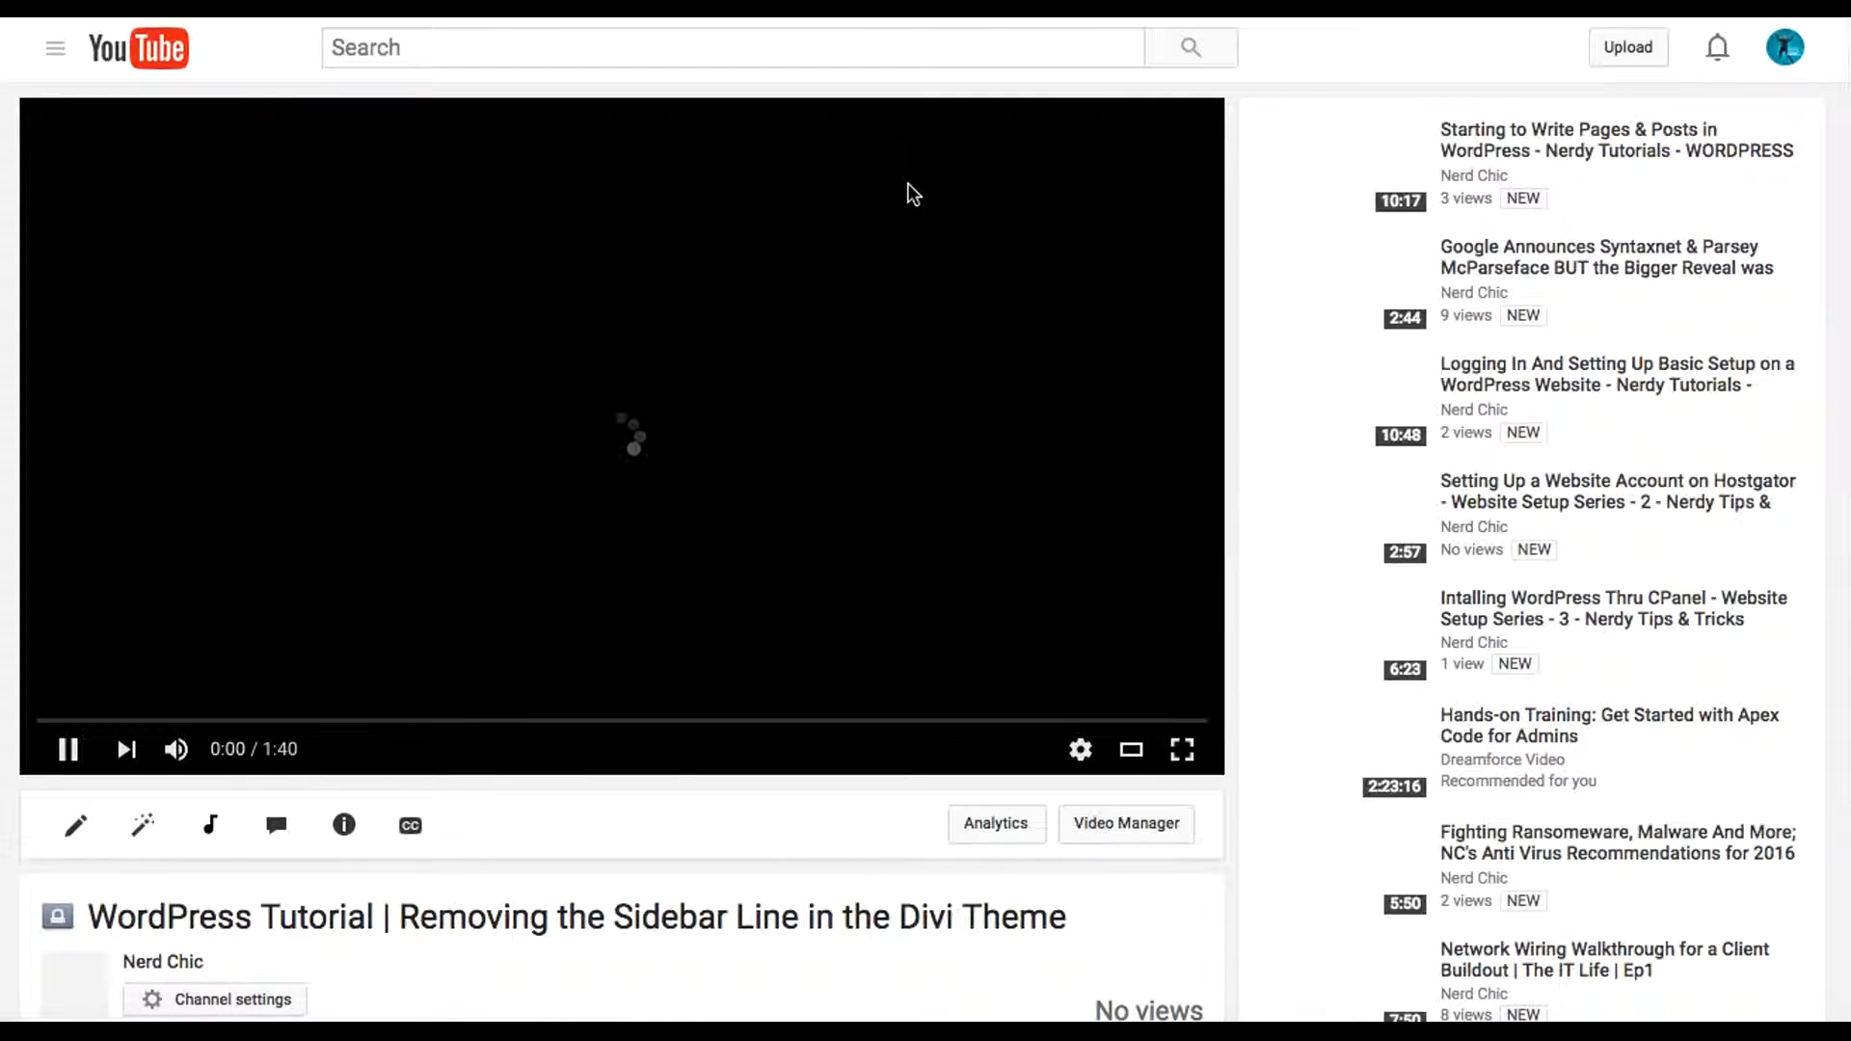
pyautogui.click(71, 753)
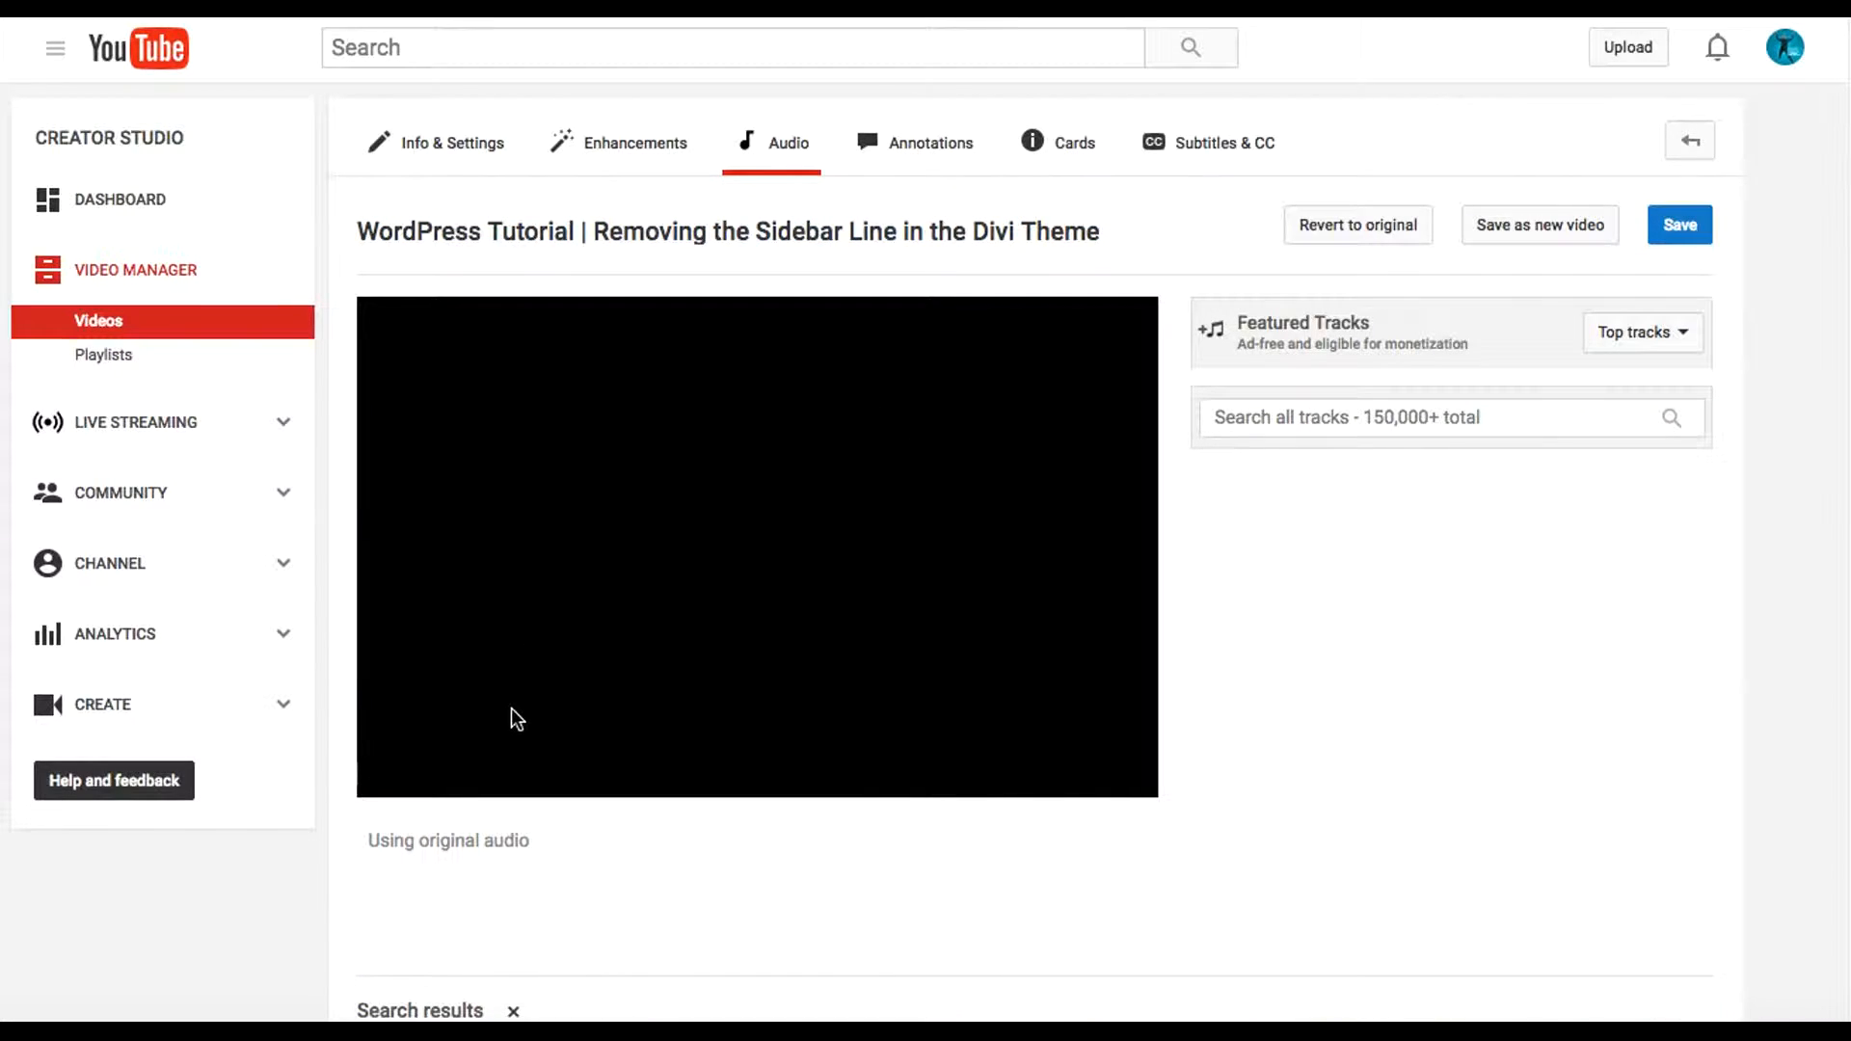
pyautogui.click(395, 779)
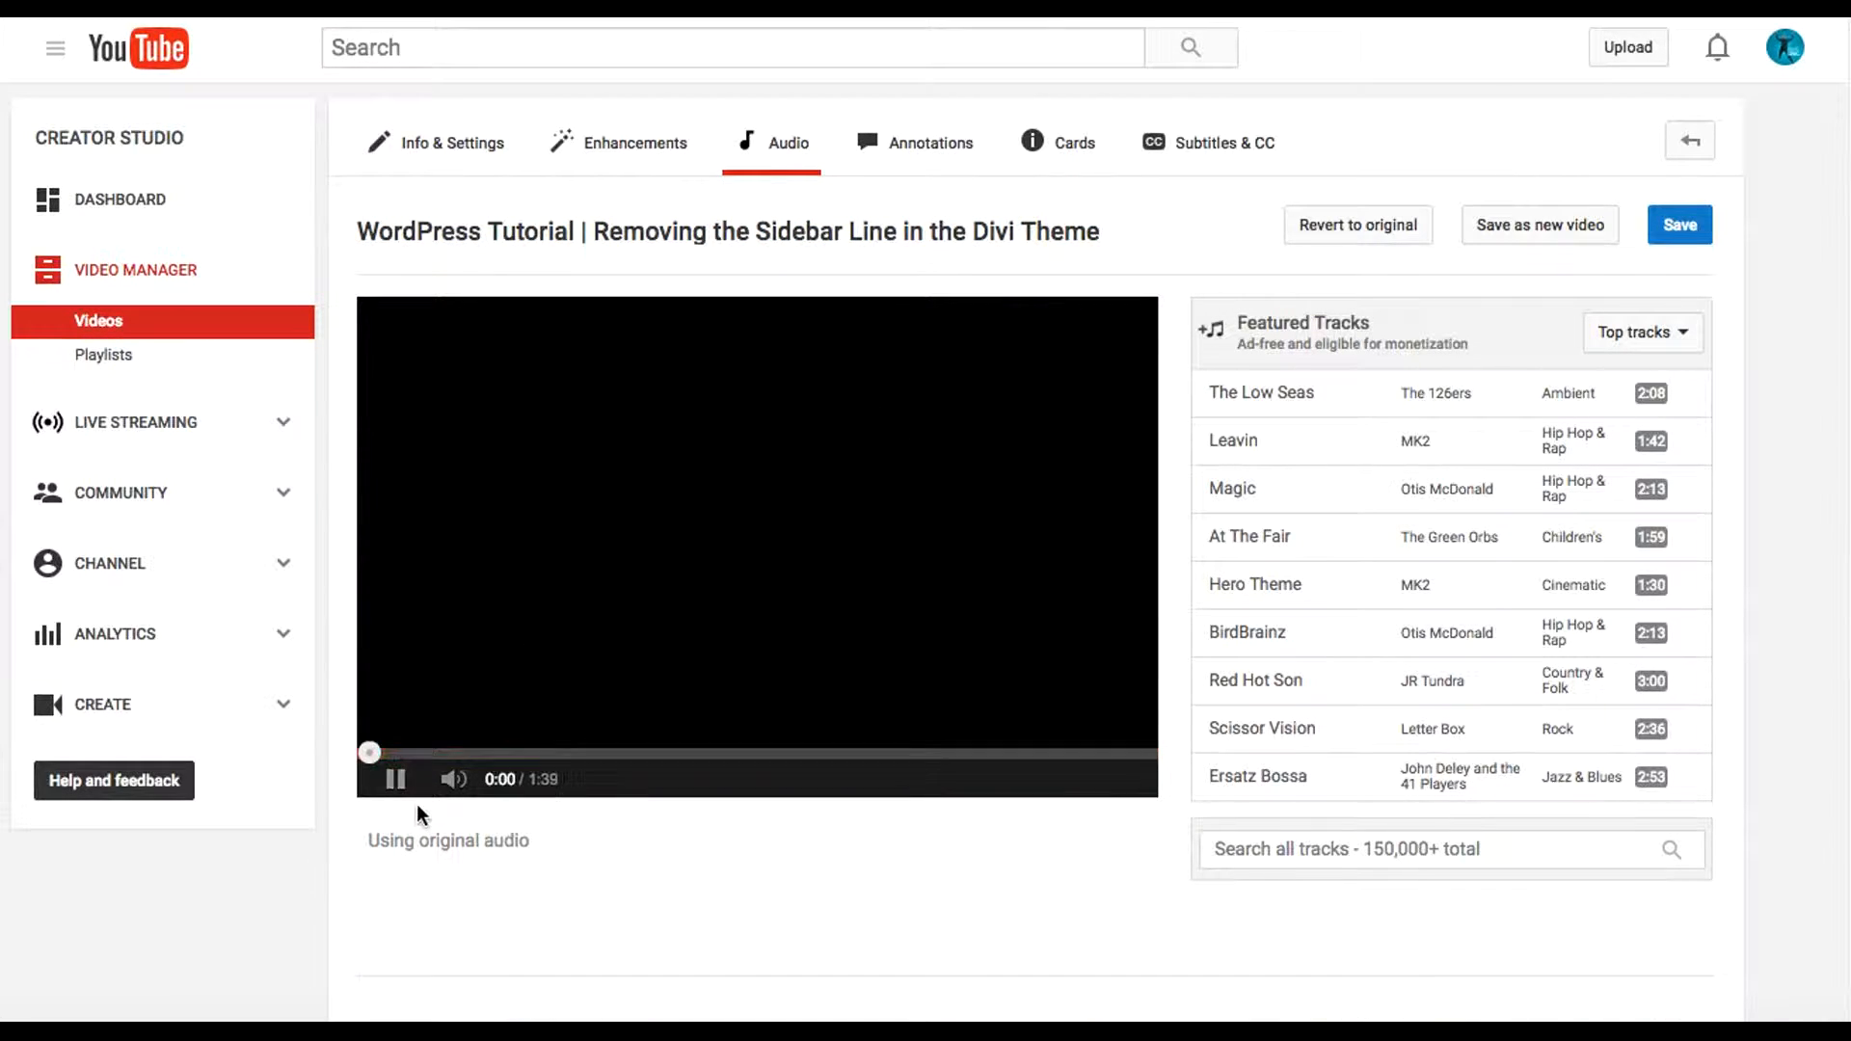
pyautogui.click(396, 783)
pyautogui.scroll(-2, 980, 802)
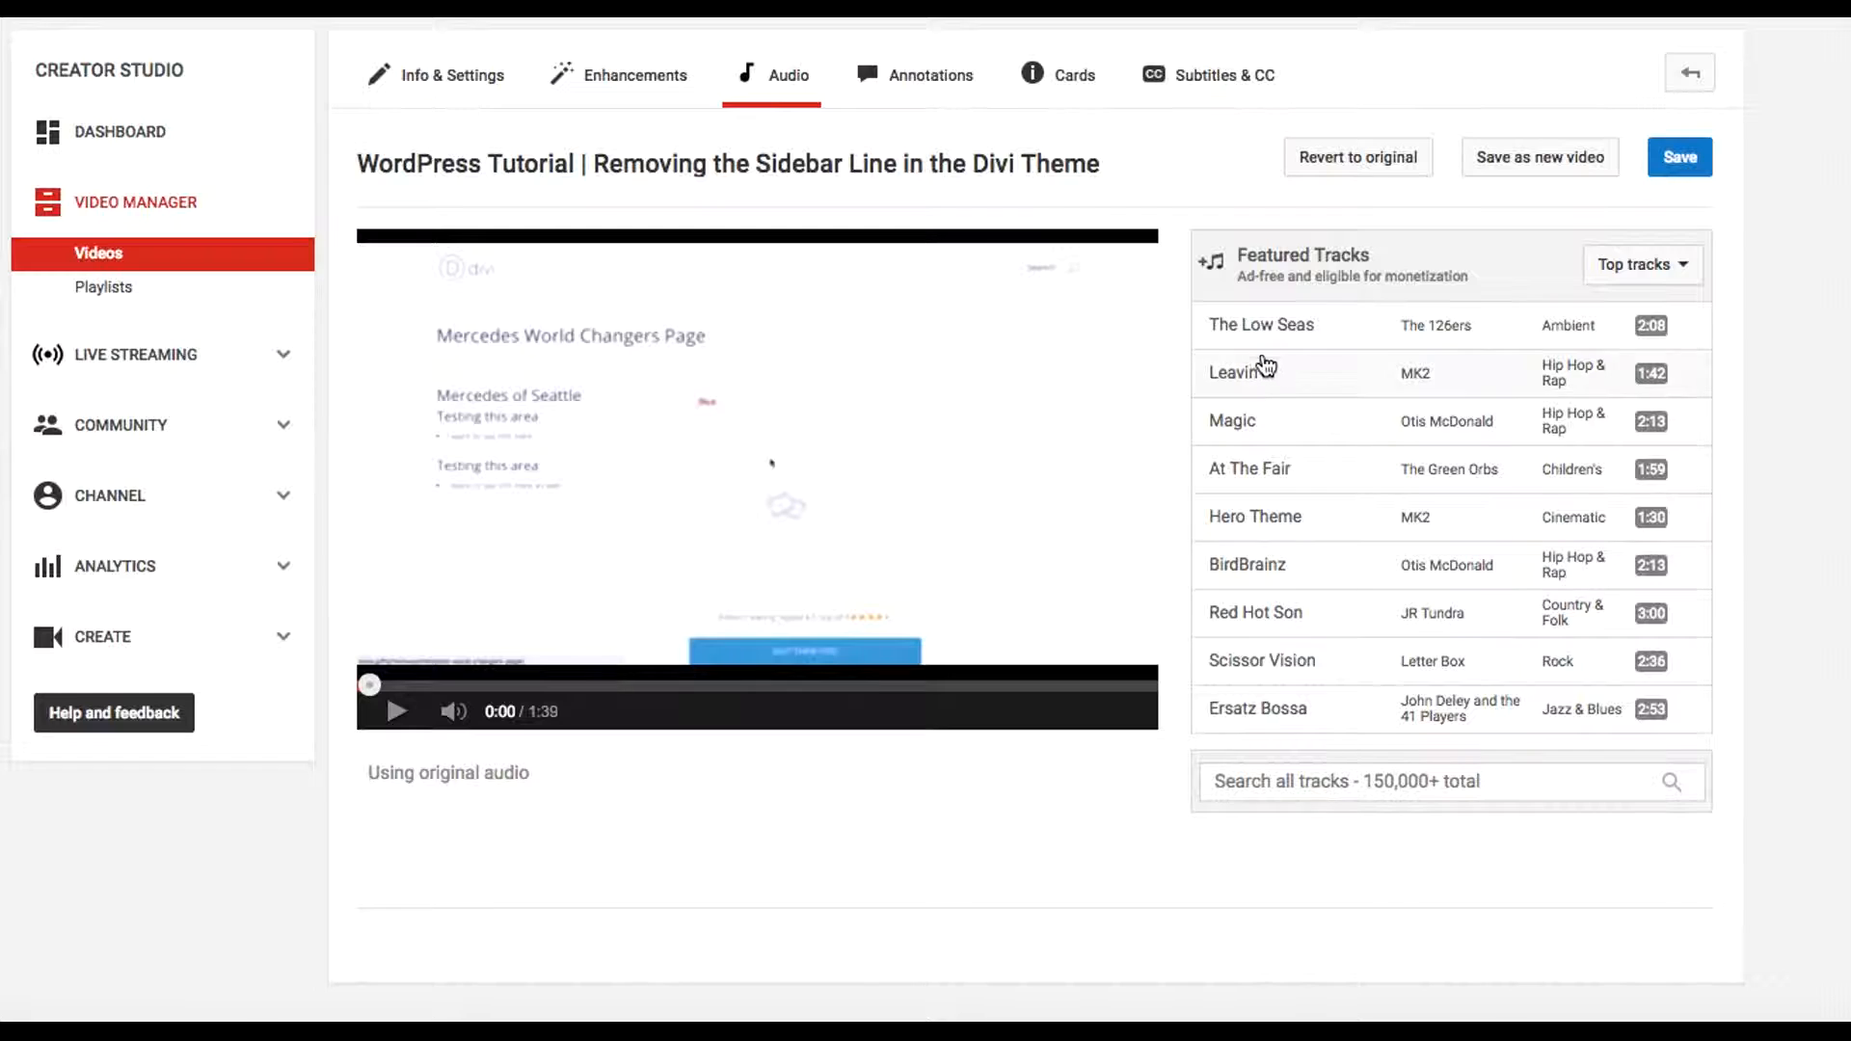
# - Open the Audio Library and examine the free music tracks along with the genre and mood filter options
pyautogui.scroll(-1, 983, 844)
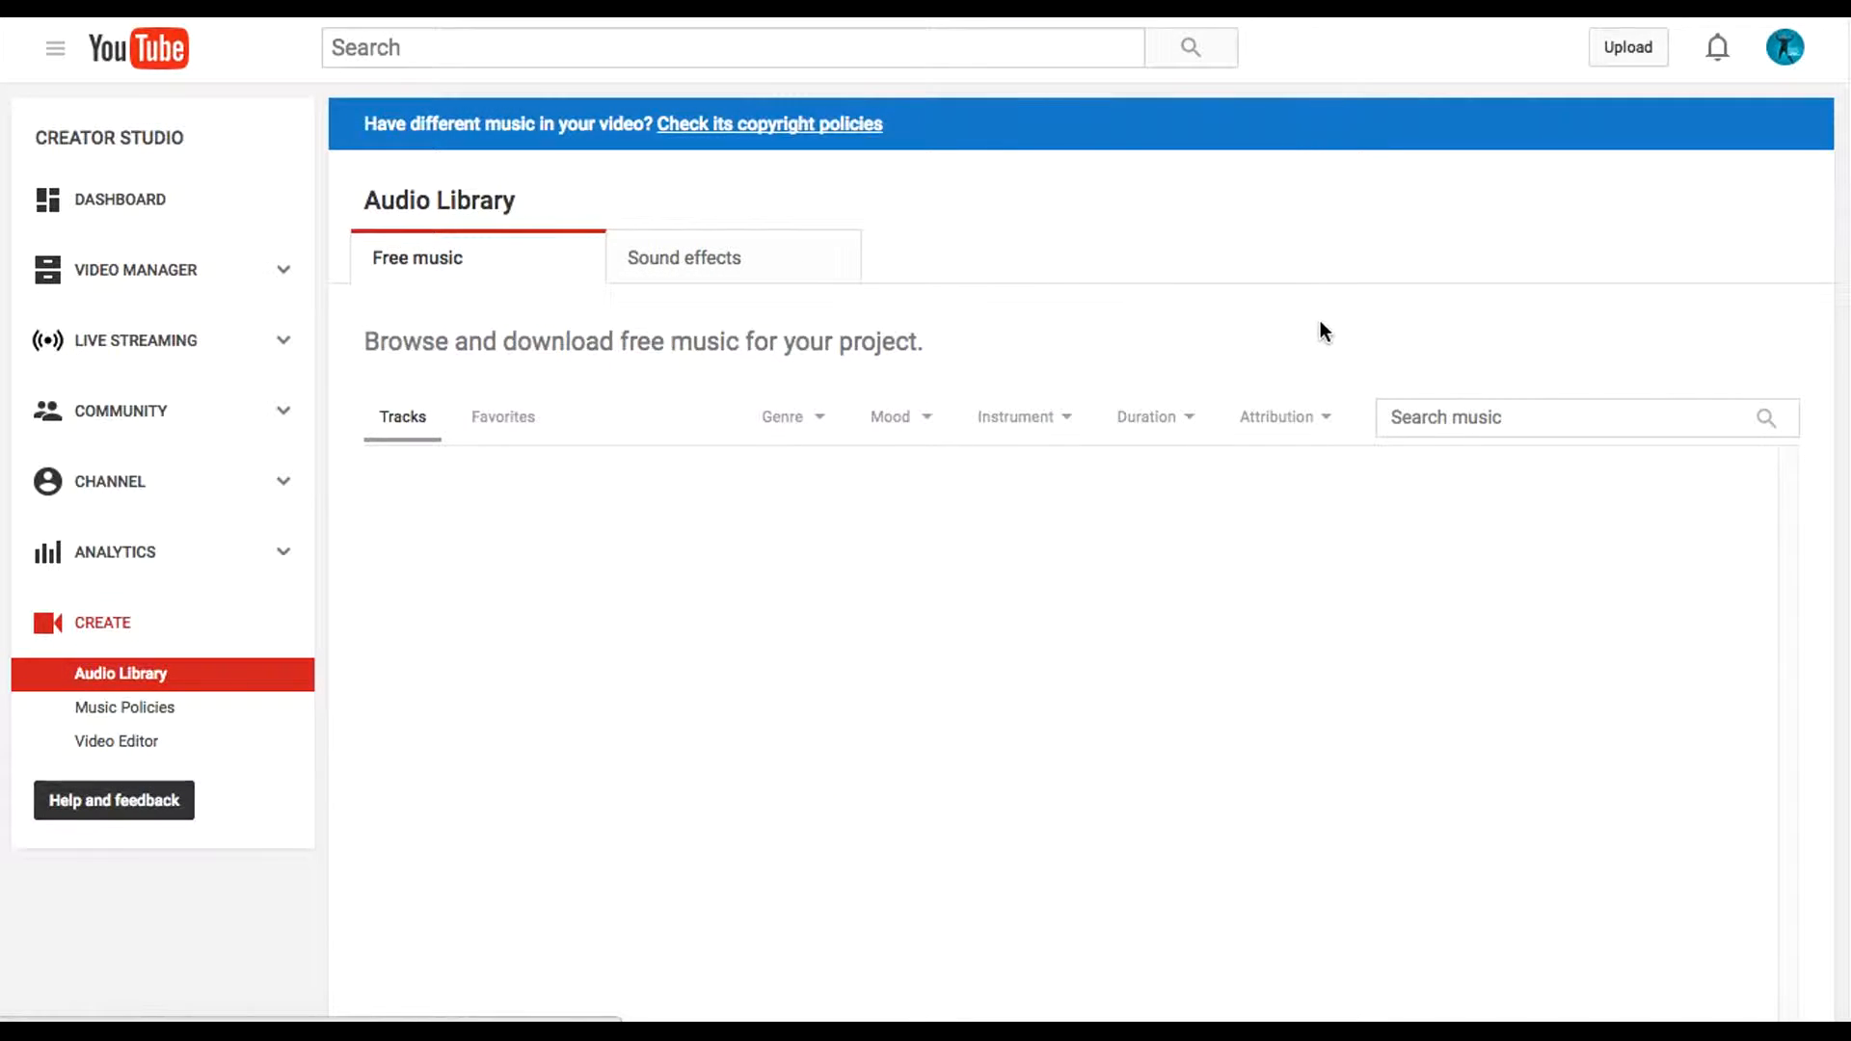
pyautogui.scroll(-1, 1107, 302)
pyautogui.scroll(-1, 1103, 293)
pyautogui.click(820, 307)
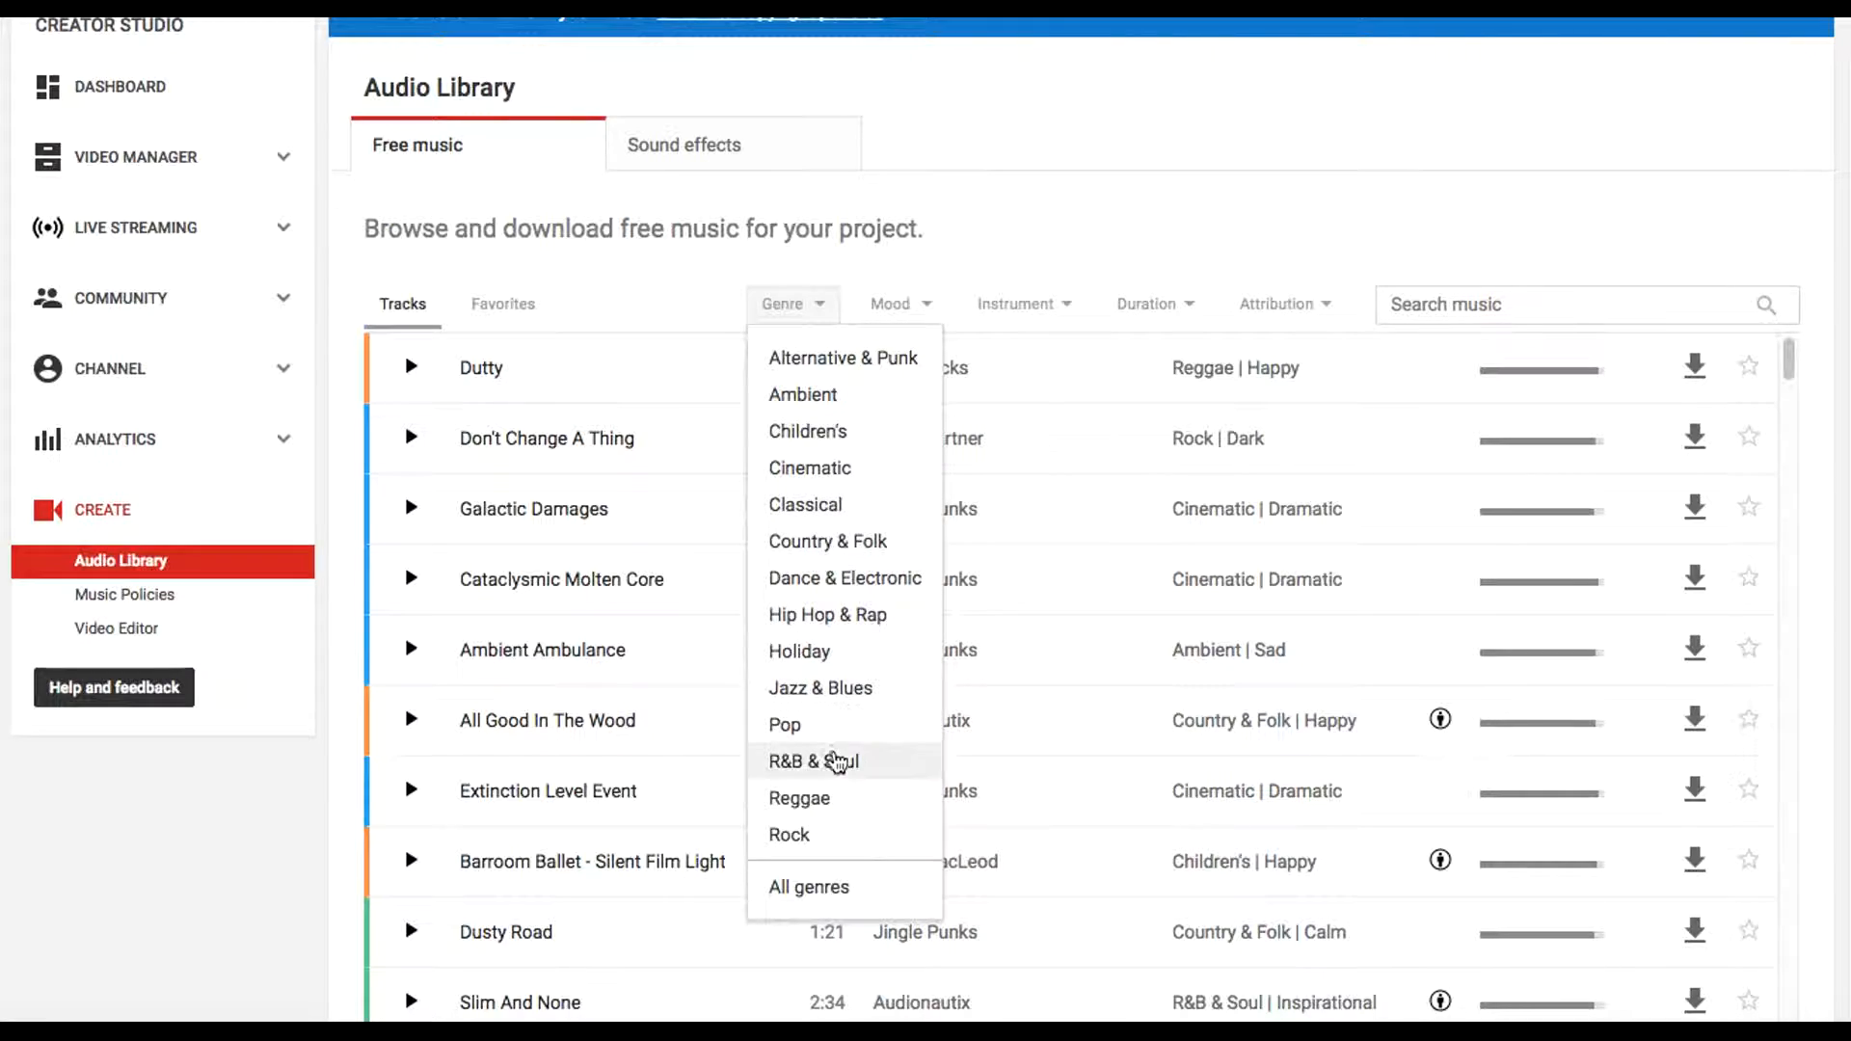
pyautogui.click(887, 304)
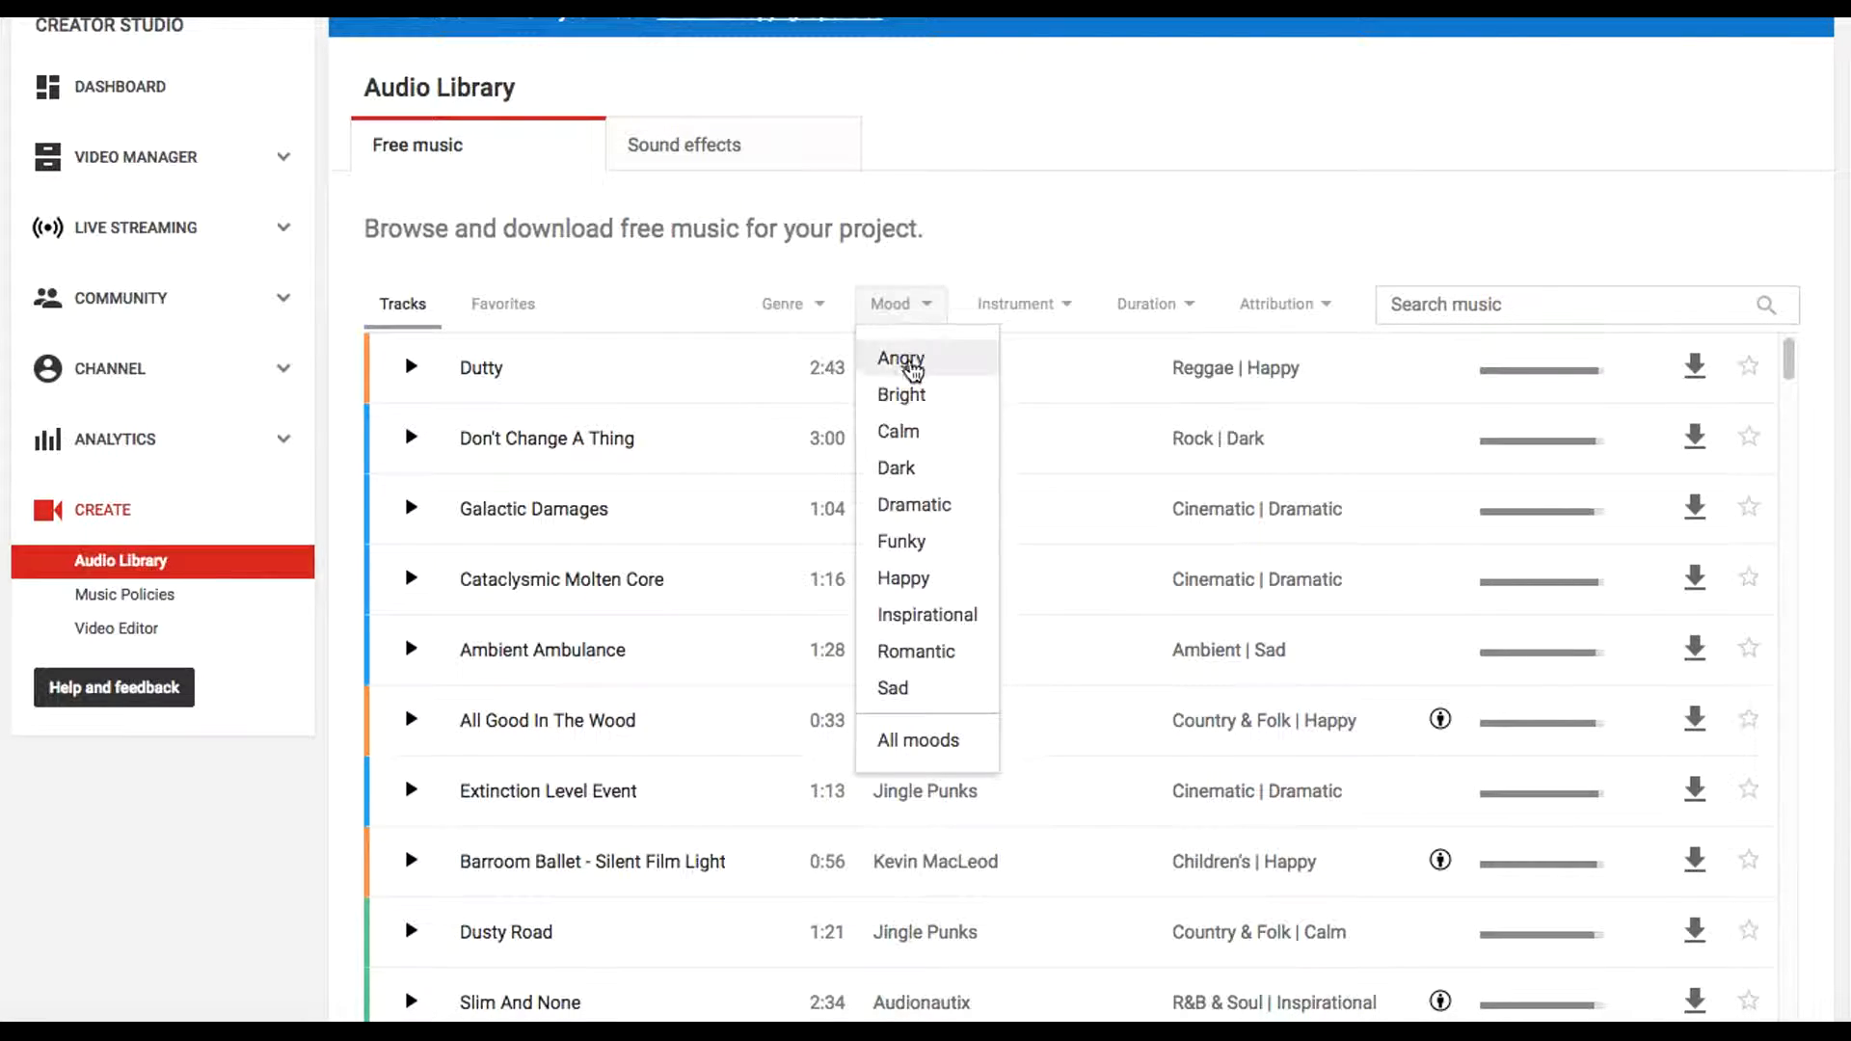
pyautogui.click(932, 305)
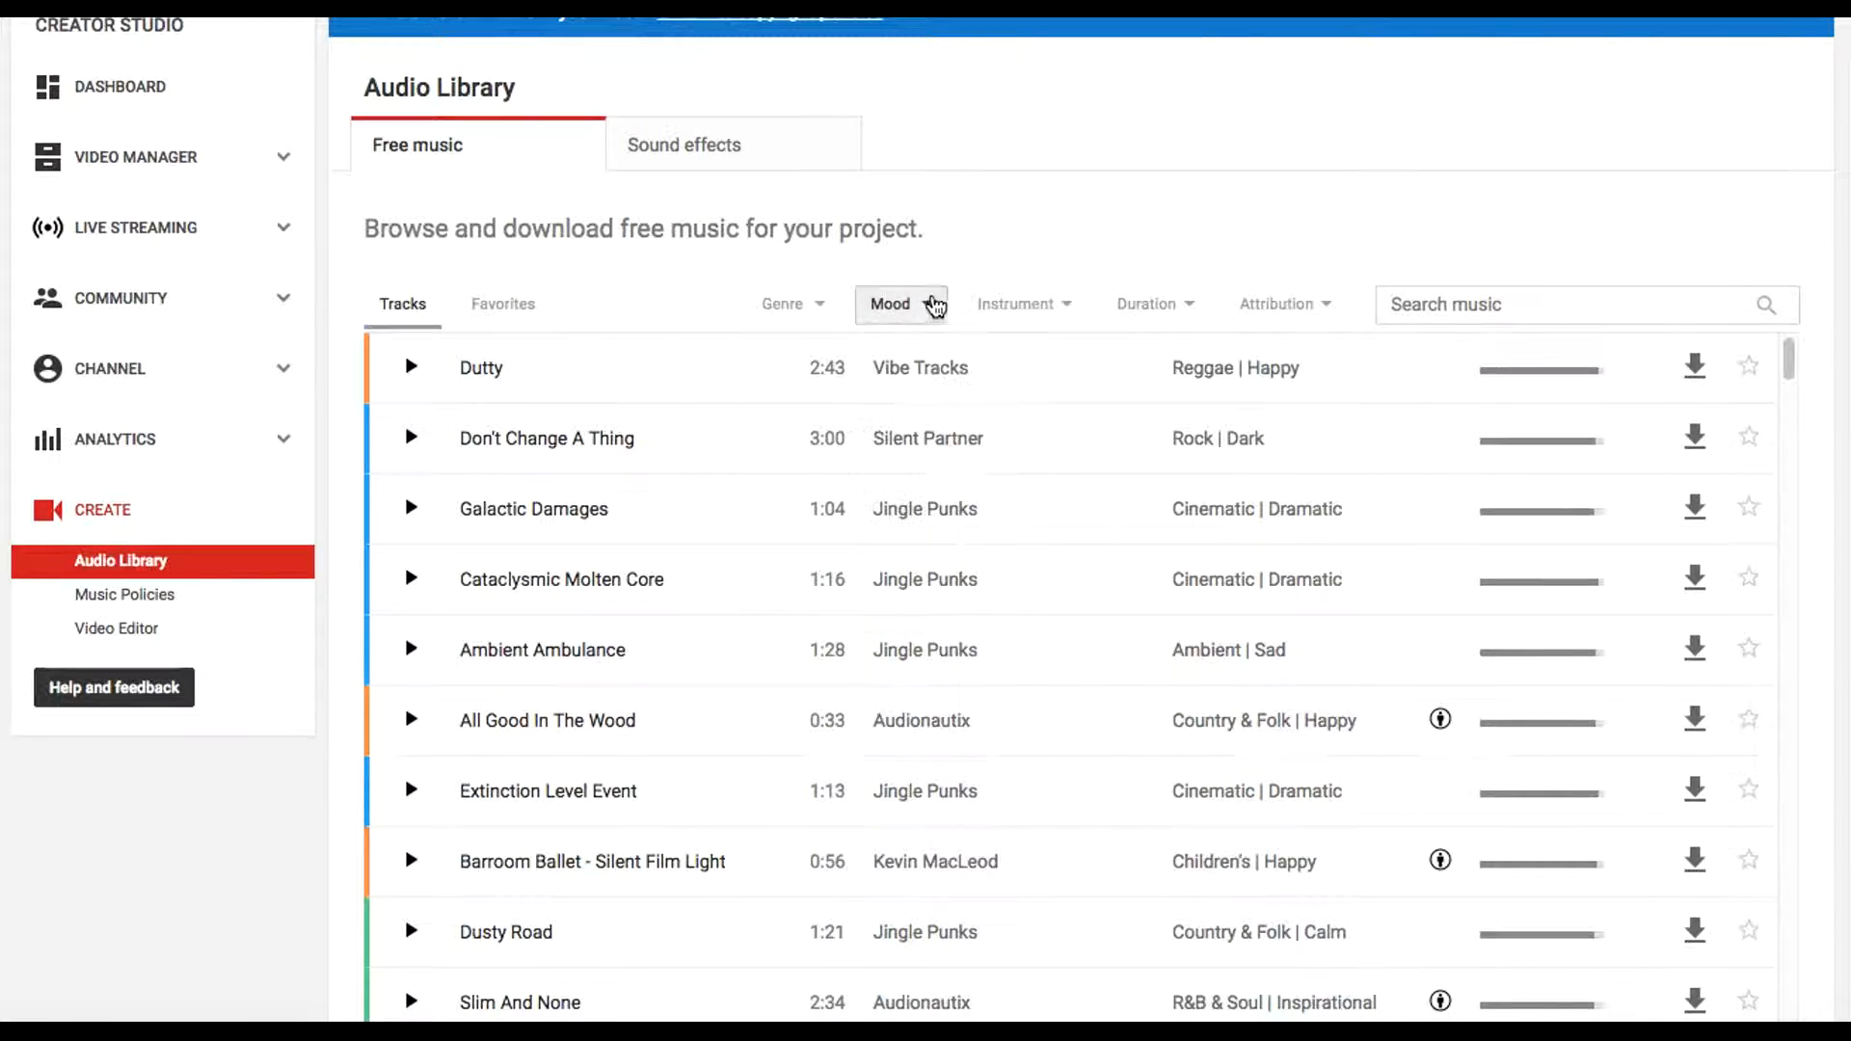
pyautogui.scroll(-3, 767, 628)
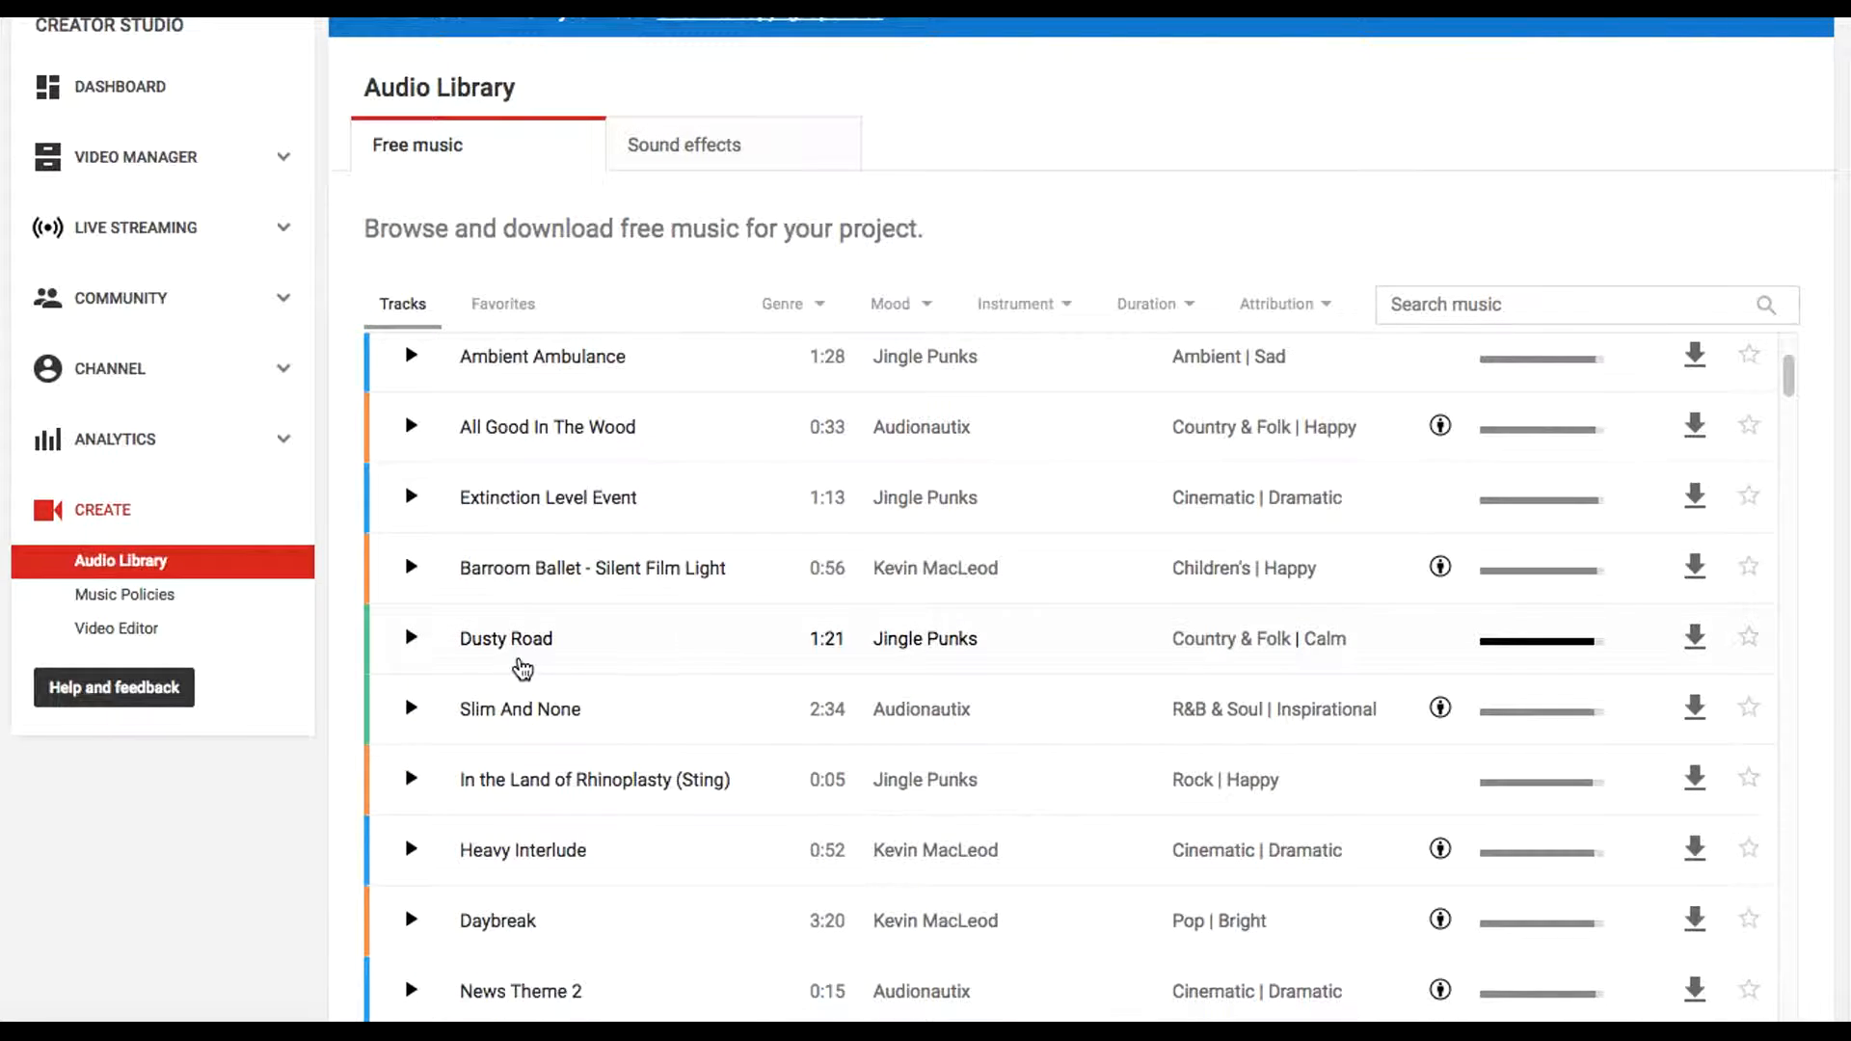
pyautogui.scroll(2, 819, 373)
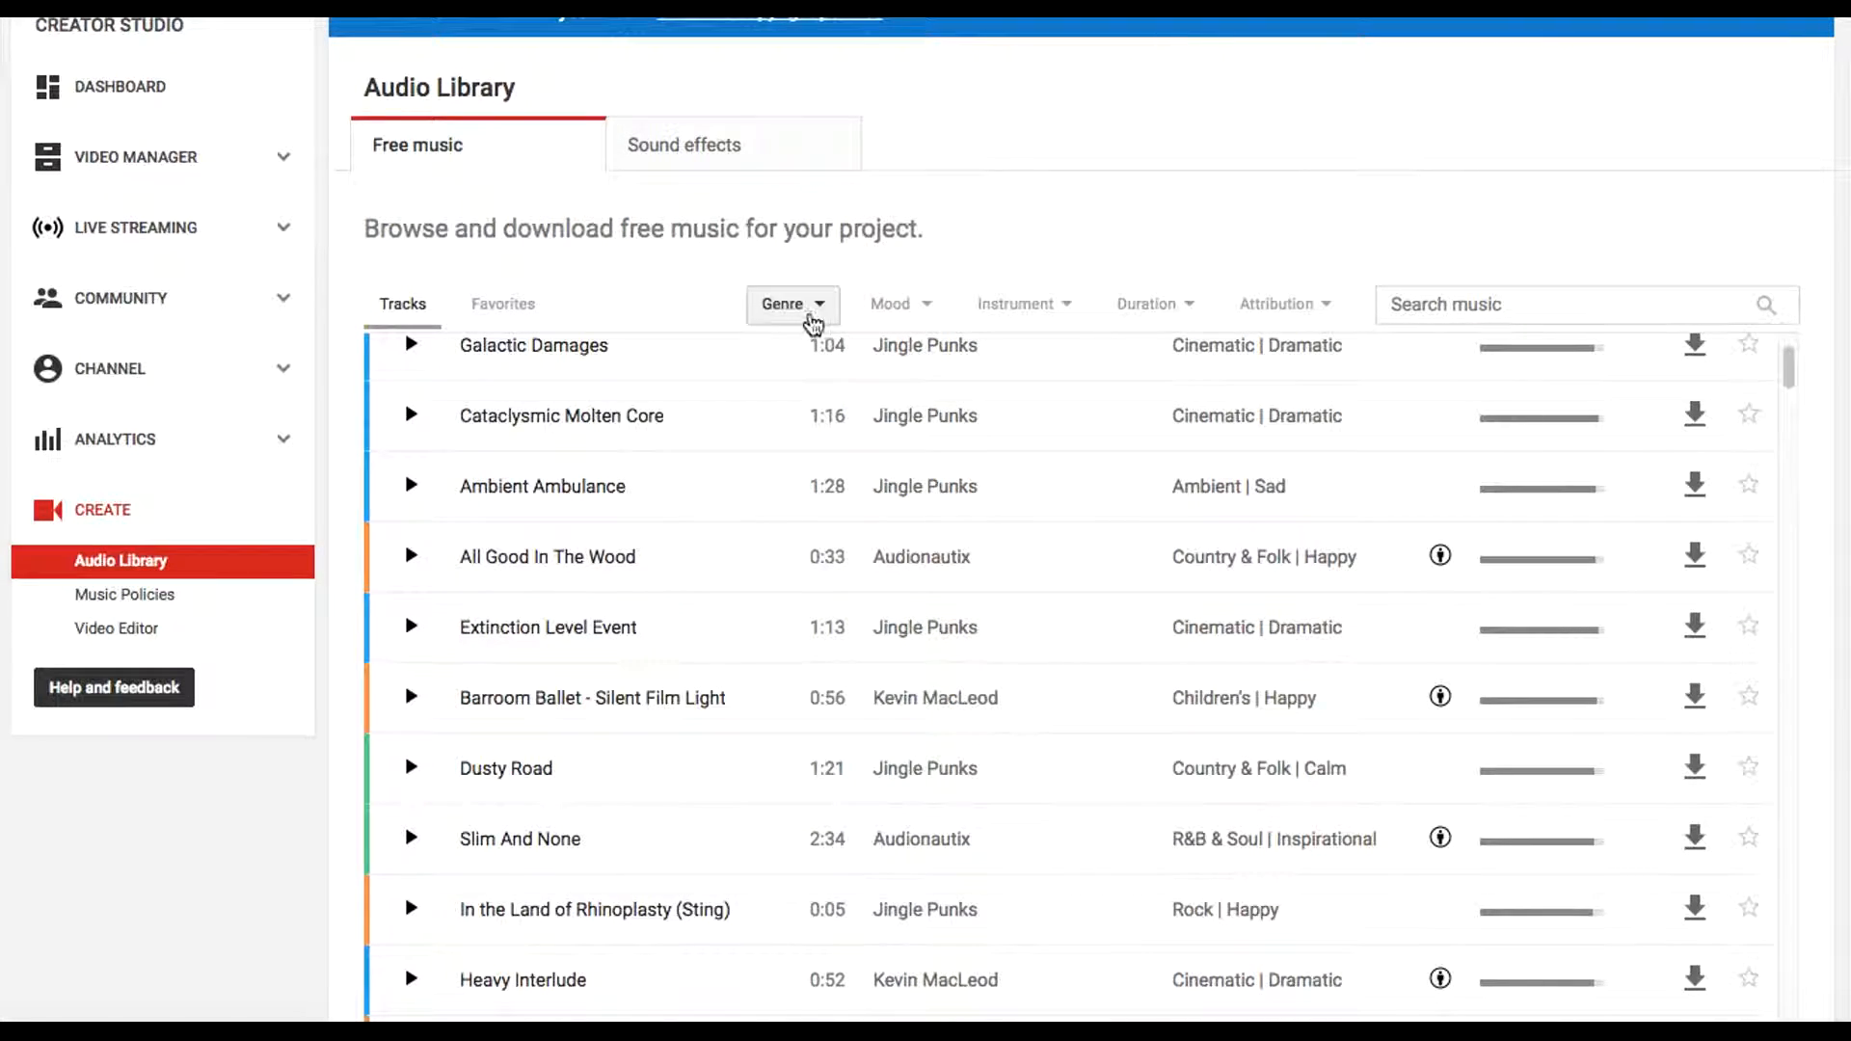
pyautogui.scroll(2, 781, 646)
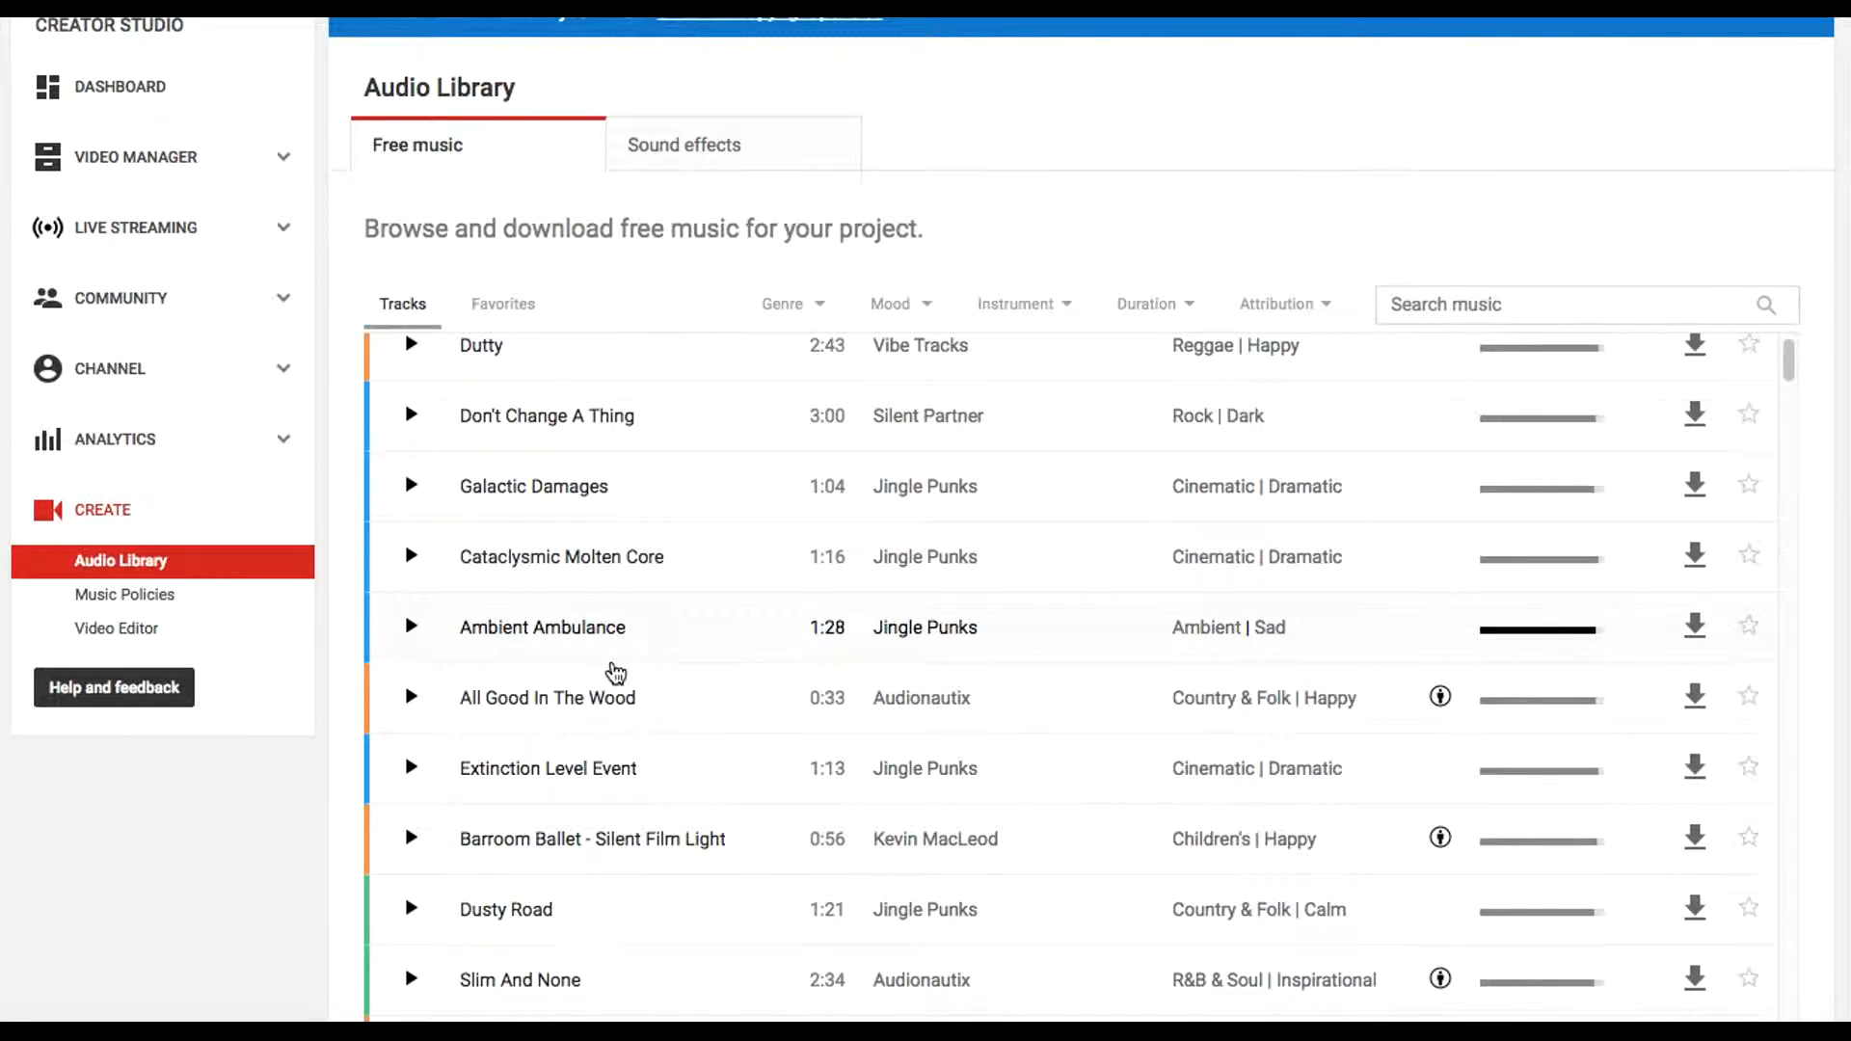
pyautogui.scroll(-3, 364, 756)
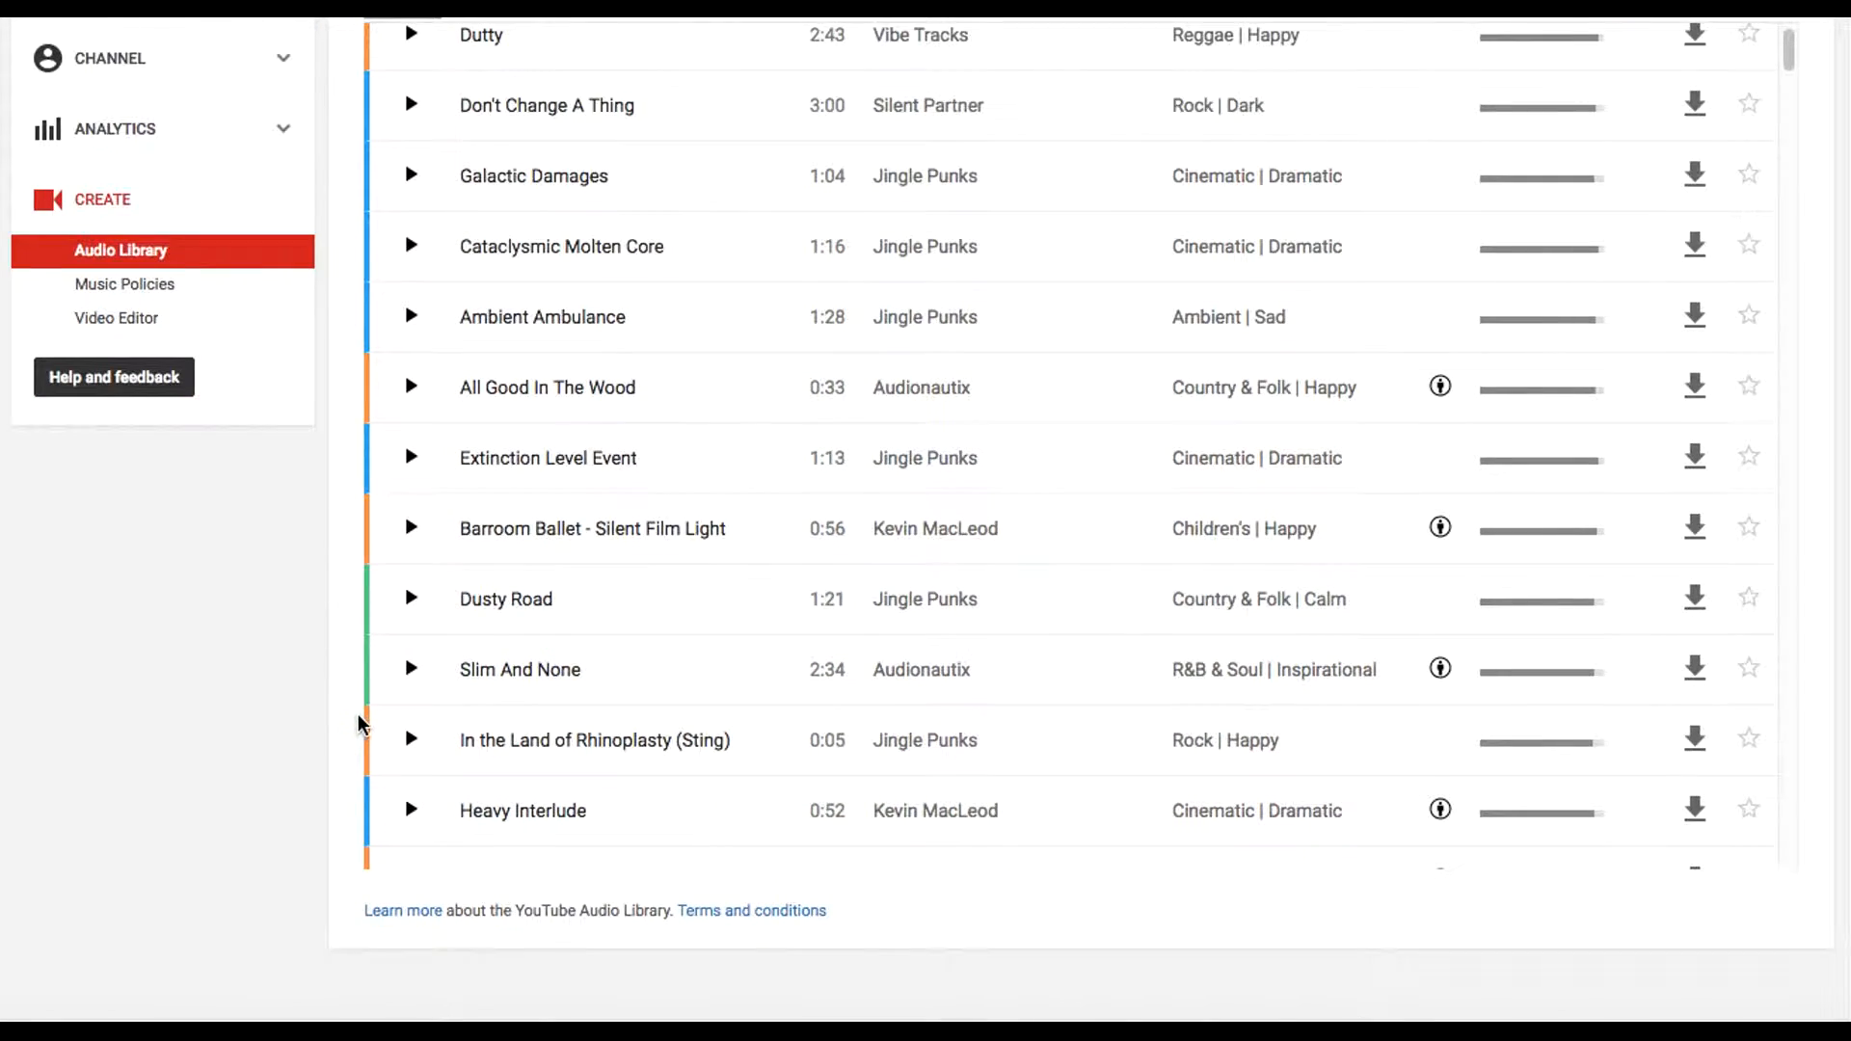
pyautogui.scroll(2, 358, 716)
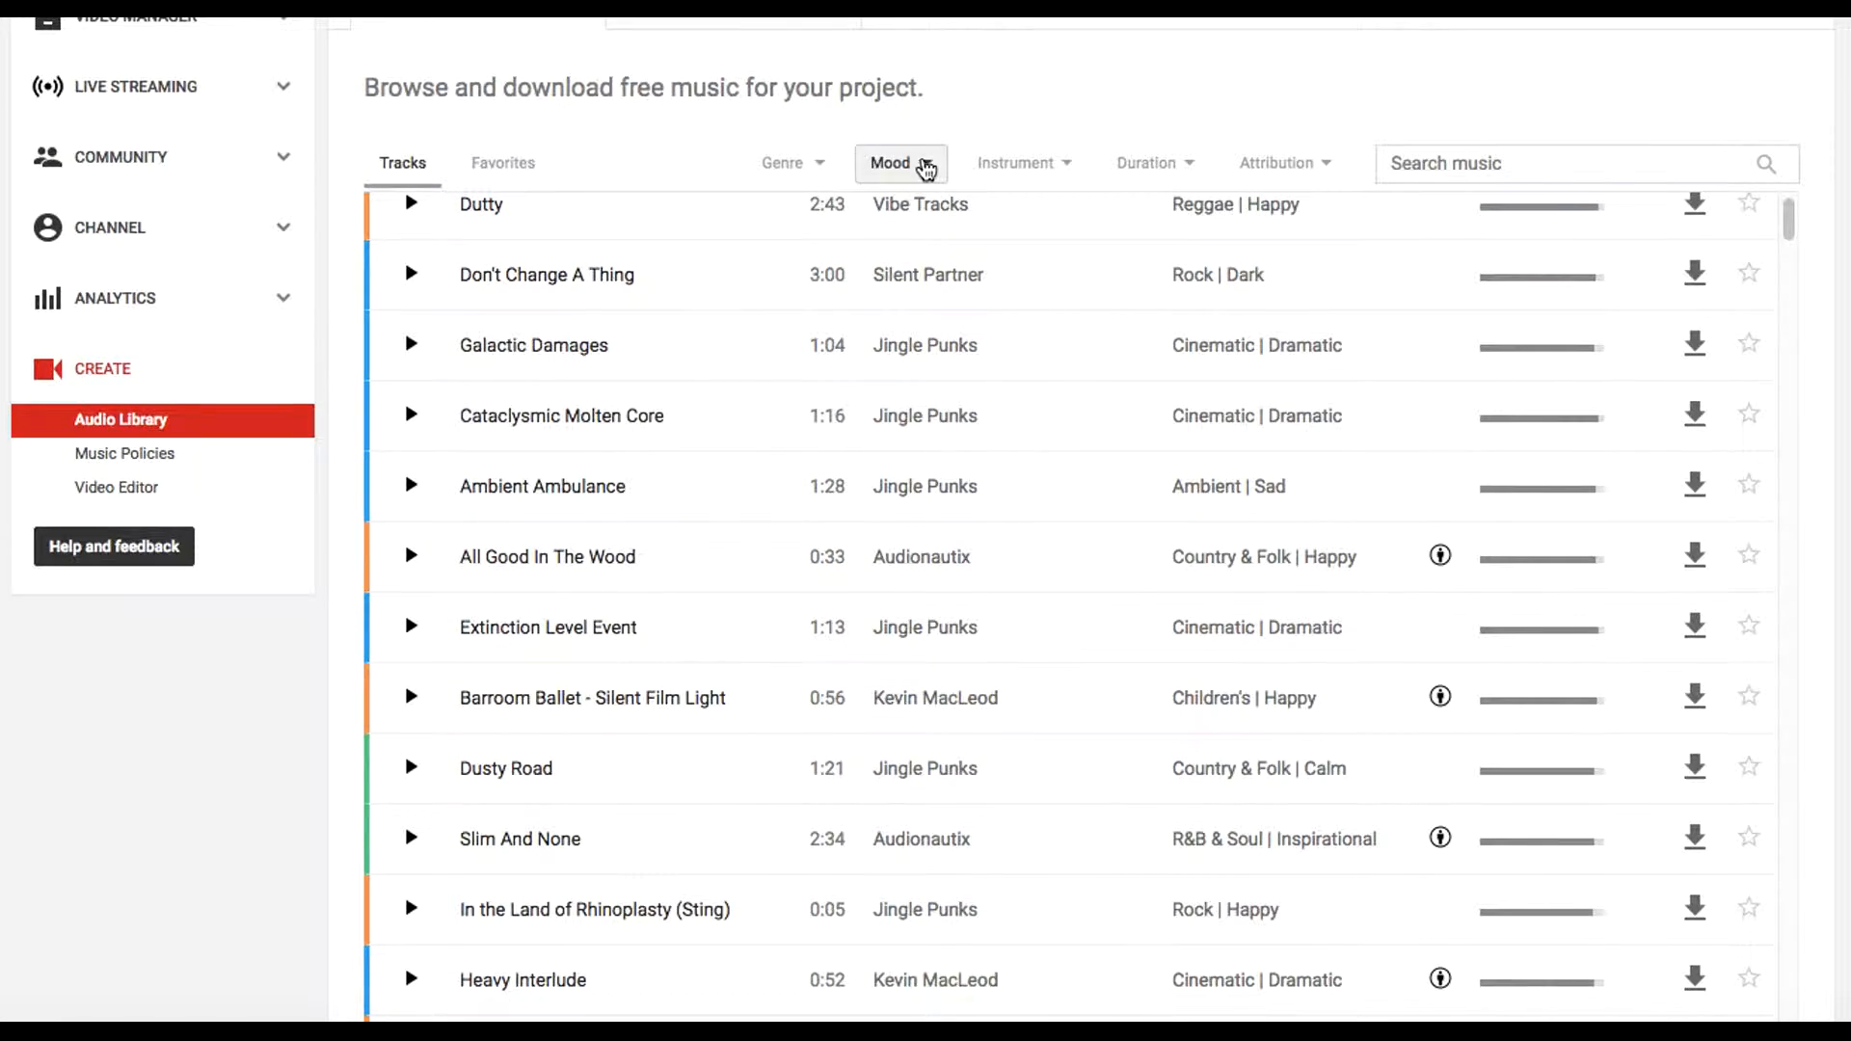
pyautogui.click(919, 167)
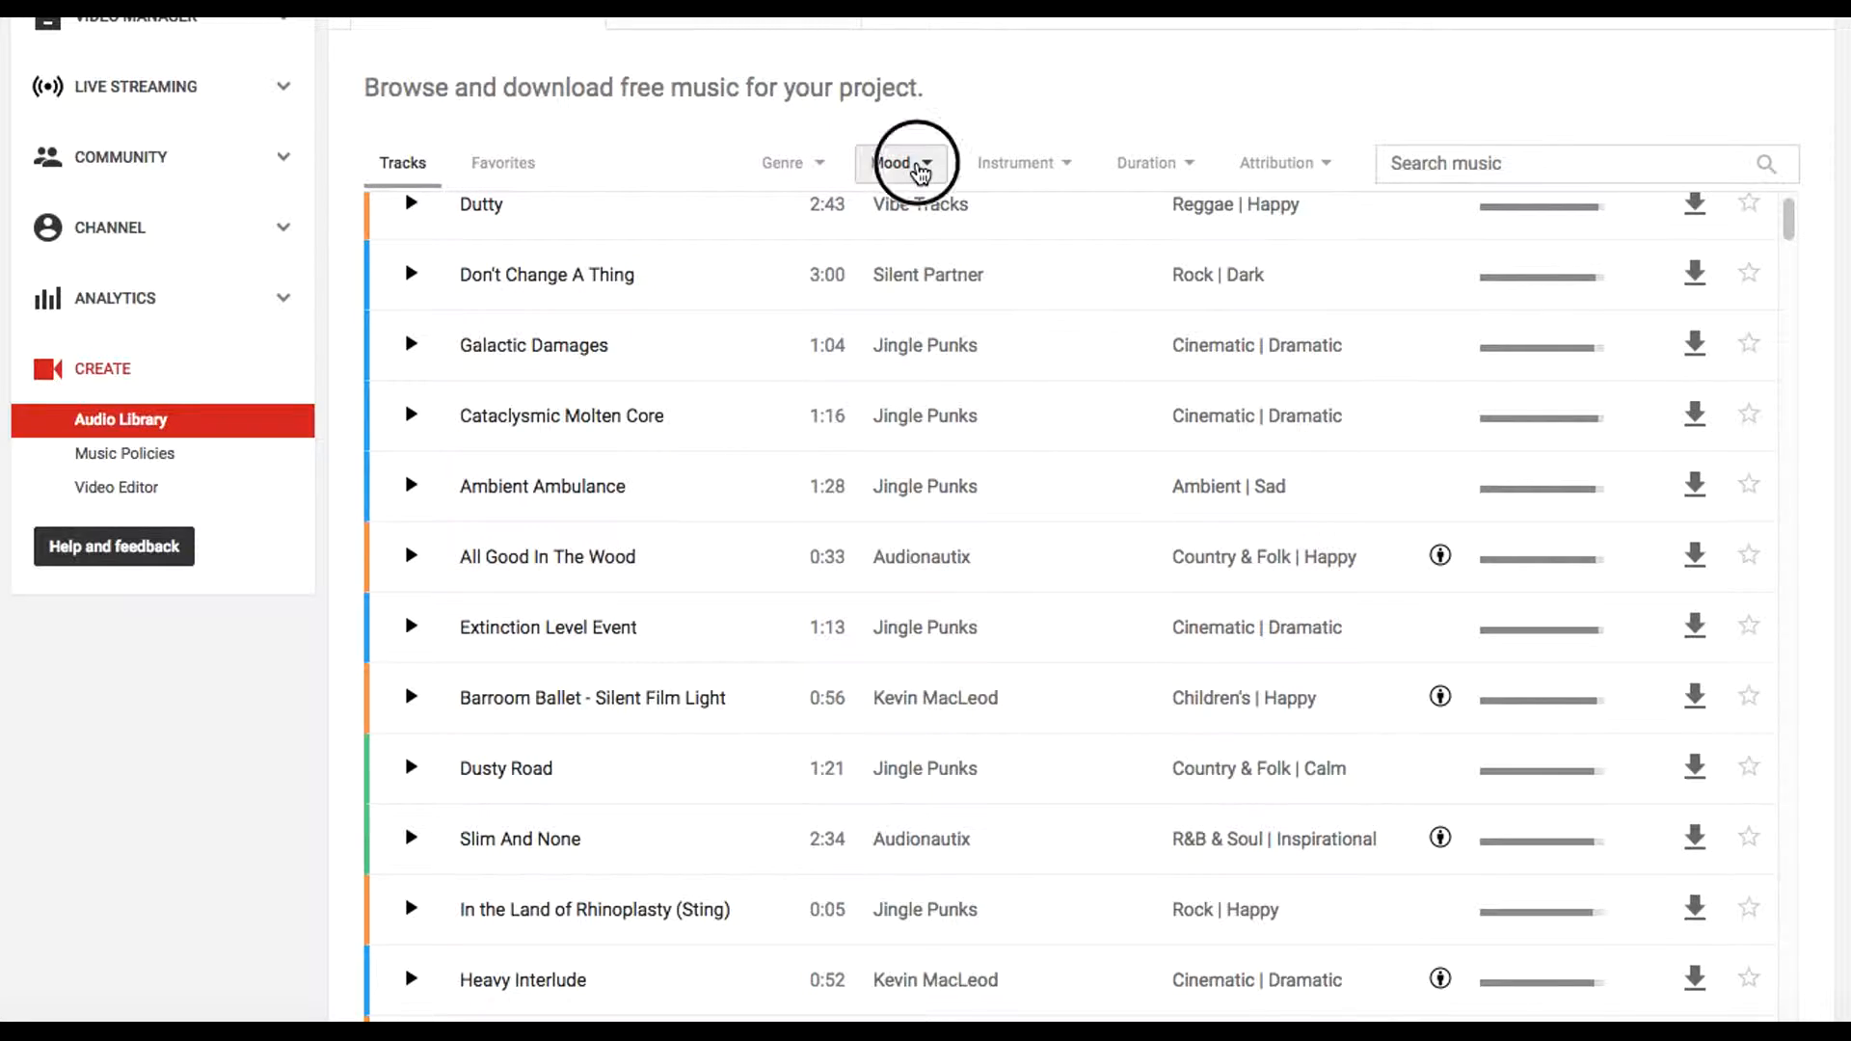
pyautogui.click(897, 166)
# - Filter the free music by the Hip Hop & Rap genre, then play and pause the track Blue Smile
pyautogui.click(814, 168)
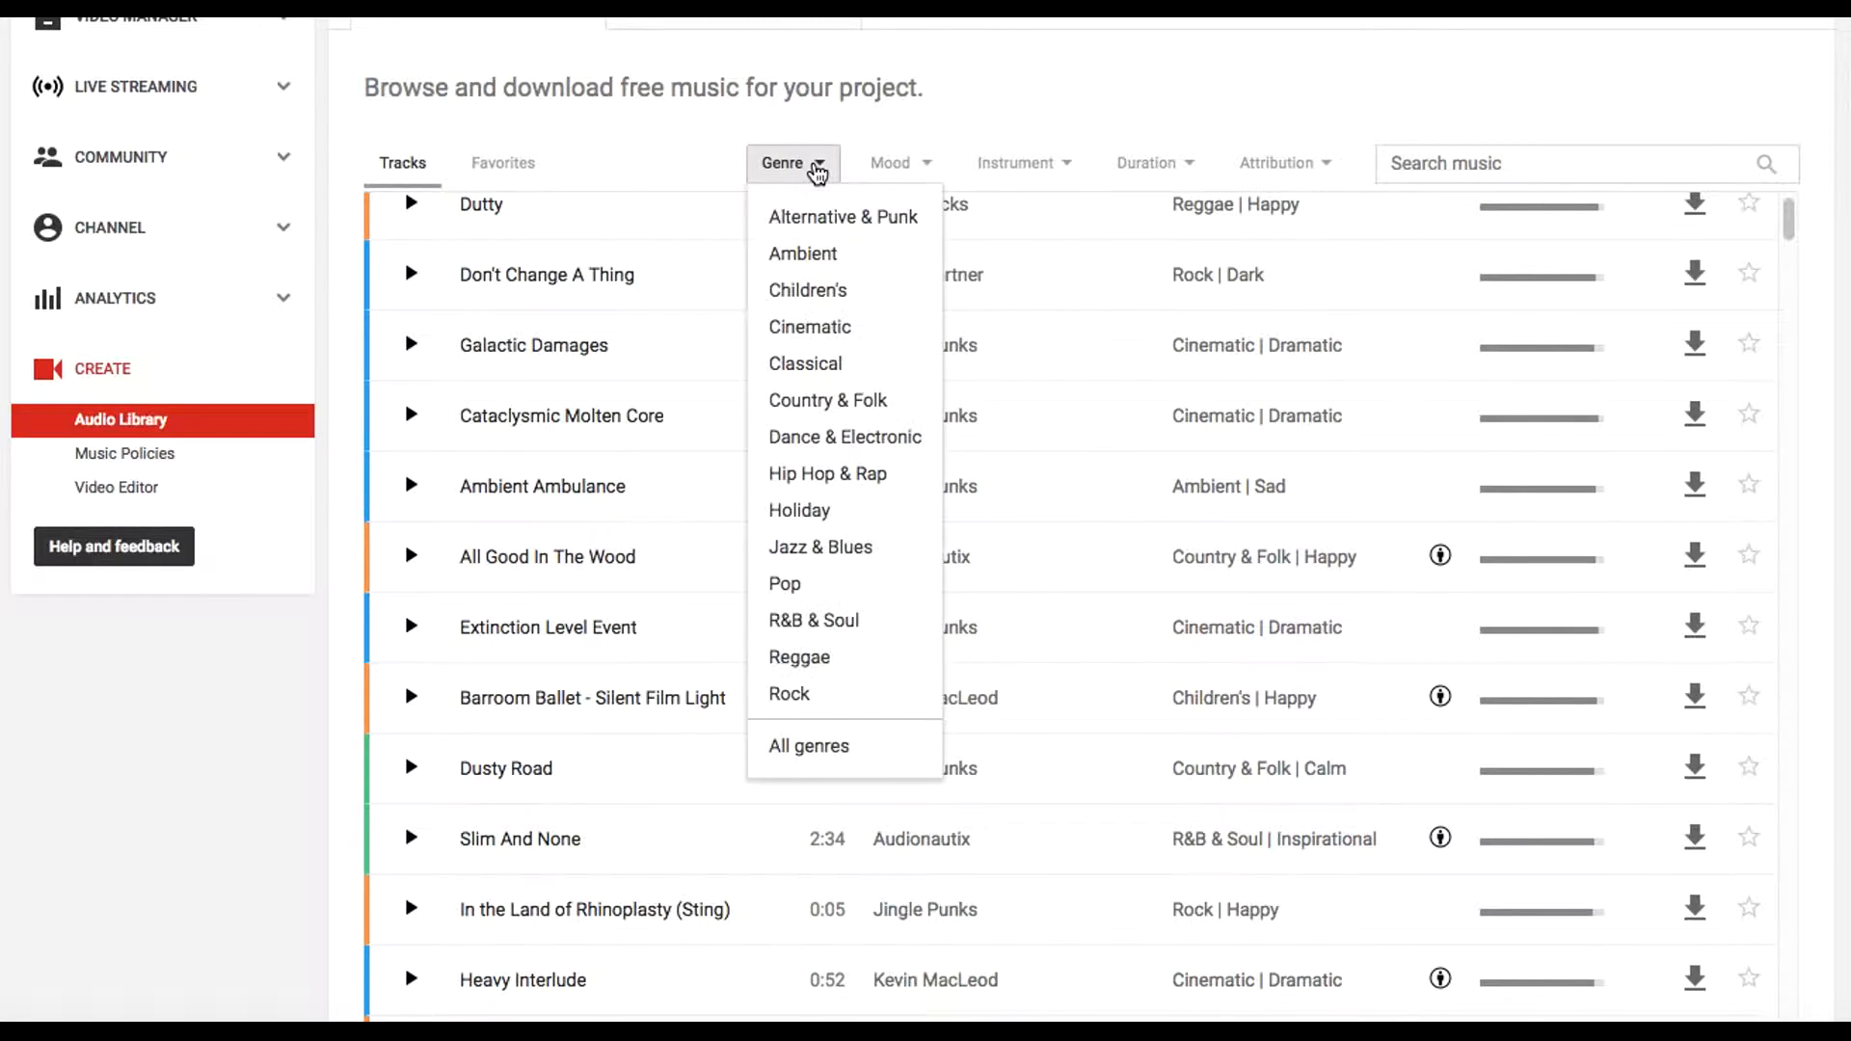
pyautogui.click(858, 479)
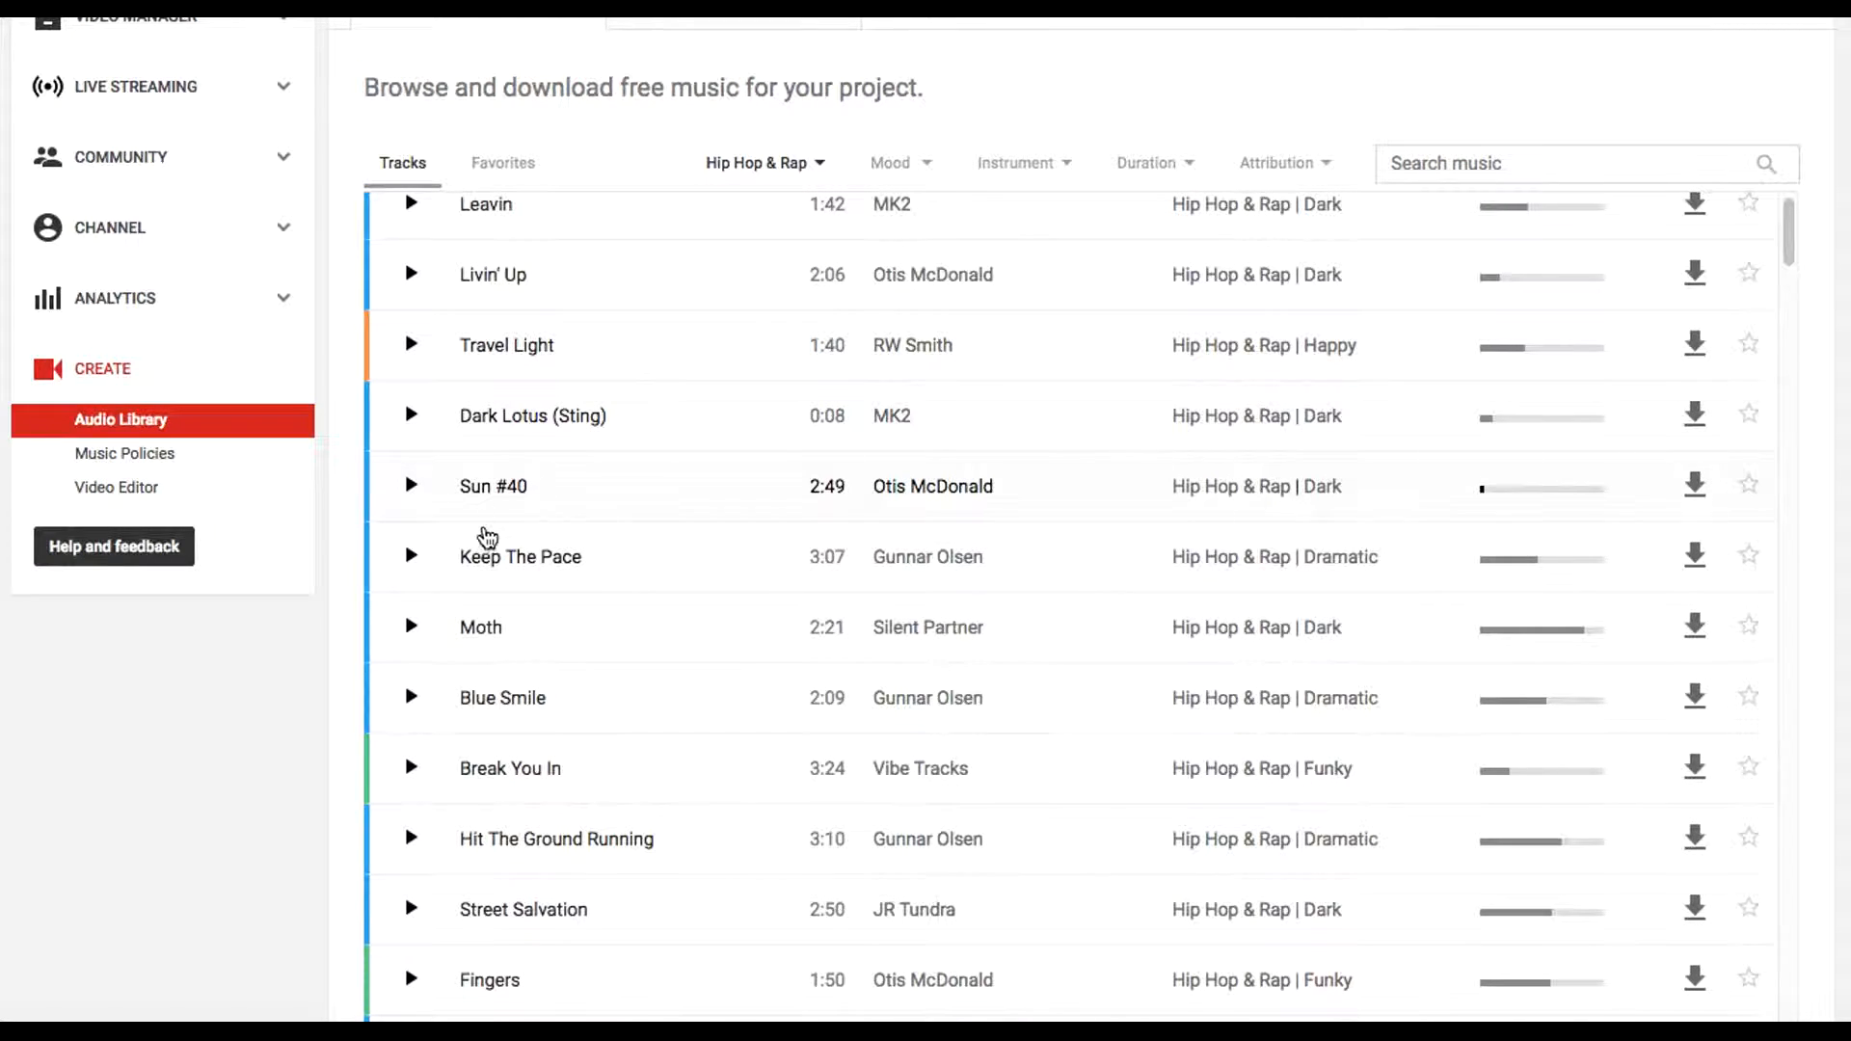
pyautogui.scroll(3, 469, 638)
pyautogui.scroll(-5, 301, 699)
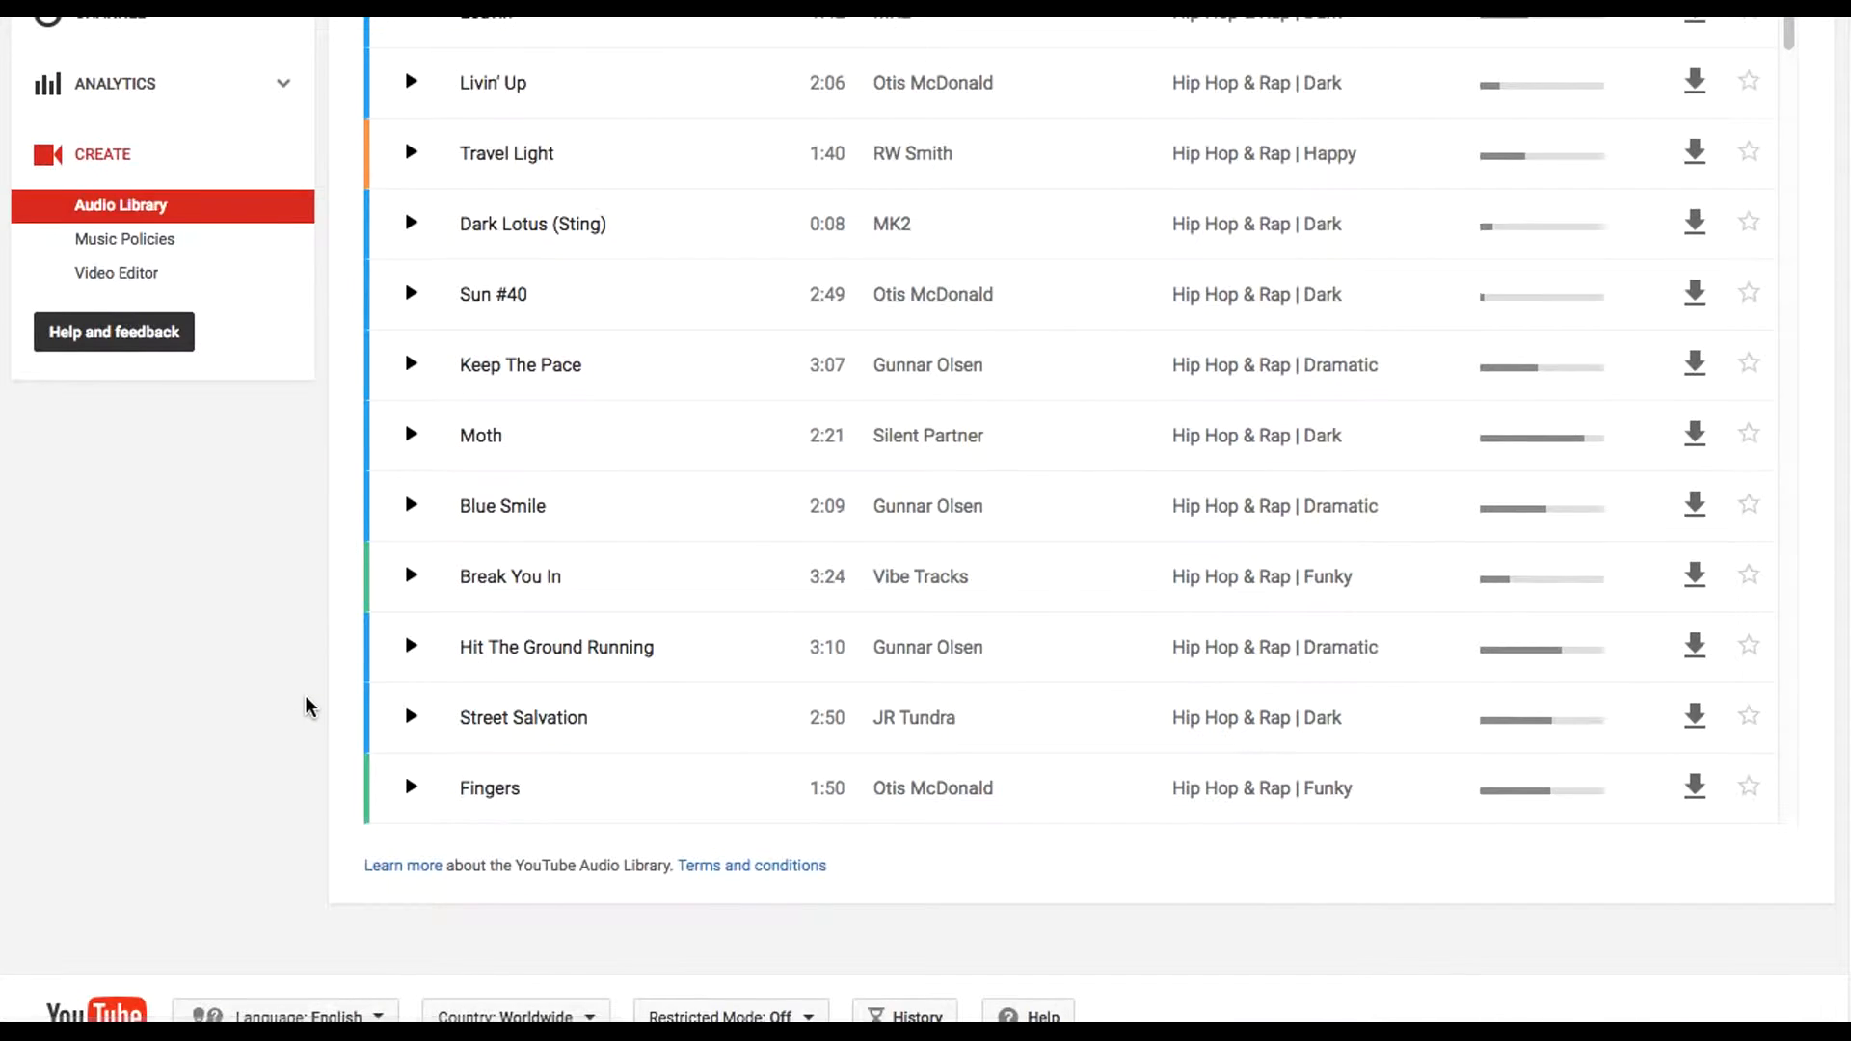
pyautogui.scroll(1, 305, 696)
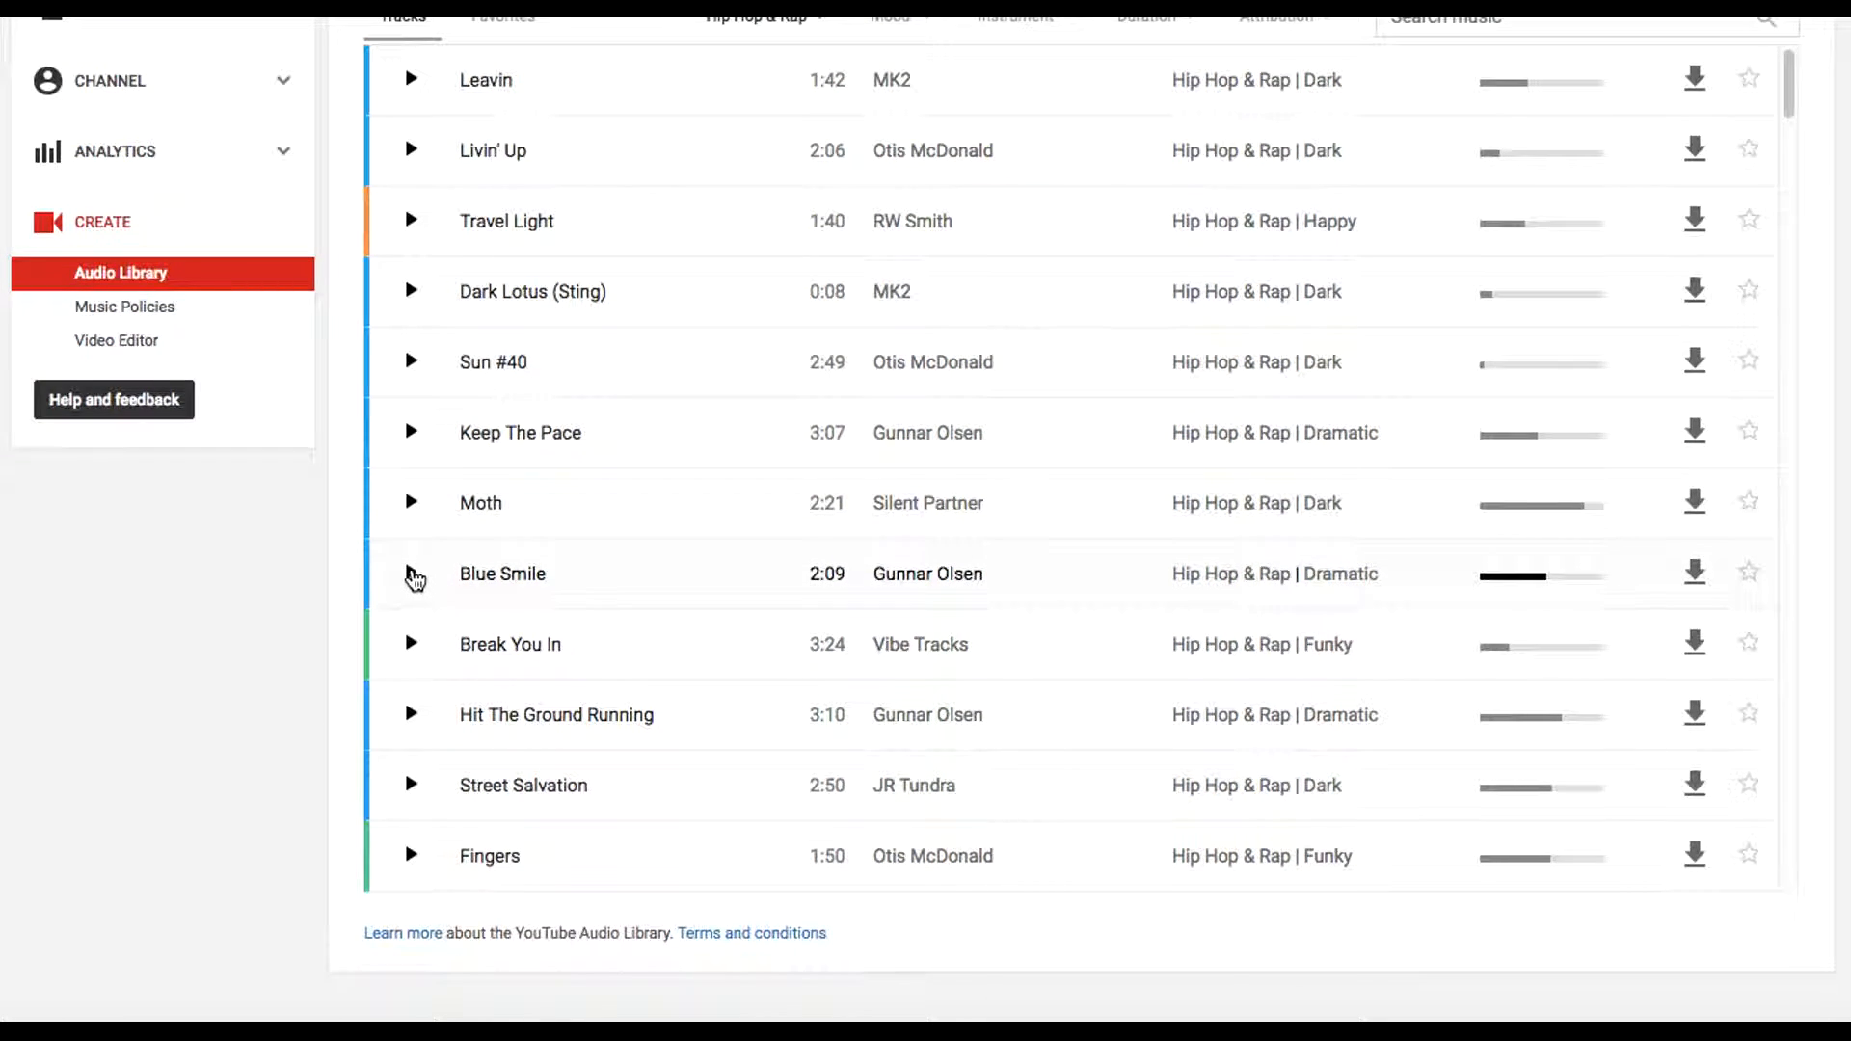
pyautogui.click(412, 576)
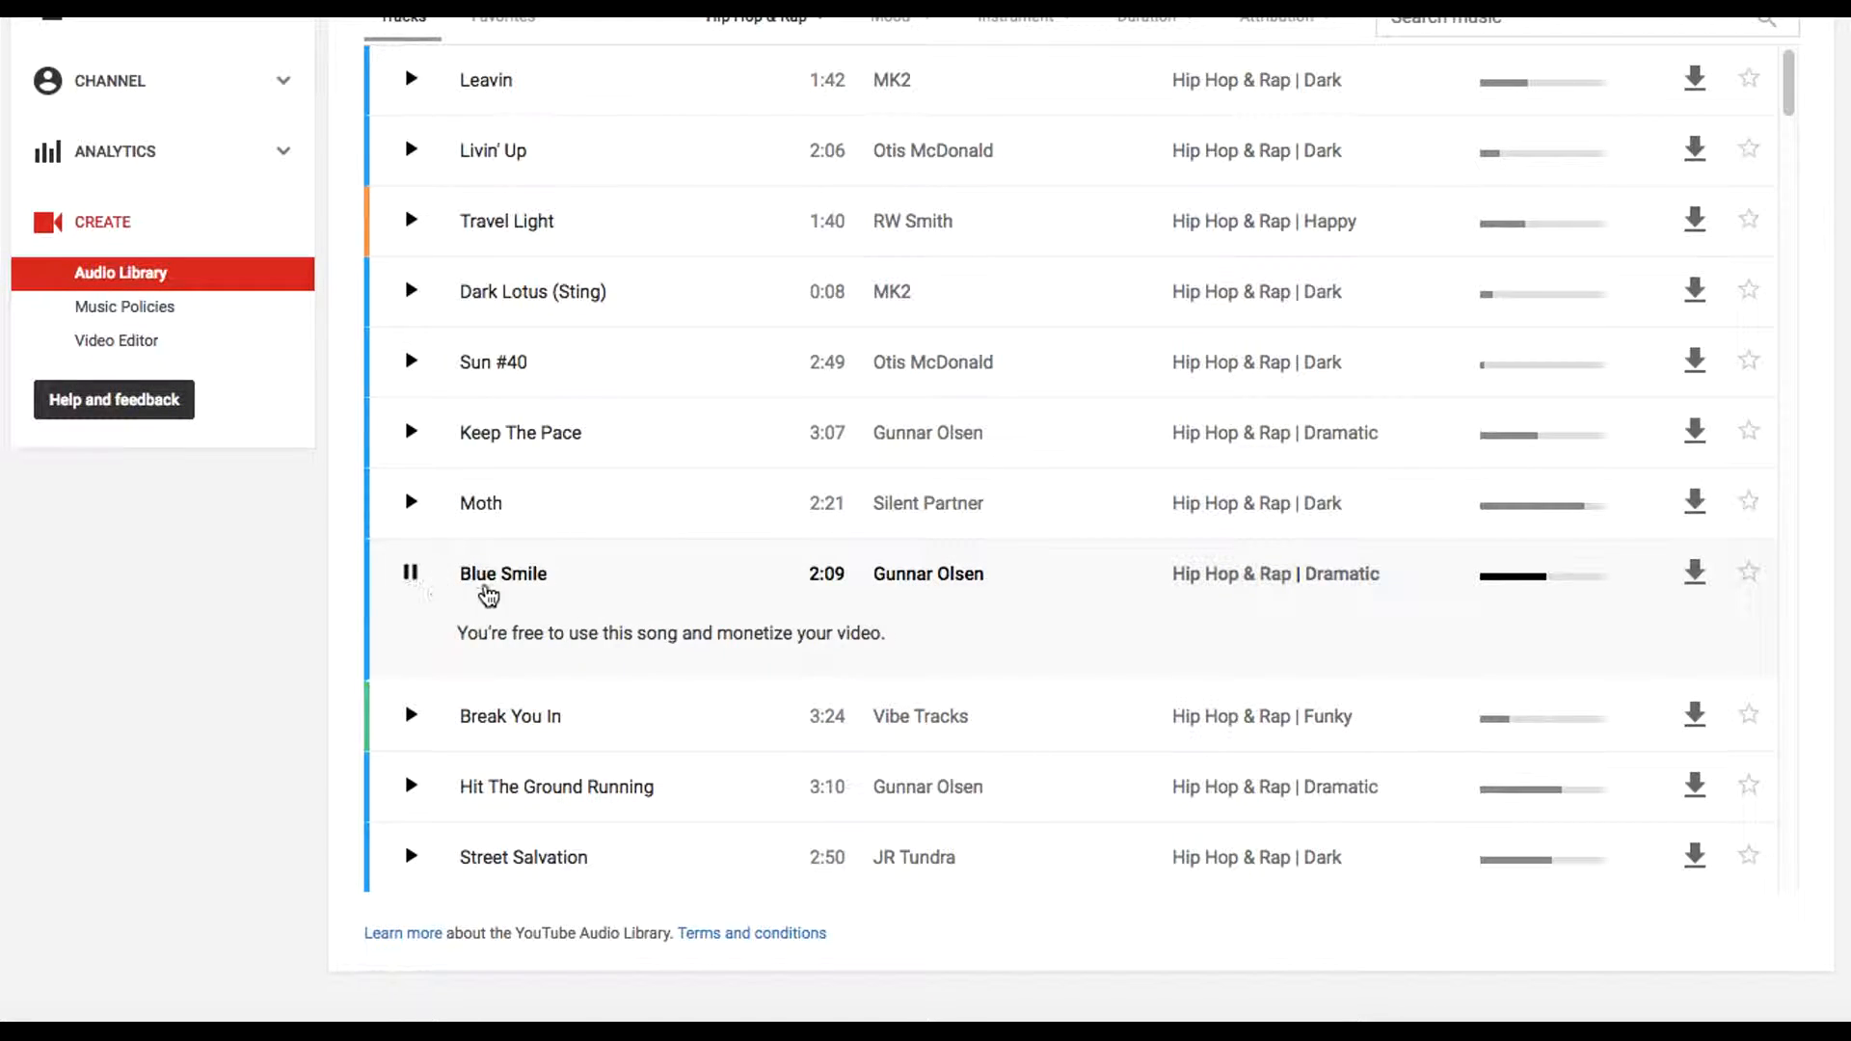
pyautogui.click(412, 573)
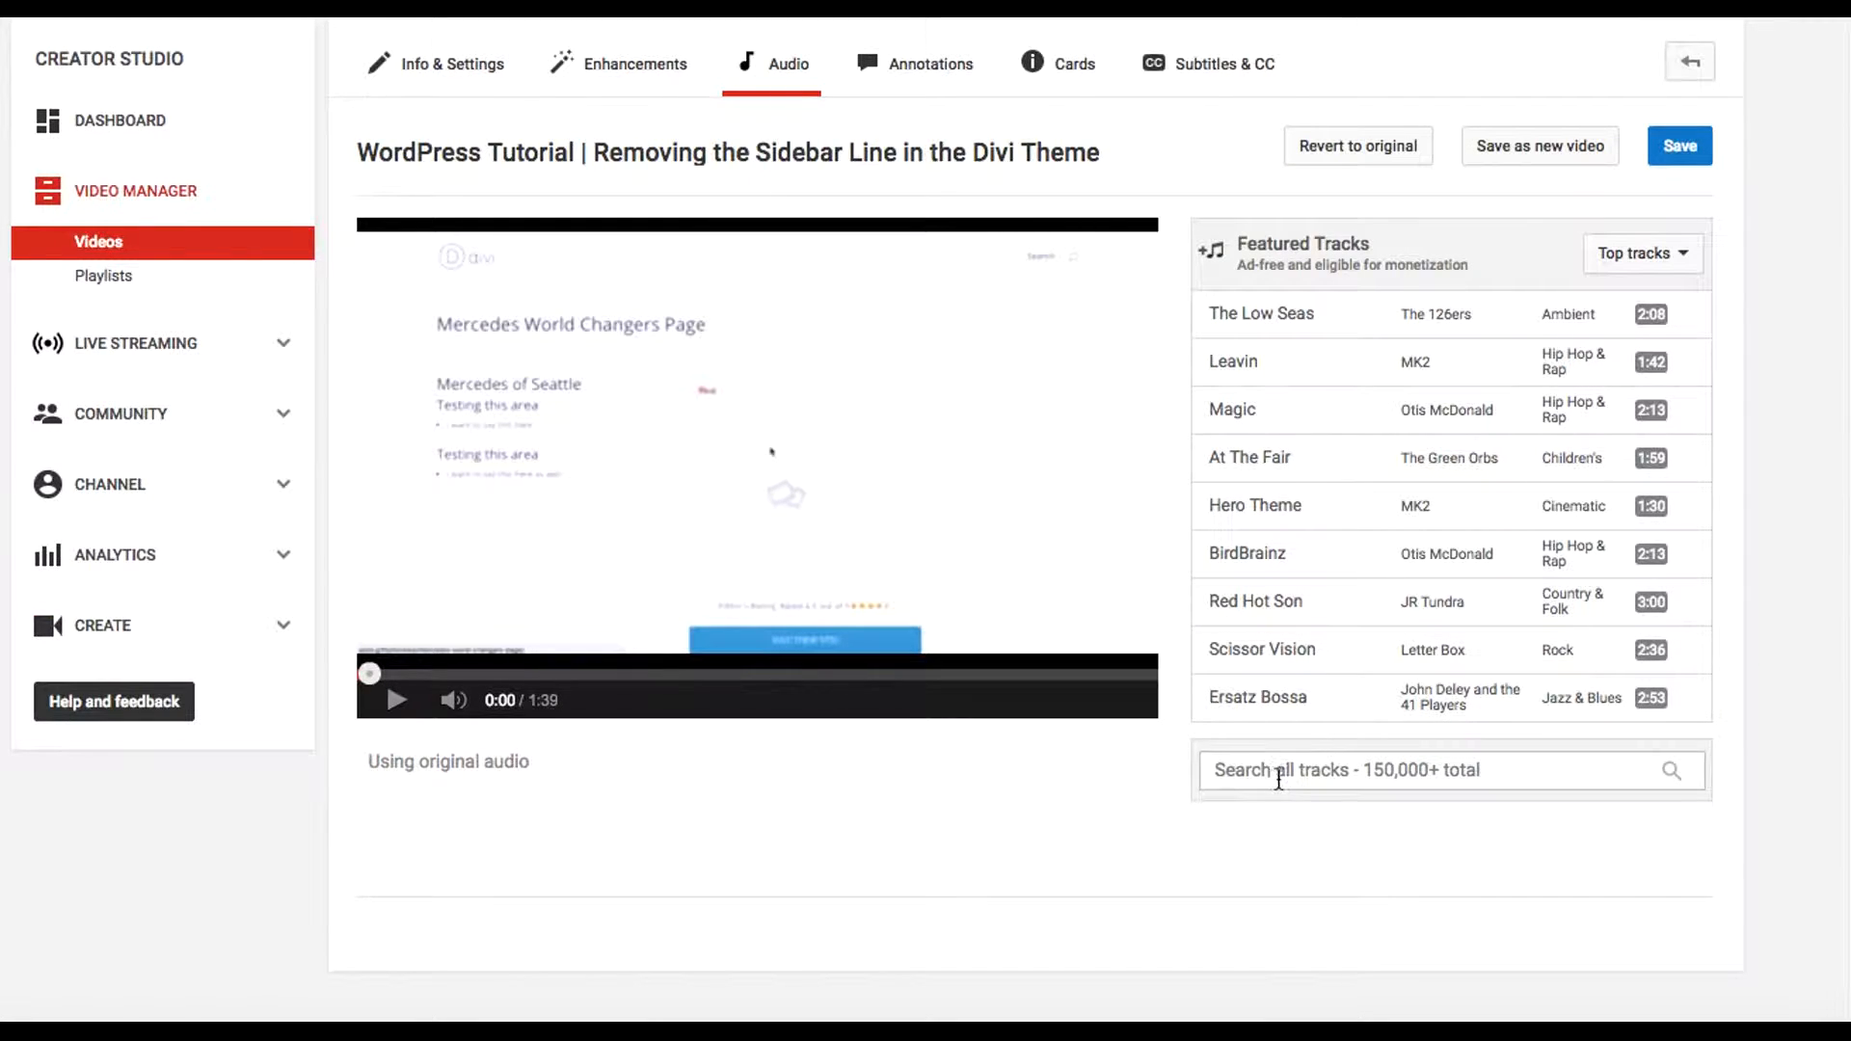
# - Search the video's audio tracks for "Blue Smile" and add that track to the video
pyautogui.click(1289, 773)
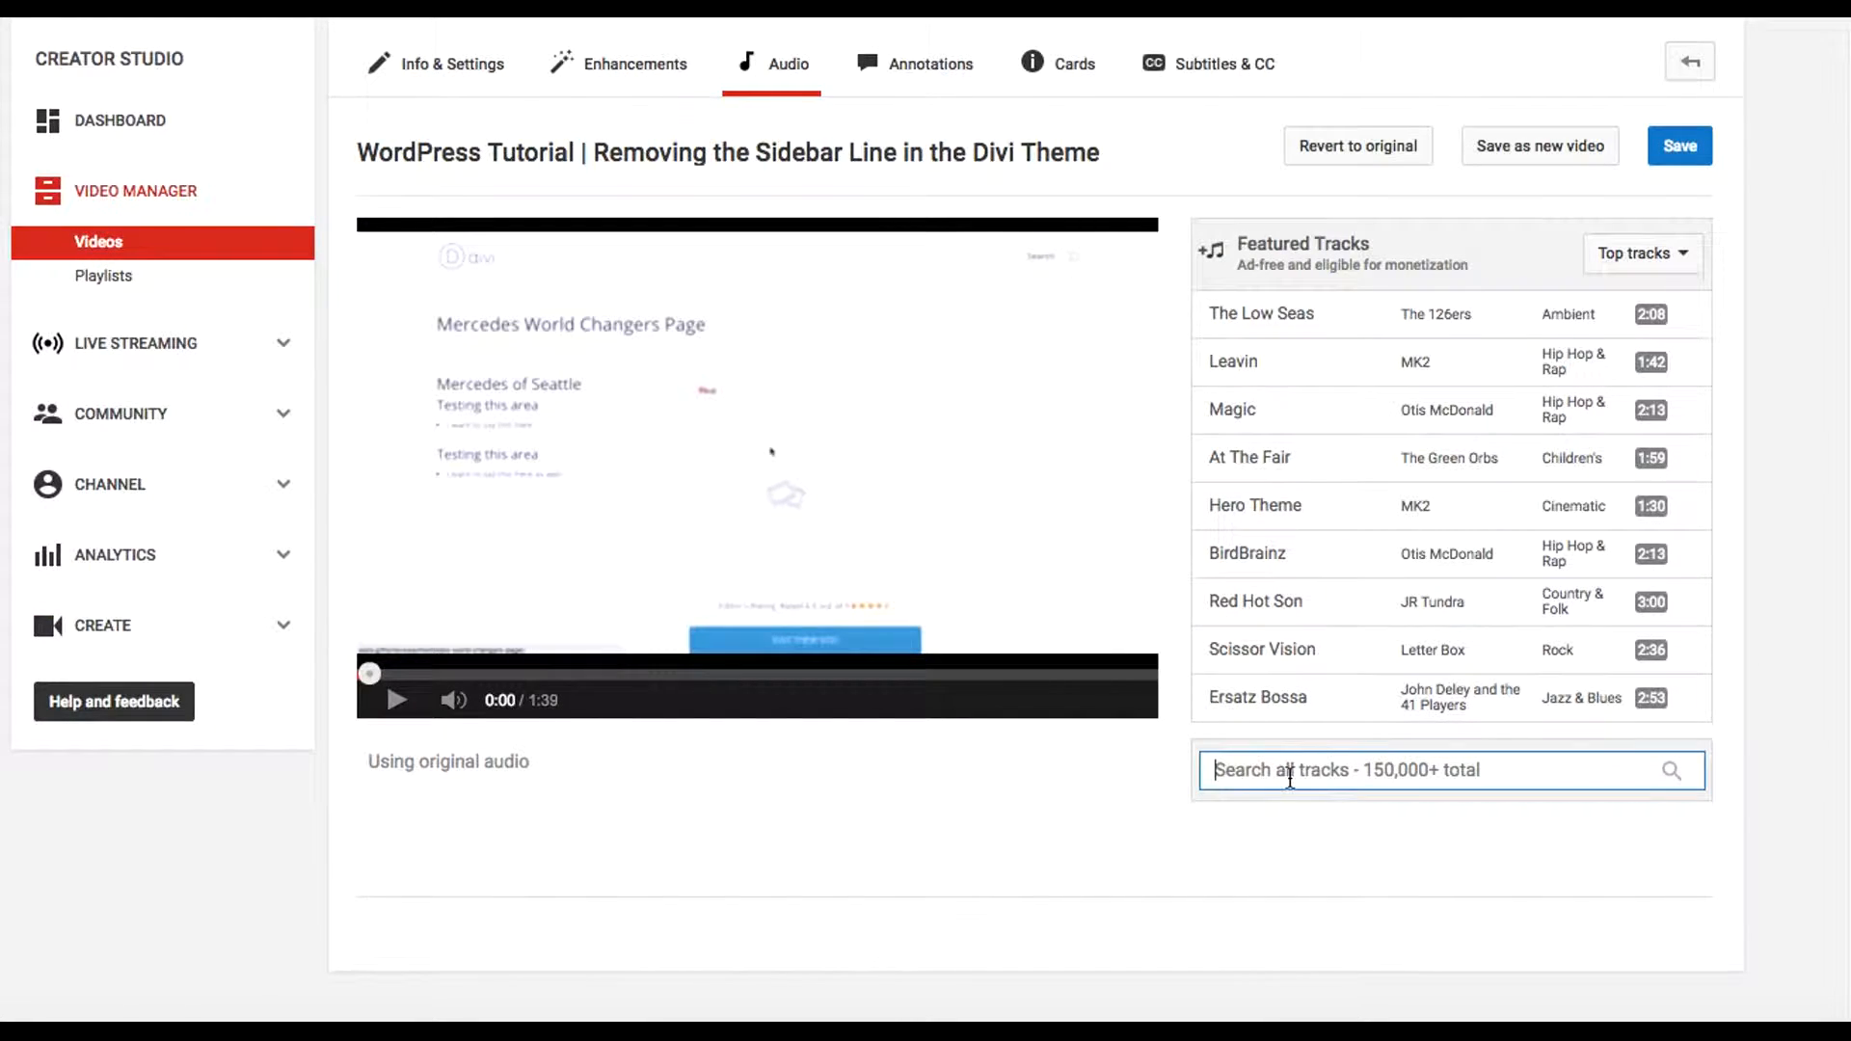
pyautogui.write('Blue Smi')
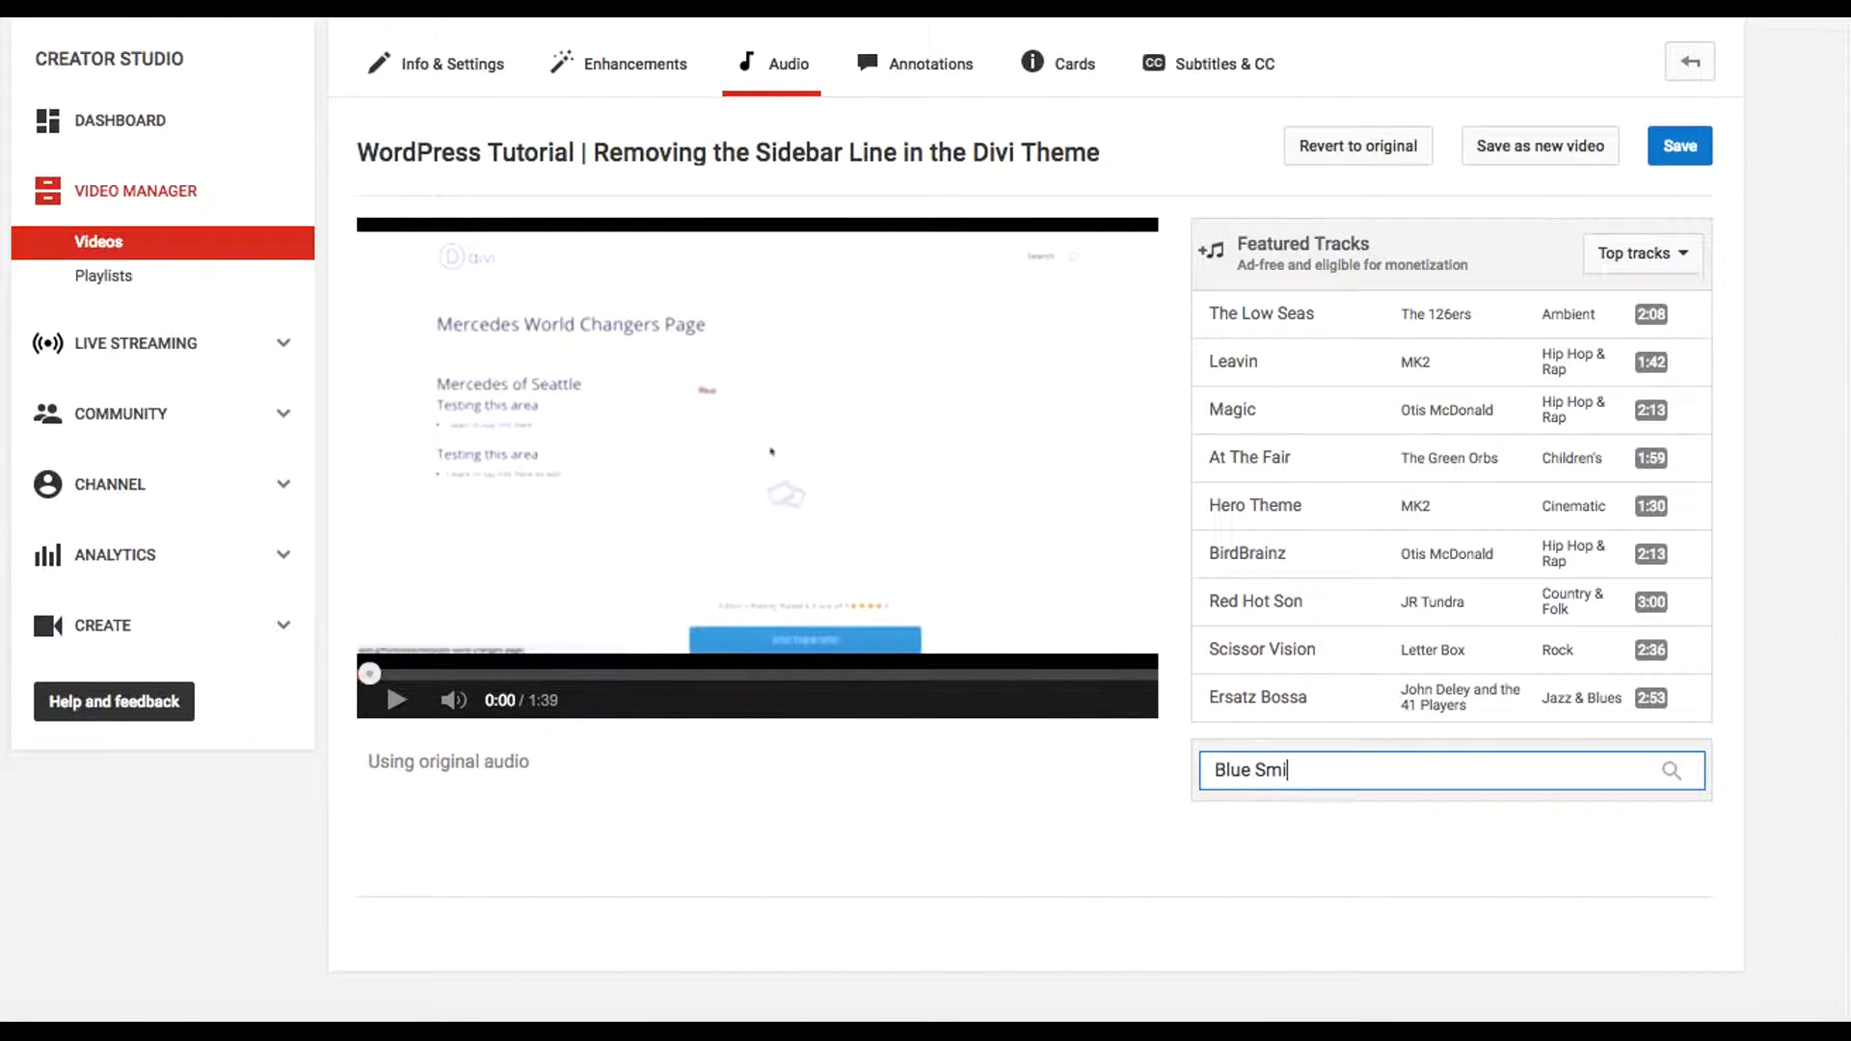
pyautogui.press('Return')
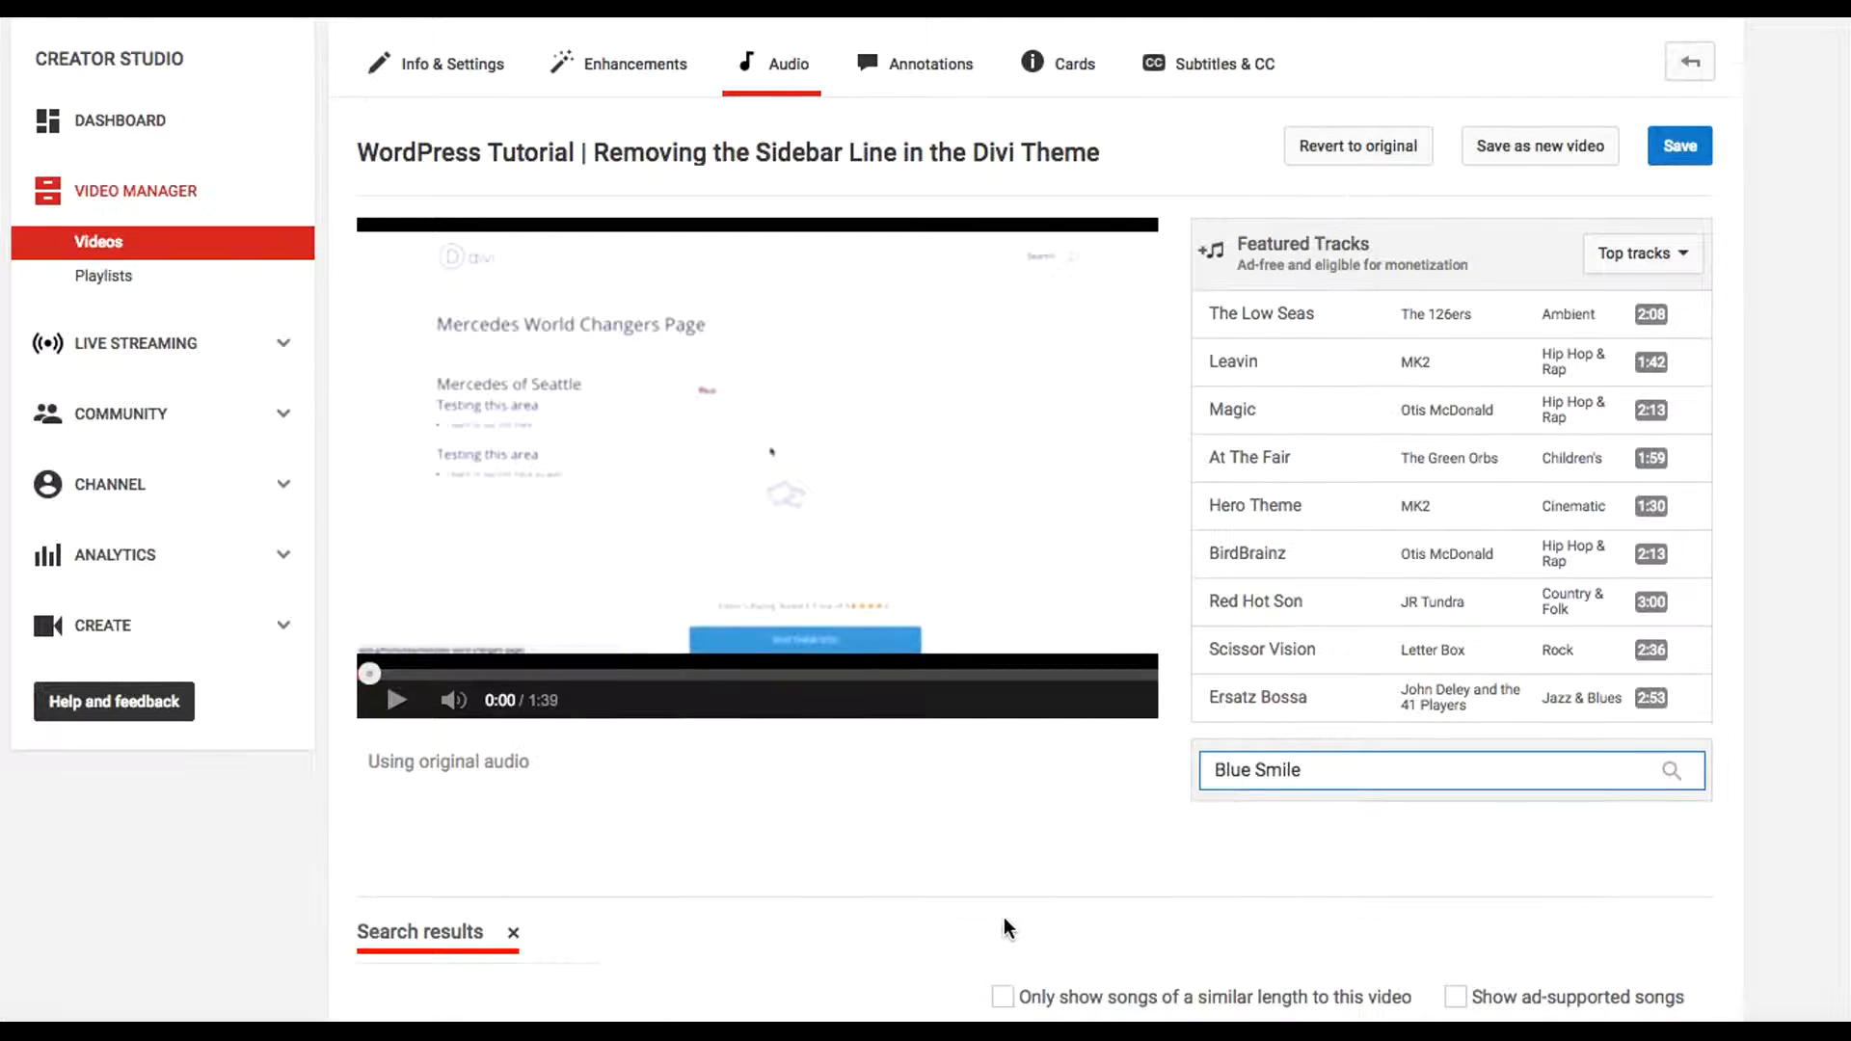
pyautogui.scroll(-2, 1009, 929)
pyautogui.click(445, 966)
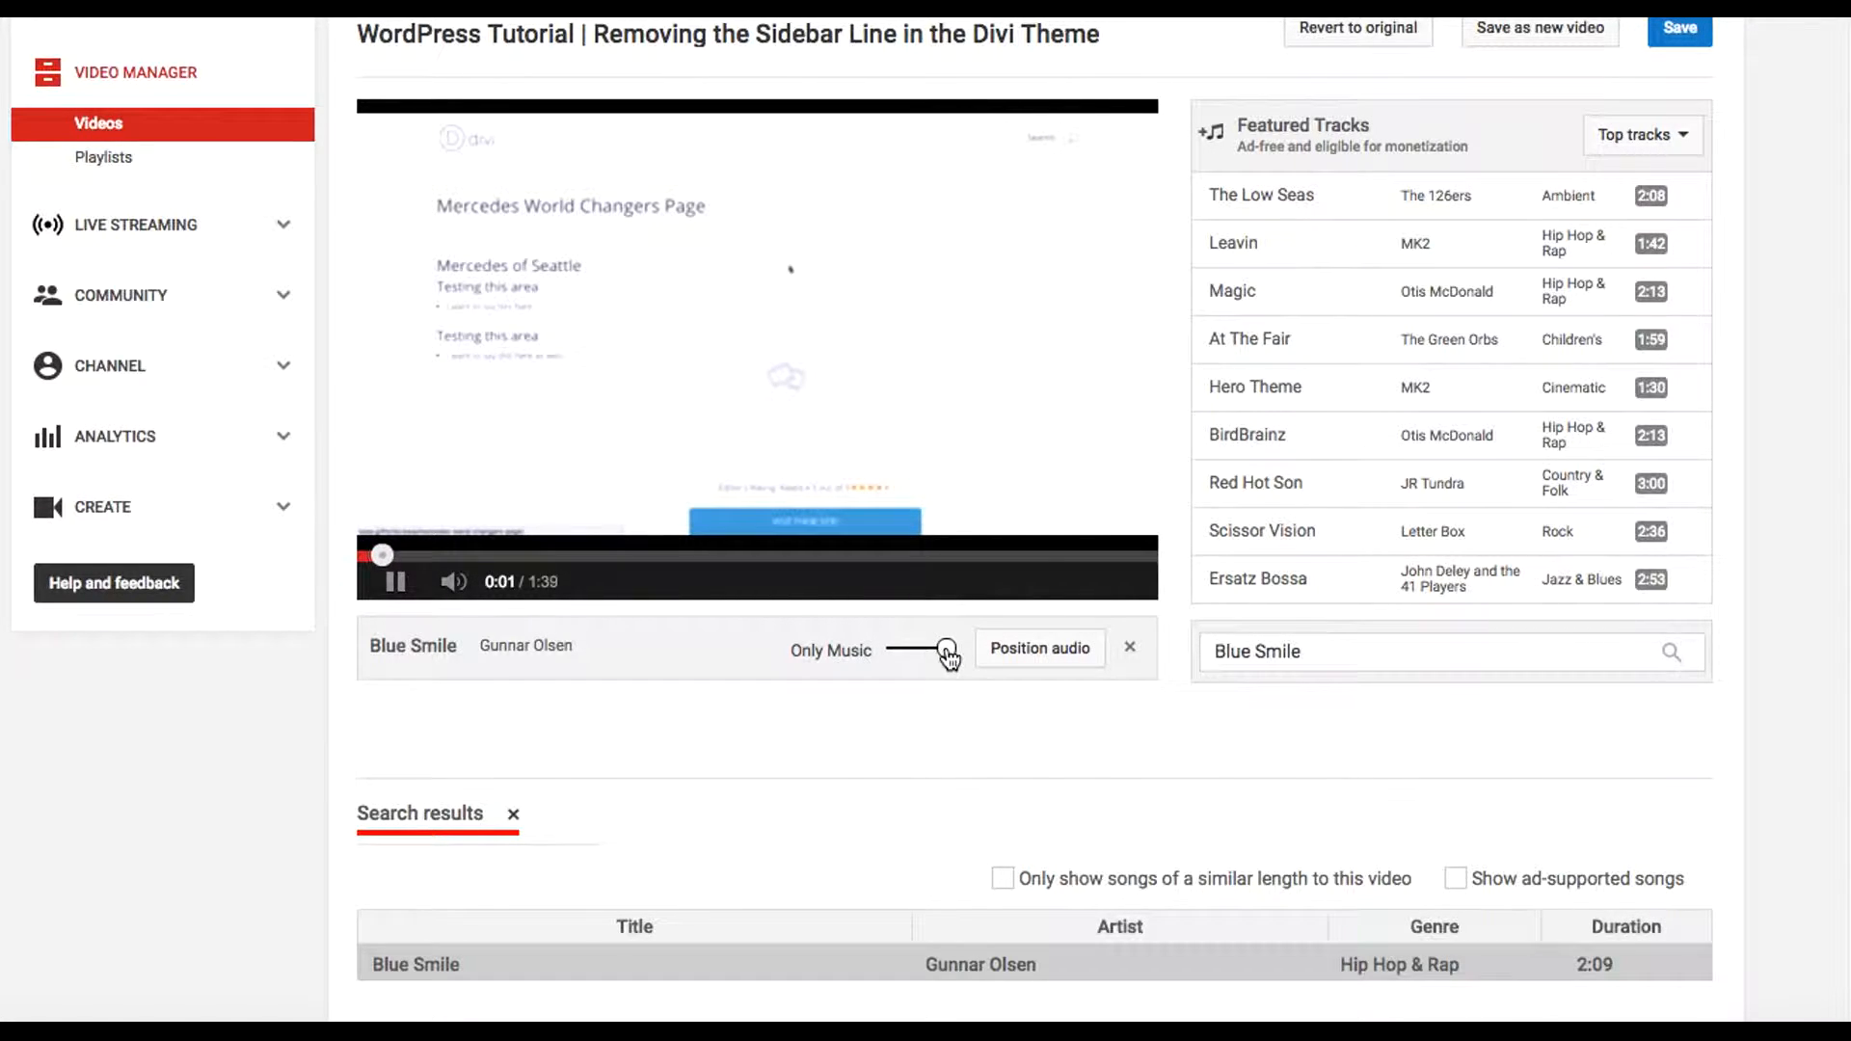
# - Set the Blue Smile track's audio mix to Favor Original Audio and pause the preview
pyautogui.moveTo(946, 649); pyautogui.dragTo(881, 662)
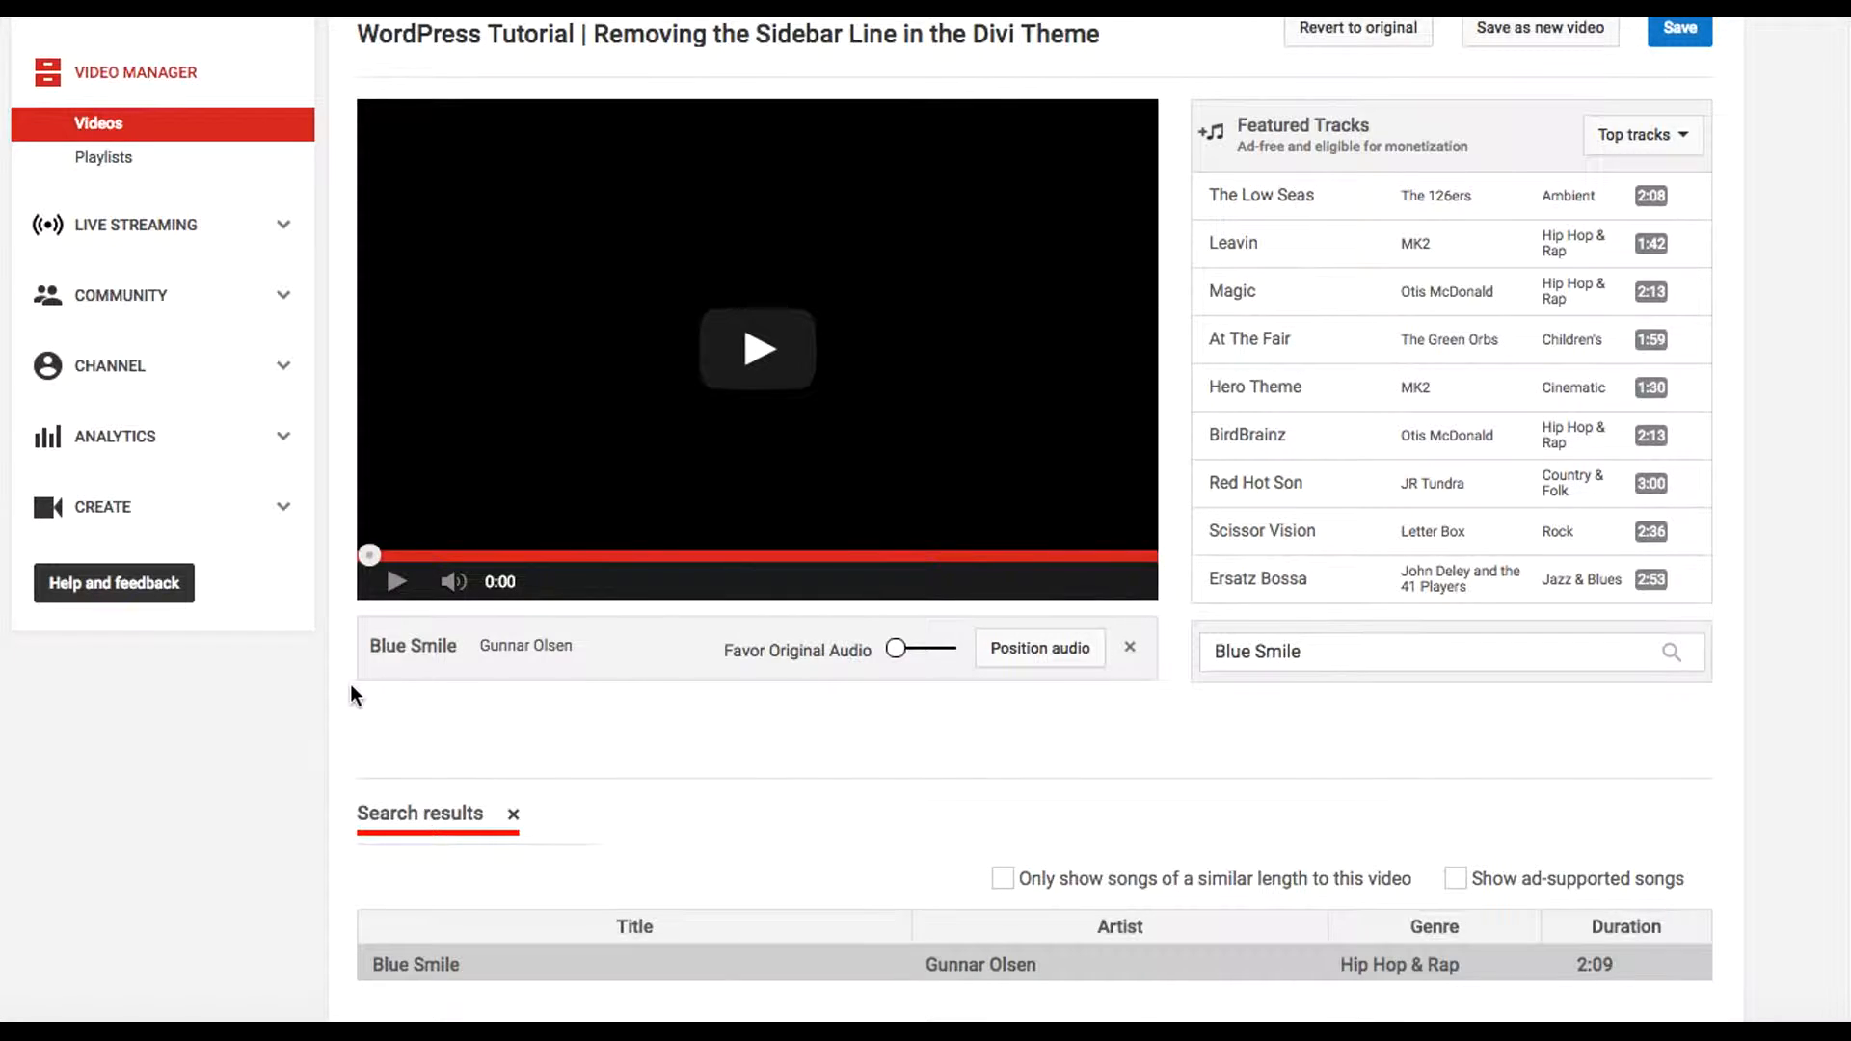
pyautogui.scroll(1, 350, 686)
pyautogui.scroll(1, 342, 712)
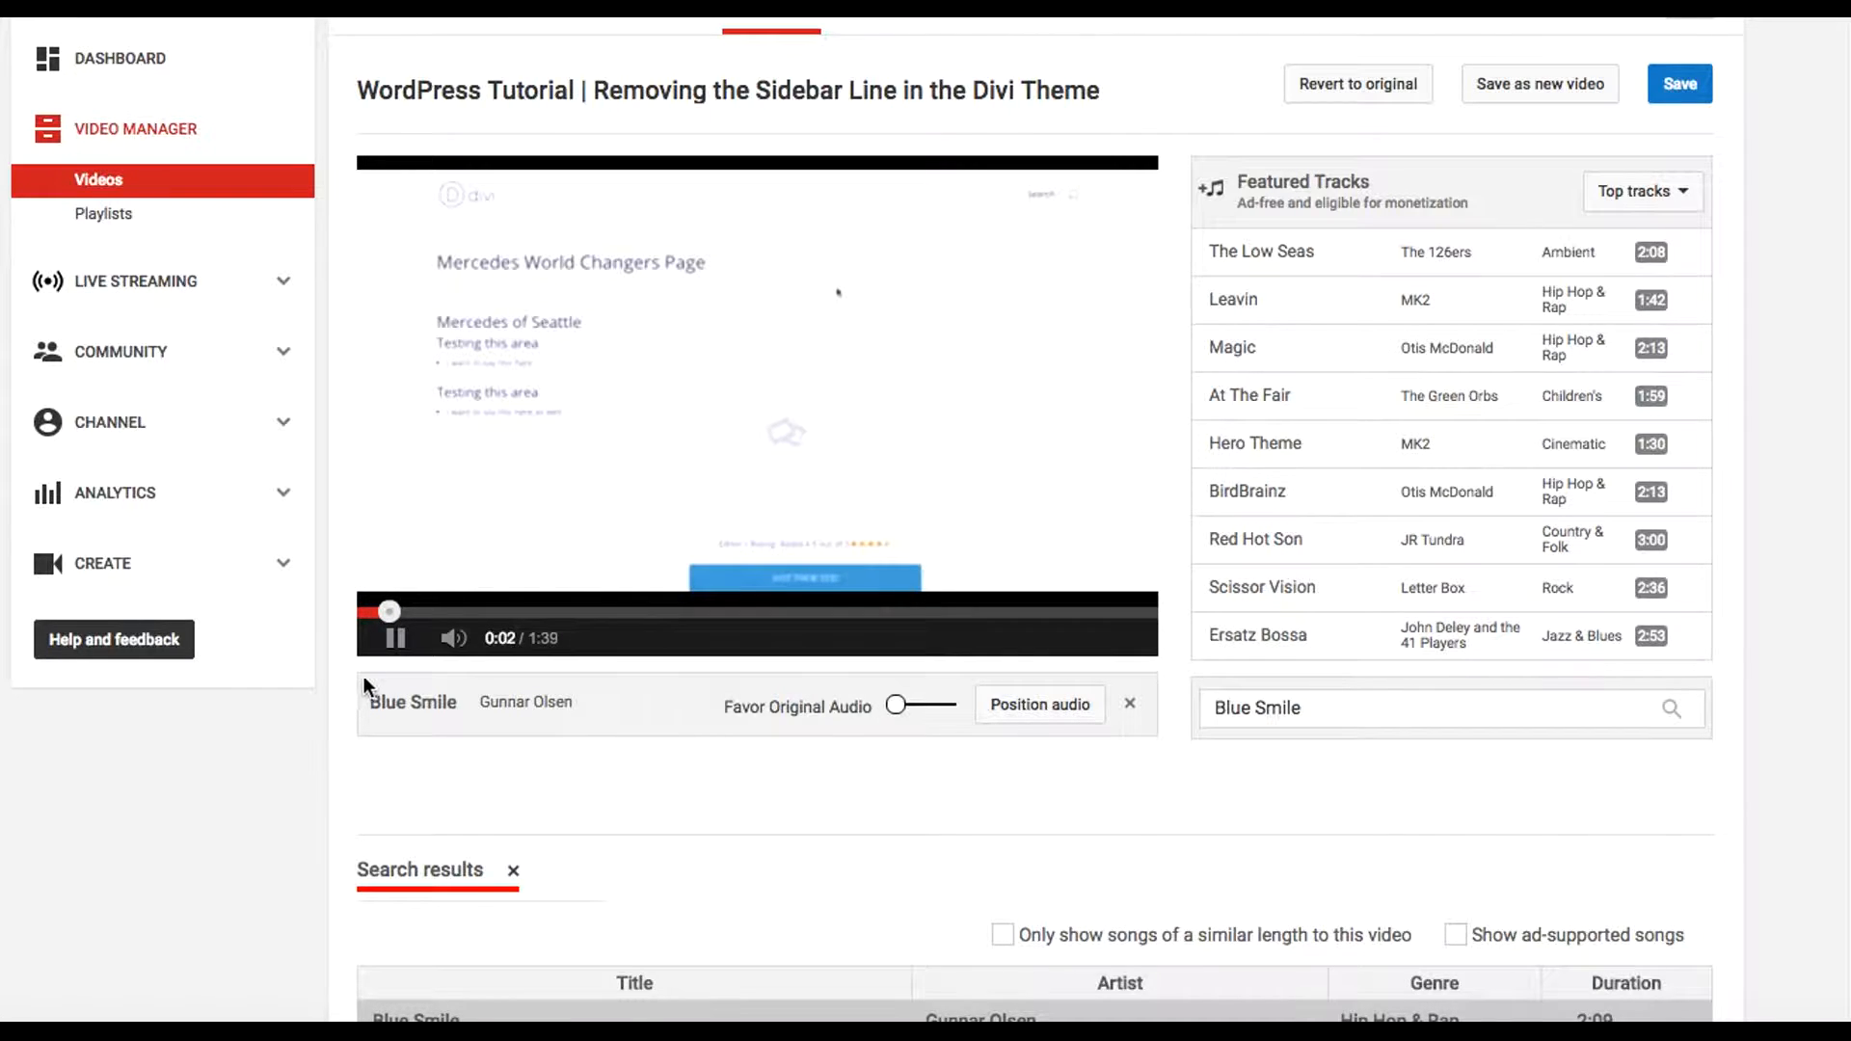
pyautogui.click(399, 641)
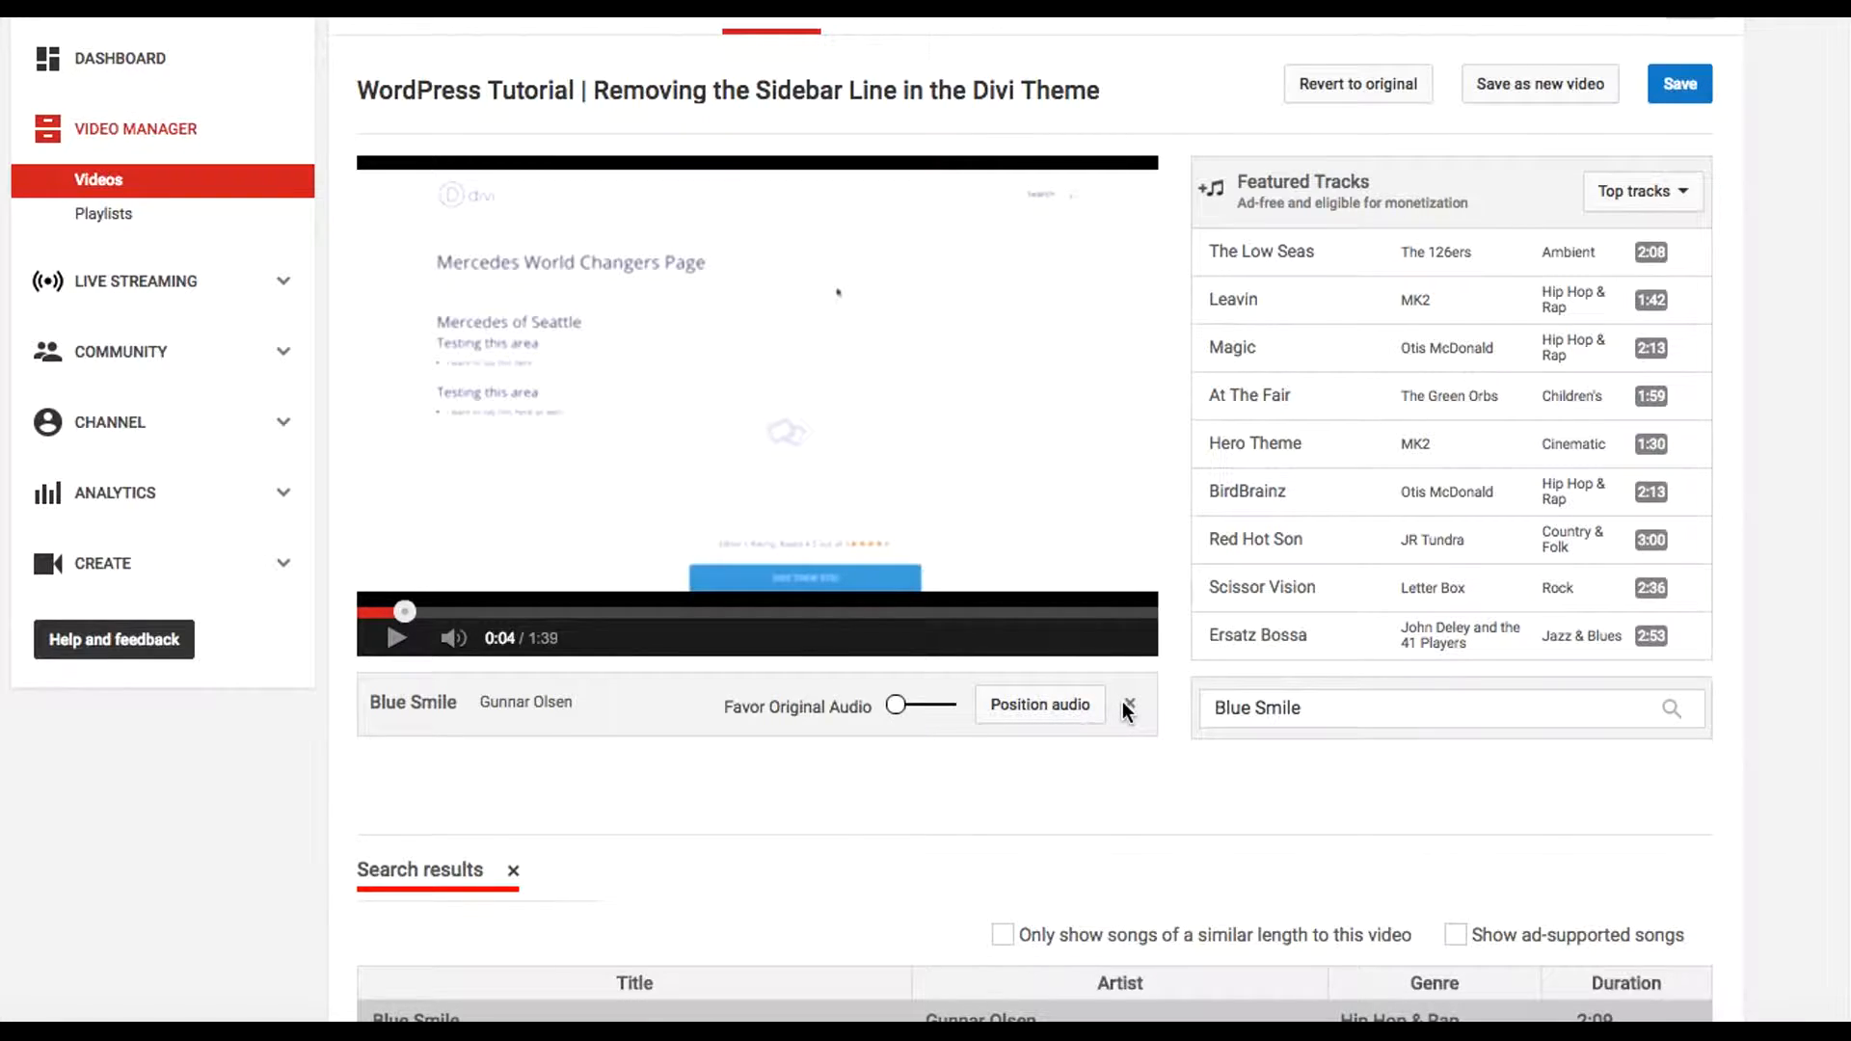
# - Leave the audio editor without saving the music edits, return to the video's watch page and pause playback
pyautogui.scroll(2, 891, 495)
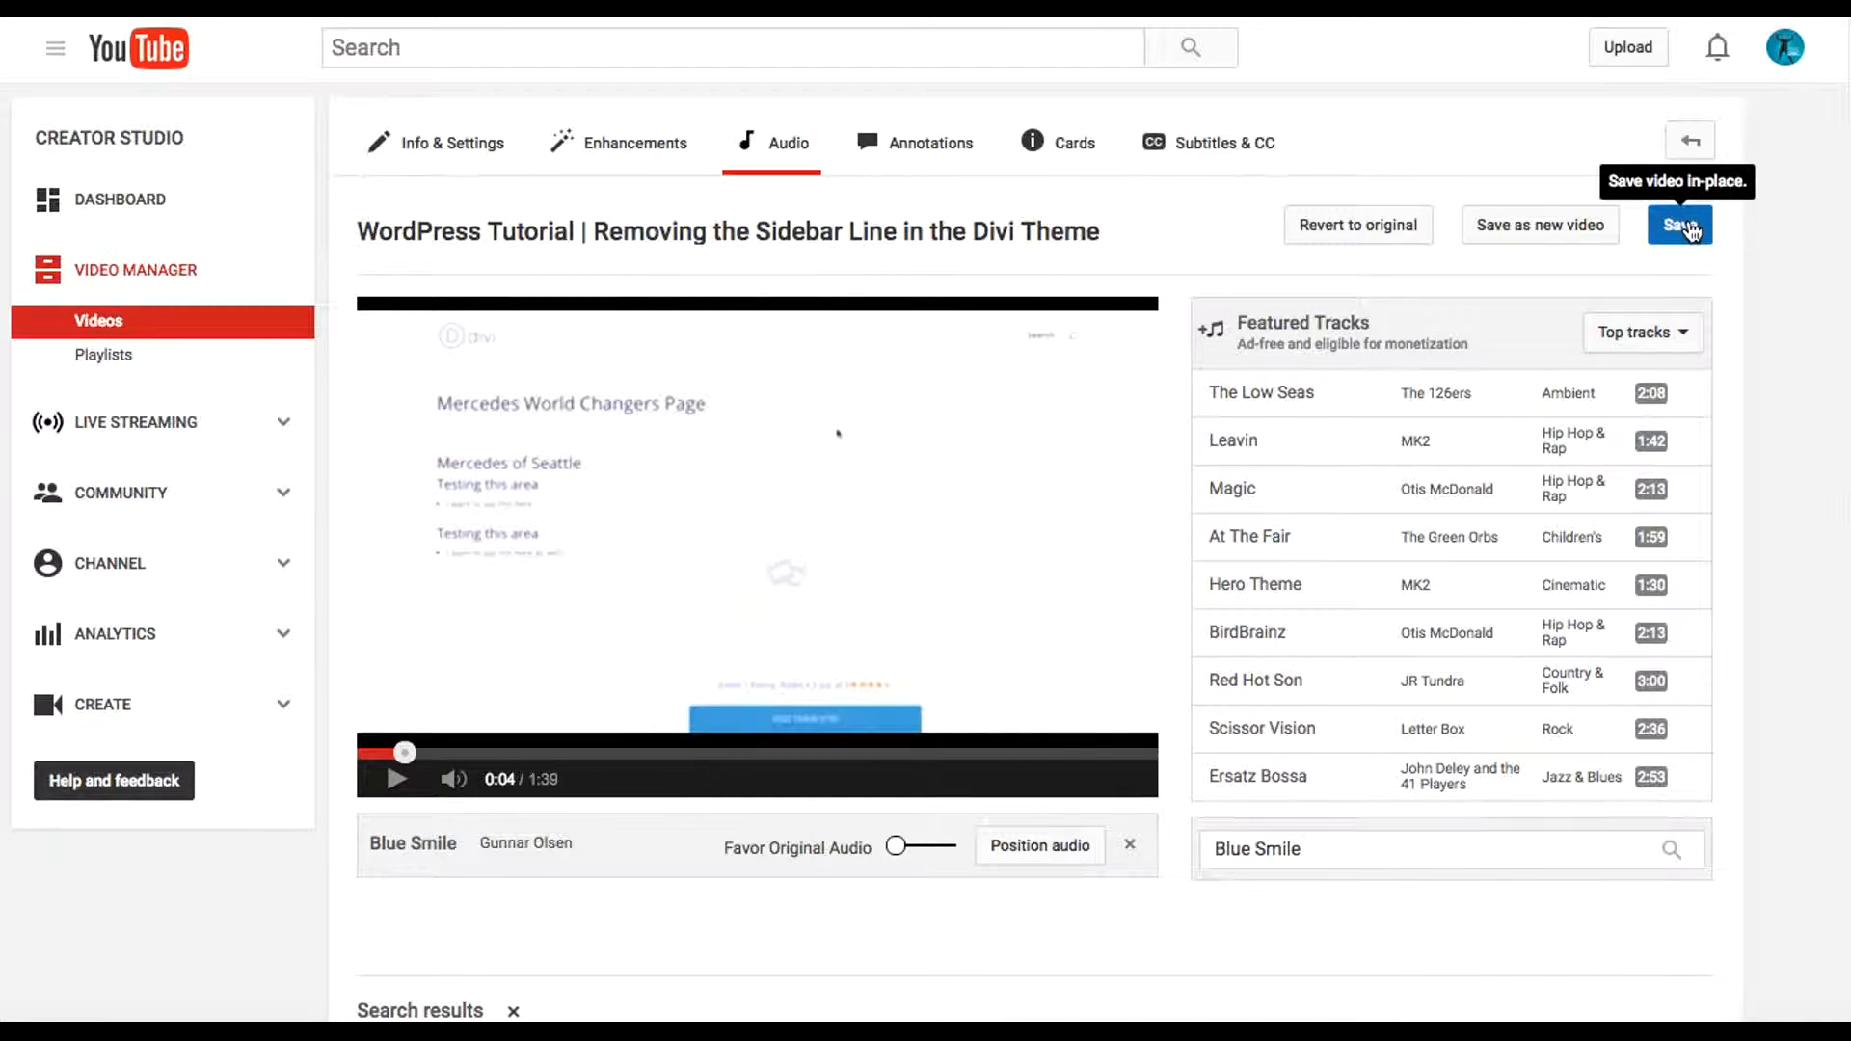
pyautogui.click(1699, 144)
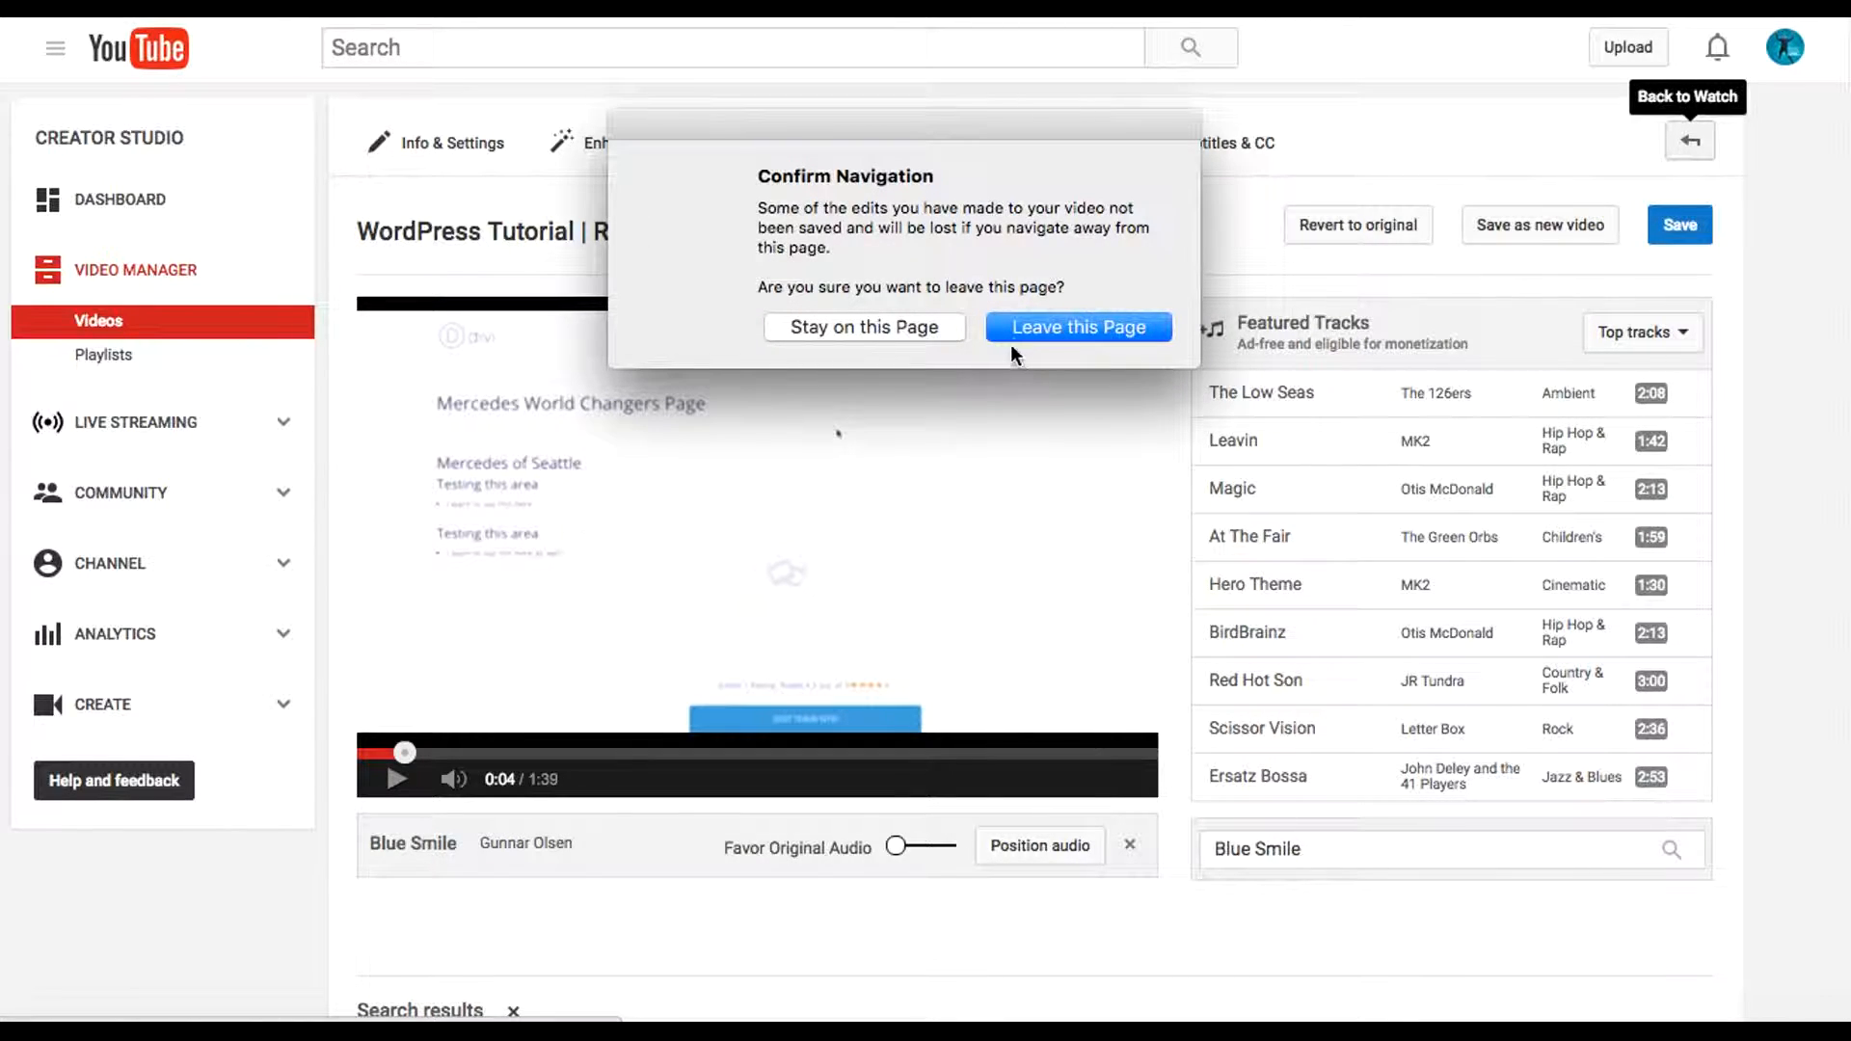
pyautogui.click(1012, 338)
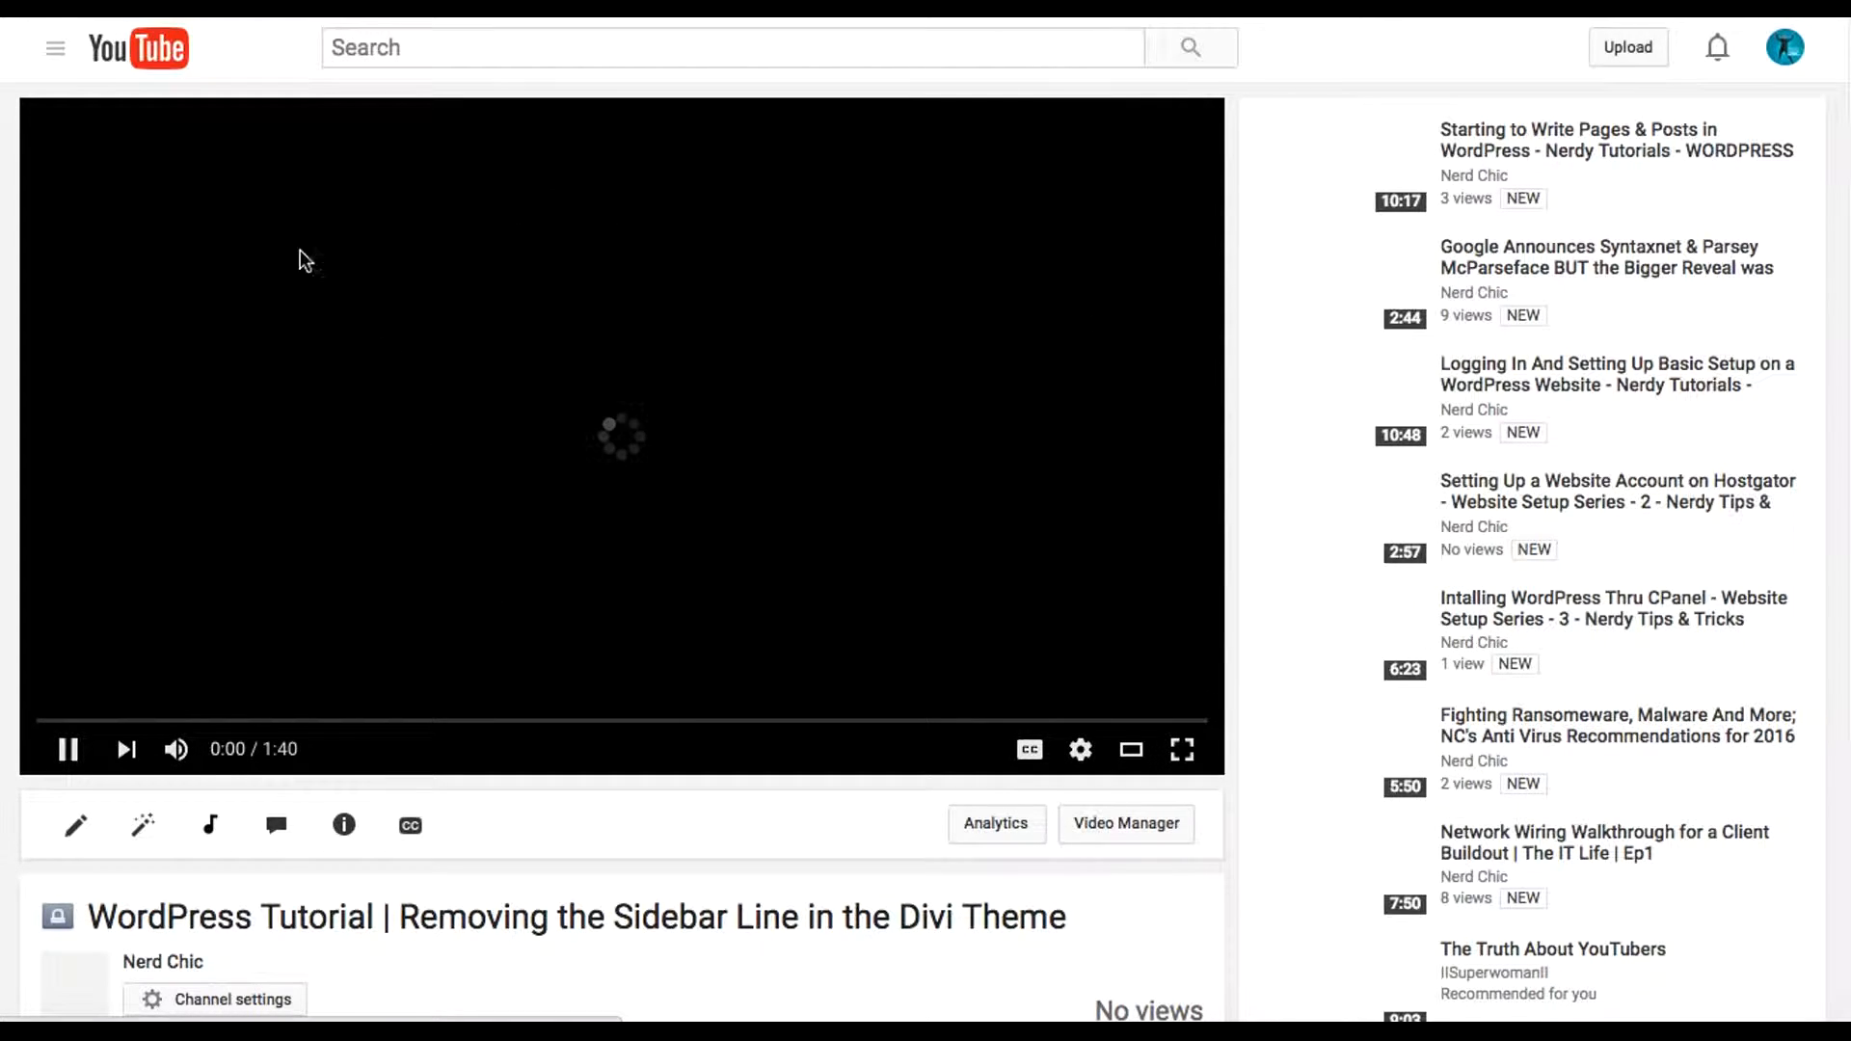
pyautogui.click(67, 751)
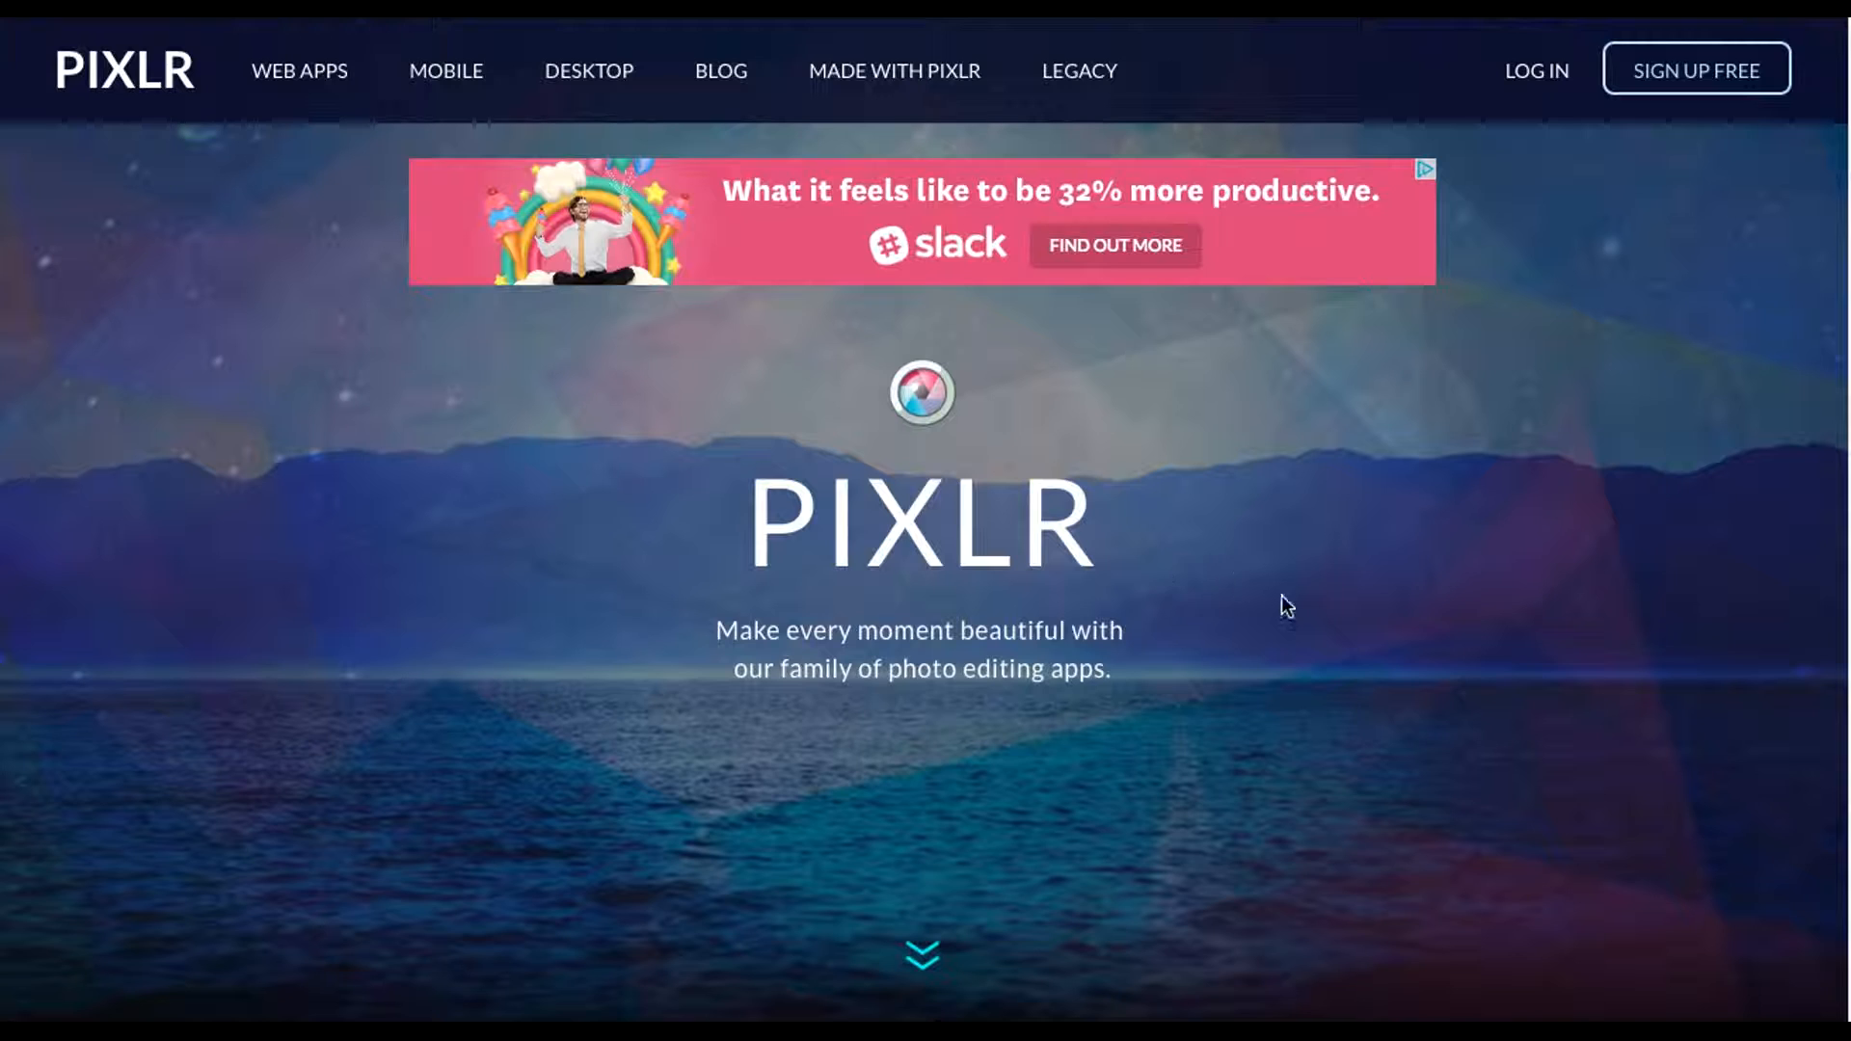
# - Switch to Pixlr and open the photo 100_0318.JPG from the 100C1530 folder inside Pictures 2015-2016
pyautogui.scroll(-10, 1389, 689)
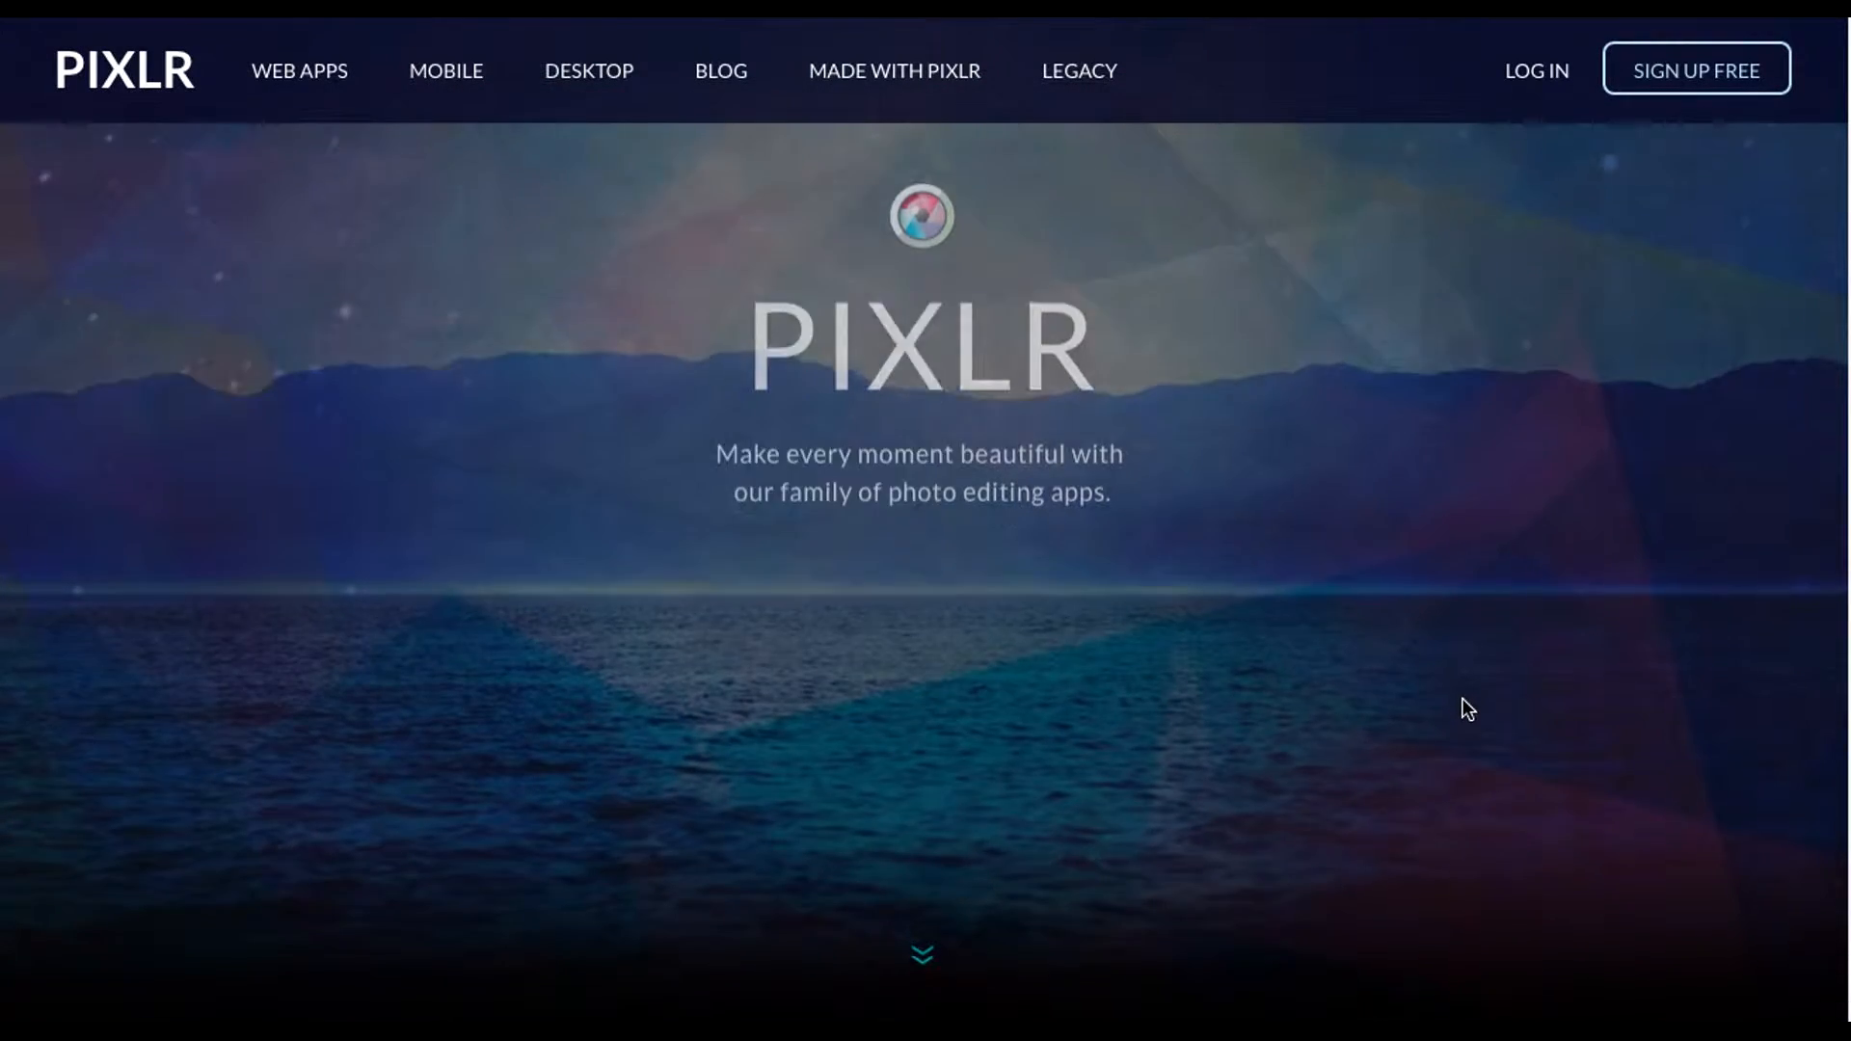
pyautogui.scroll(3, 1468, 696)
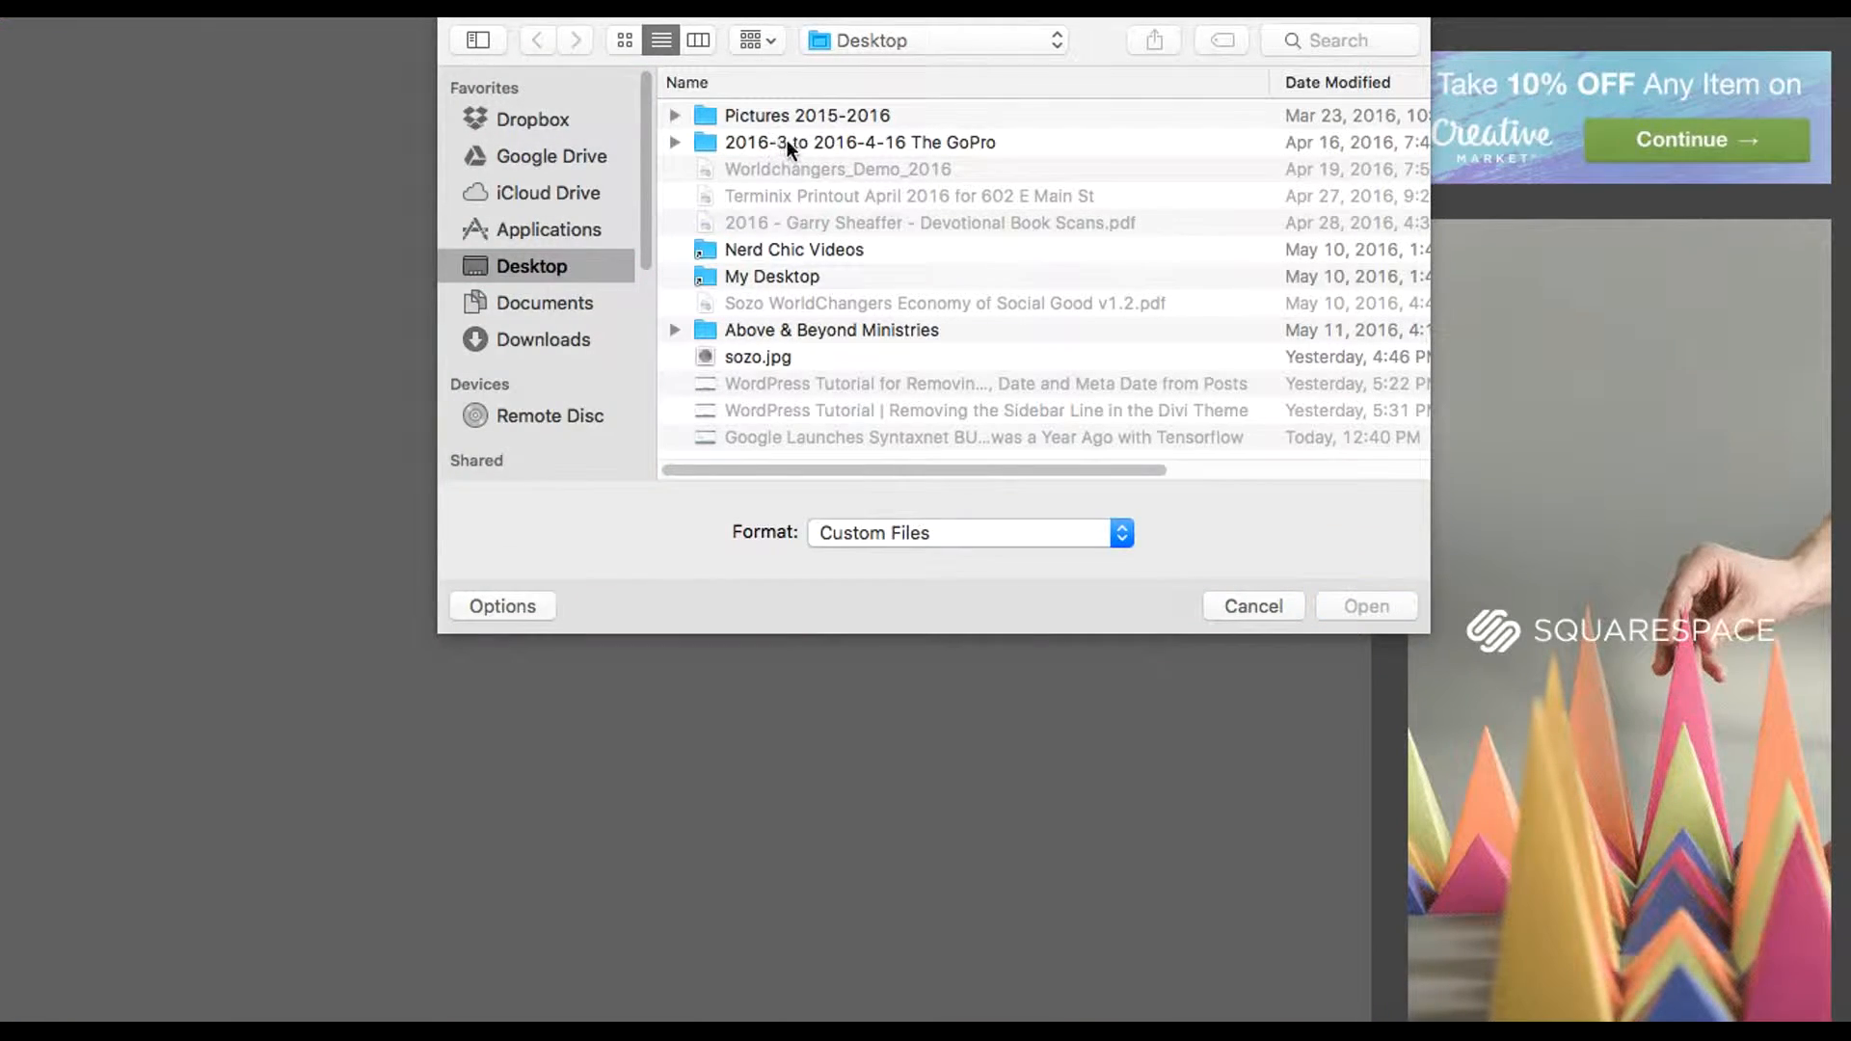
pyautogui.click(702, 115)
pyautogui.doubleClick(706, 115)
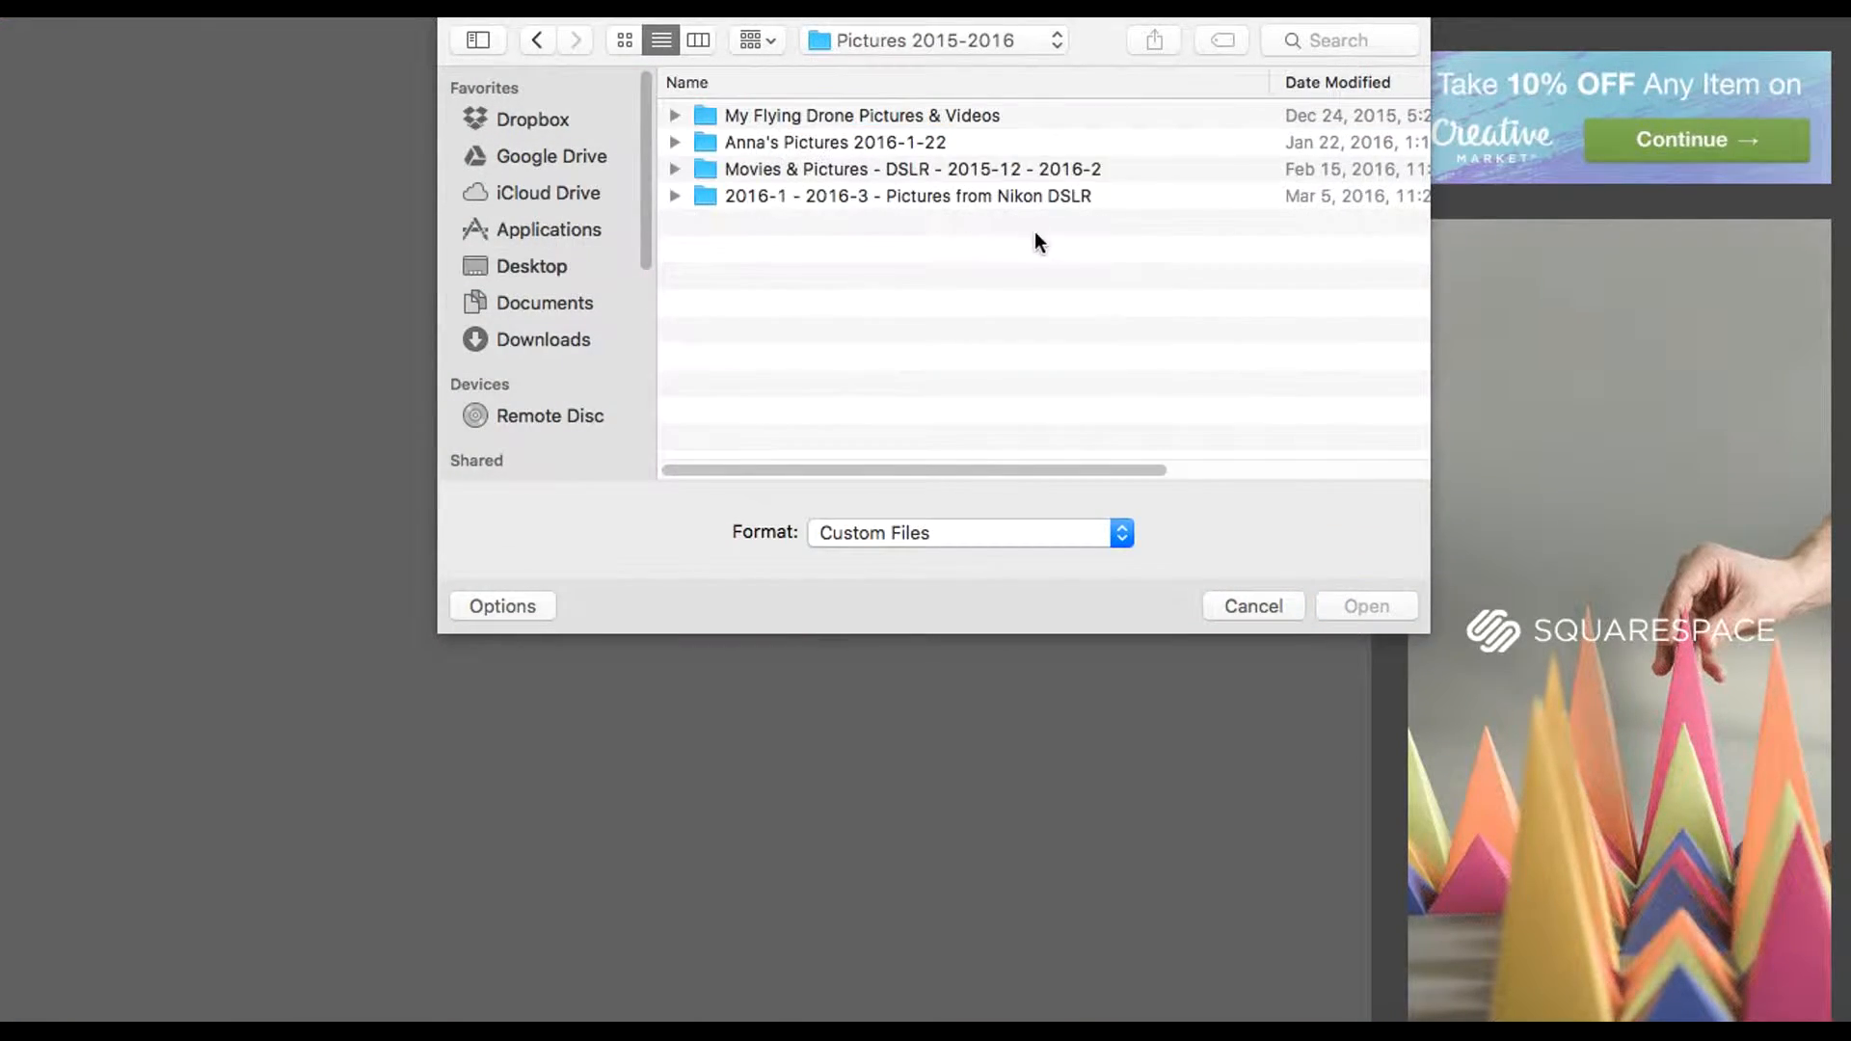
pyautogui.doubleClick(708, 143)
pyautogui.doubleClick(771, 111)
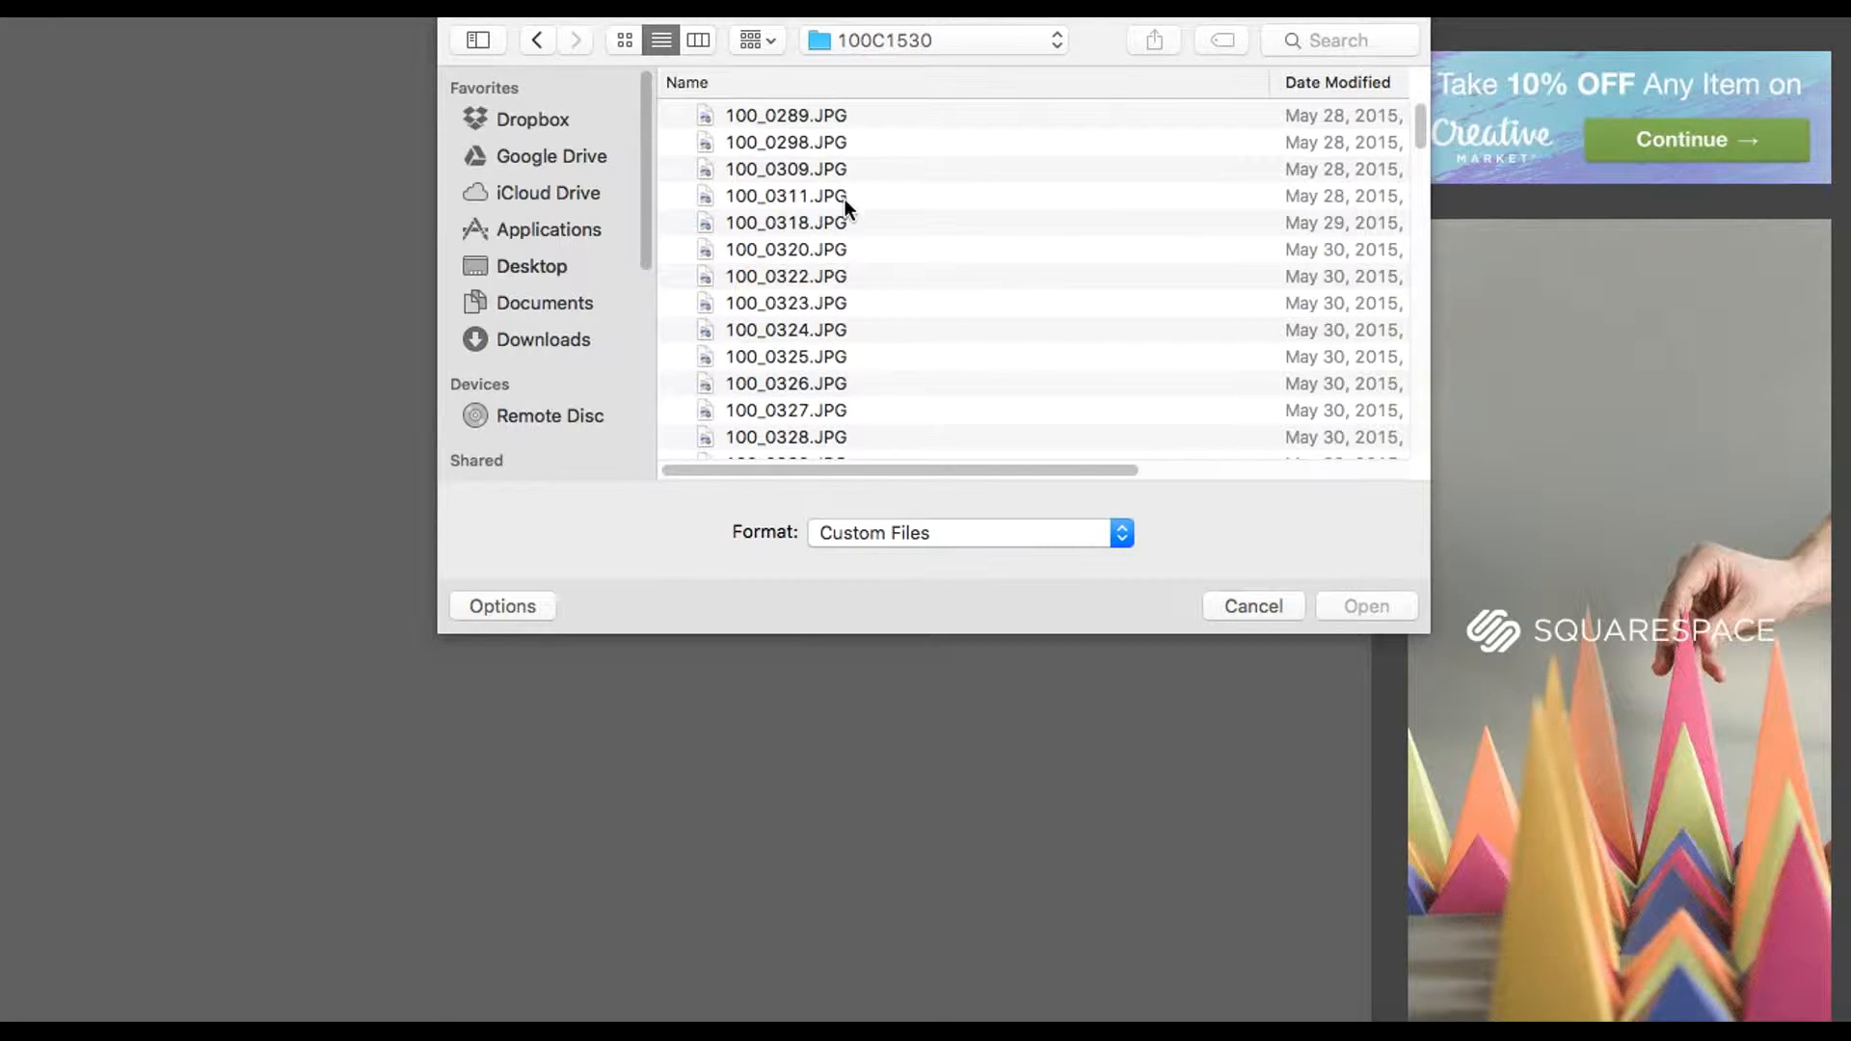
pyautogui.click(829, 195)
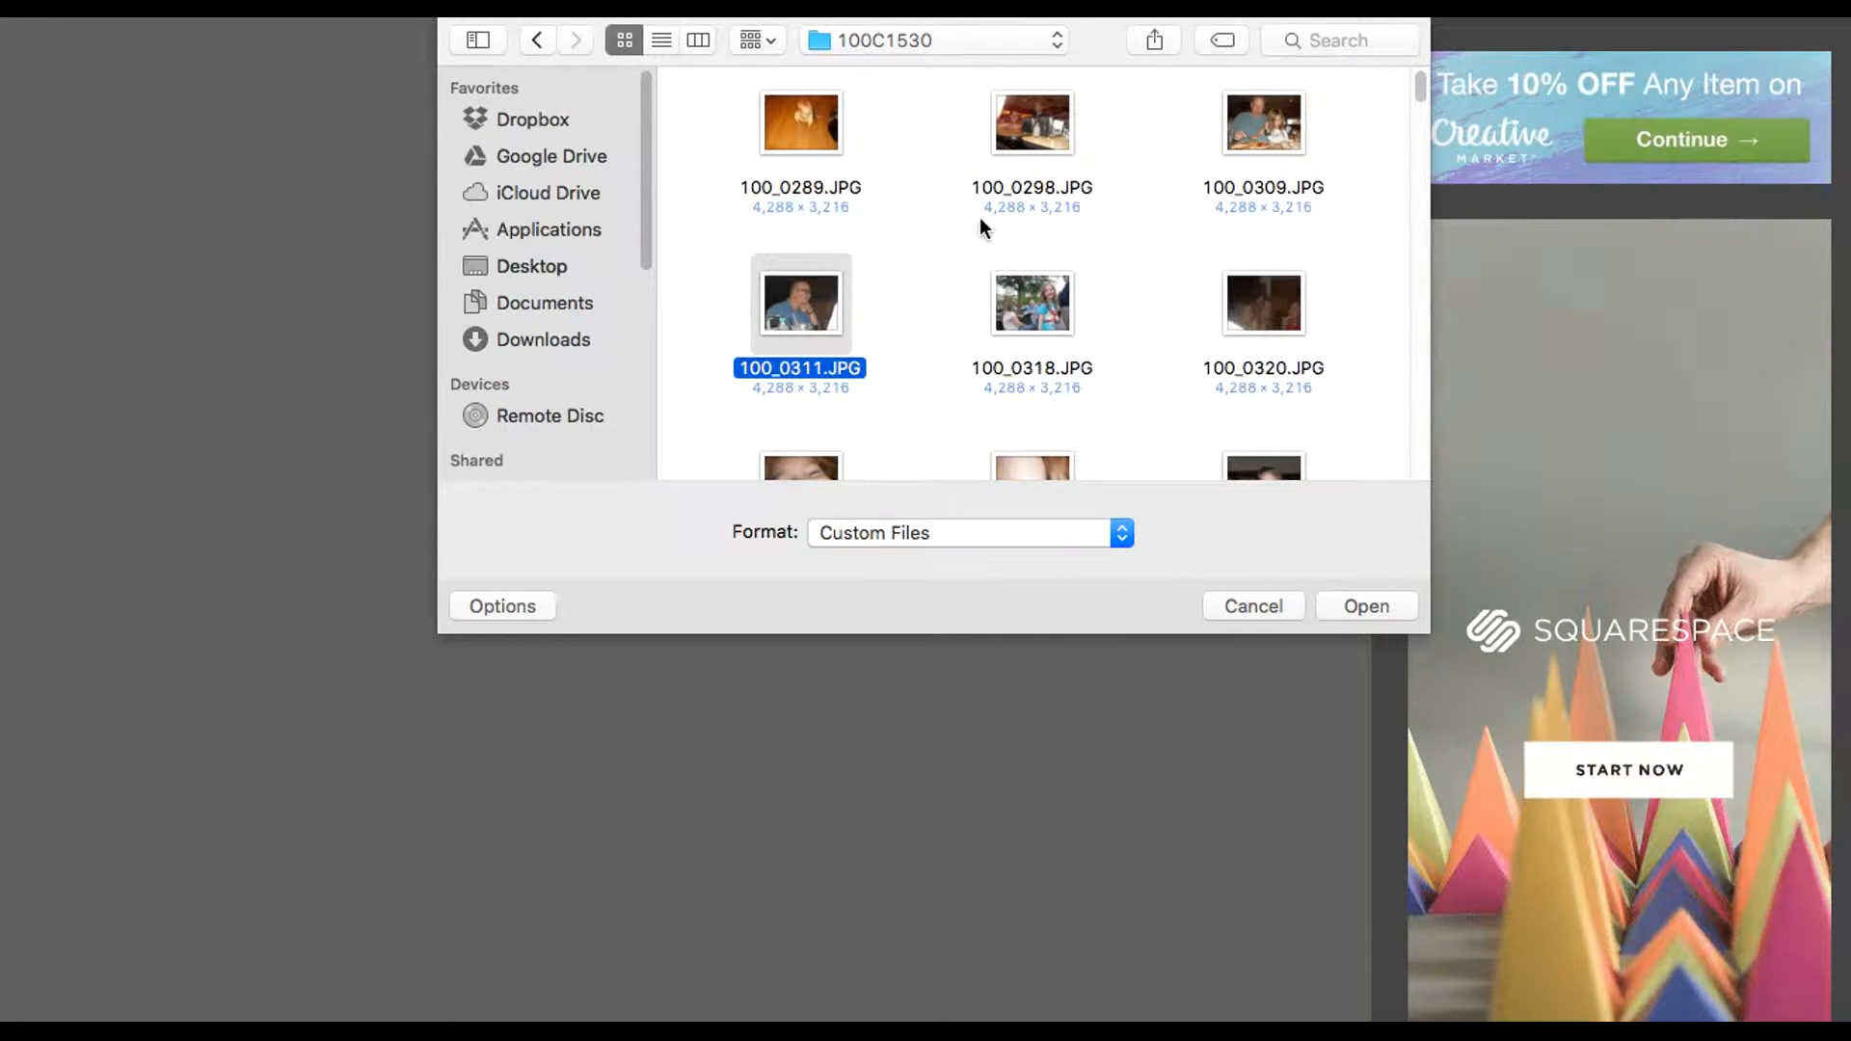
pyautogui.click(1033, 308)
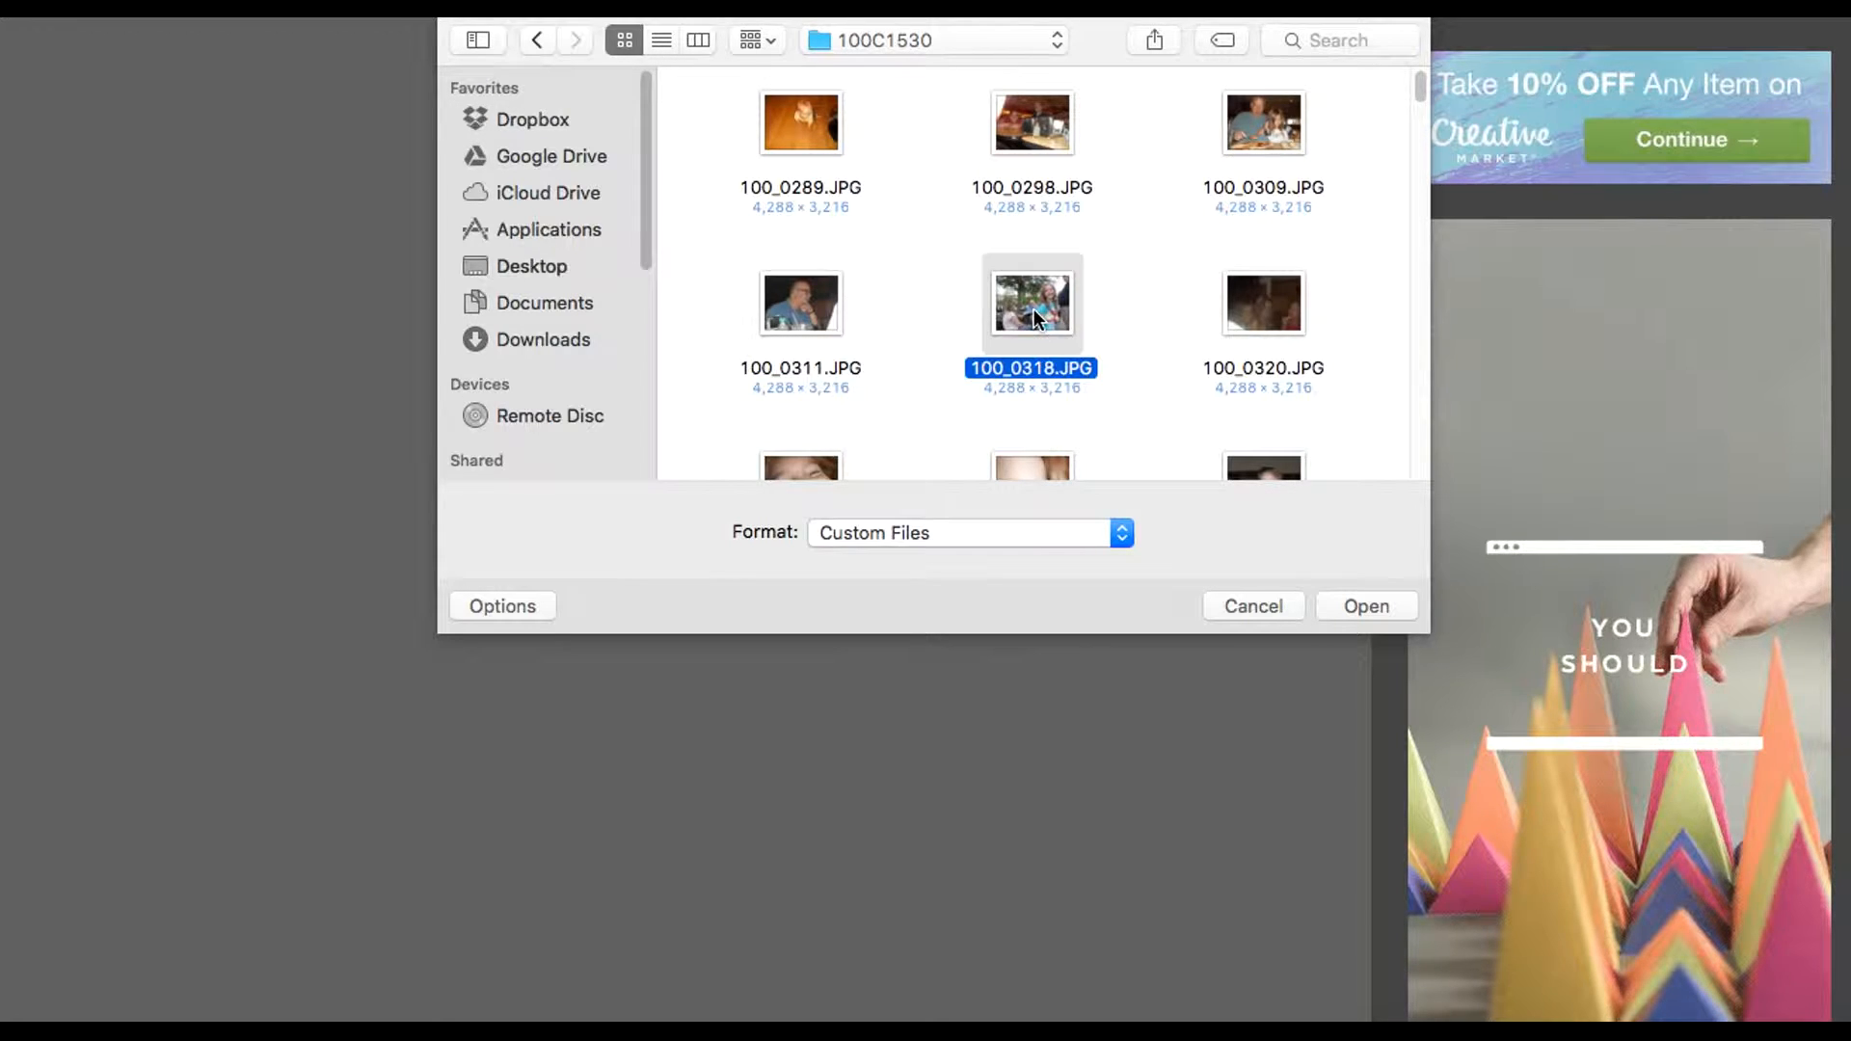
pyautogui.click(1364, 605)
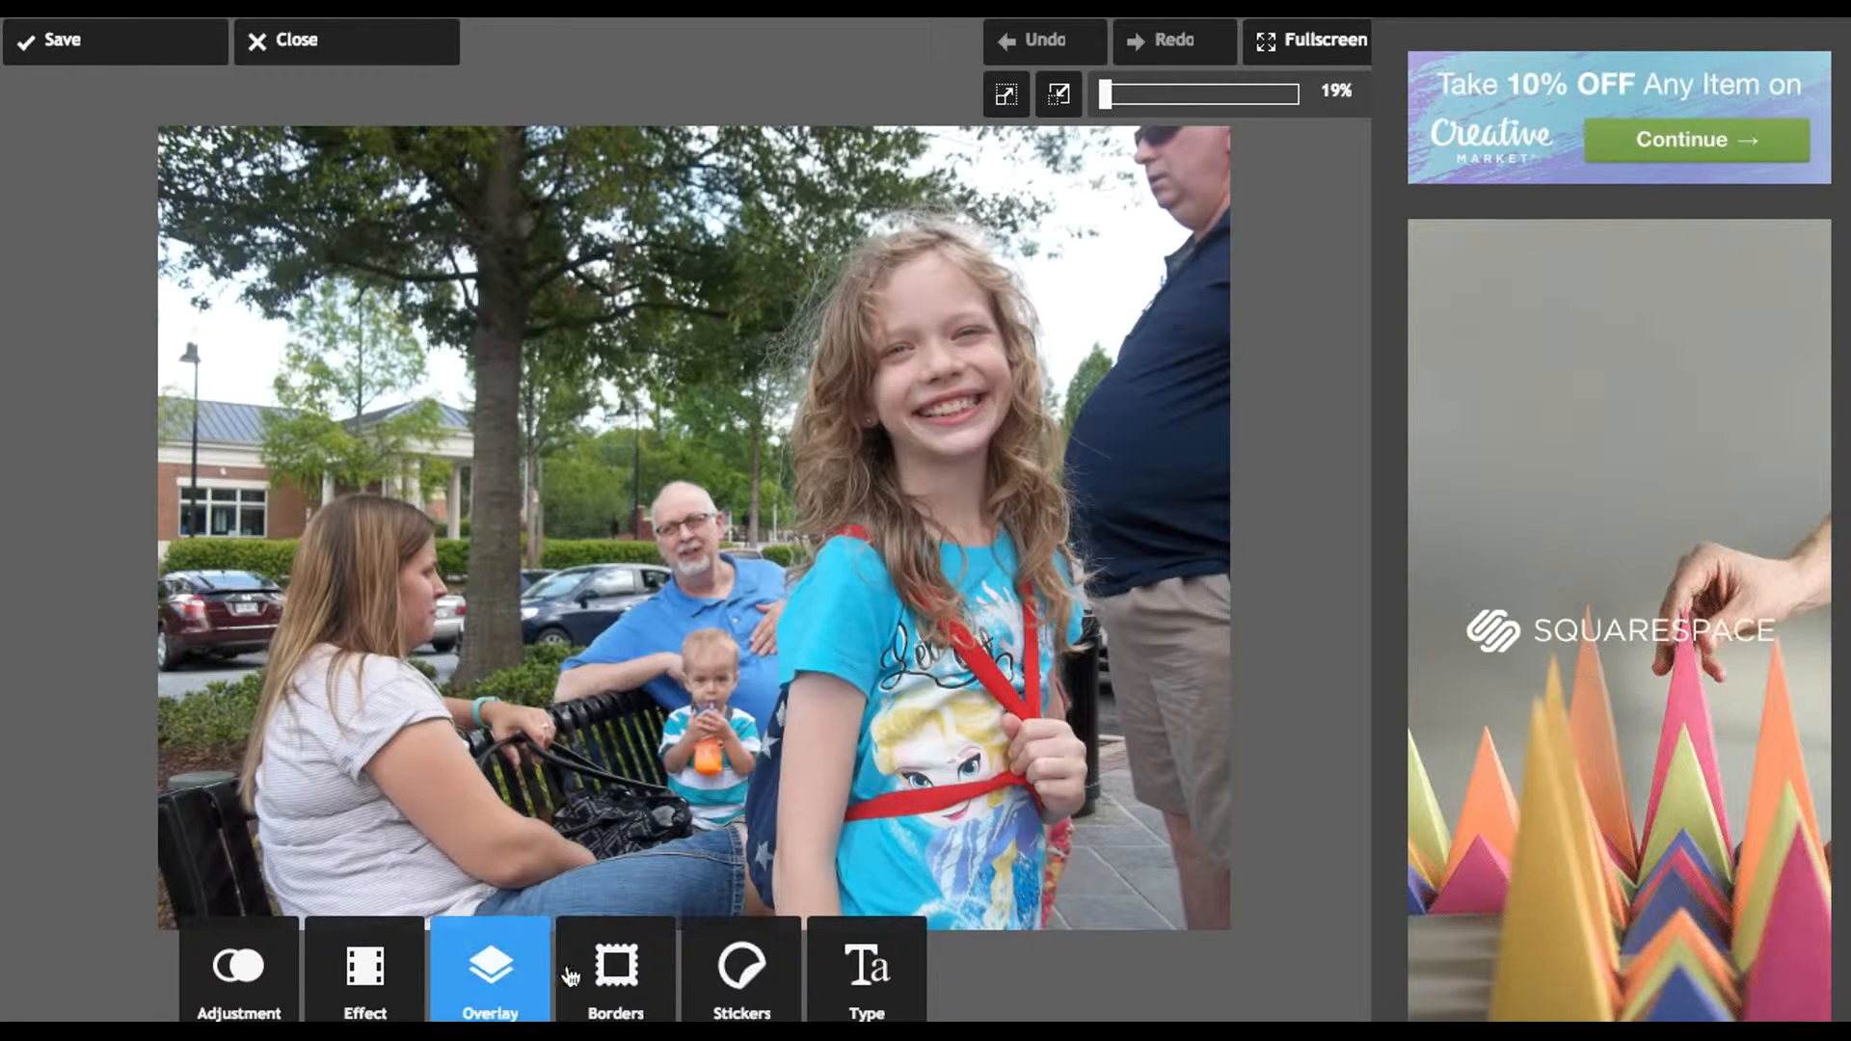
# - Add the text "Aeesome Thumbnail" to the photo in the Grunge type style
pyautogui.click(863, 976)
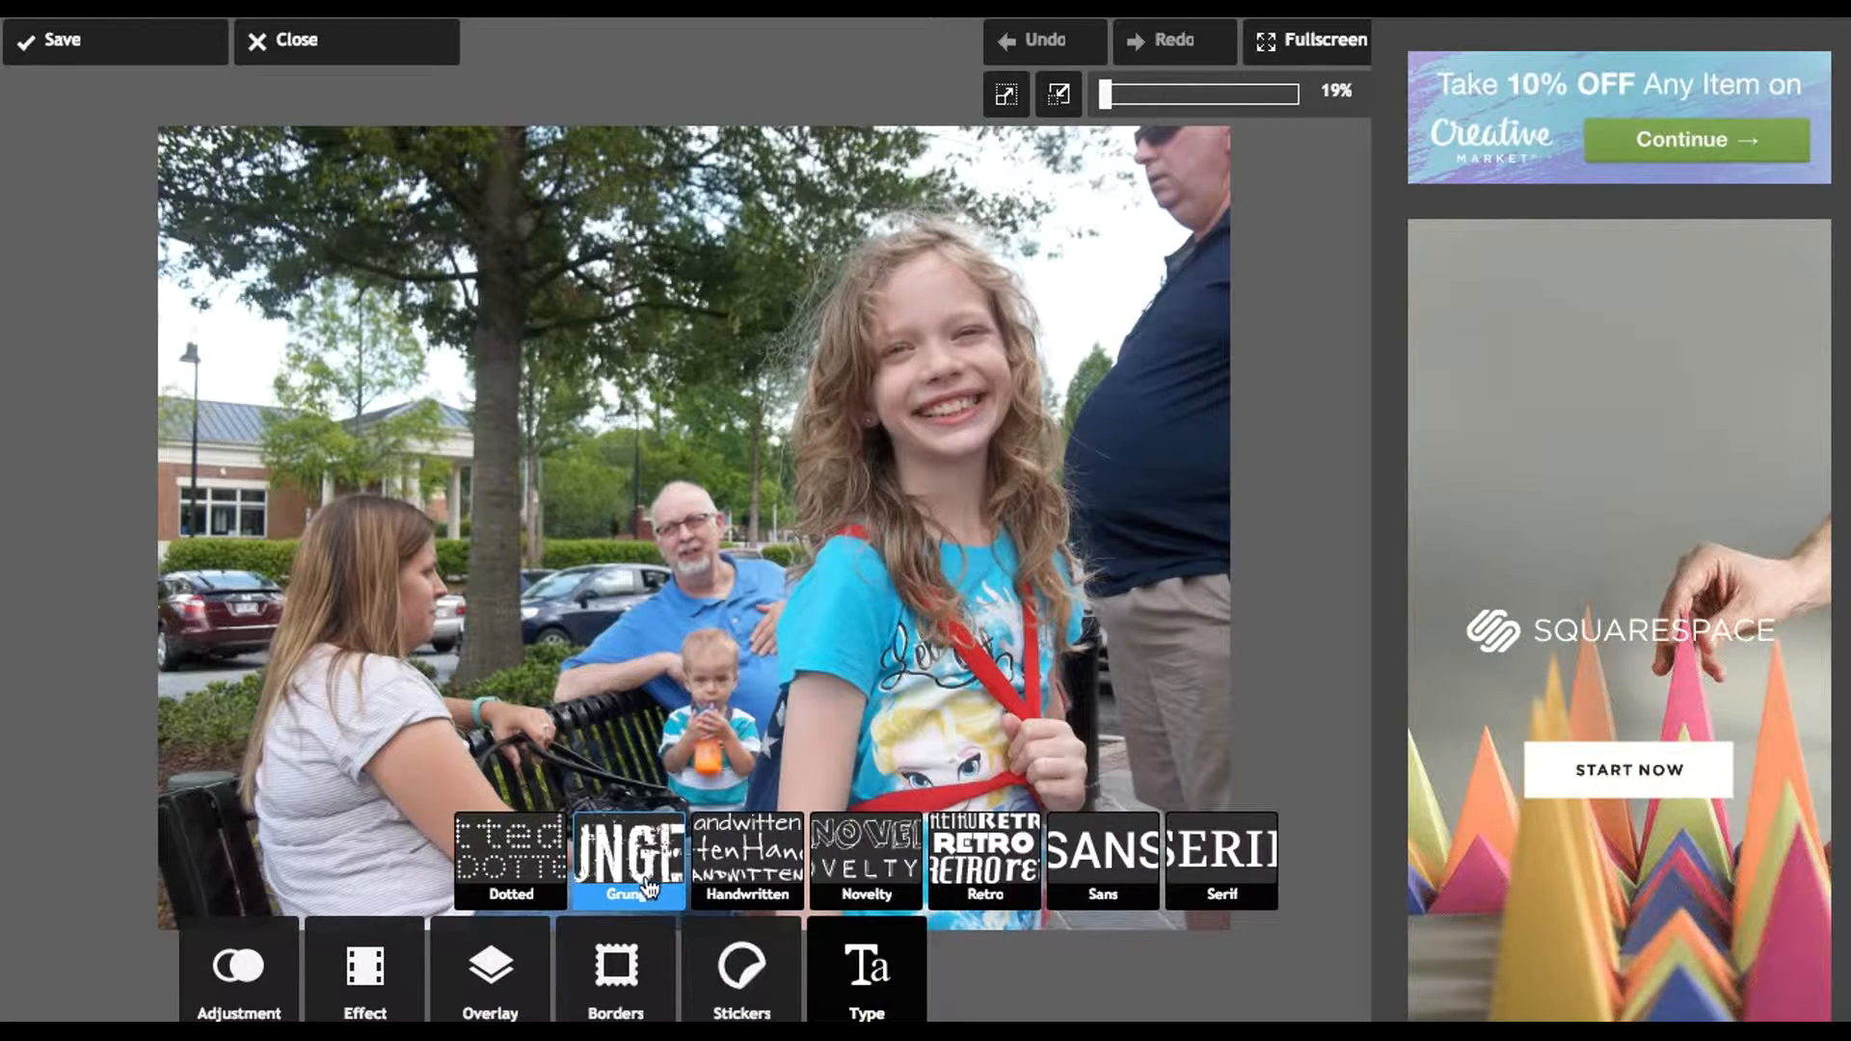
pyautogui.click(644, 877)
pyautogui.click(462, 981)
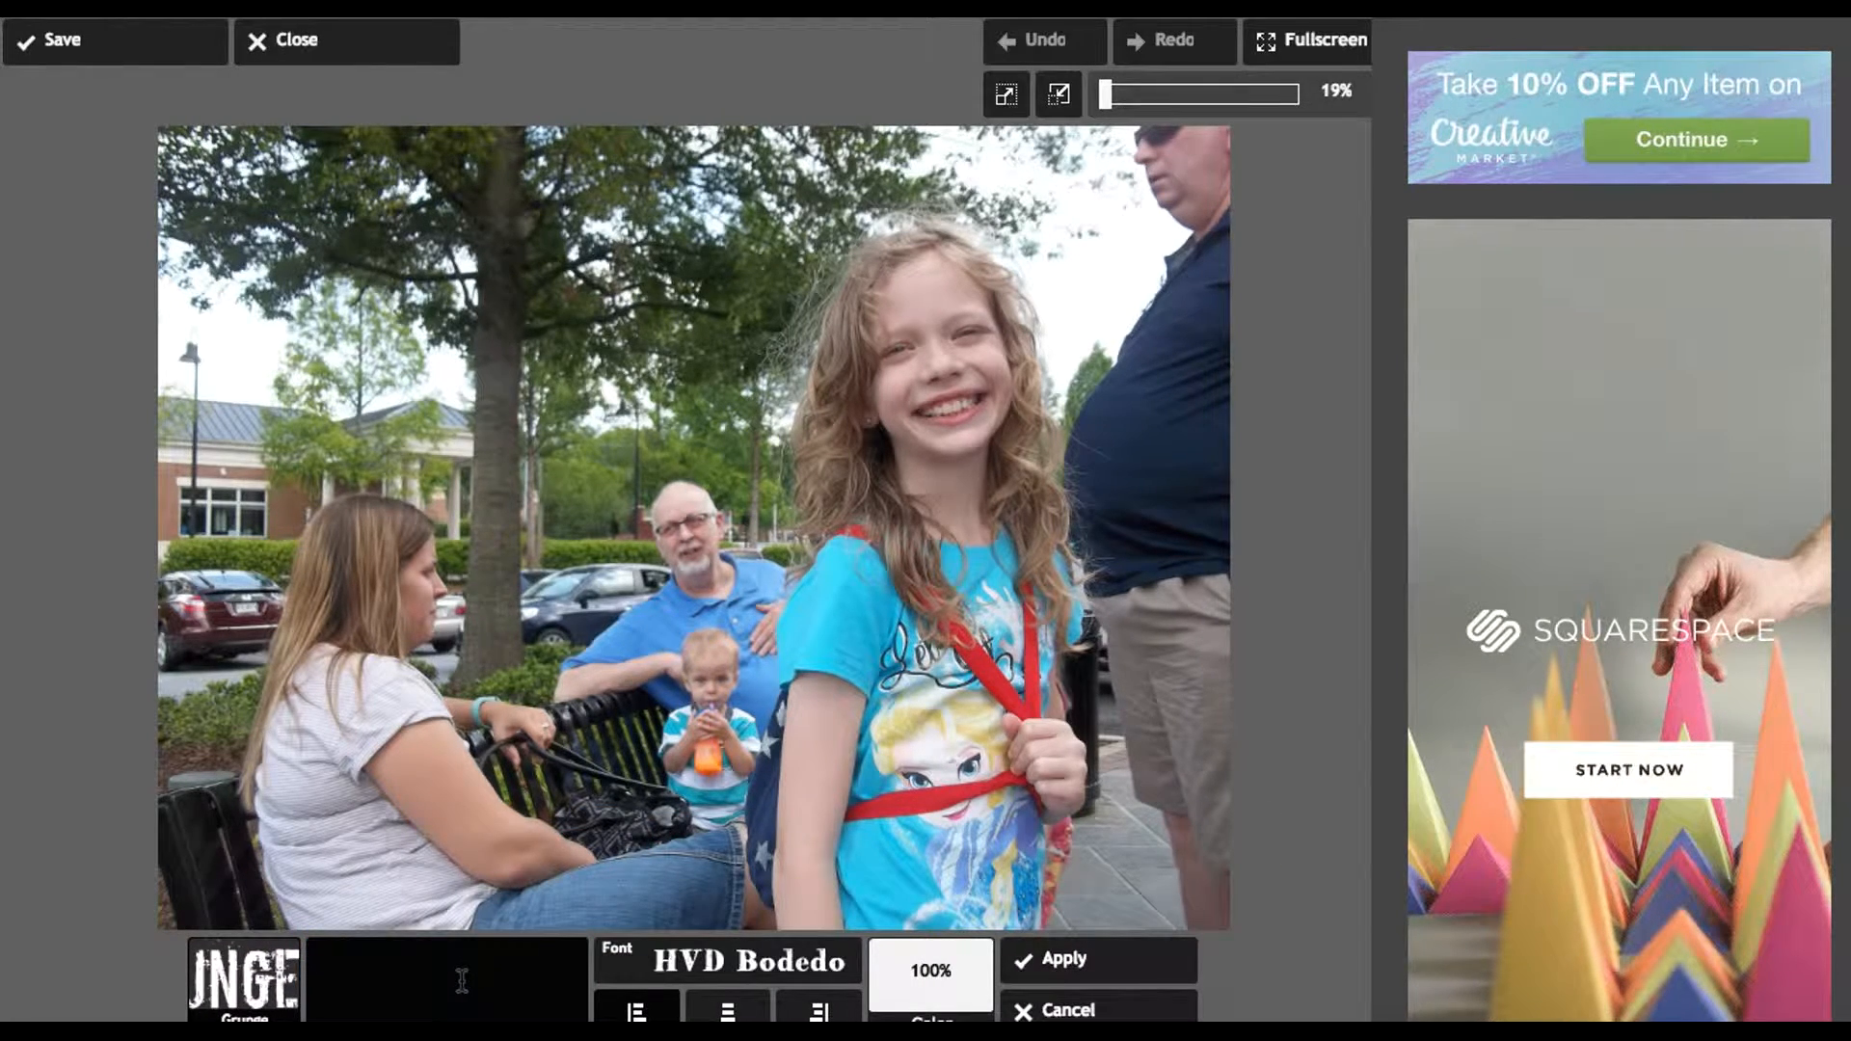
pyautogui.write('Aeesome')
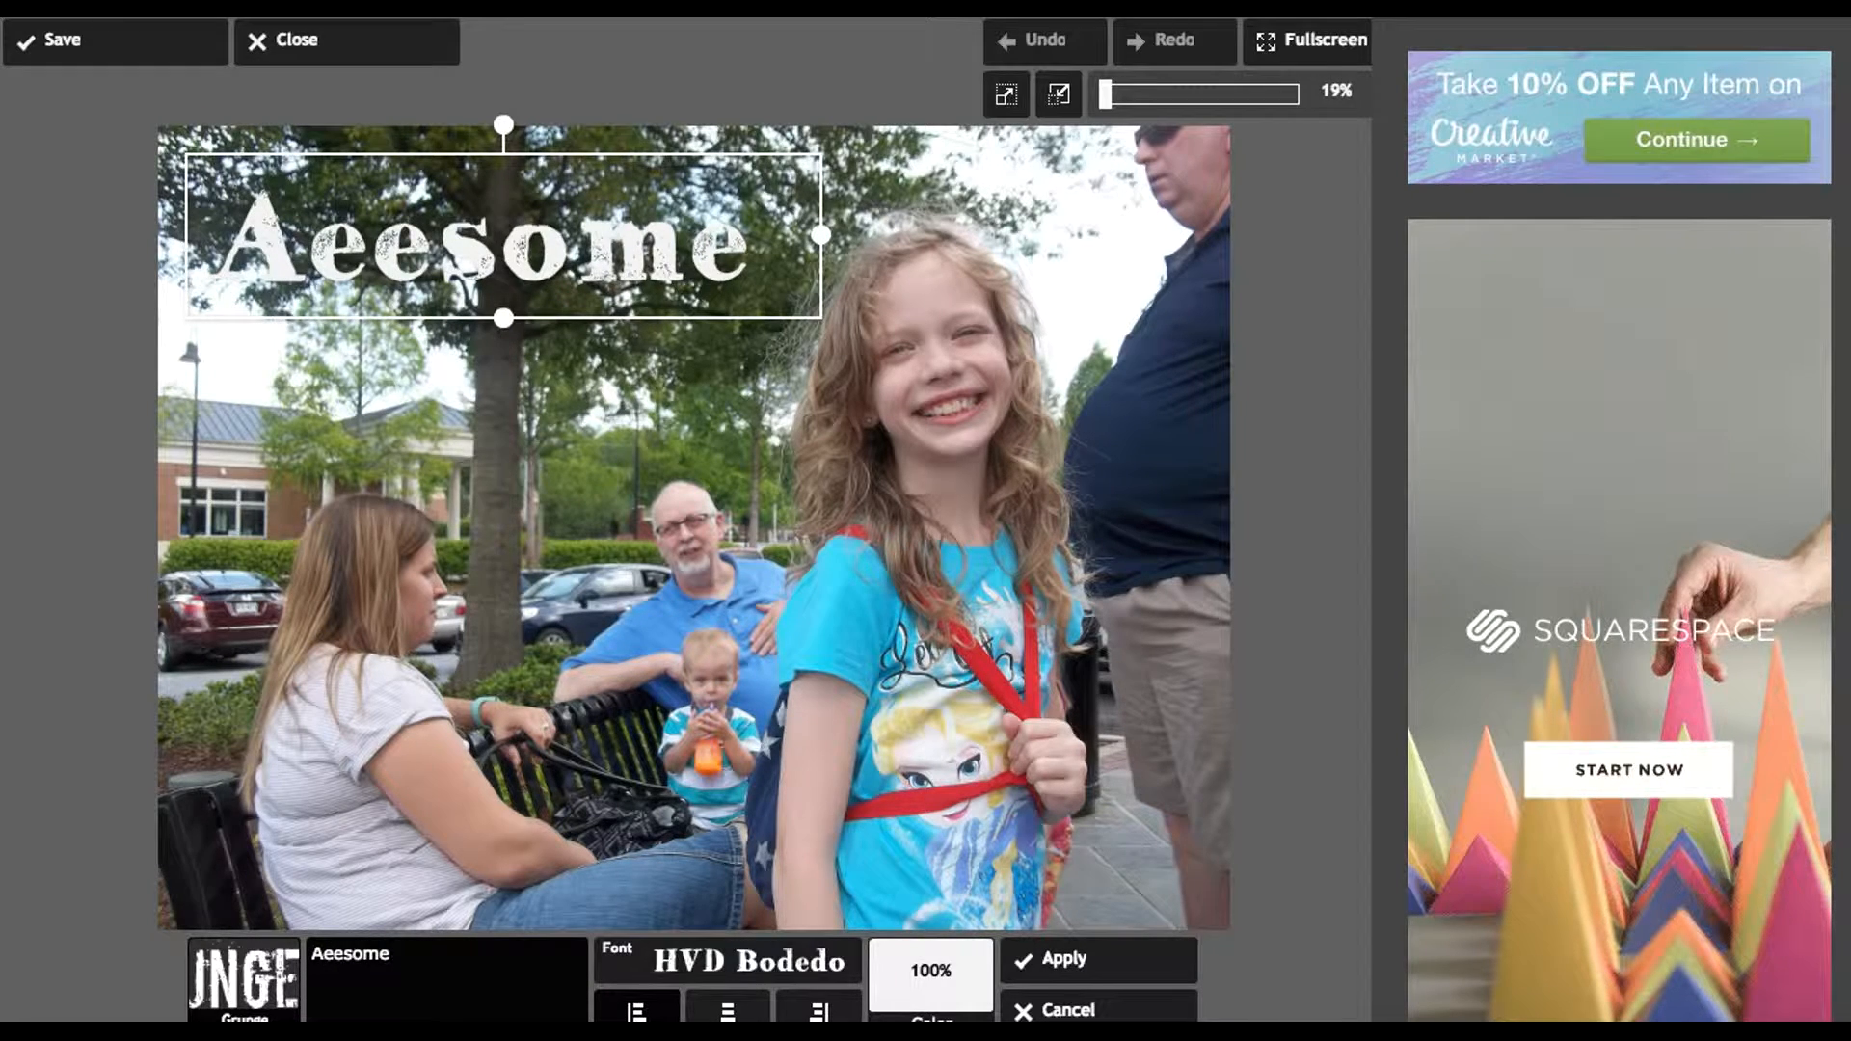
pyautogui.write(' Thumbnail')
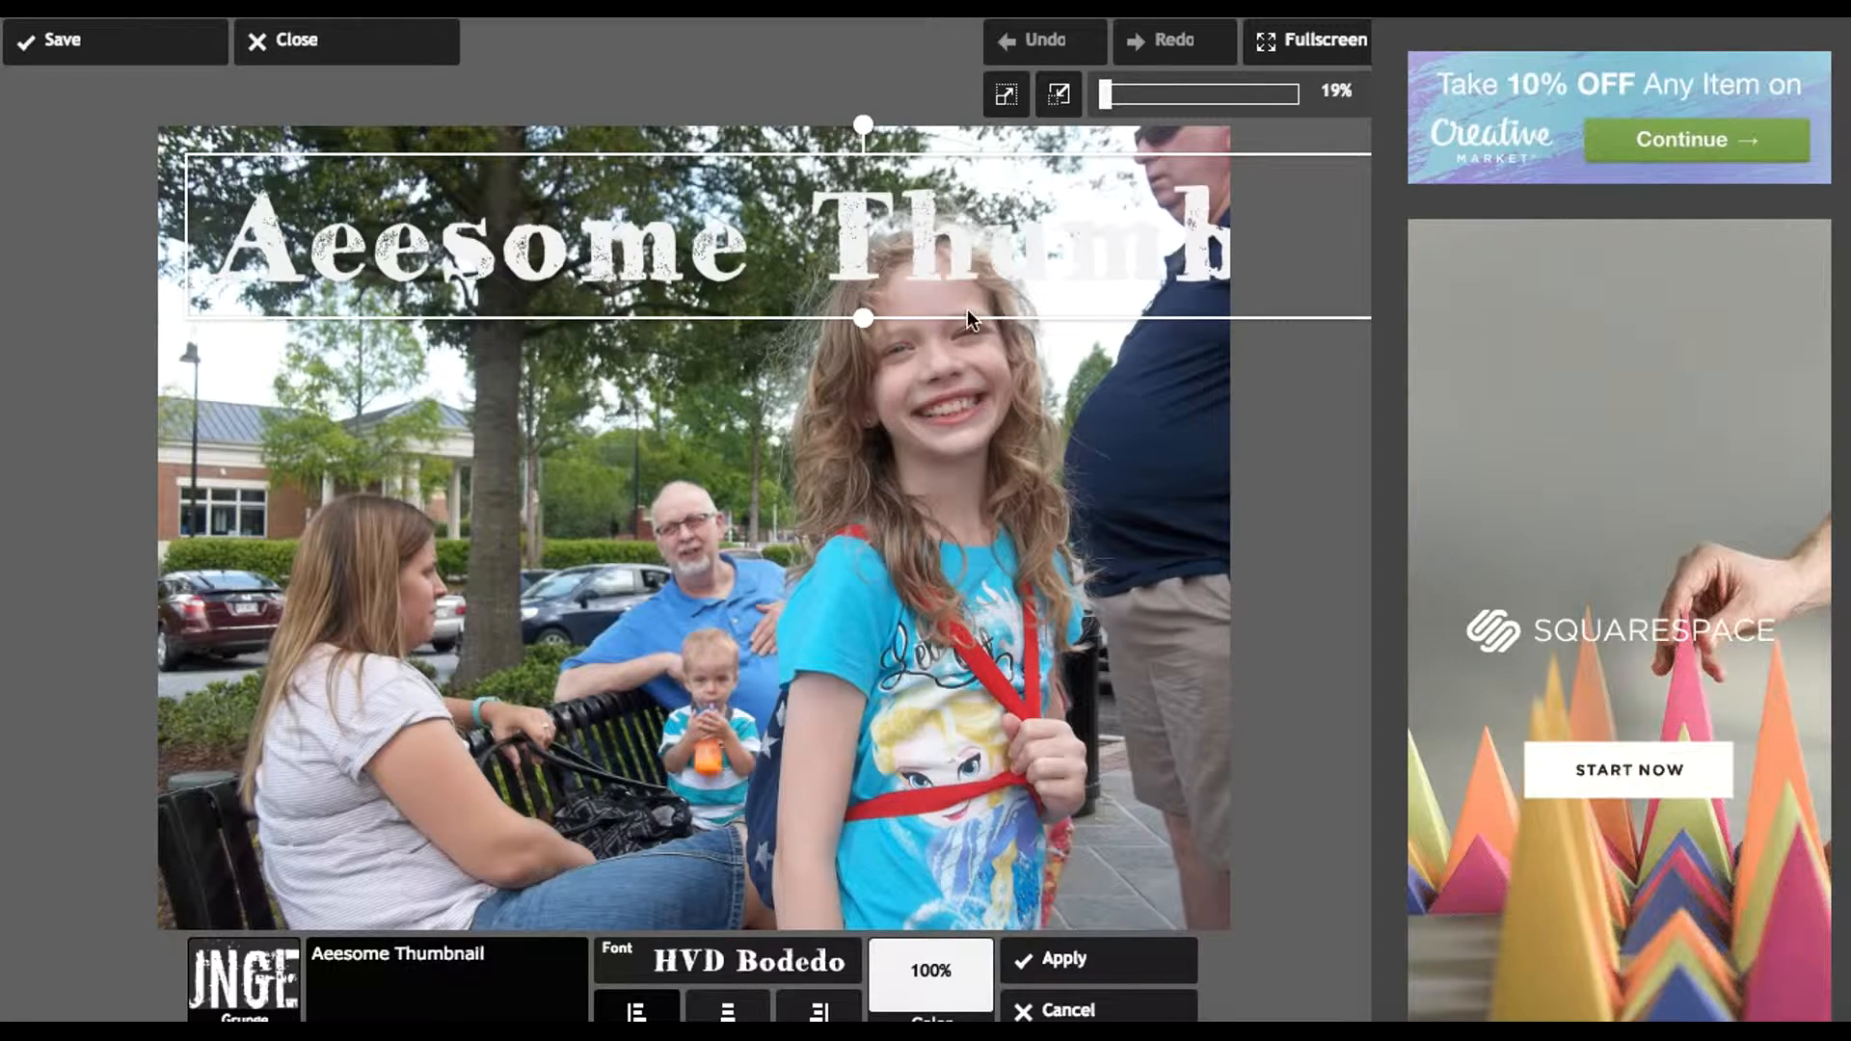
# - Shrink the text to fit within the photo's width and place it near the photo's lower edge
pyautogui.moveTo(1244, 289); pyautogui.dragTo(618, 405)
pyautogui.moveTo(902, 365); pyautogui.dragTo(967, 256)
pyautogui.moveTo(620, 256); pyautogui.dragTo(784, 854)
# - Correct the text to read "Awesome Thumbnail", move it up to about the middle of the photo and apply it
pyautogui.click(330, 978)
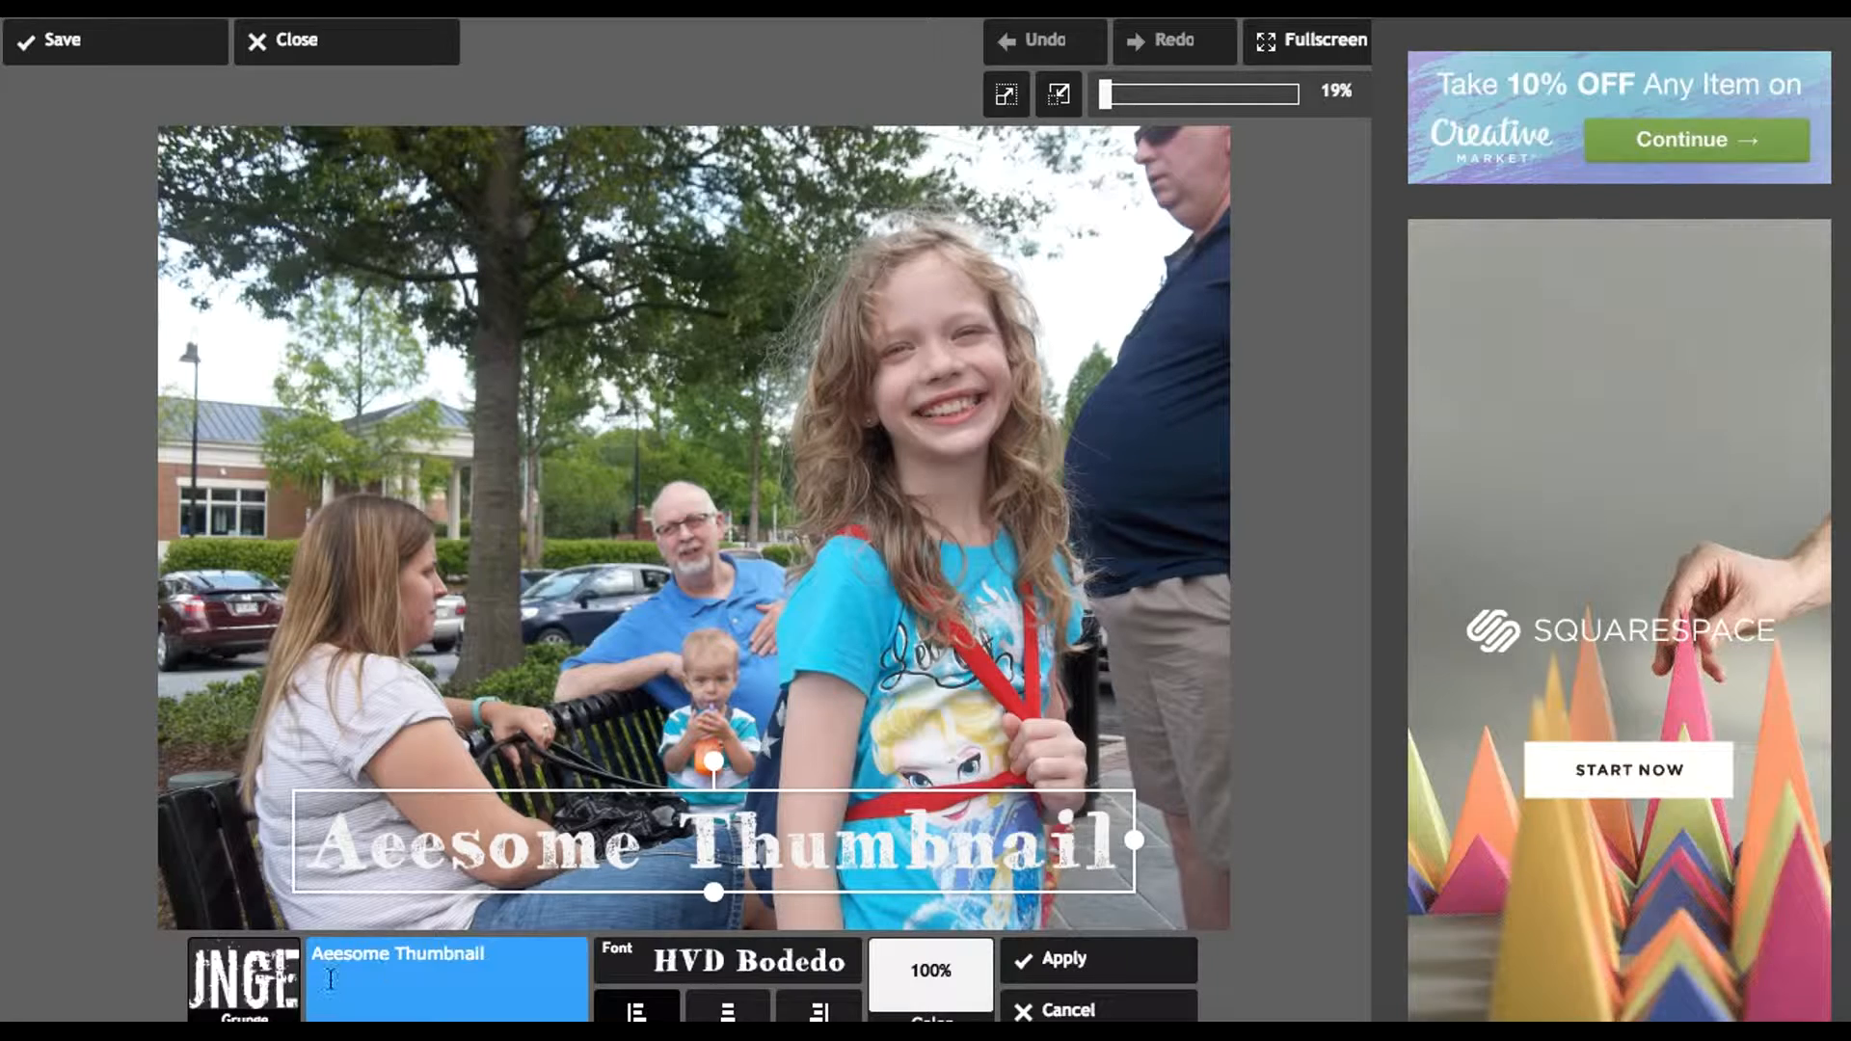
pyautogui.click(331, 962)
pyautogui.press('BackSpace')
pyautogui.write('w')
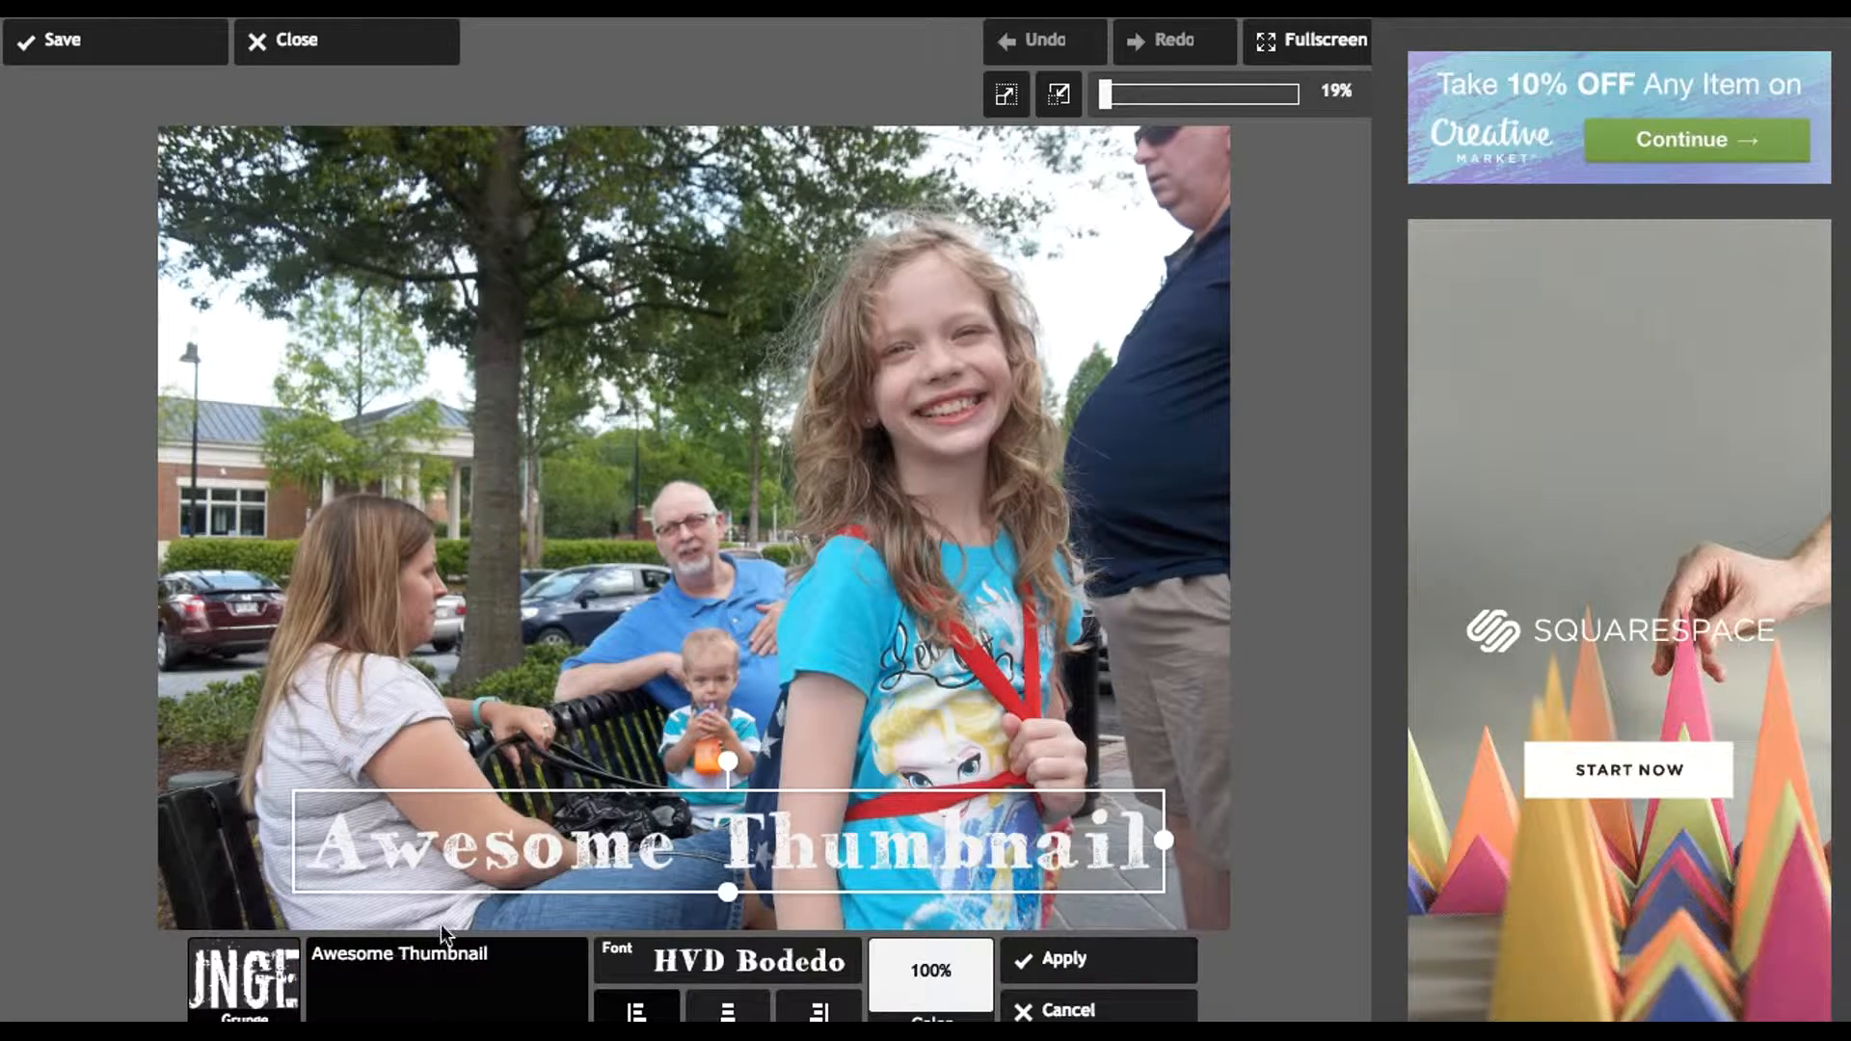
pyautogui.moveTo(716, 796); pyautogui.dragTo(652, 593)
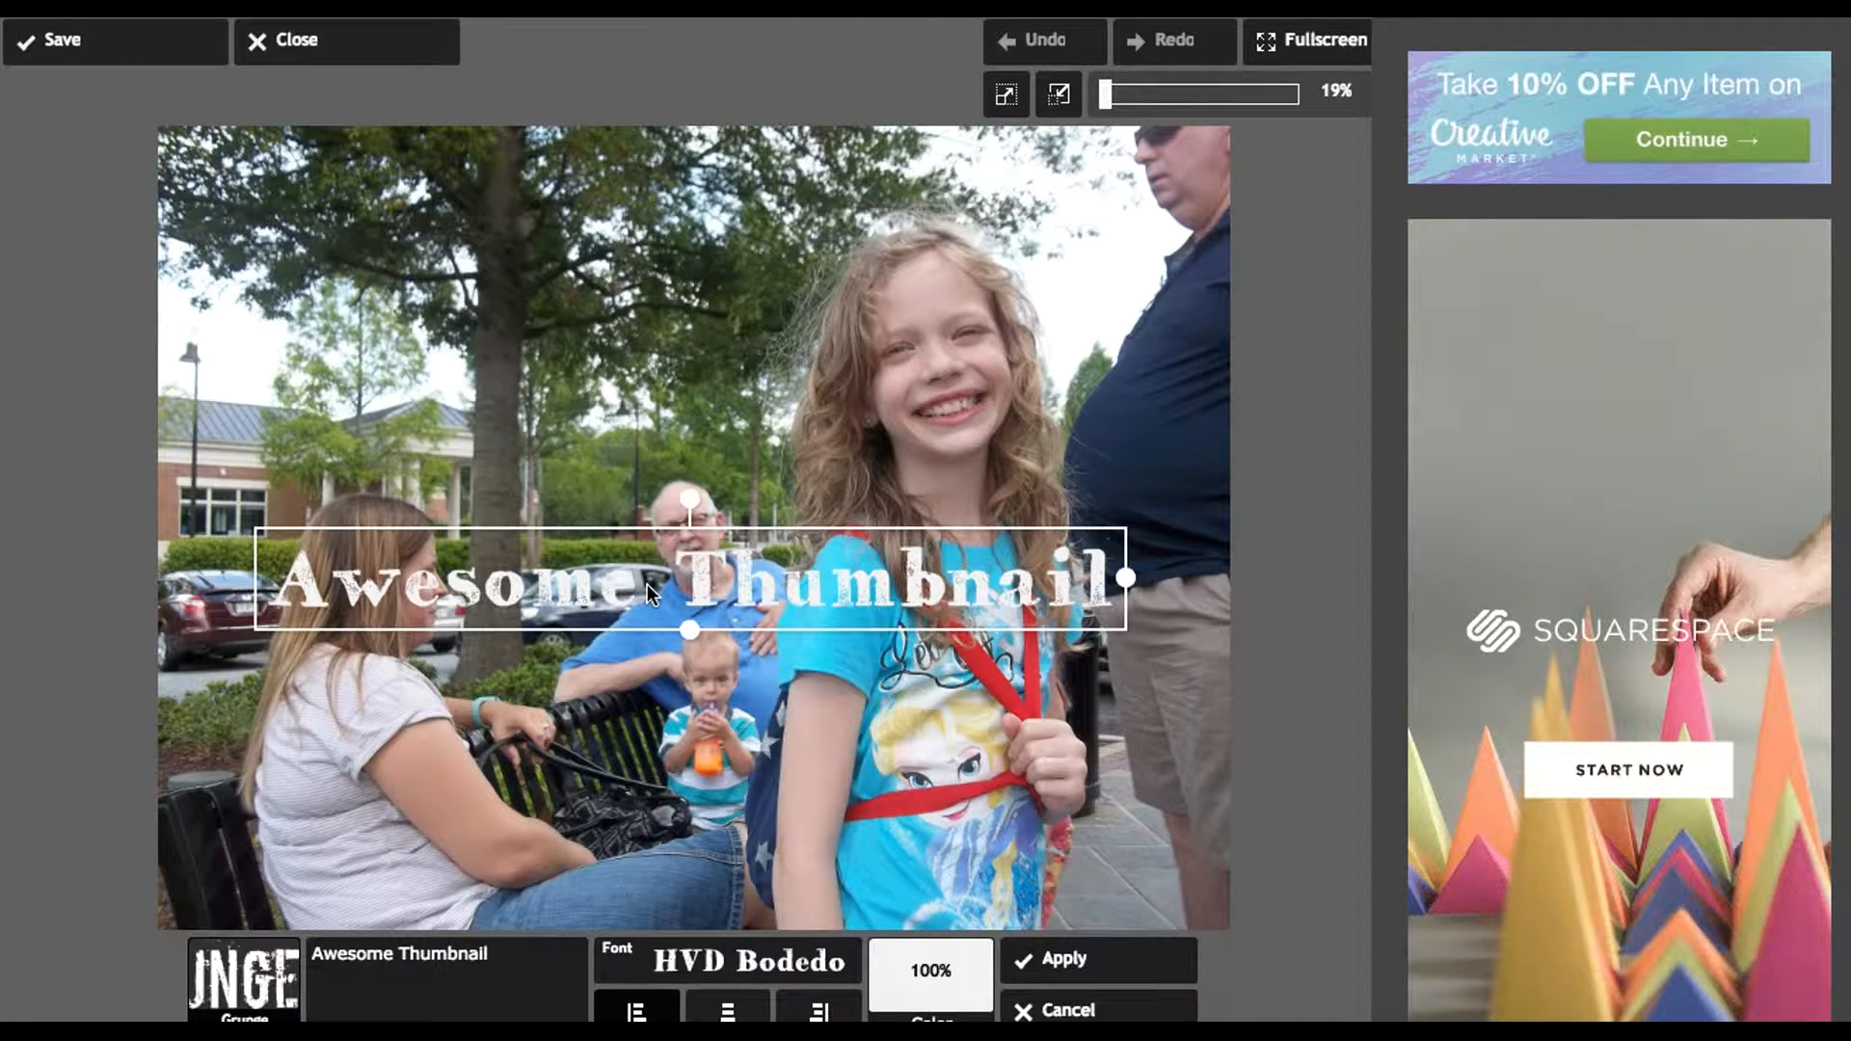
pyautogui.click(1049, 964)
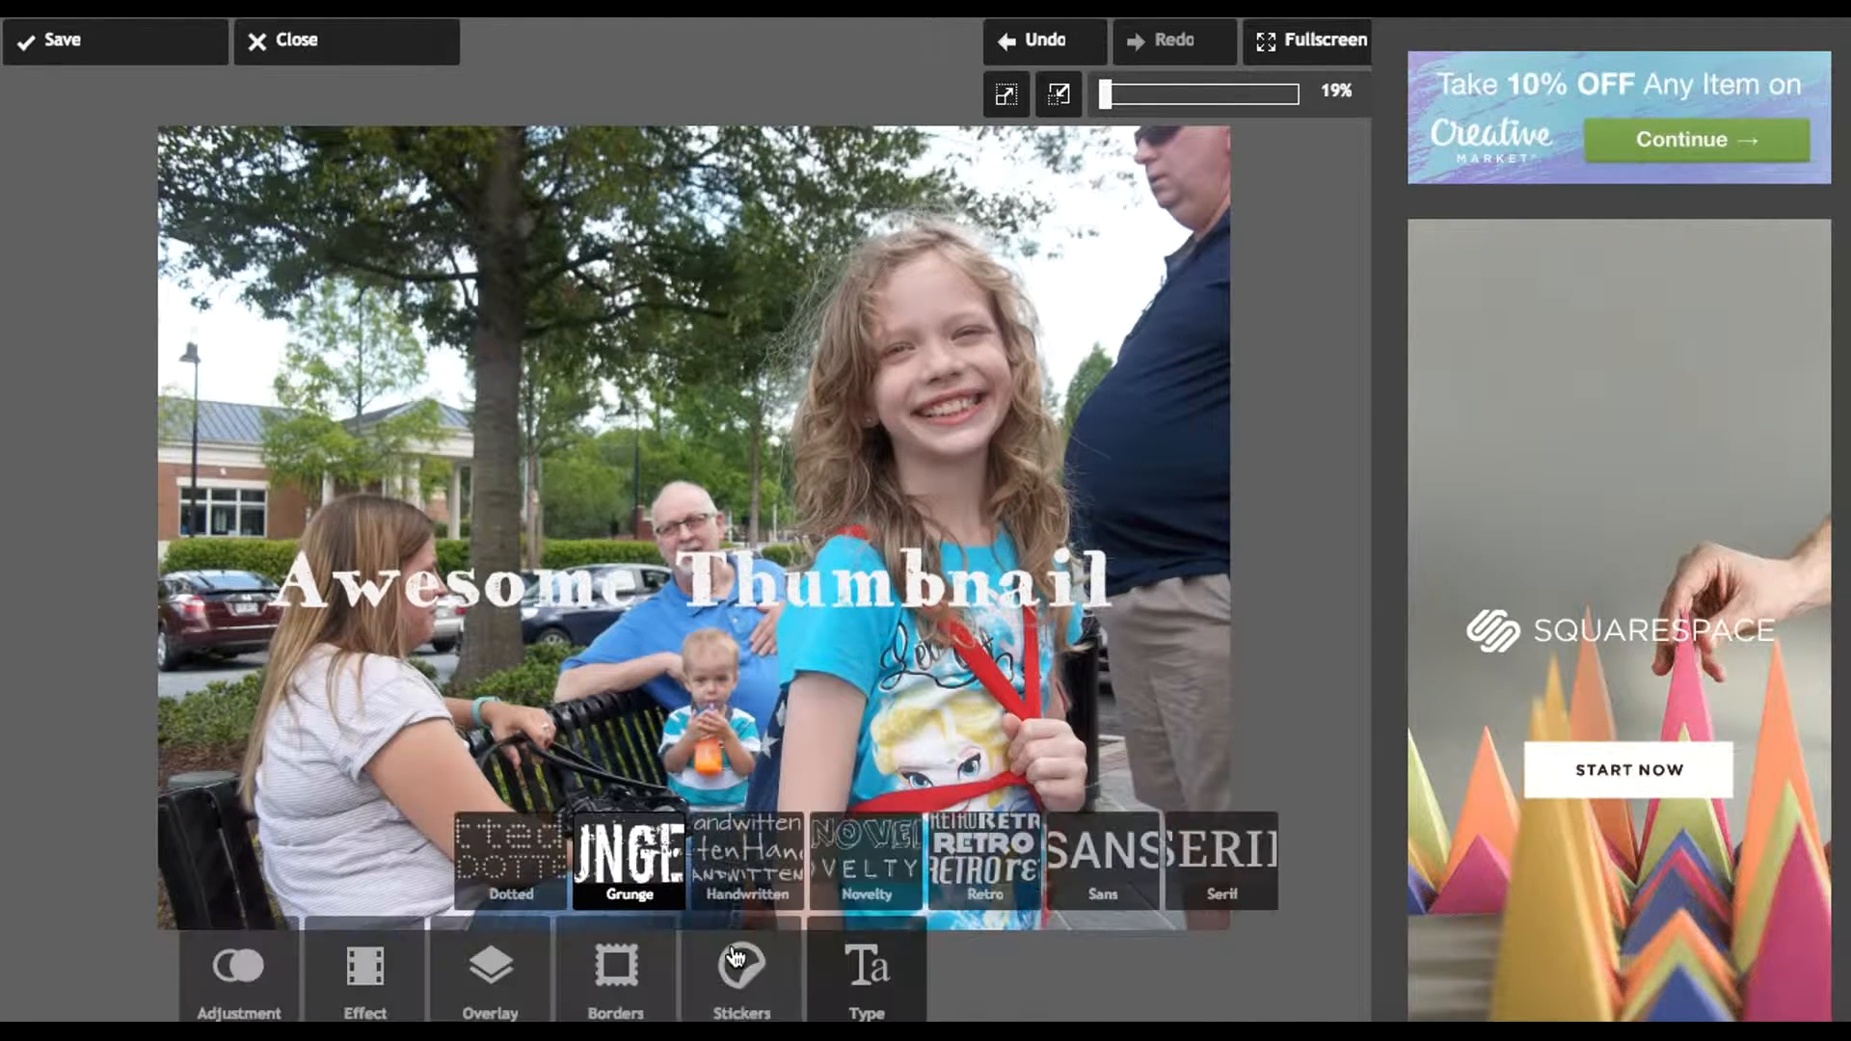
# - Apply the Anne effect from the Default effect set to the photo at an amount of 100
pyautogui.click(317, 978)
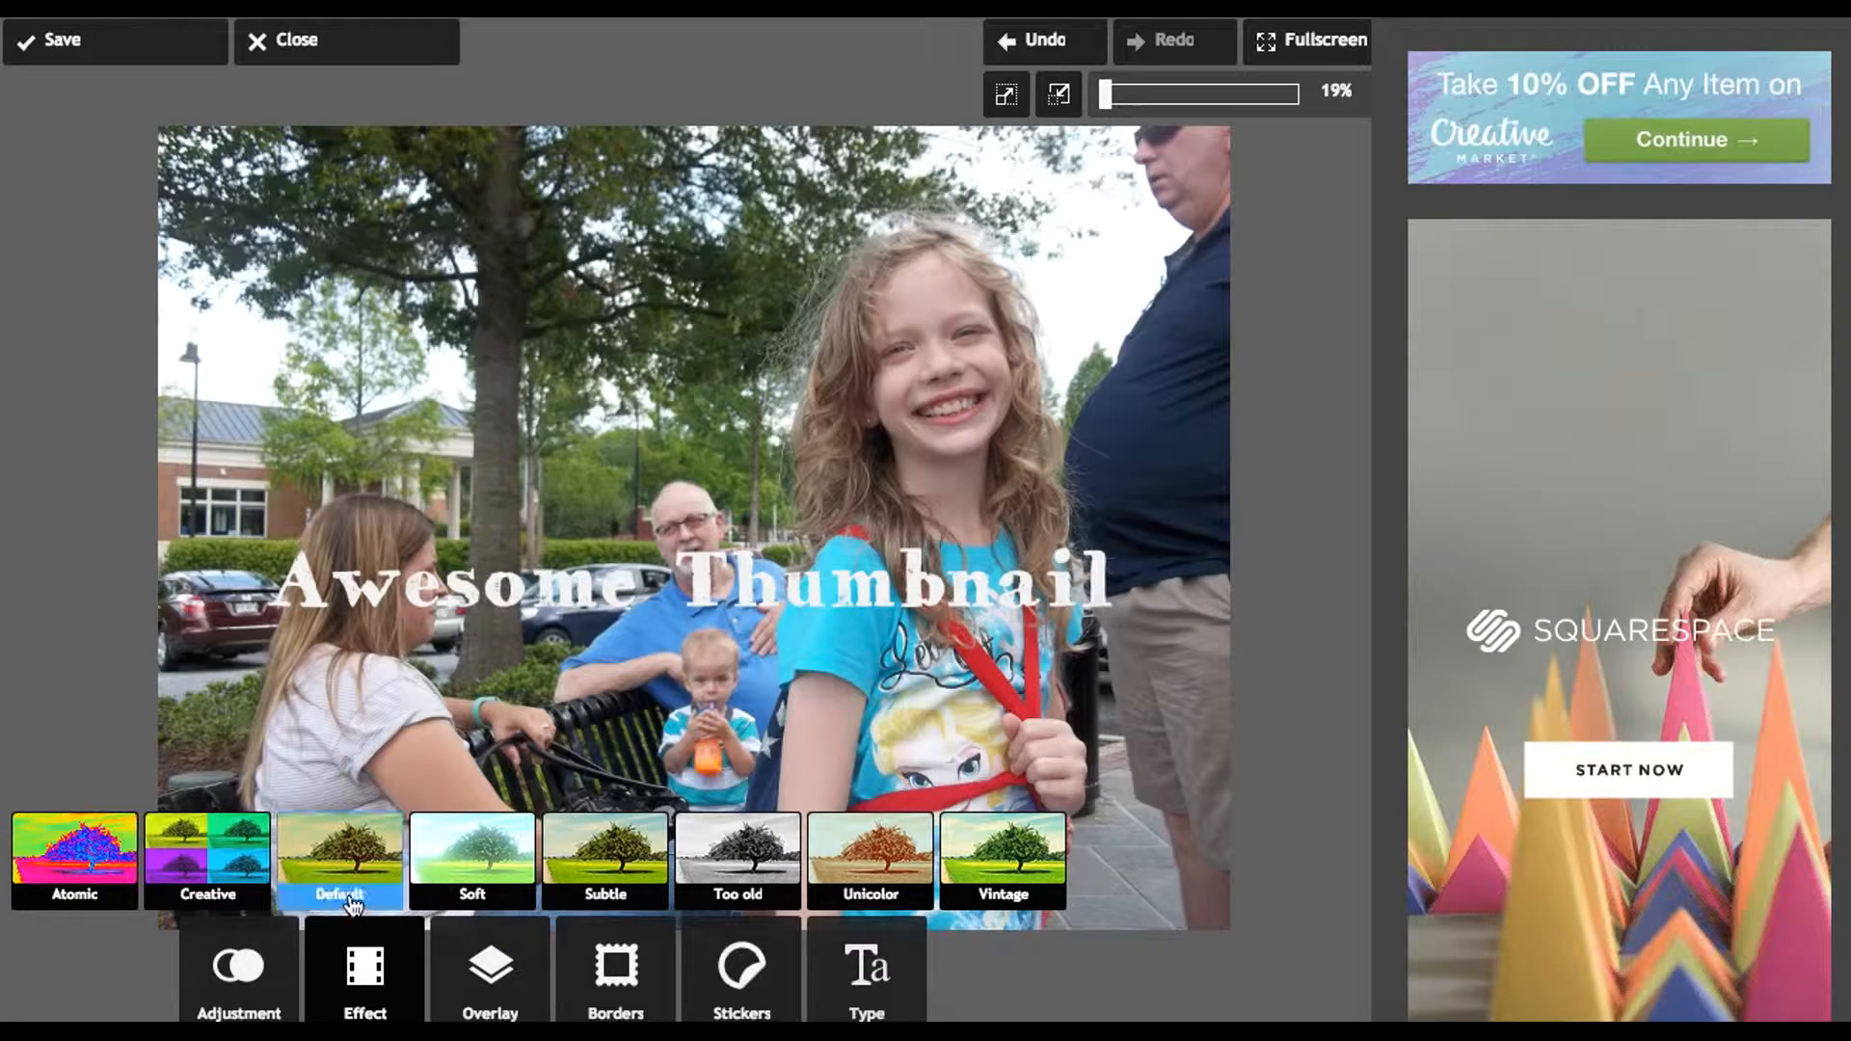
pyautogui.click(339, 878)
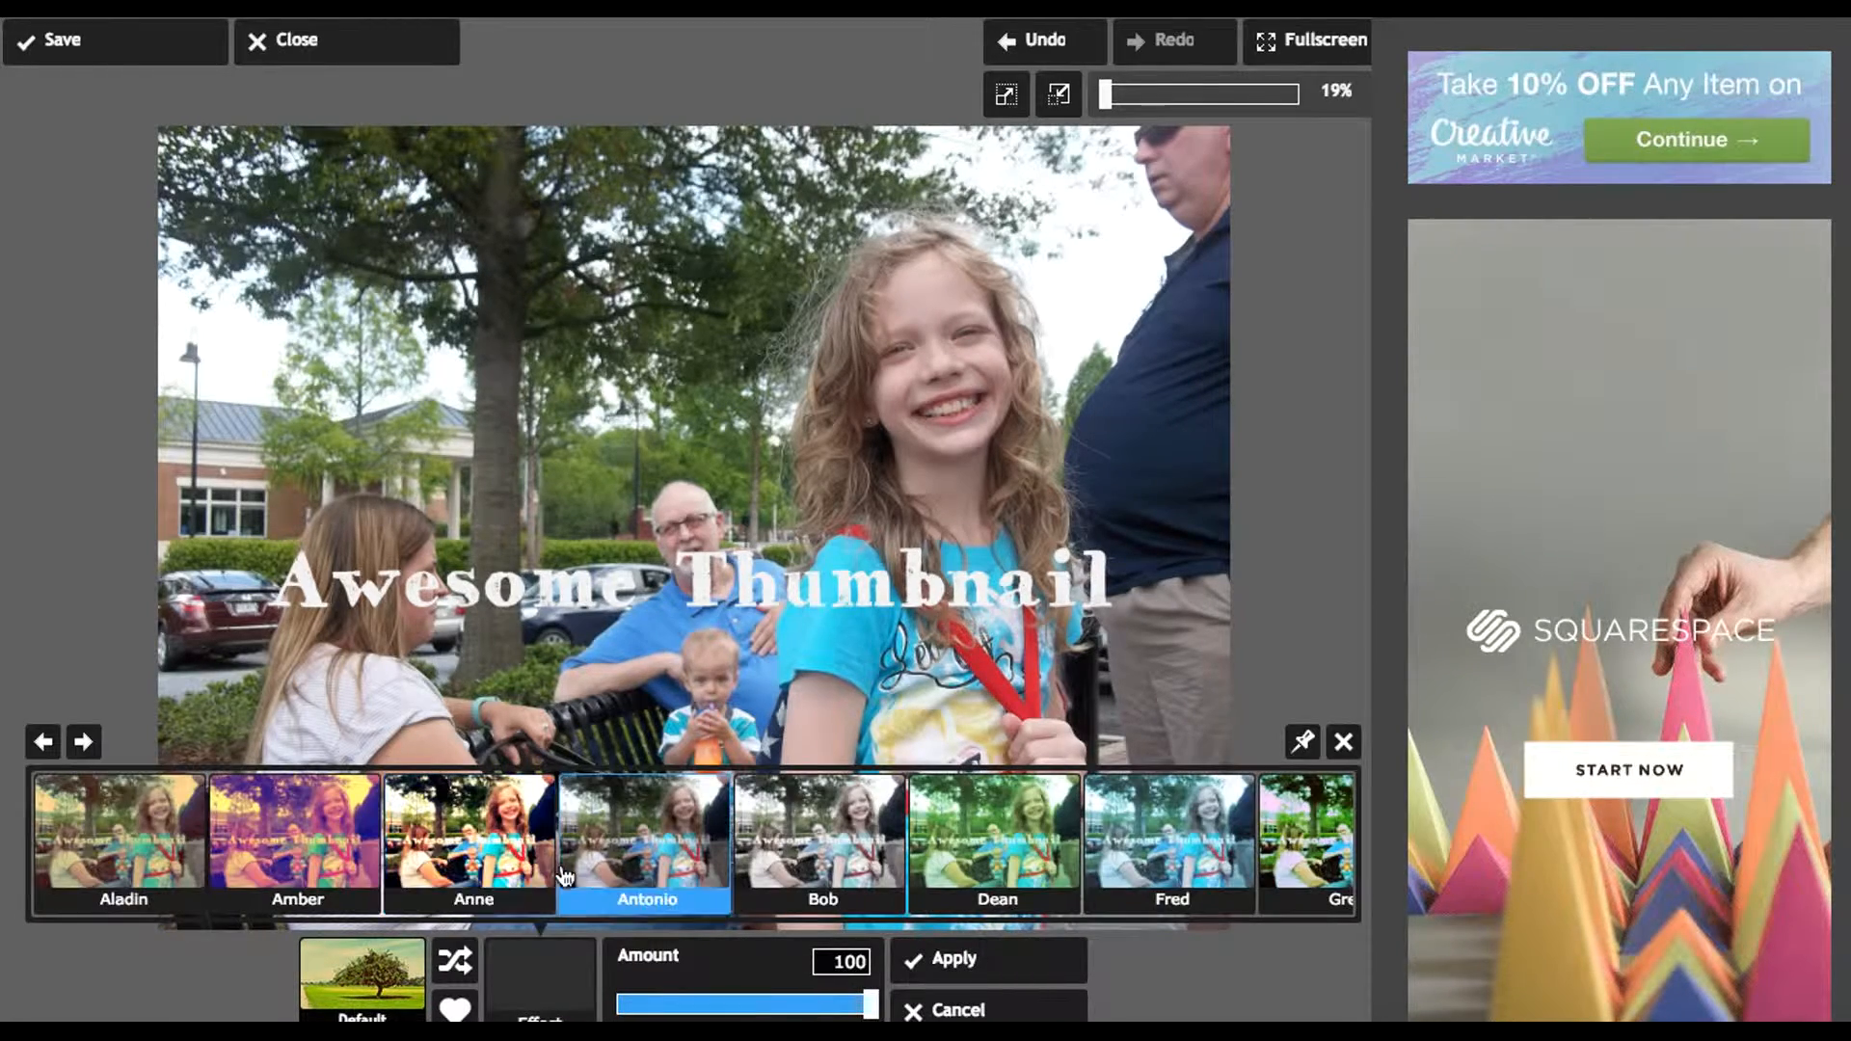
pyautogui.click(455, 835)
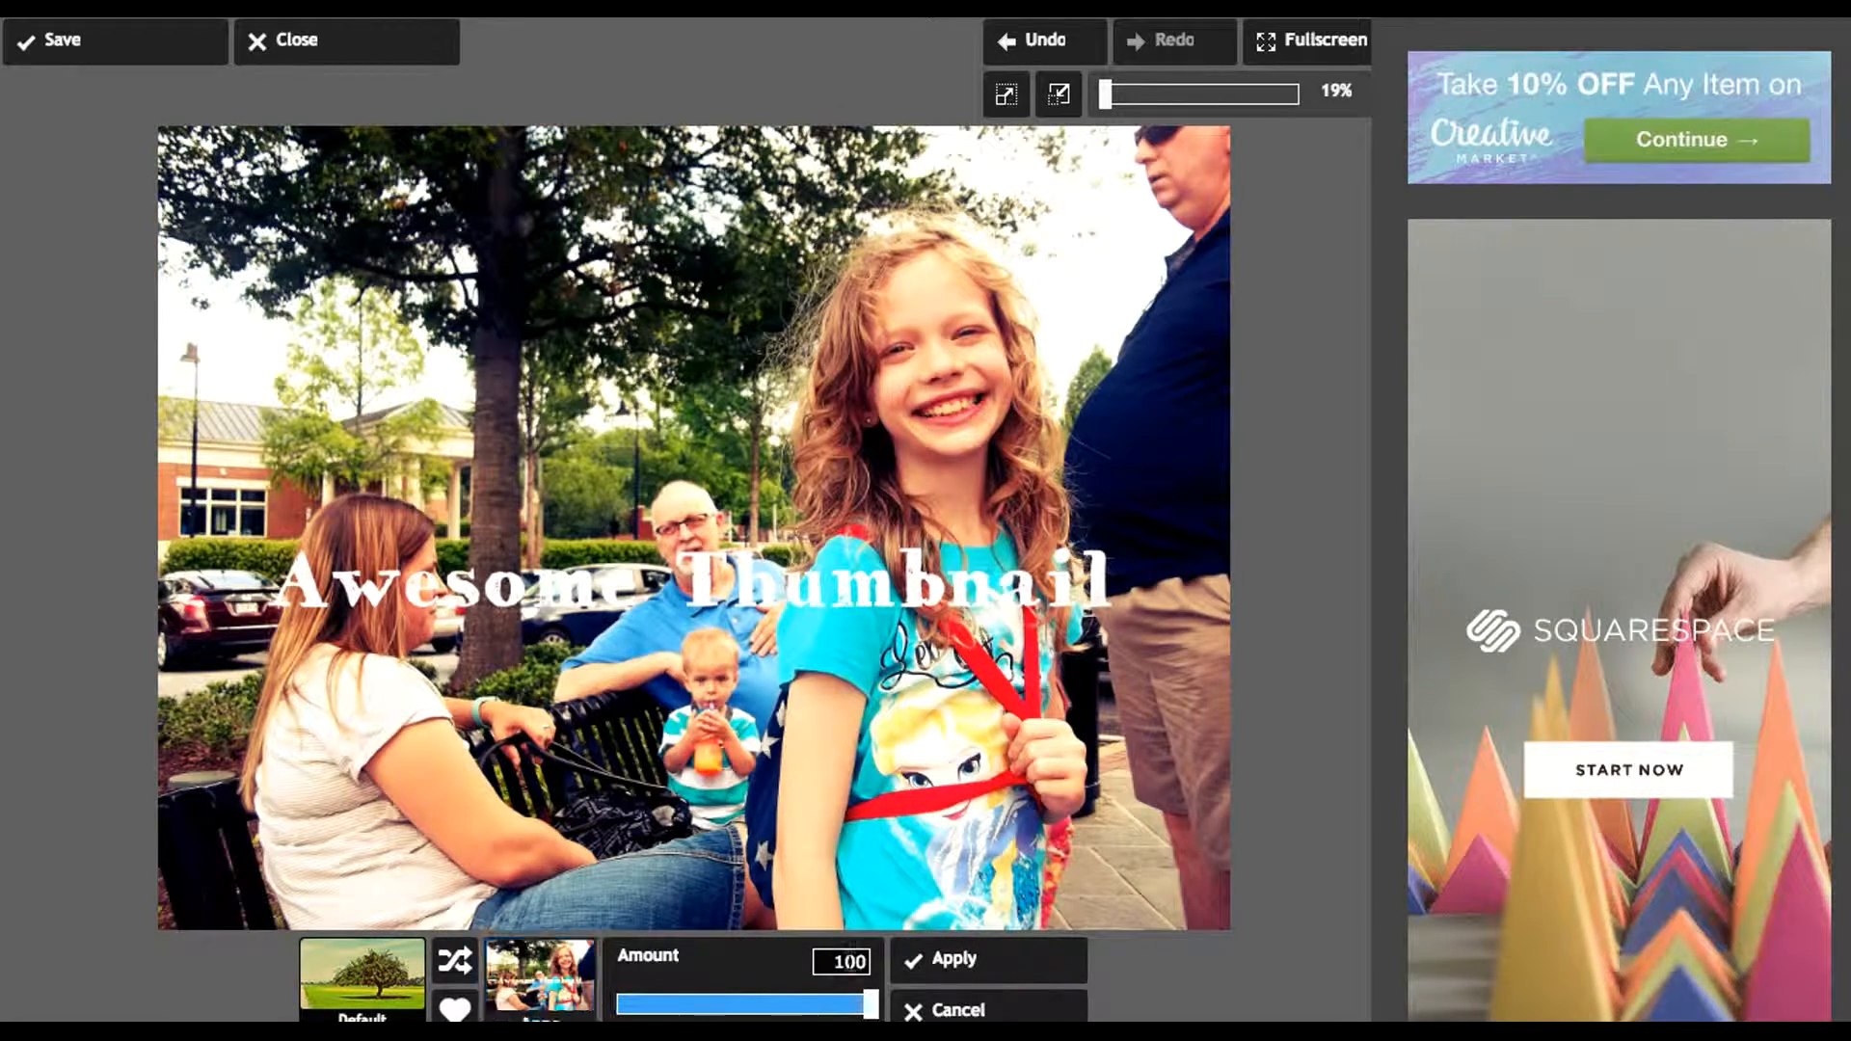
pyautogui.click(933, 957)
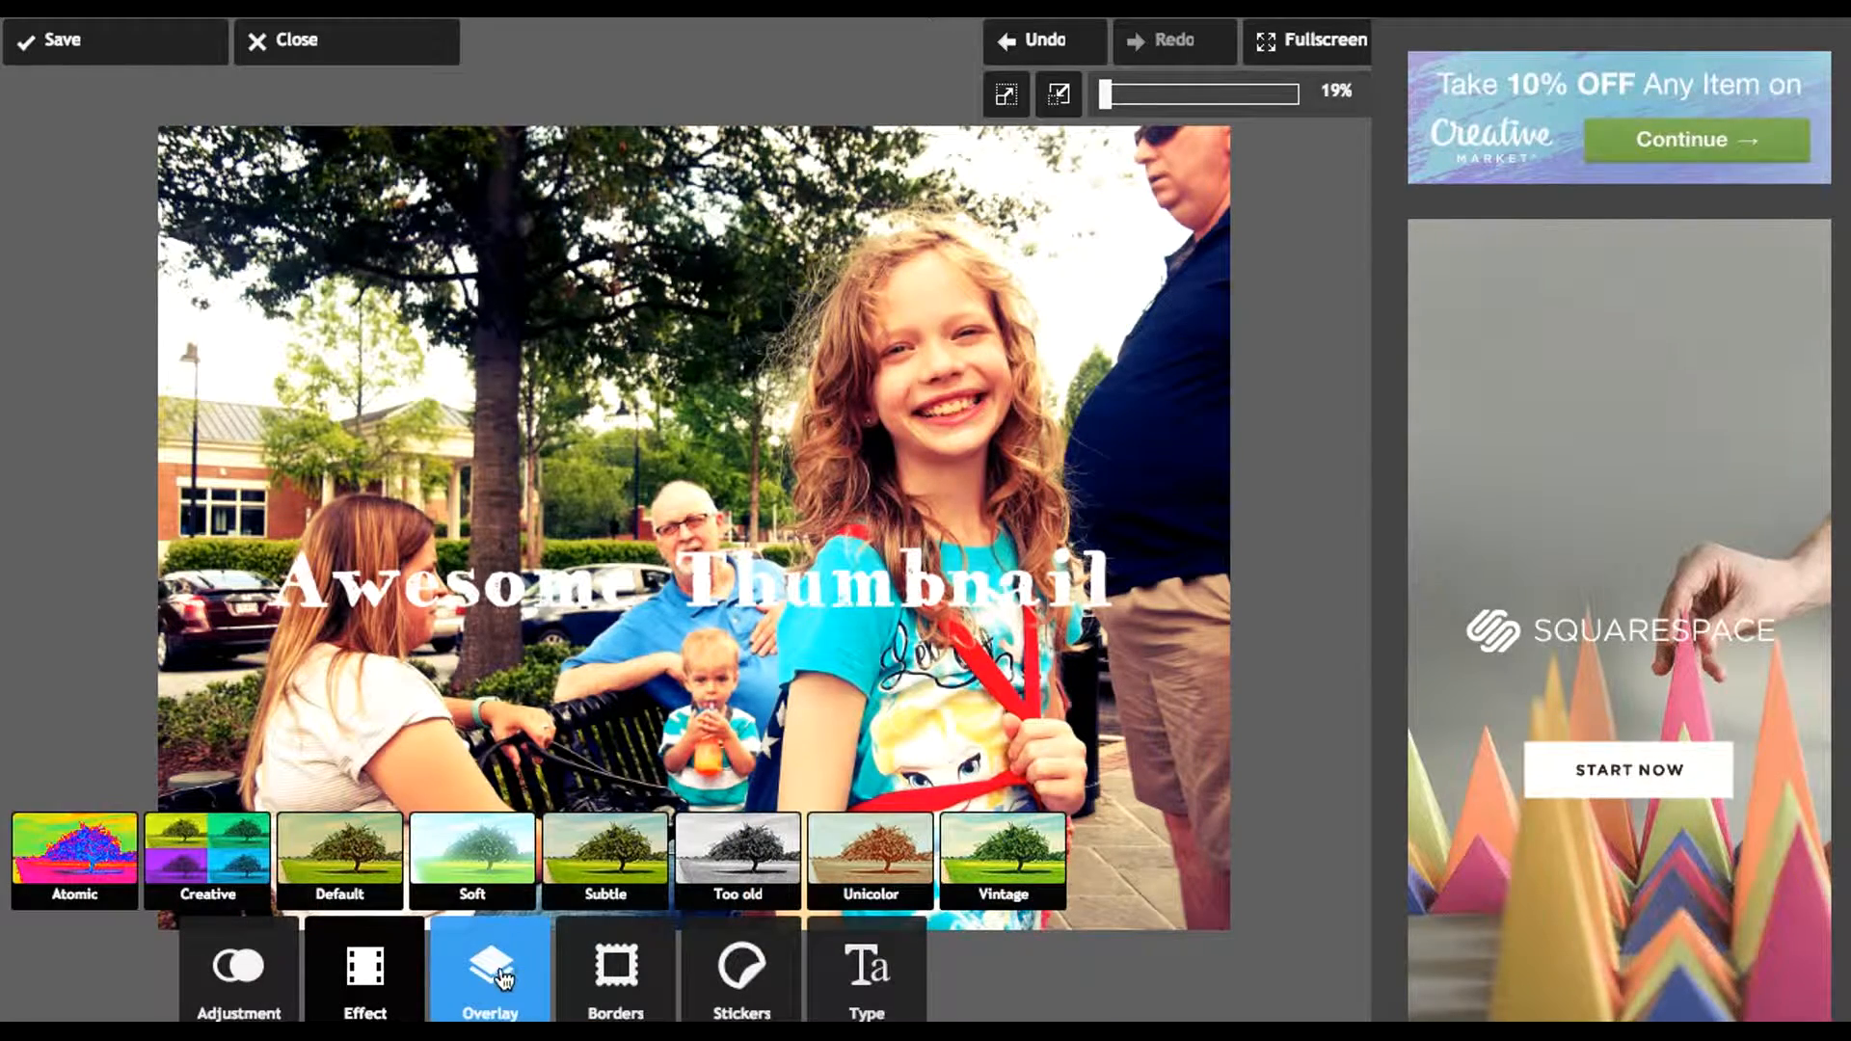
# - Apply the Beam overlay from the Retro poster set to the photo at an amount of 100
pyautogui.click(511, 979)
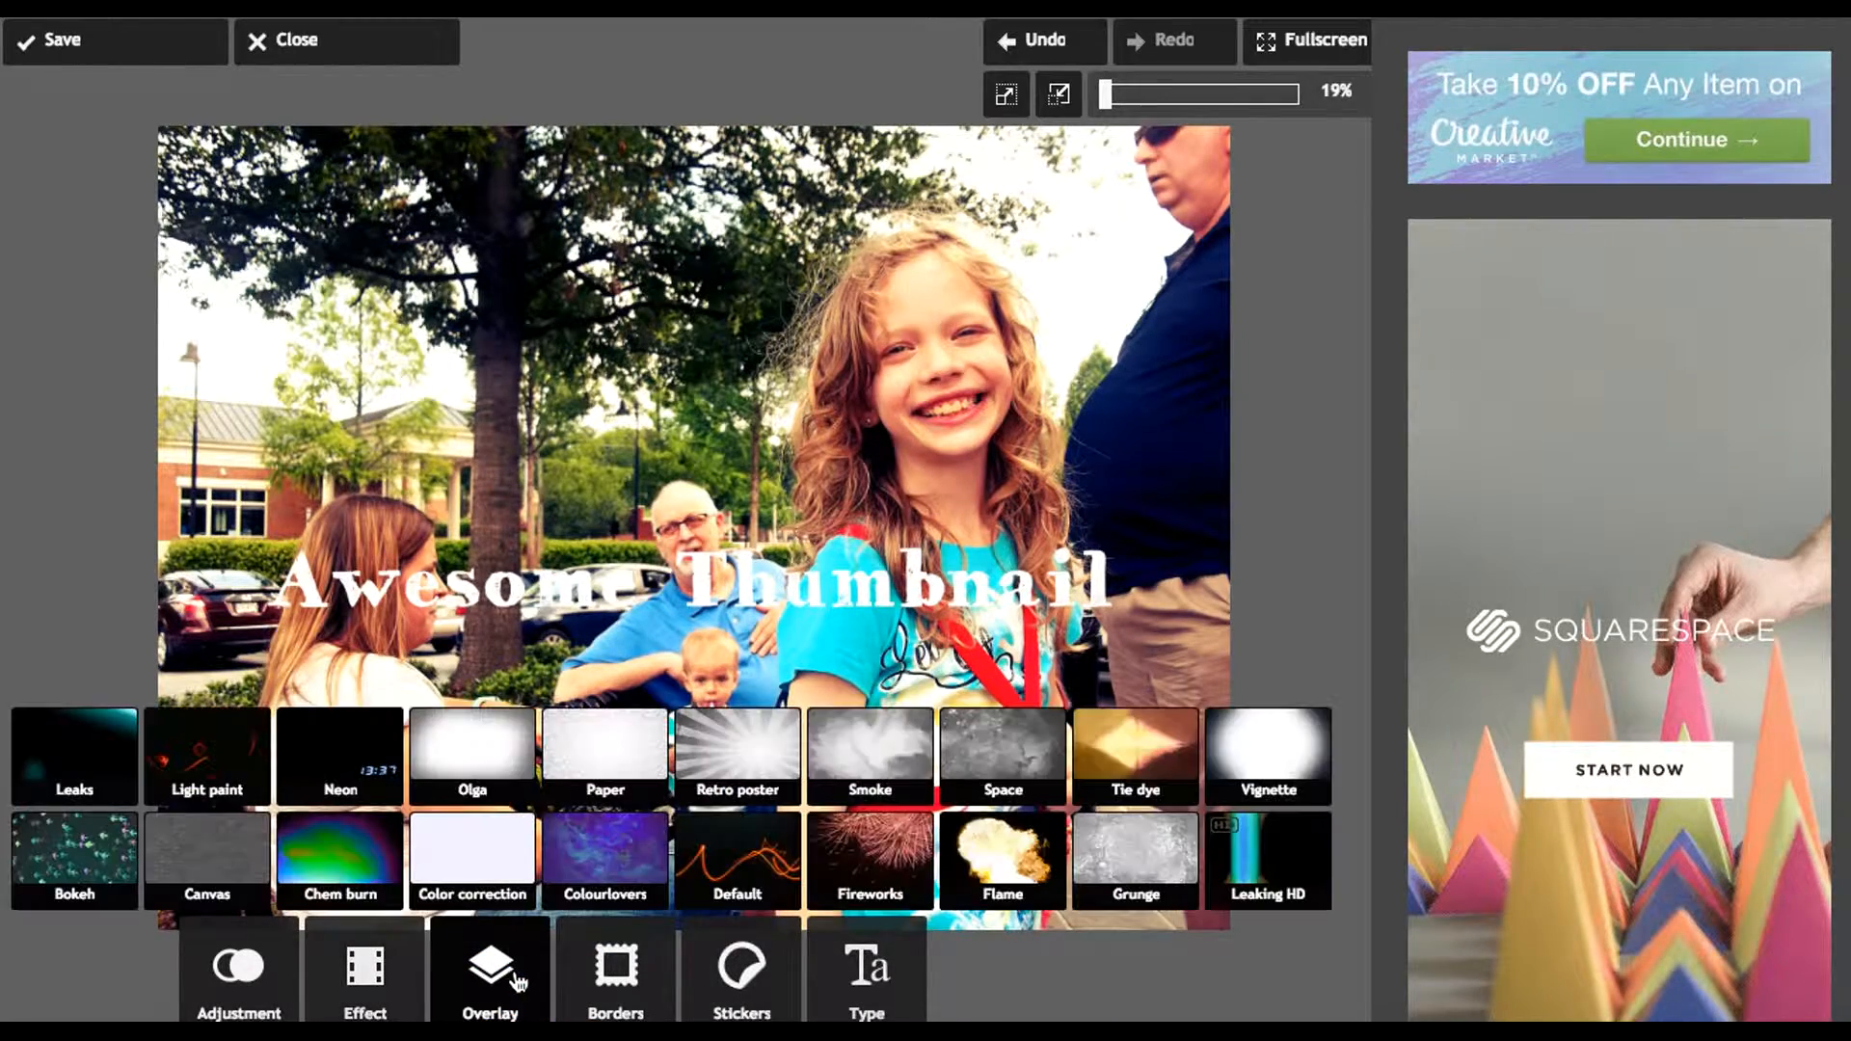
pyautogui.click(738, 760)
pyautogui.click(968, 960)
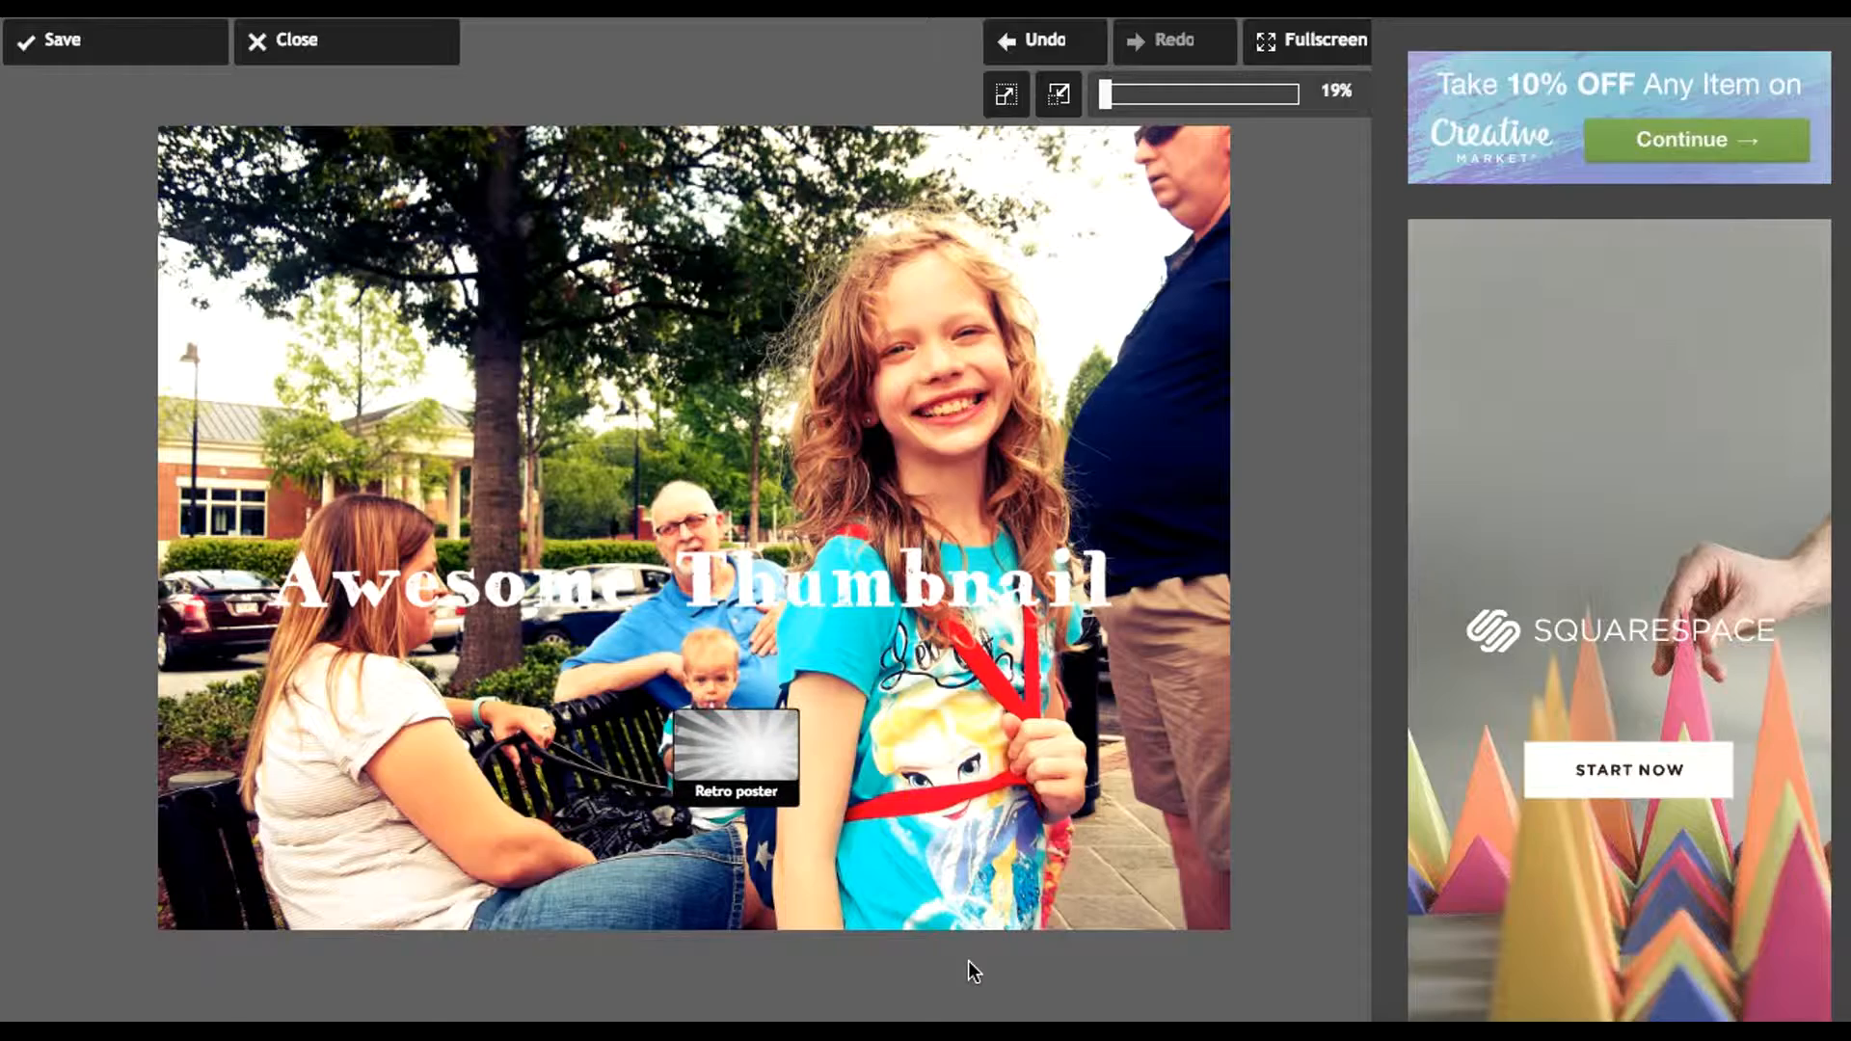
pyautogui.click(702, 889)
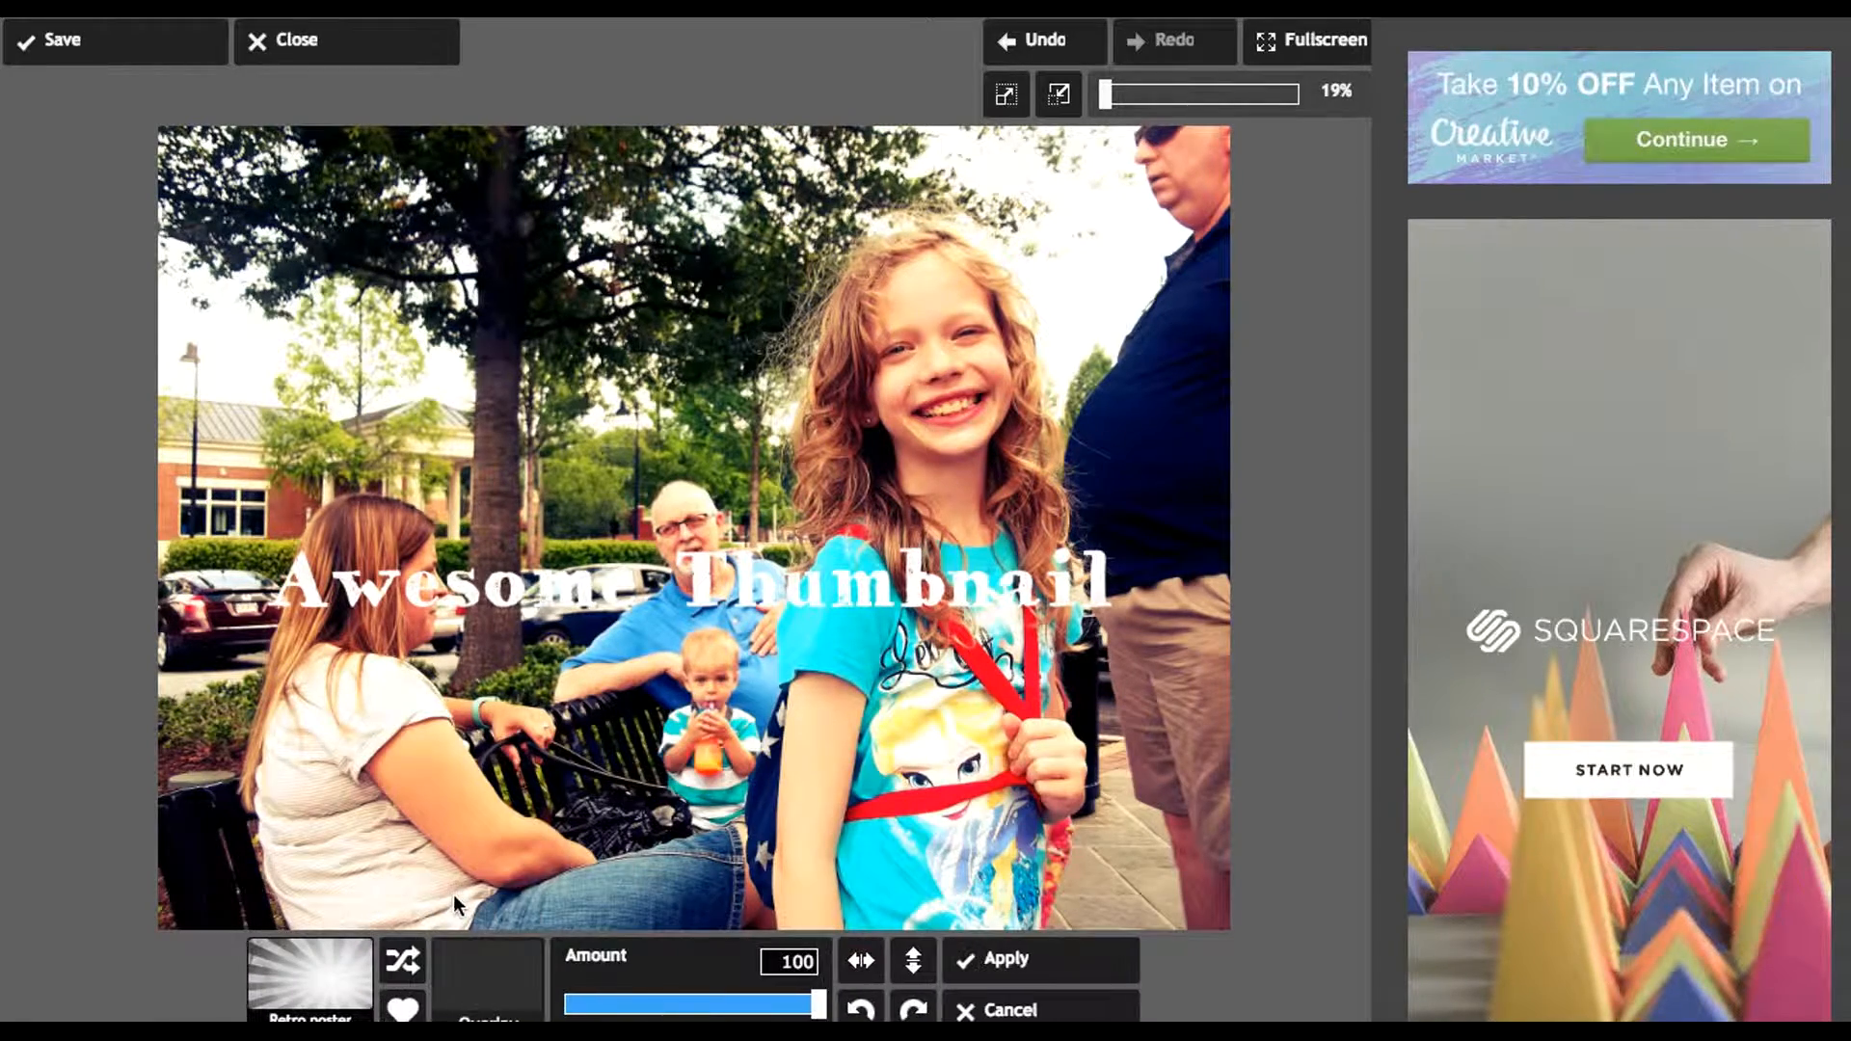
pyautogui.click(128, 831)
pyautogui.click(1034, 964)
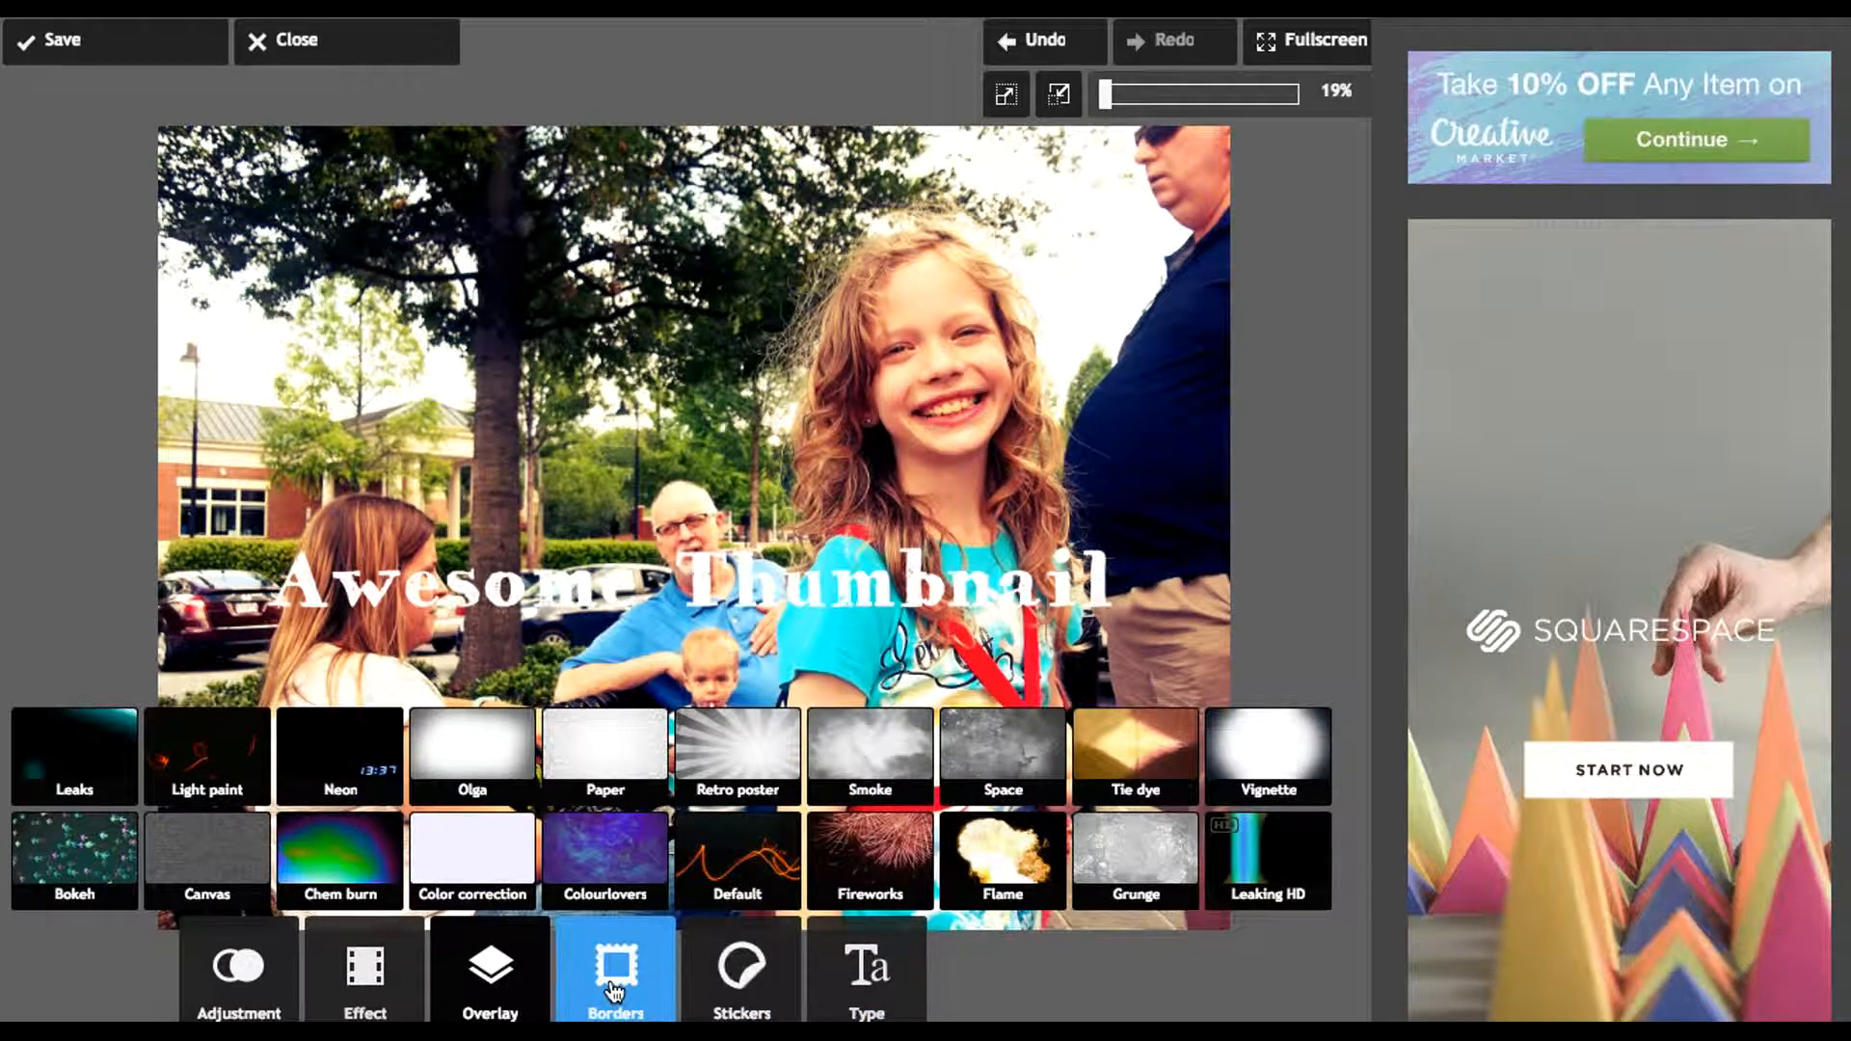
pyautogui.click(717, 767)
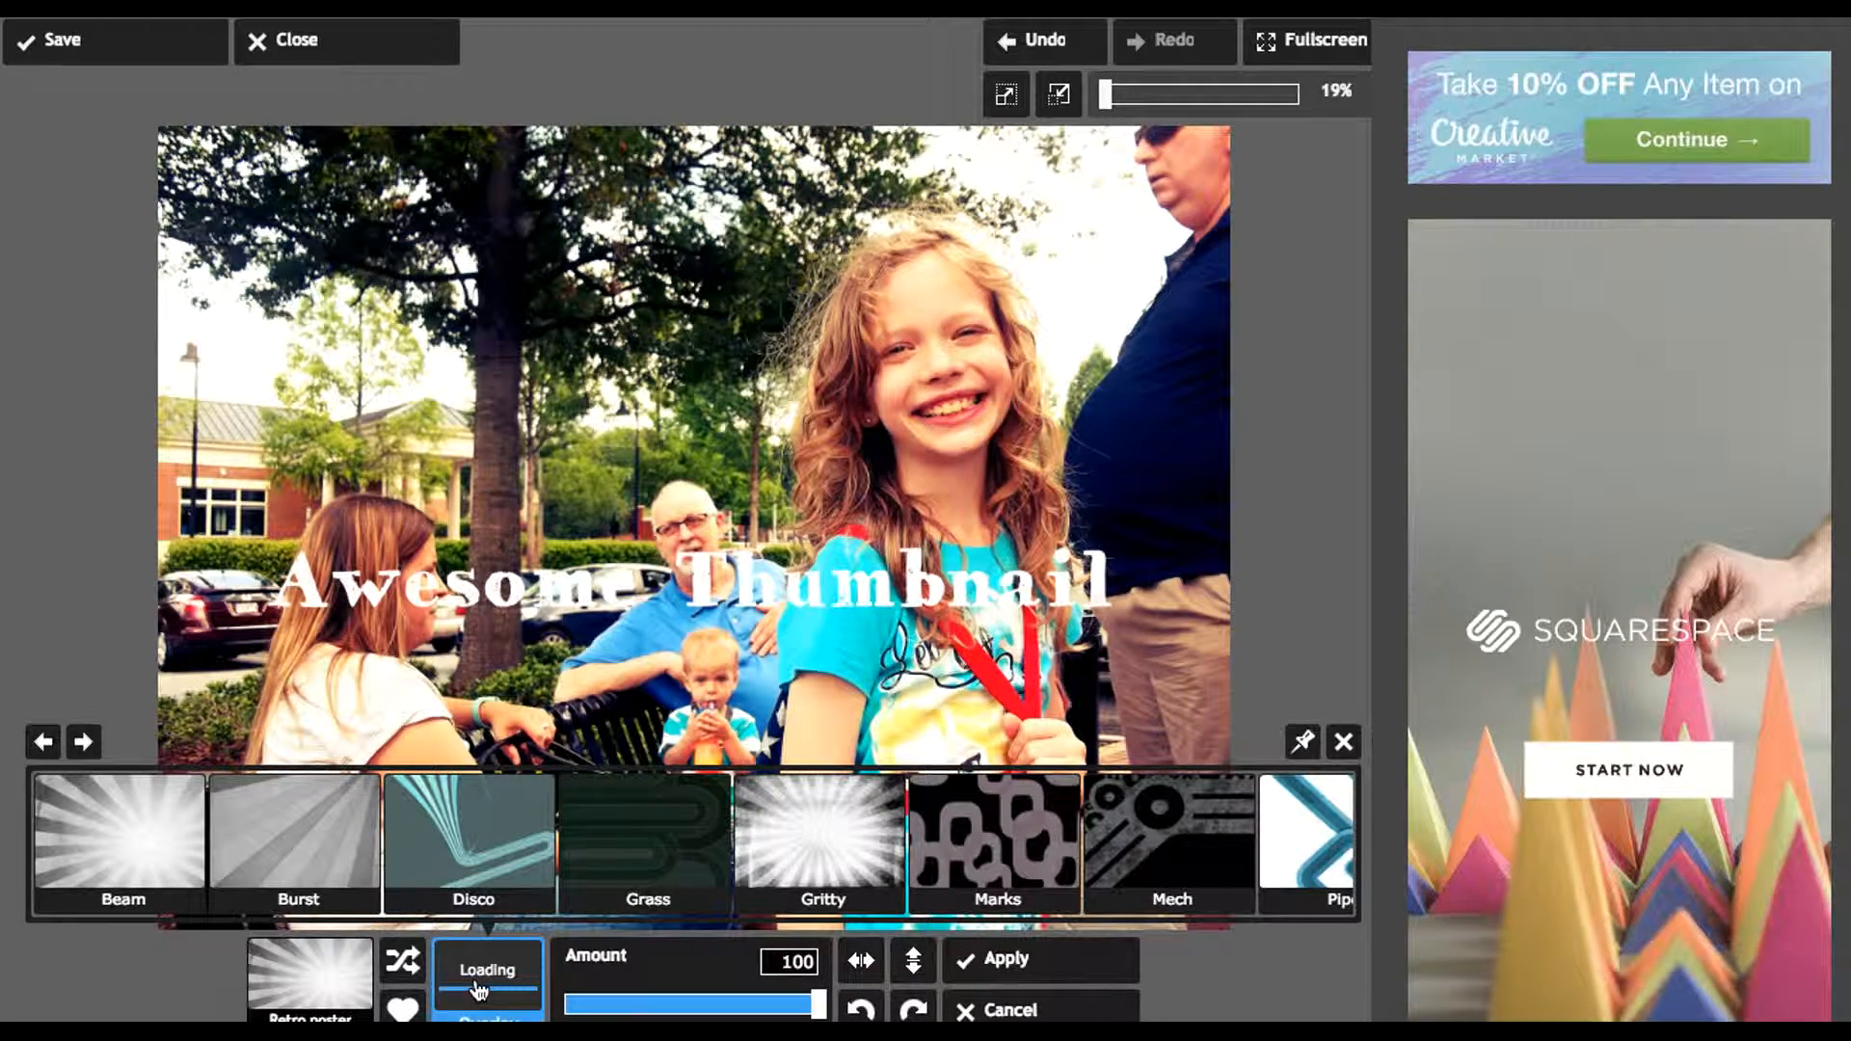
pyautogui.click(144, 845)
pyautogui.click(976, 947)
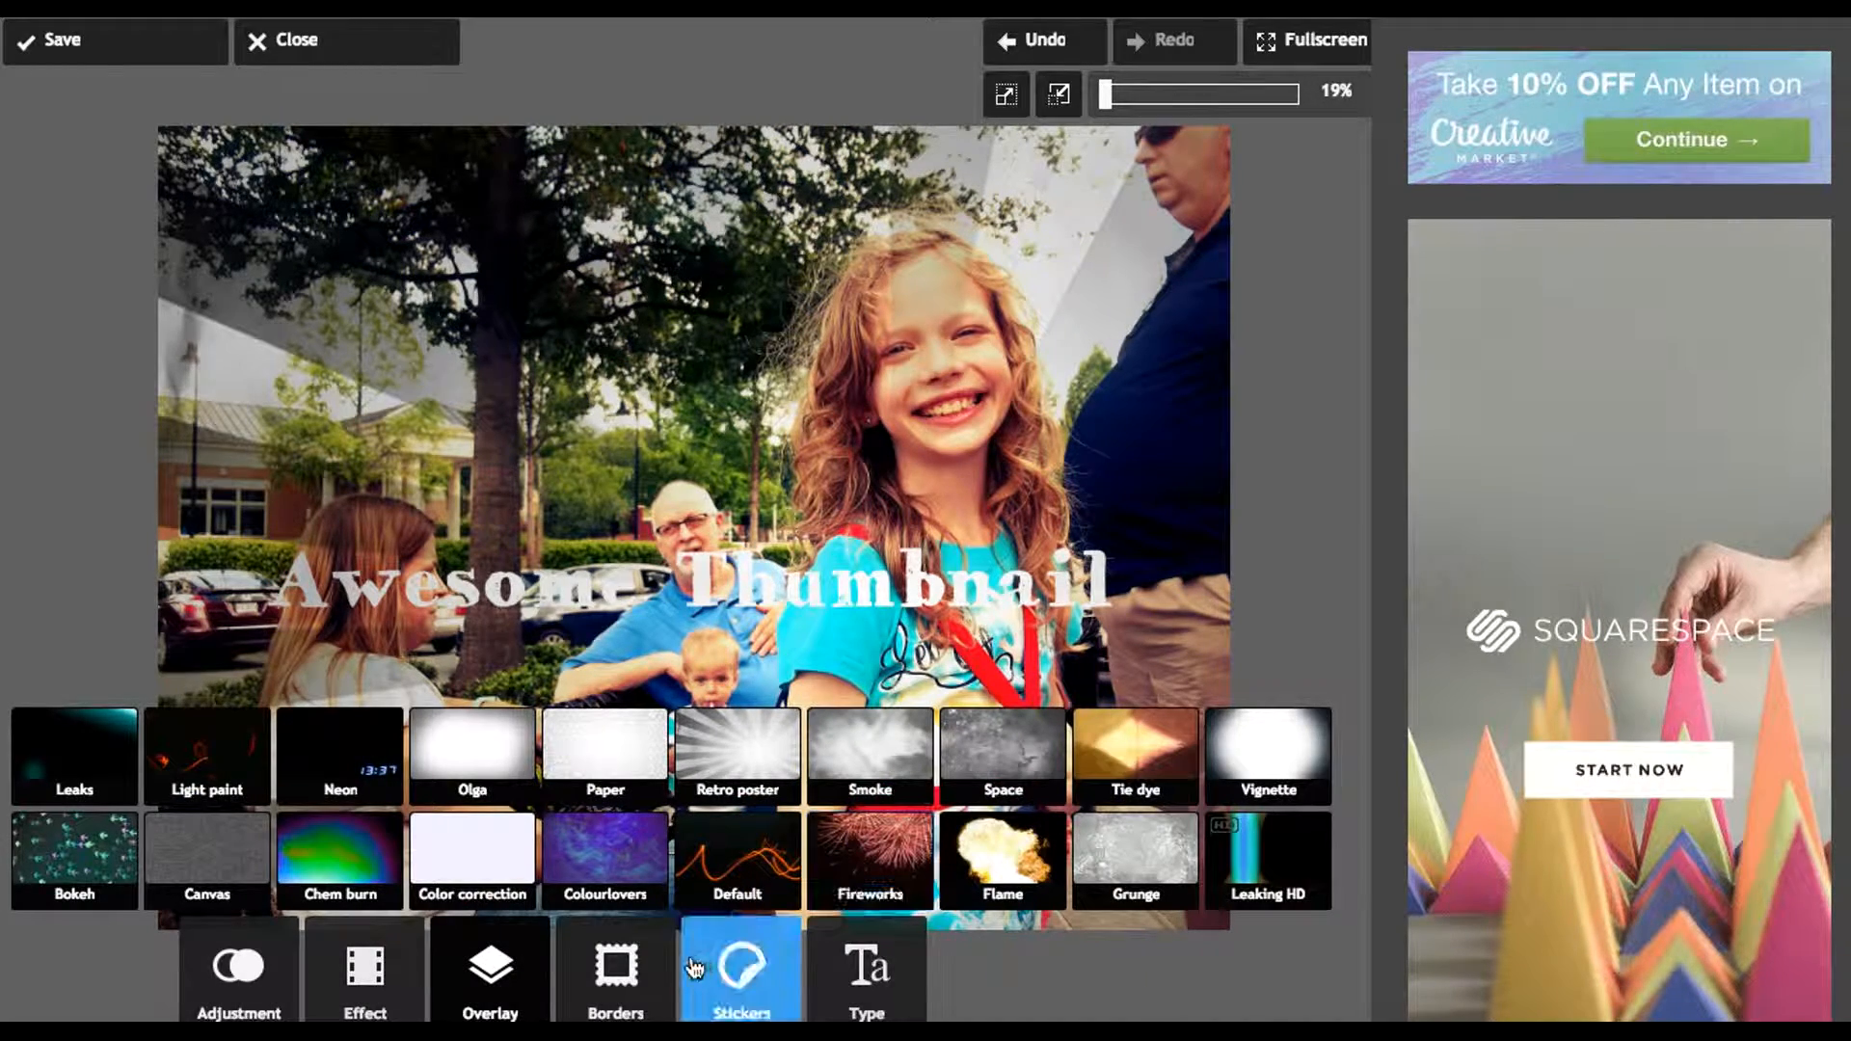
# - Apply the Fem border from the Ripped paper set around the photo
pyautogui.click(617, 966)
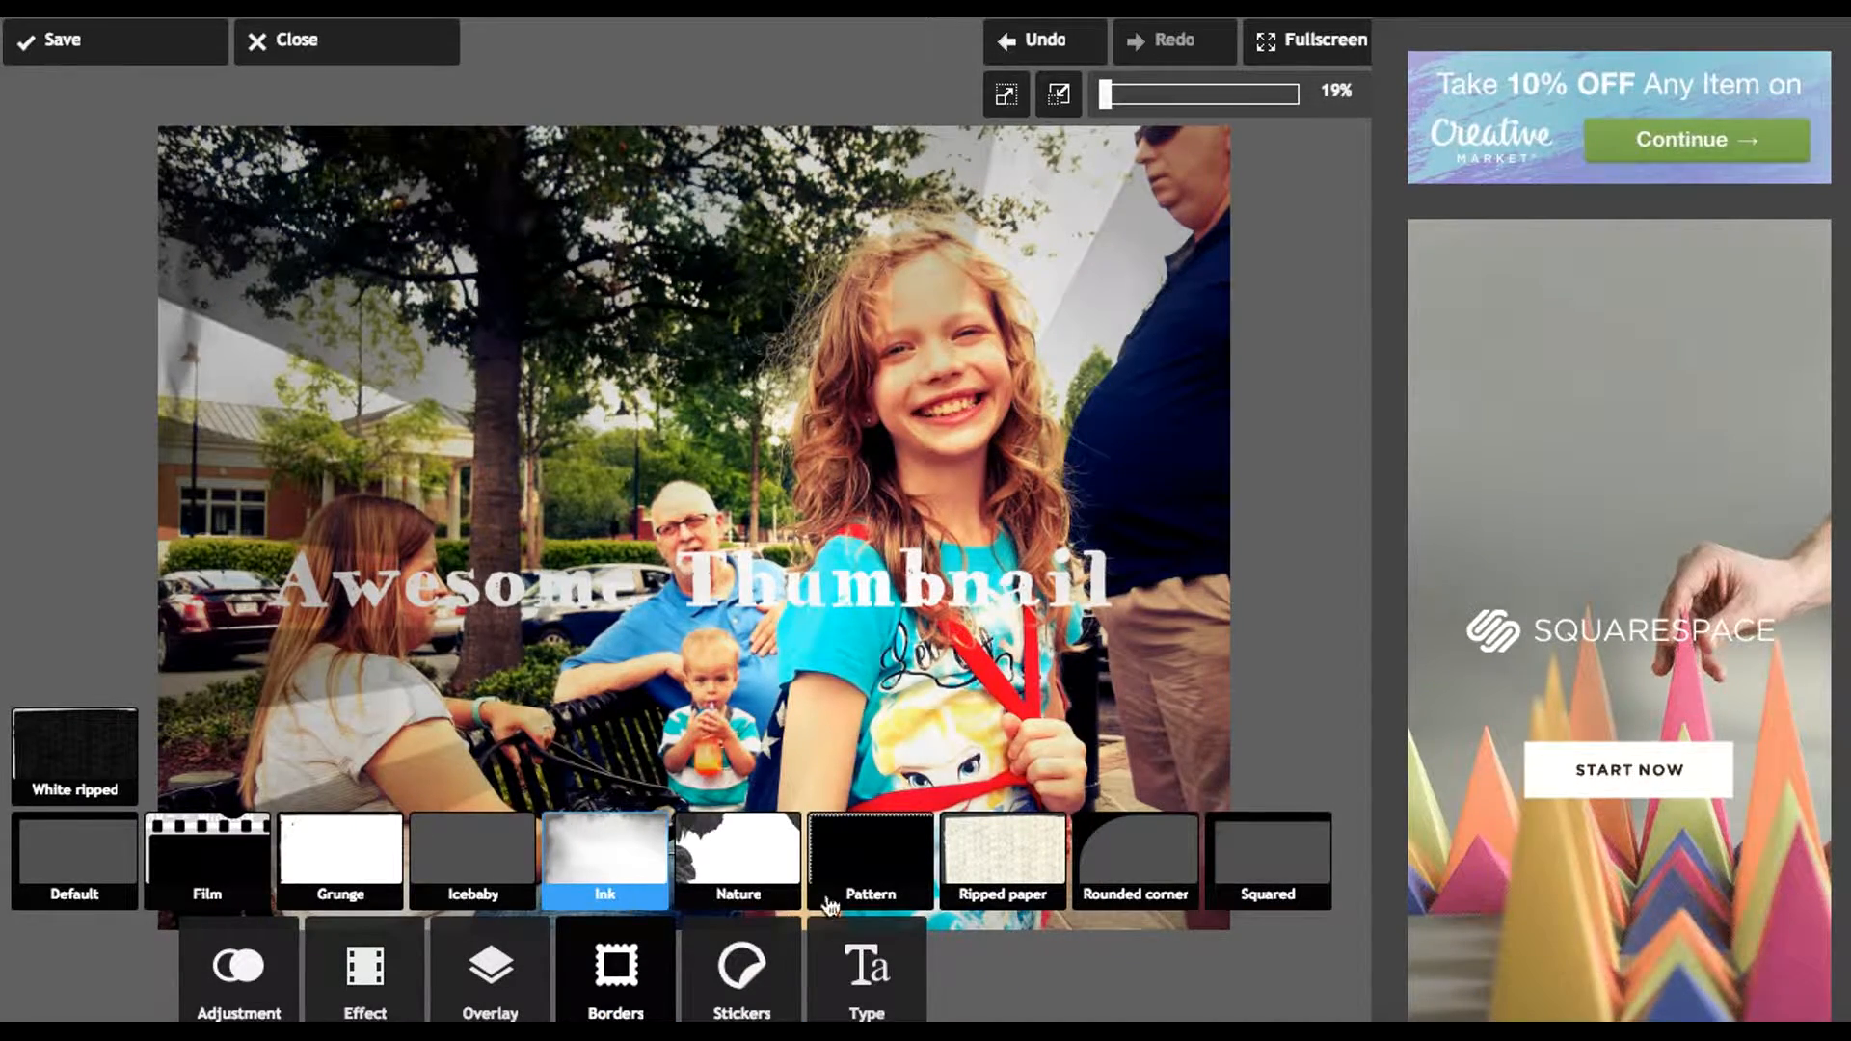
pyautogui.click(993, 866)
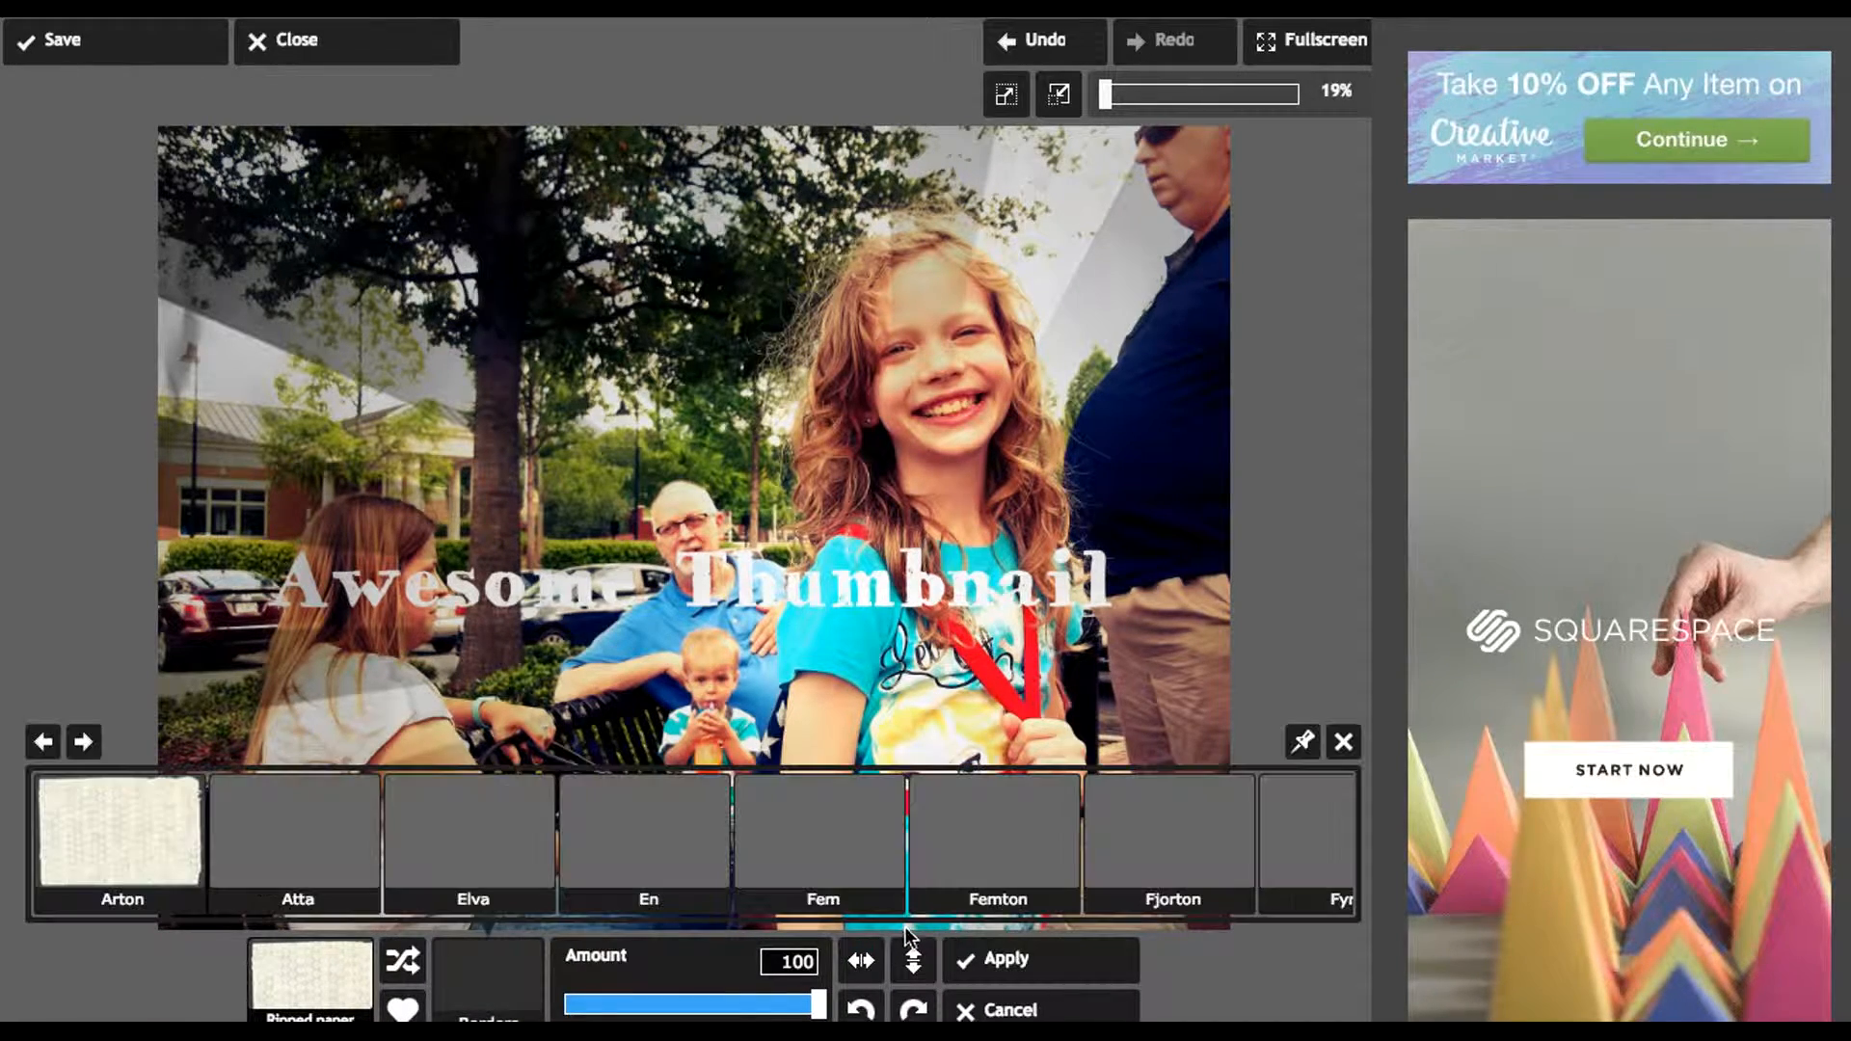
pyautogui.click(851, 830)
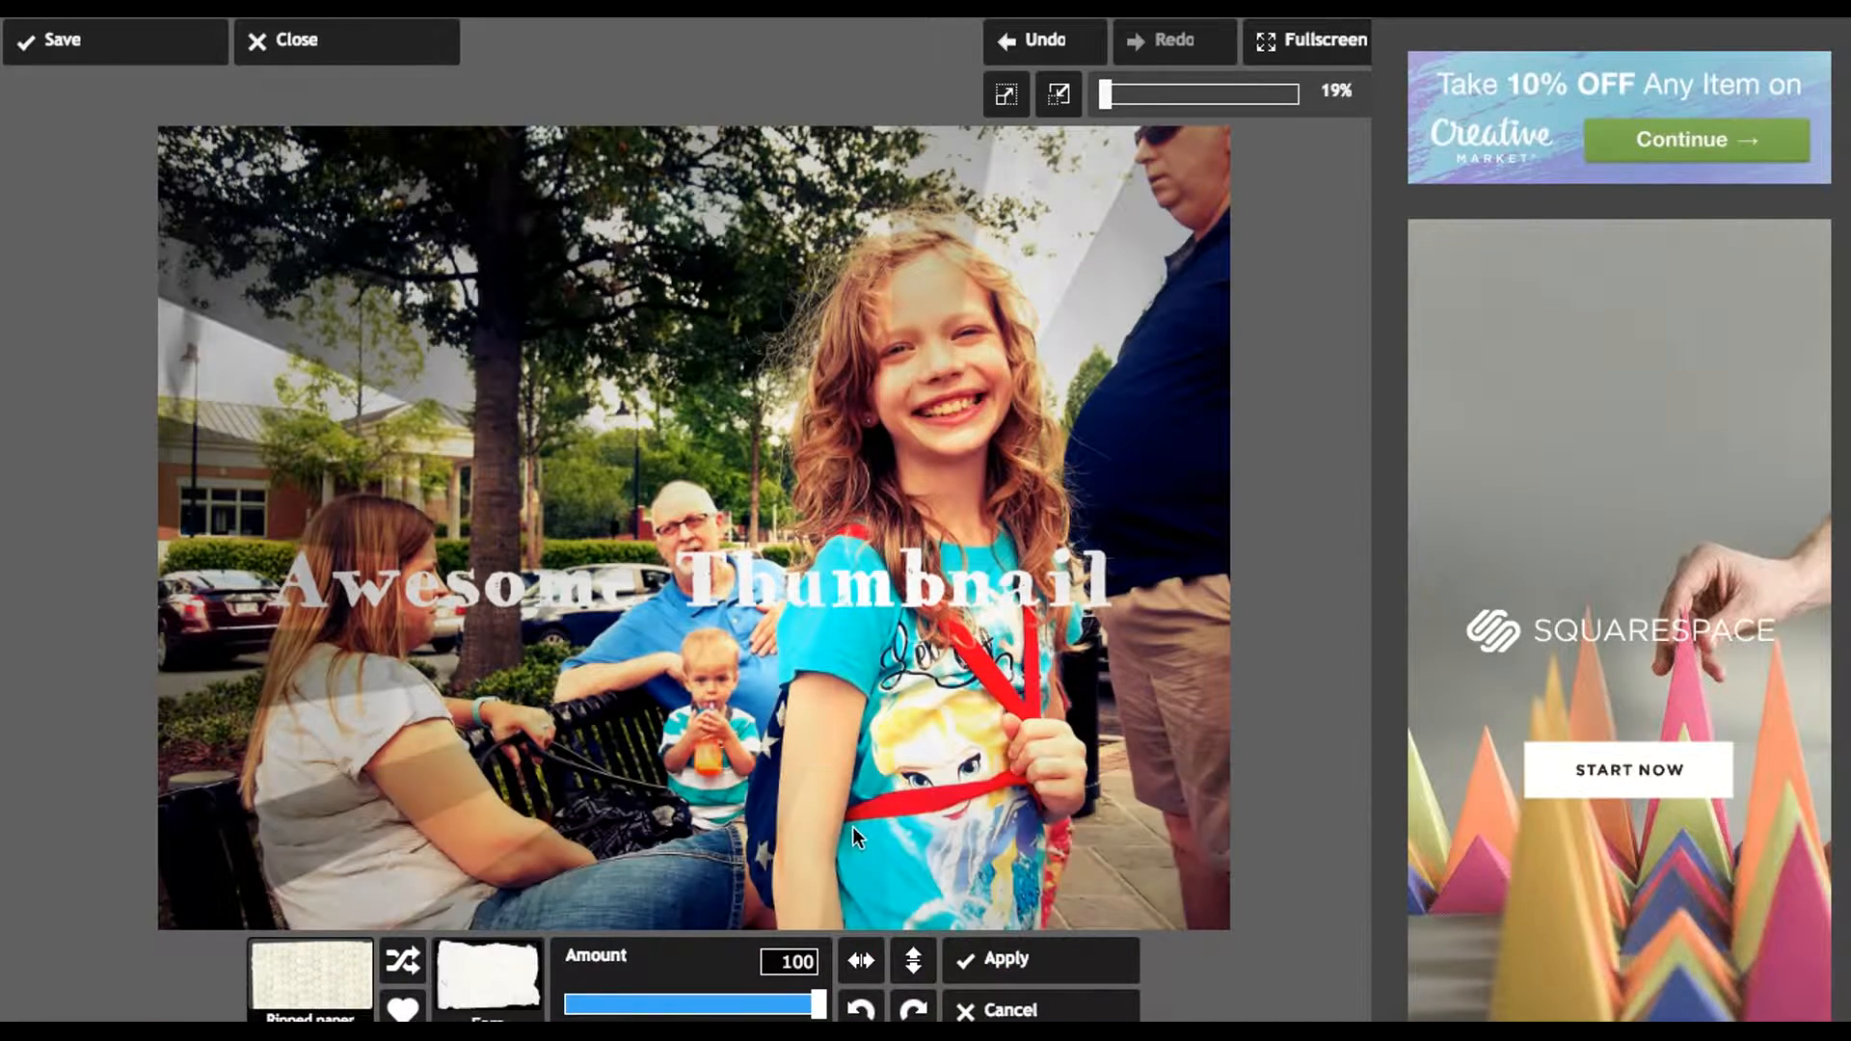
pyautogui.click(1013, 962)
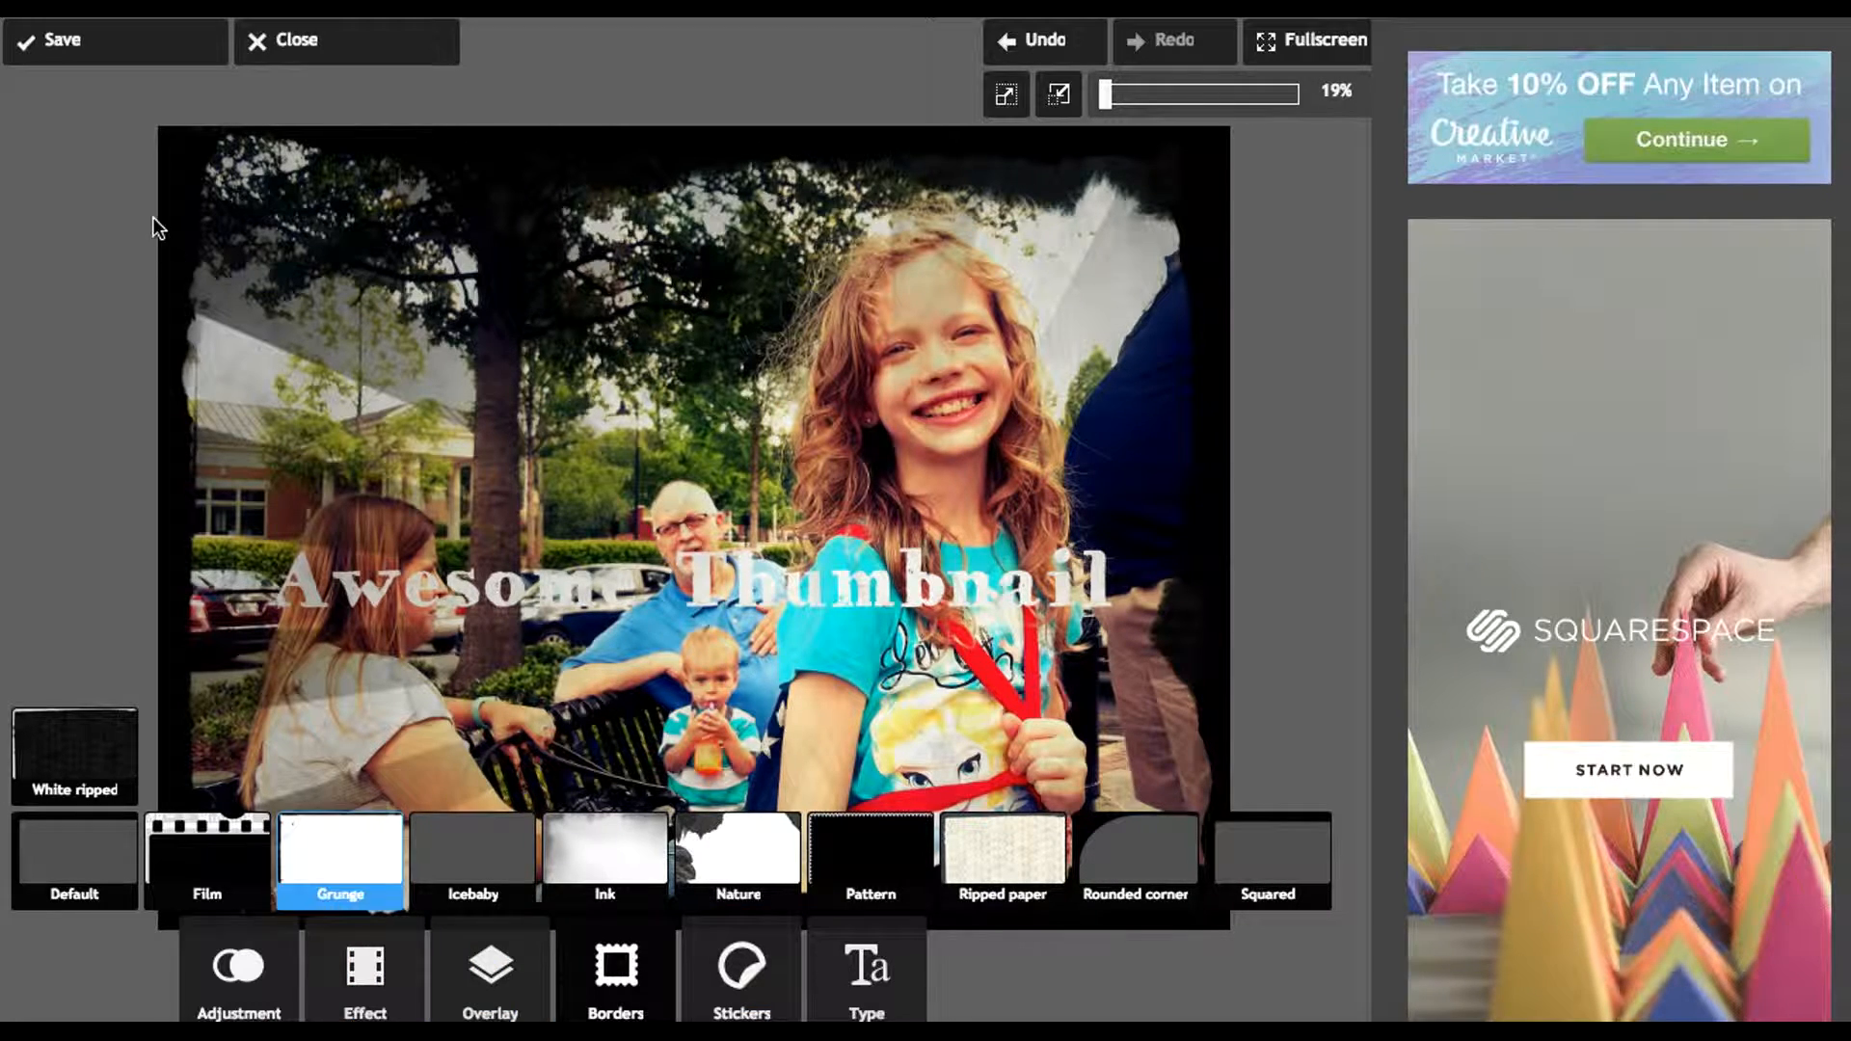
# - Save the edited photo to the Desktop as JPEG image 100_0318 at quality 100
pyautogui.click(122, 39)
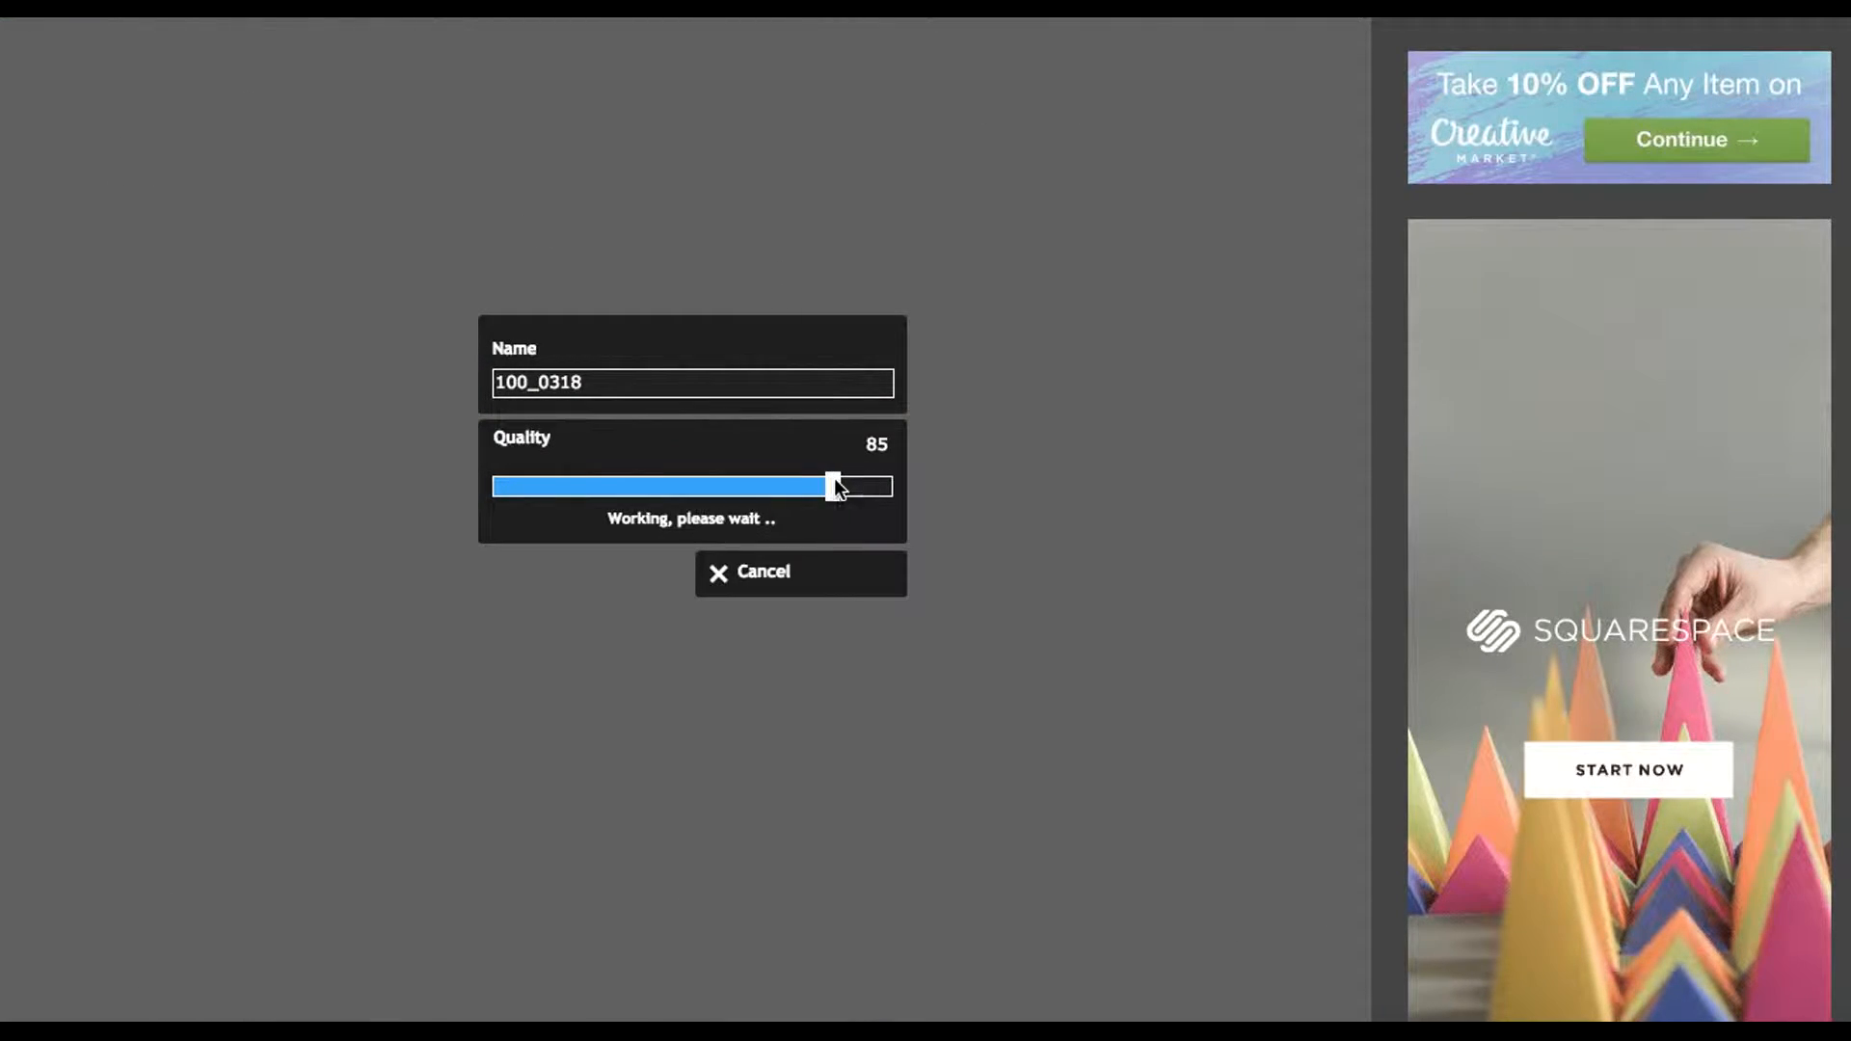
pyautogui.moveTo(836, 489); pyautogui.dragTo(1184, 459)
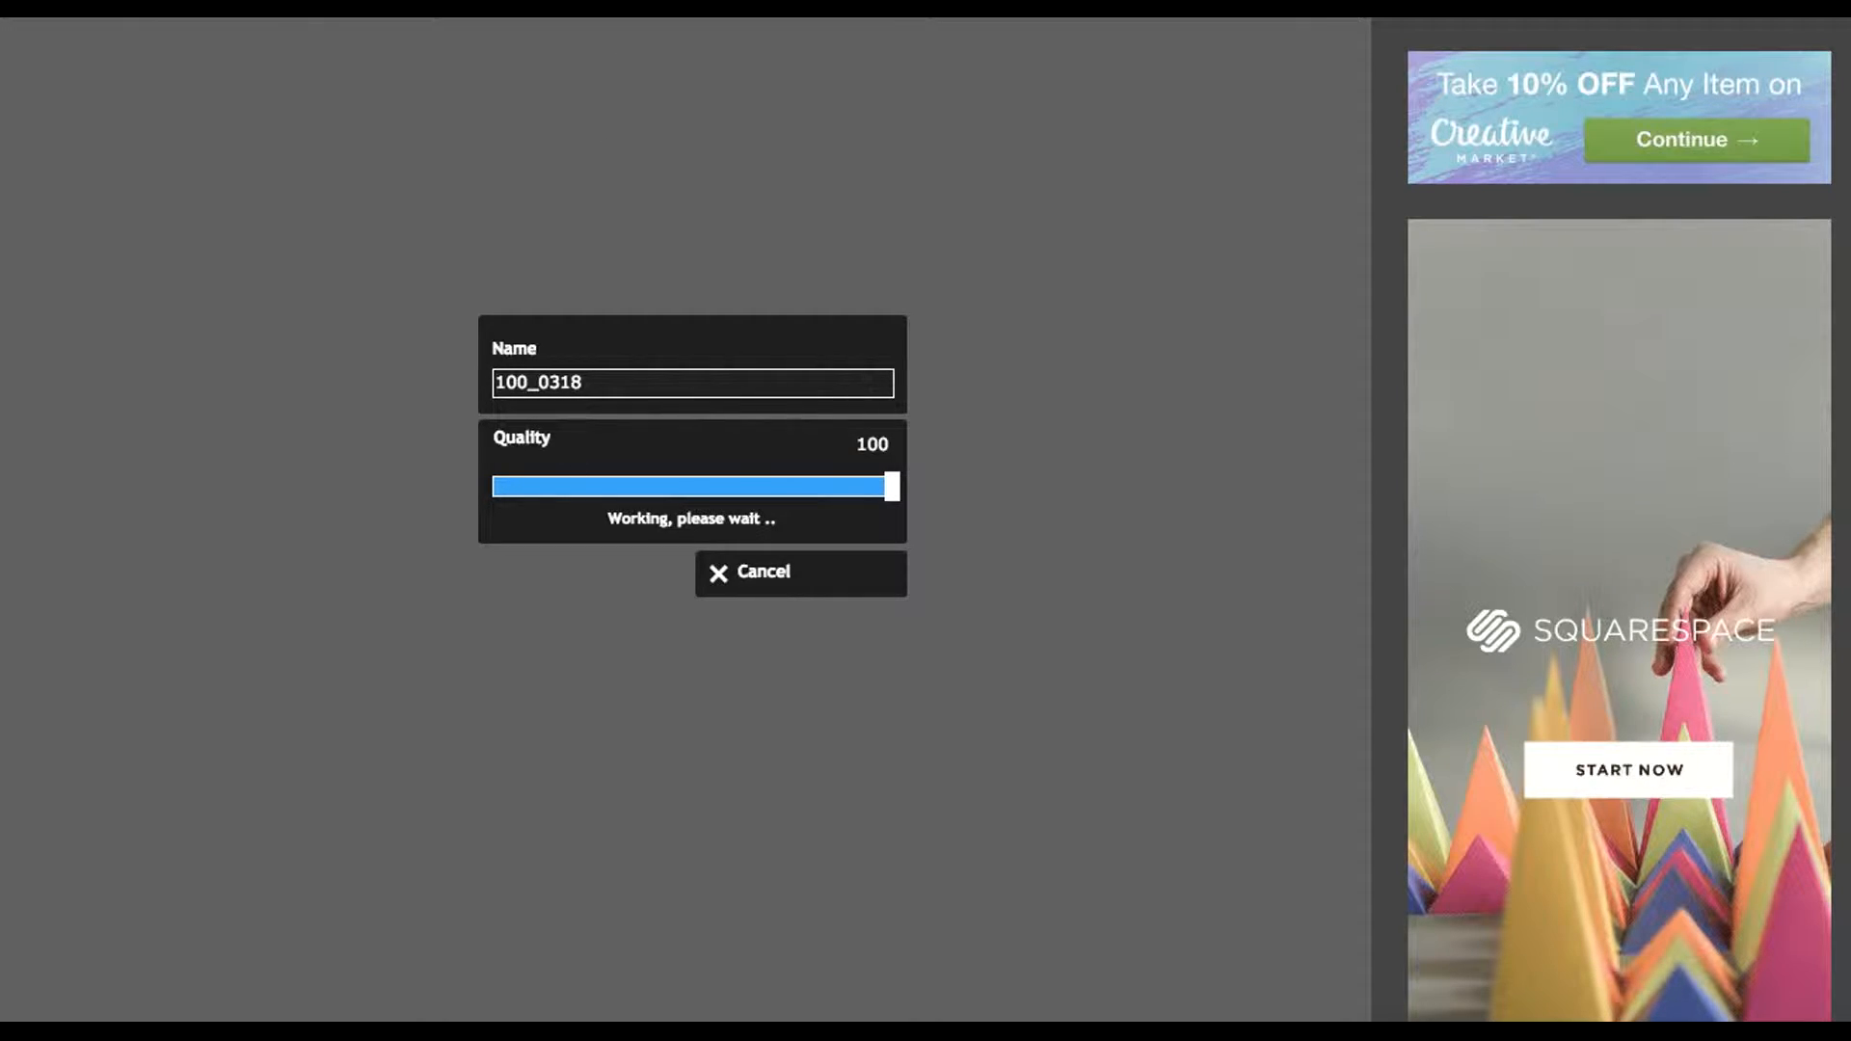
pyautogui.click(521, 571)
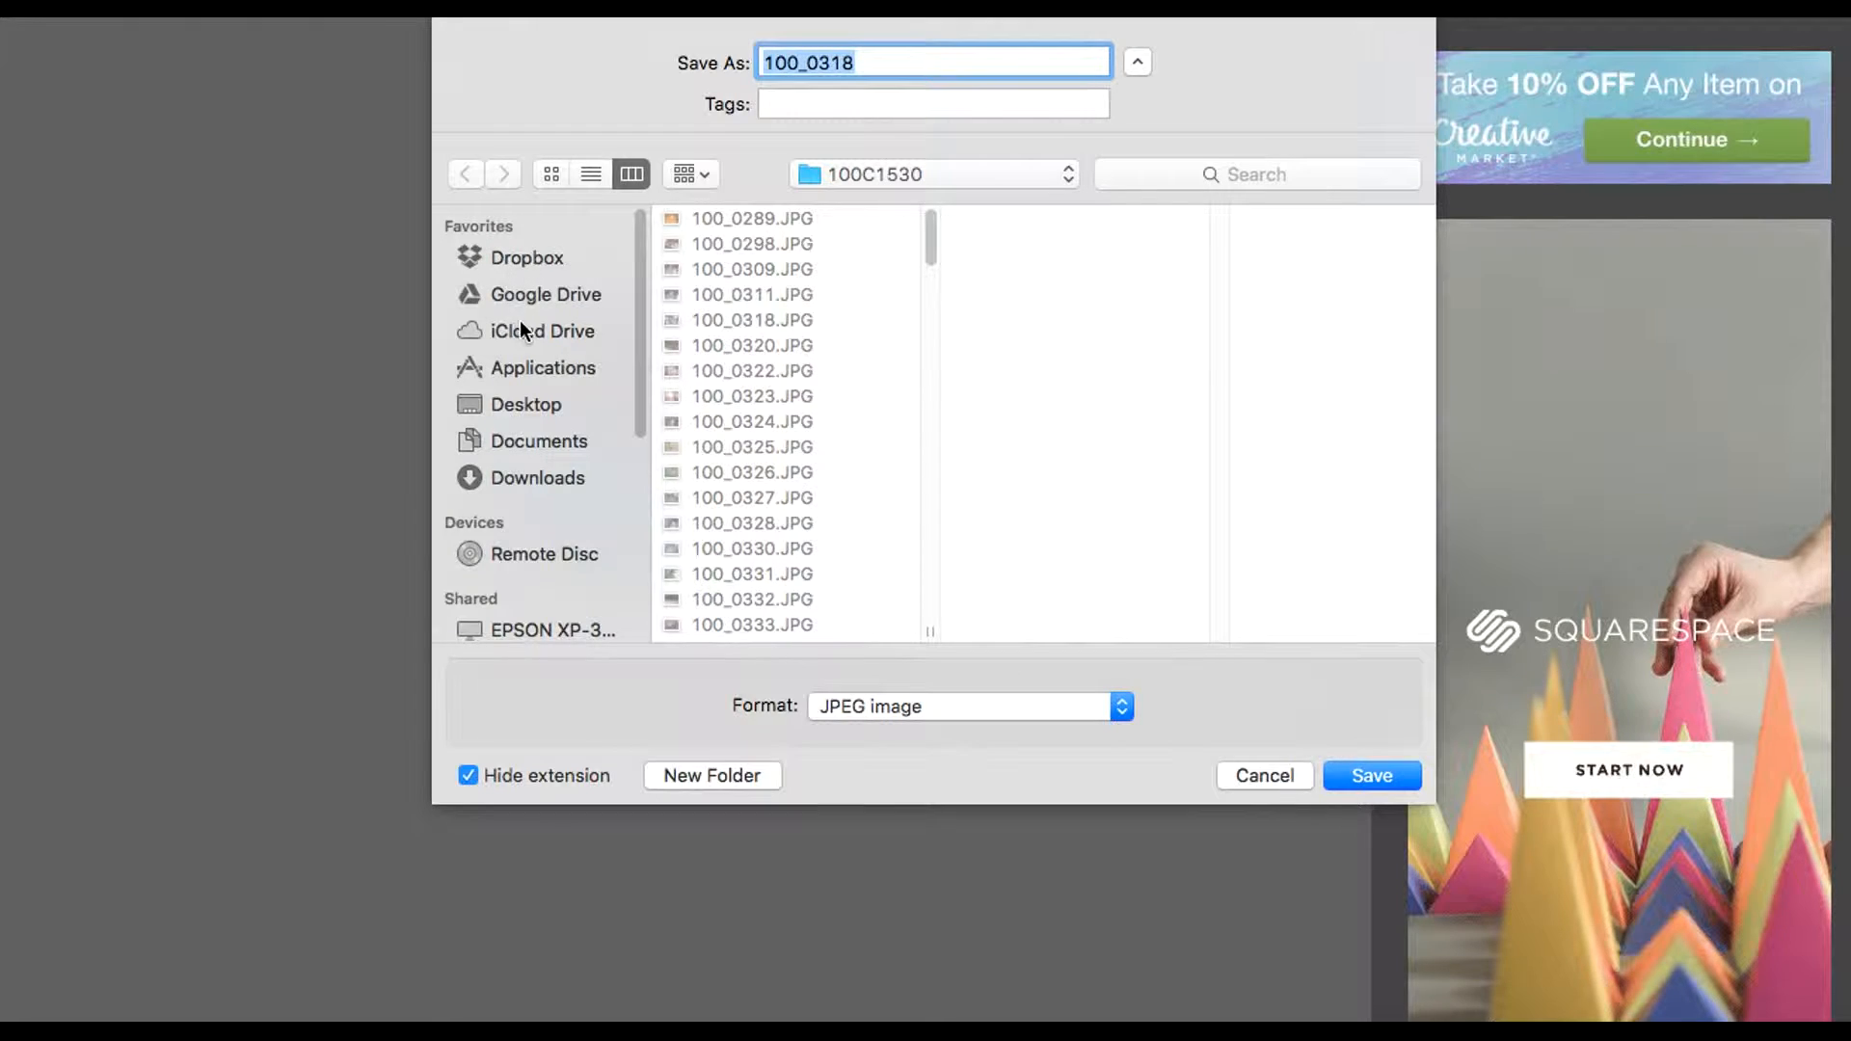
pyautogui.click(518, 403)
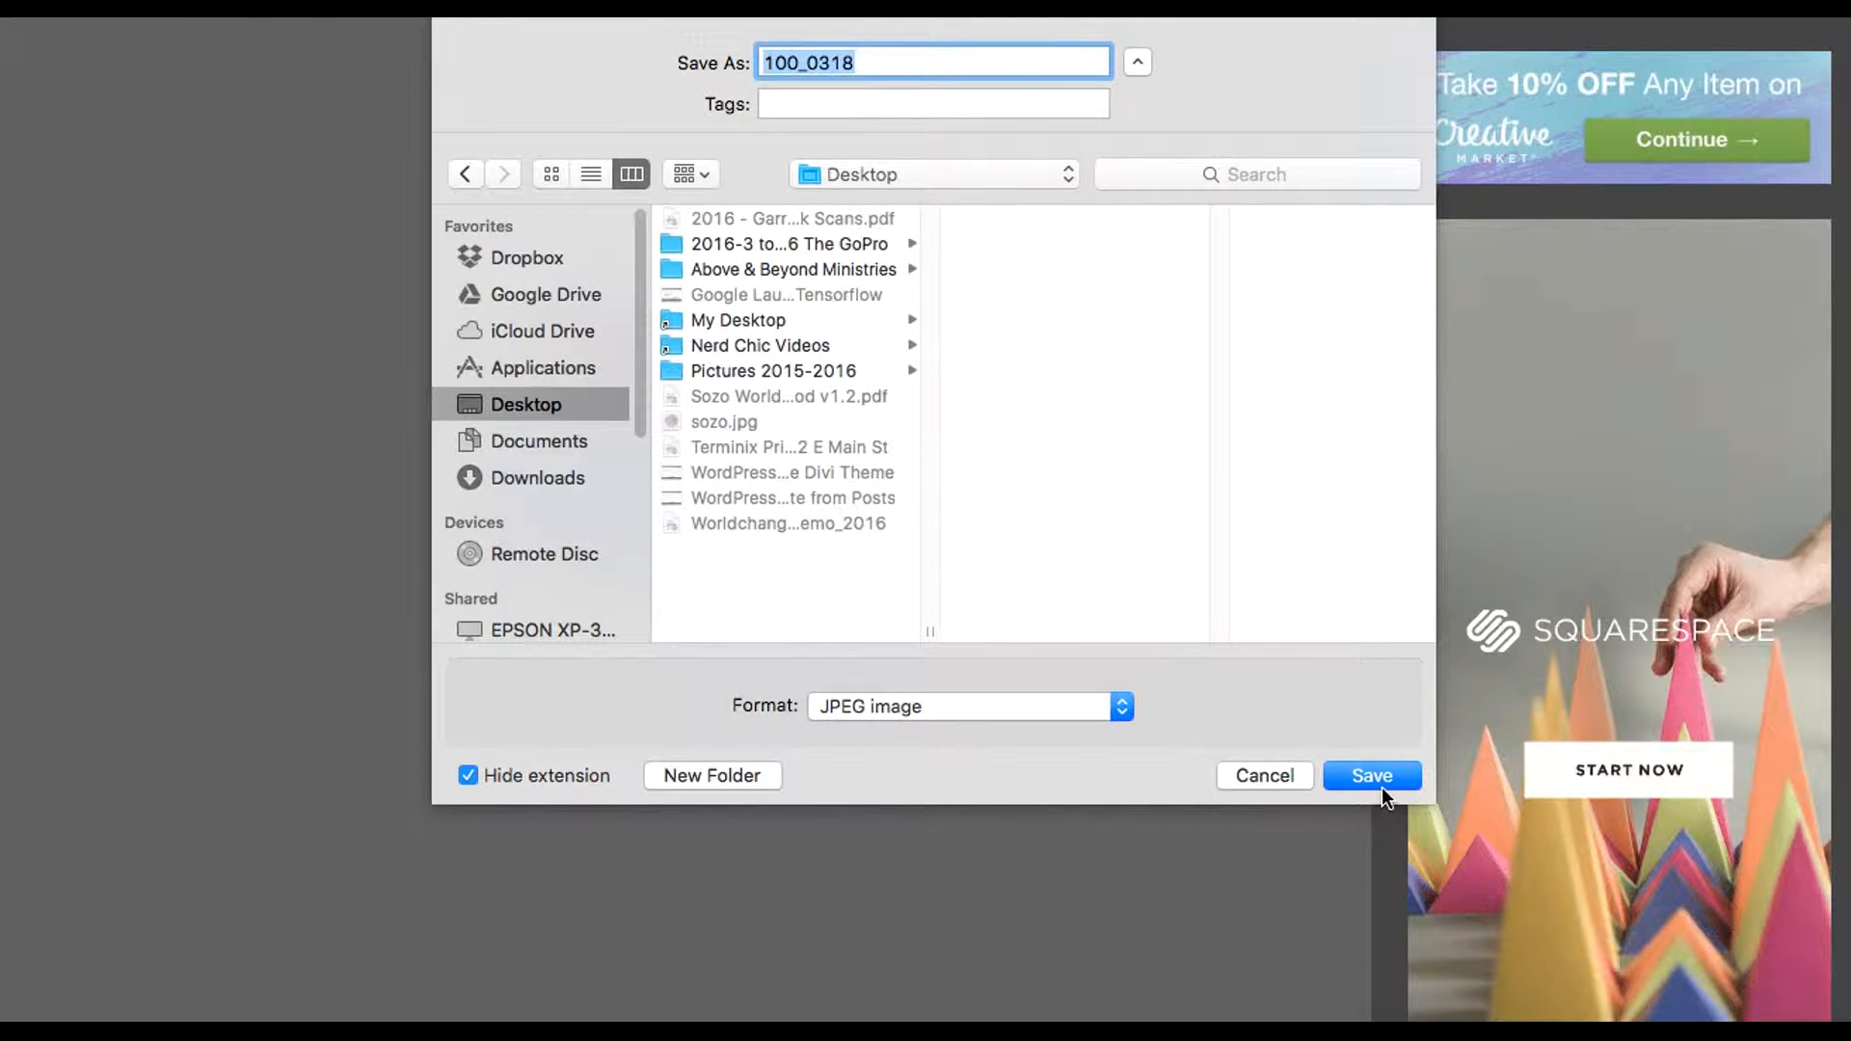
pyautogui.click(1379, 779)
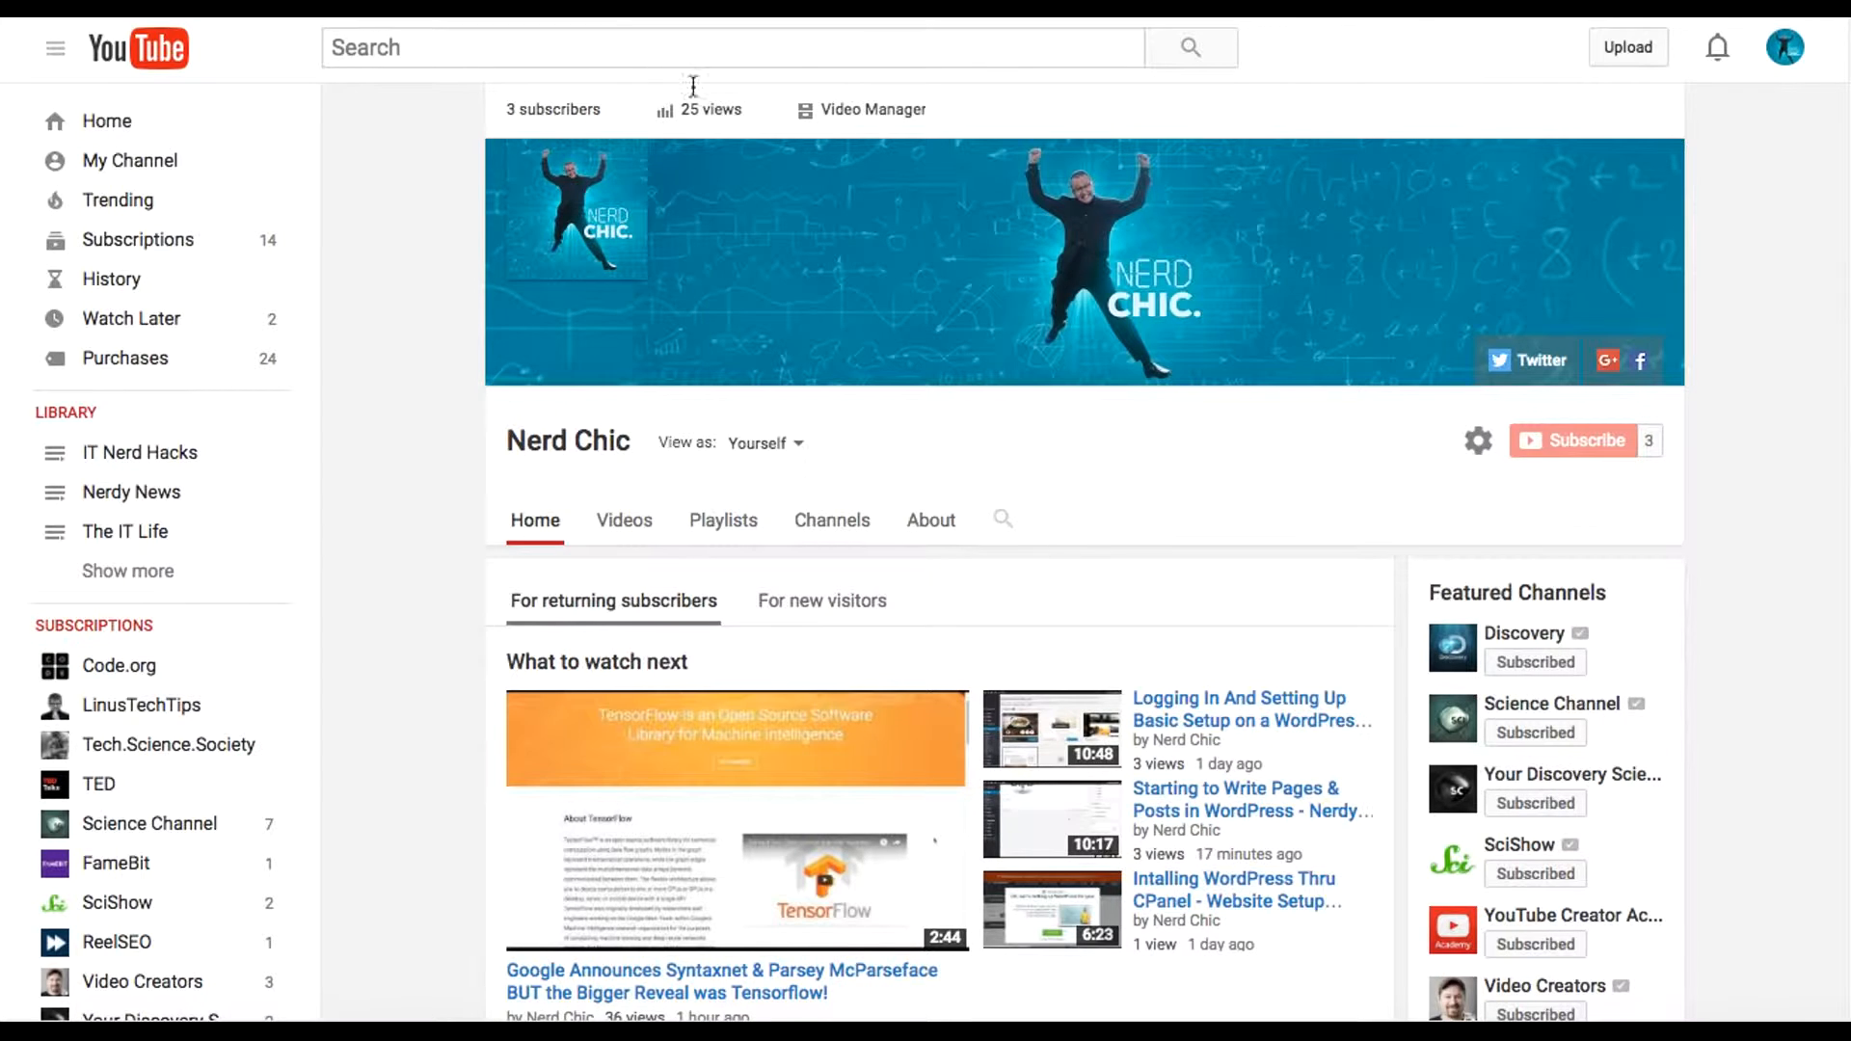
# - Switch to YouTube and open the info and settings of the video "WordPress Tutorial for Removing Author, Date and Meta Date from Posts", pausing its playback
pyautogui.click(855, 111)
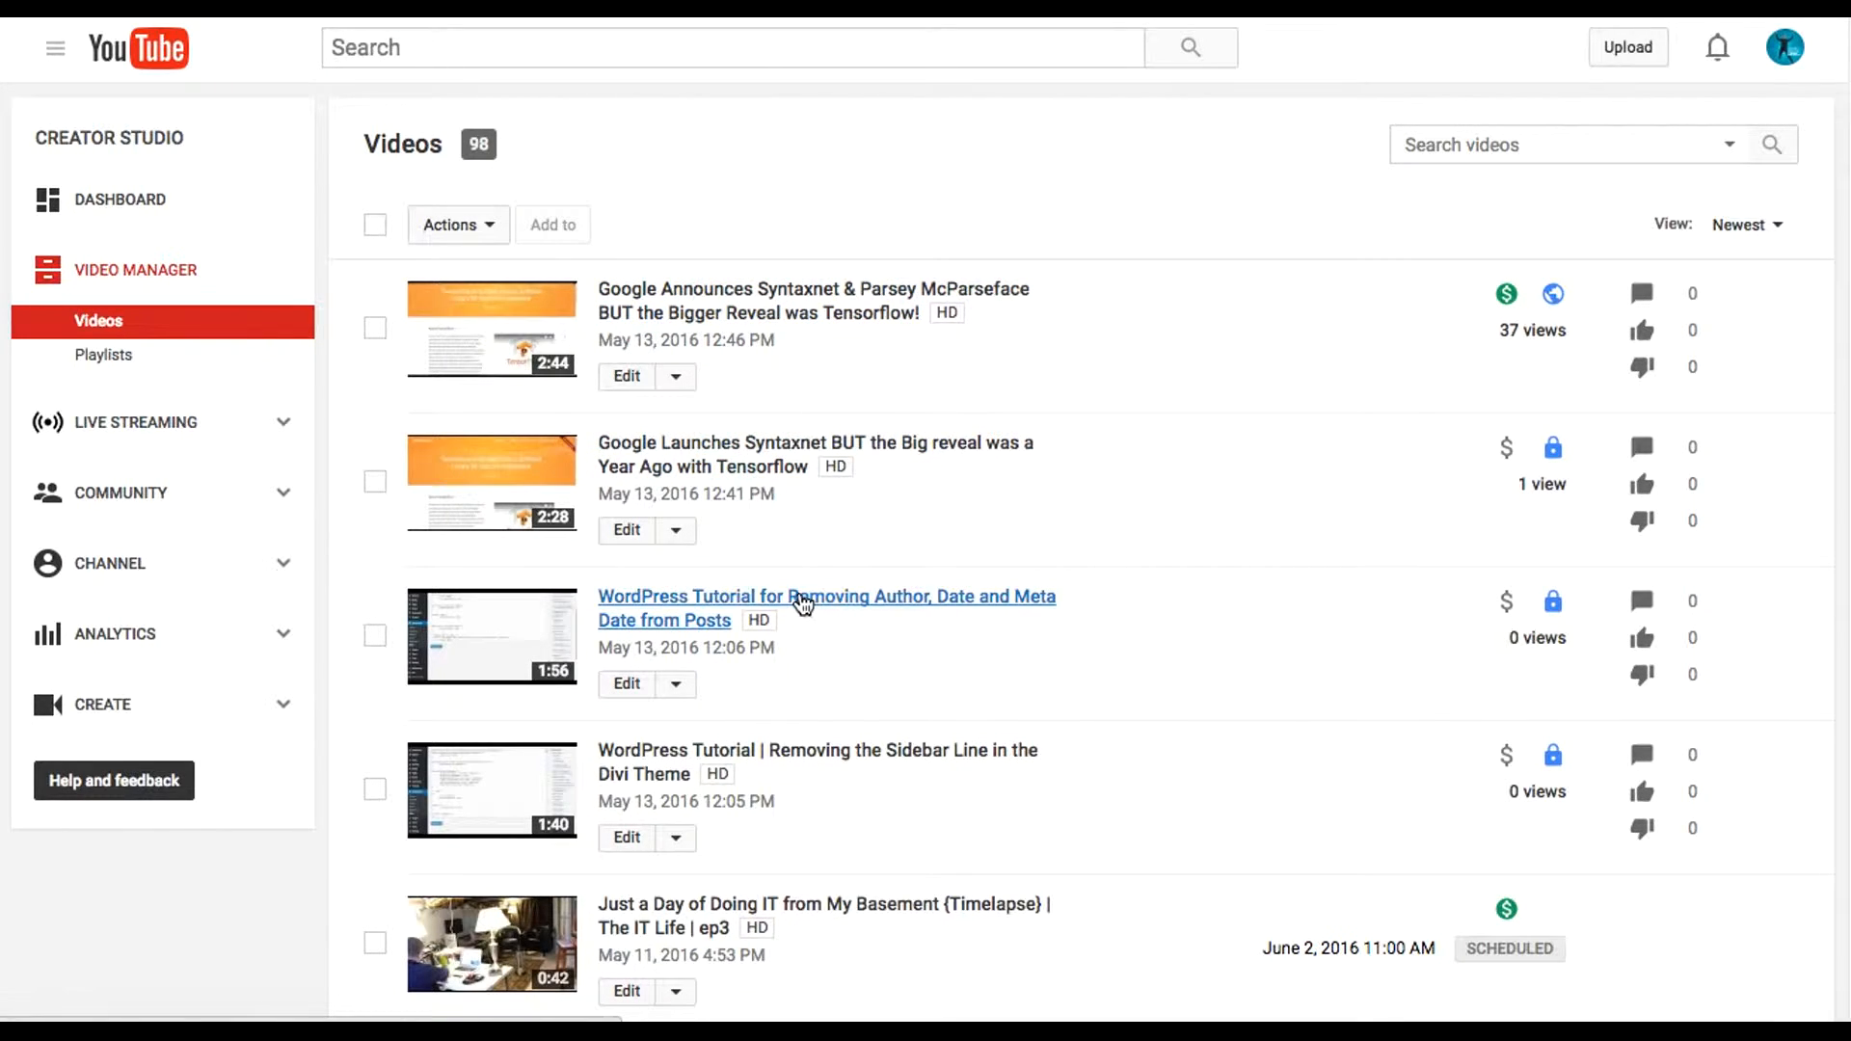
pyautogui.click(800, 598)
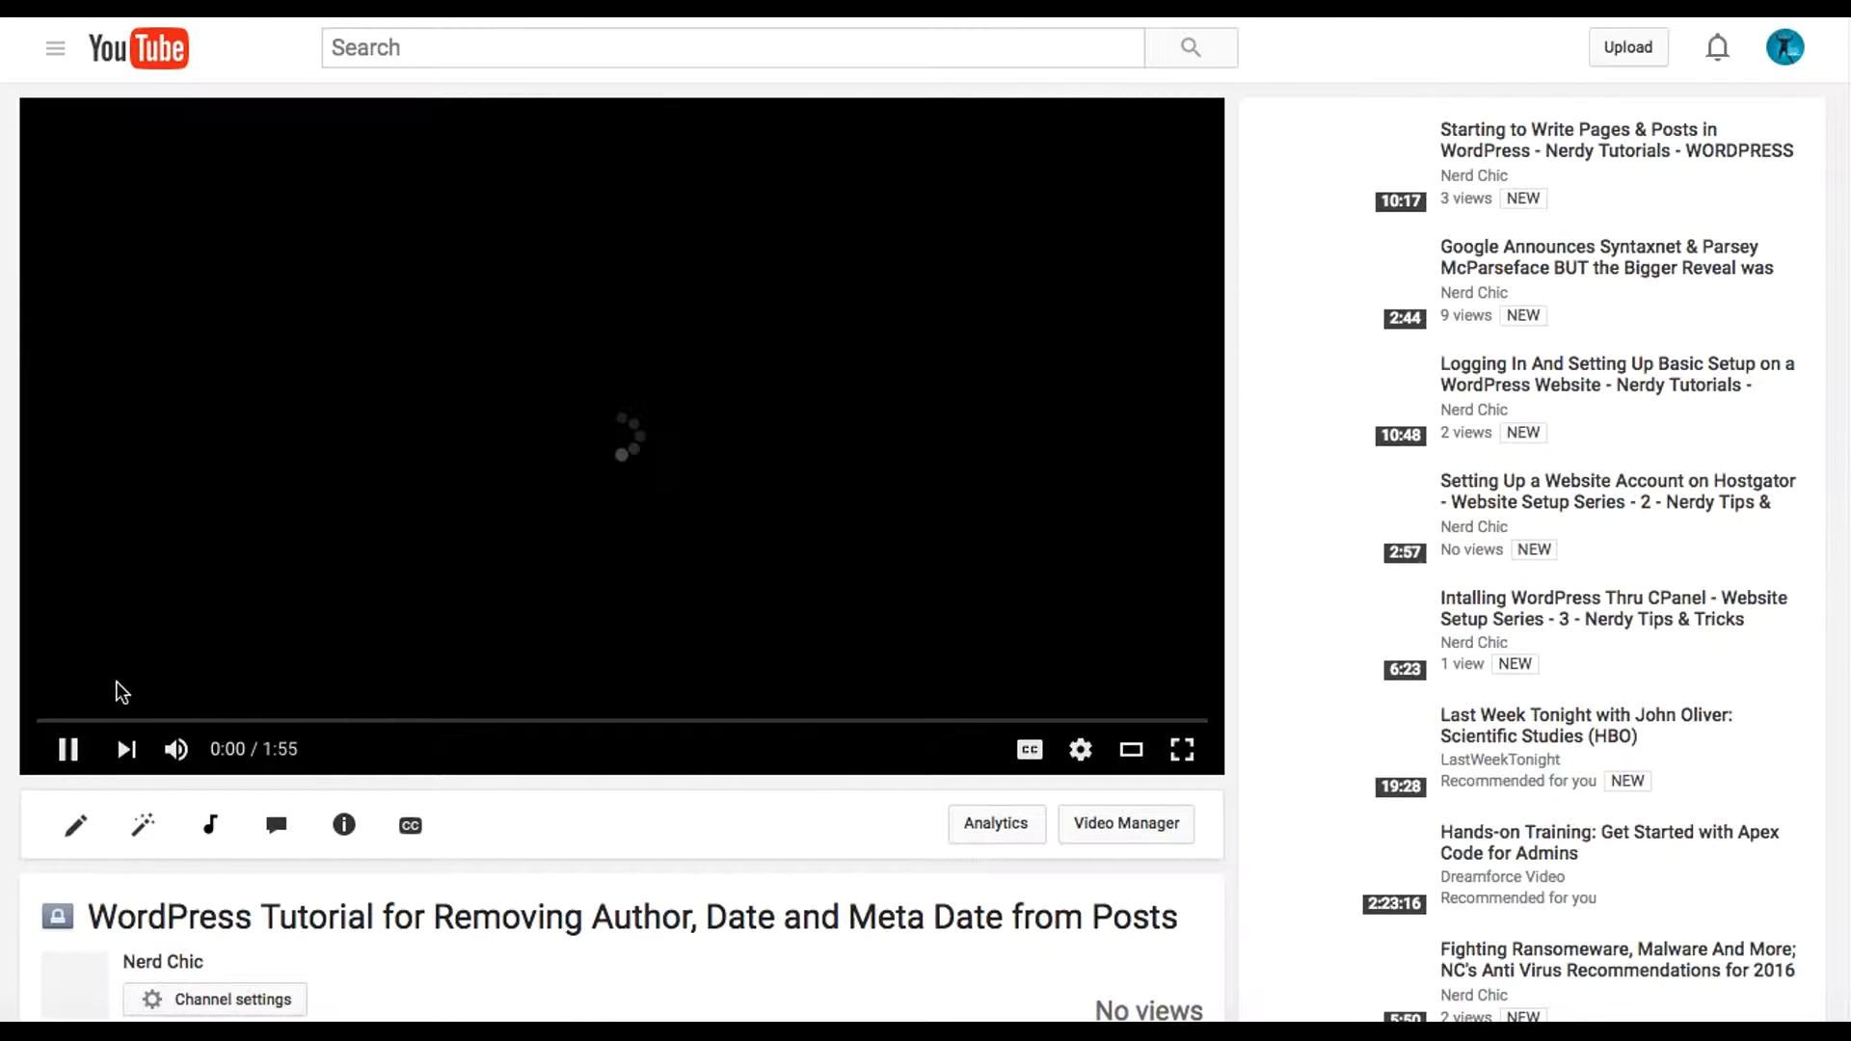
pyautogui.click(67, 749)
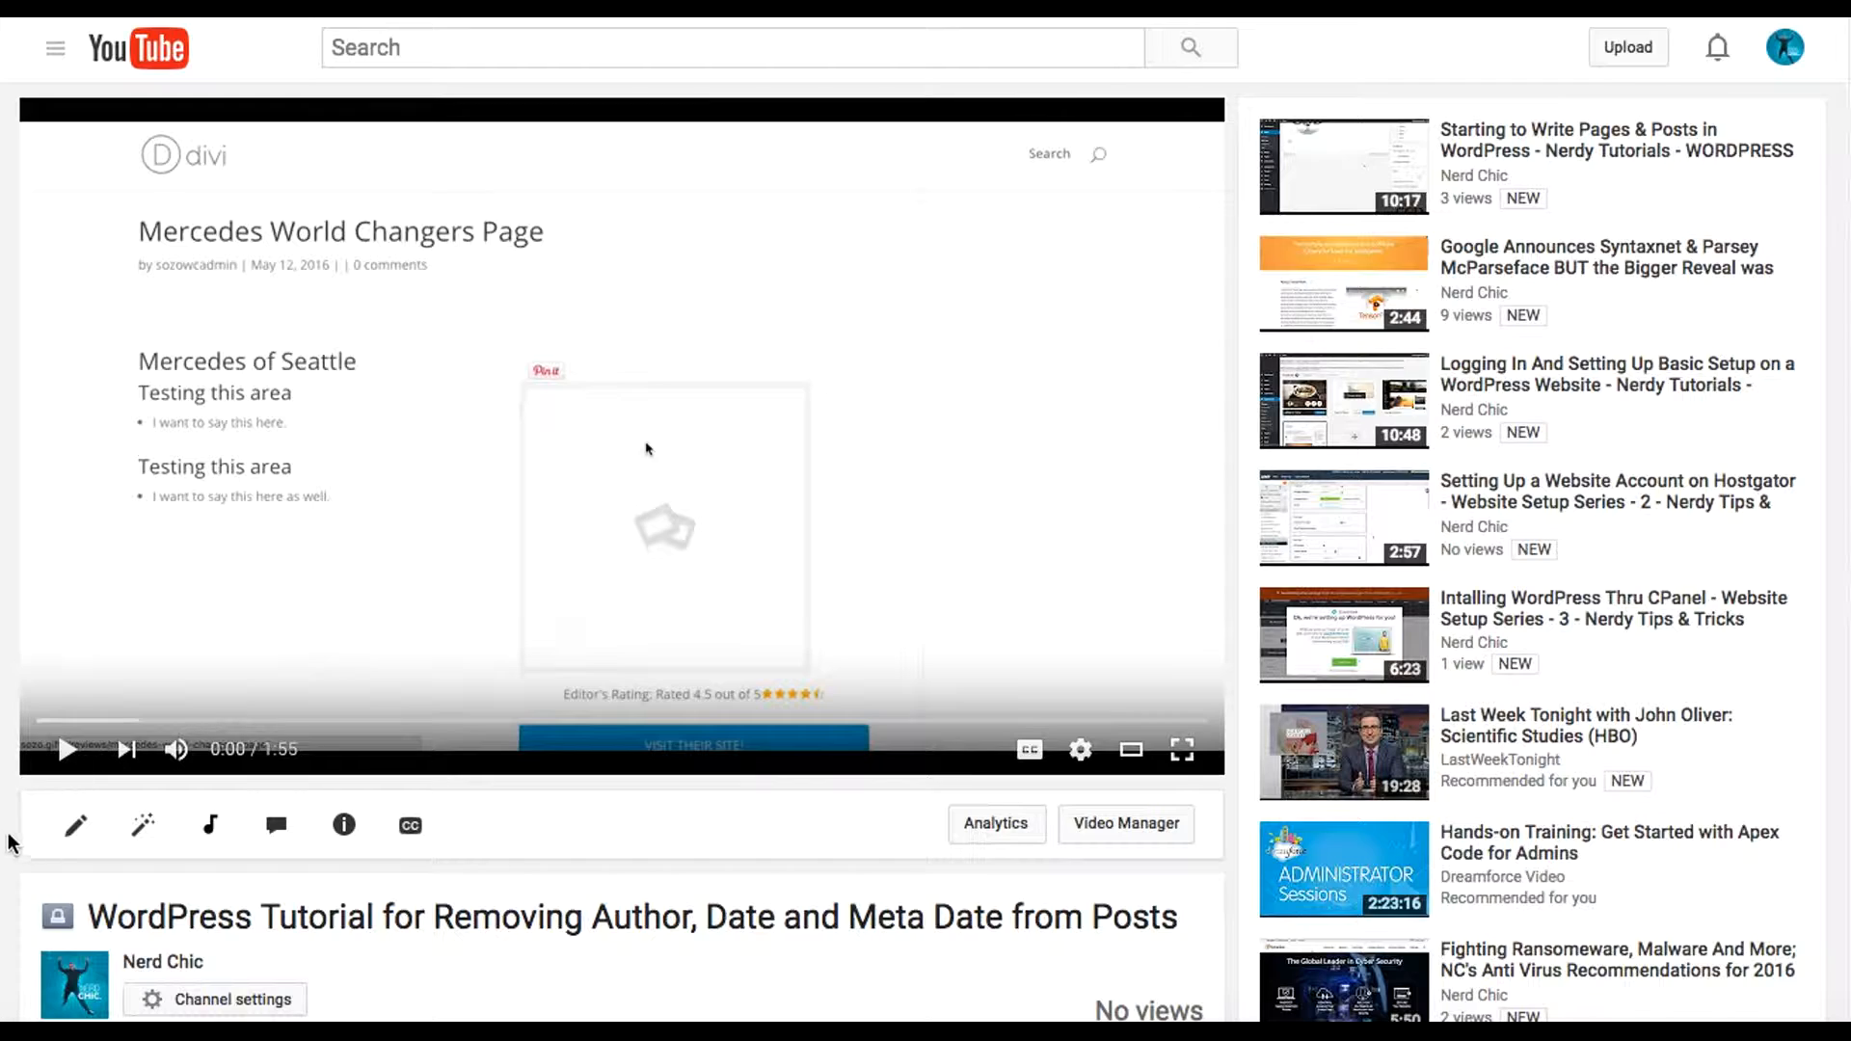
pyautogui.click(76, 824)
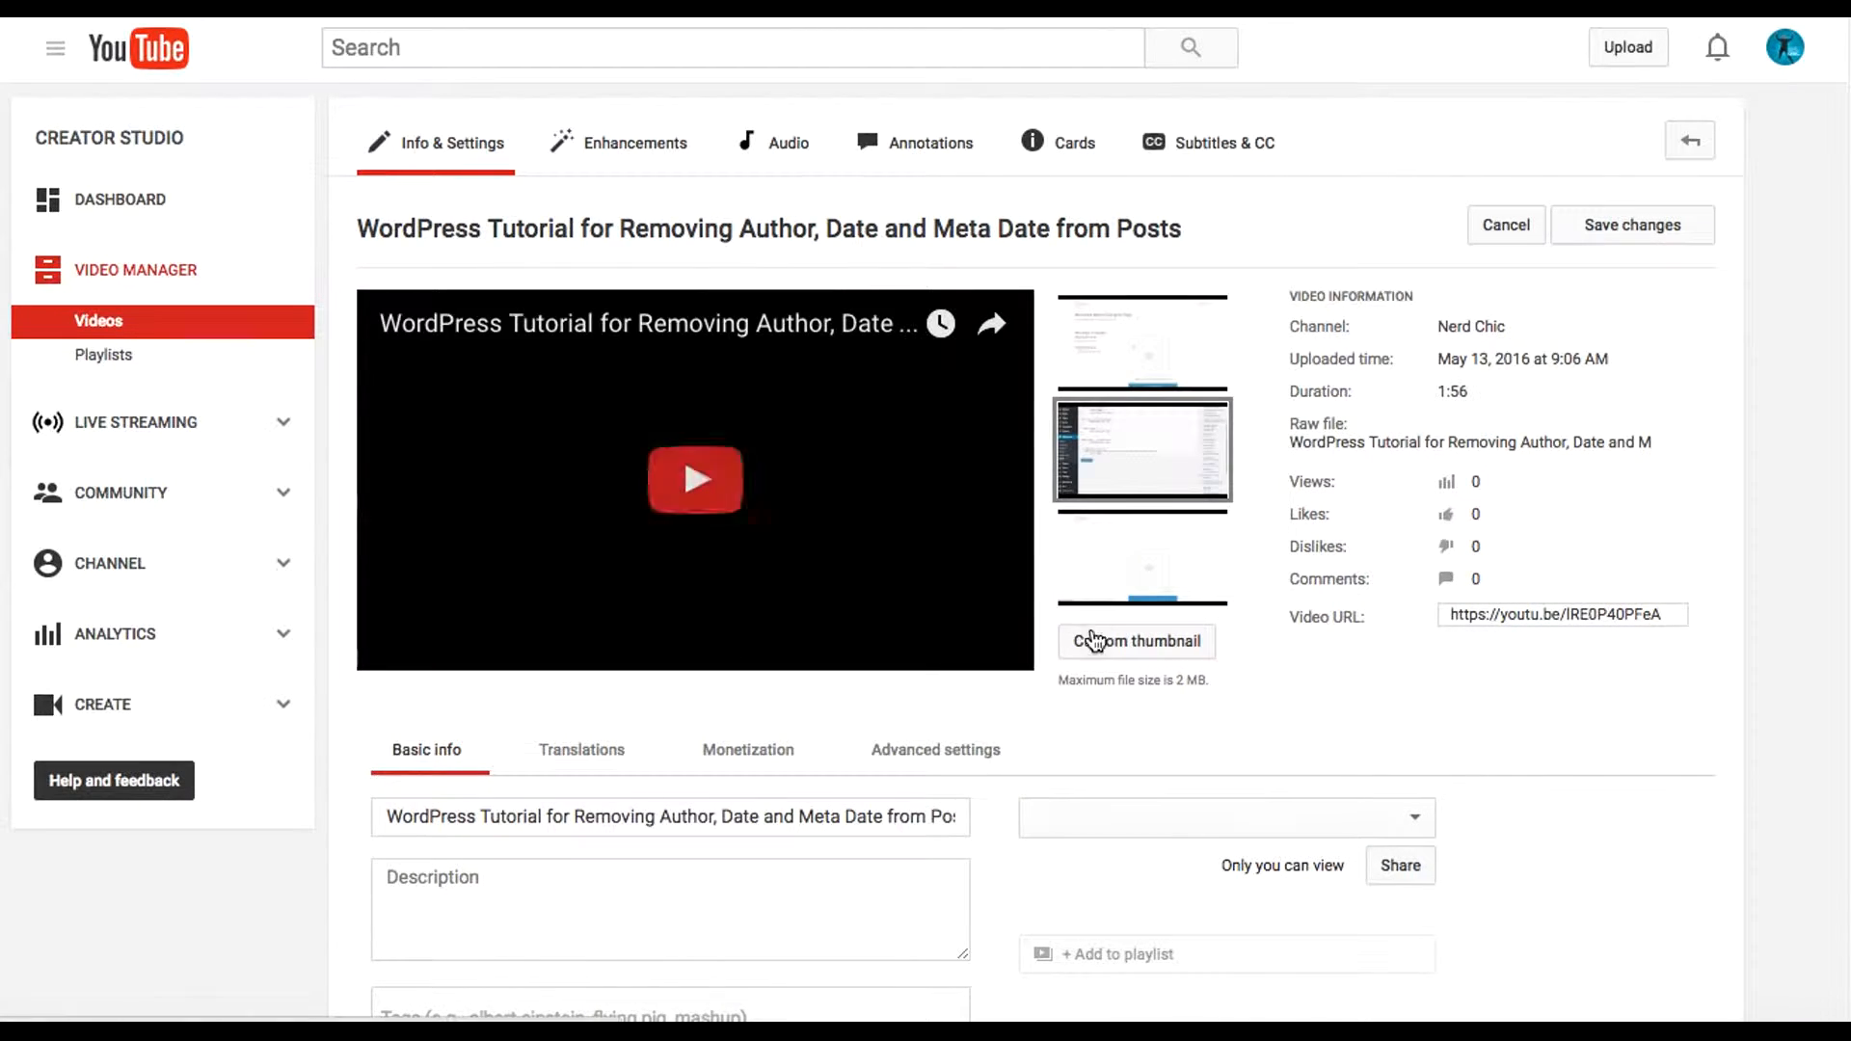
# - Try to upload 100_0318.jpg from the Desktop as the video's custom thumbnail
pyautogui.click(1160, 650)
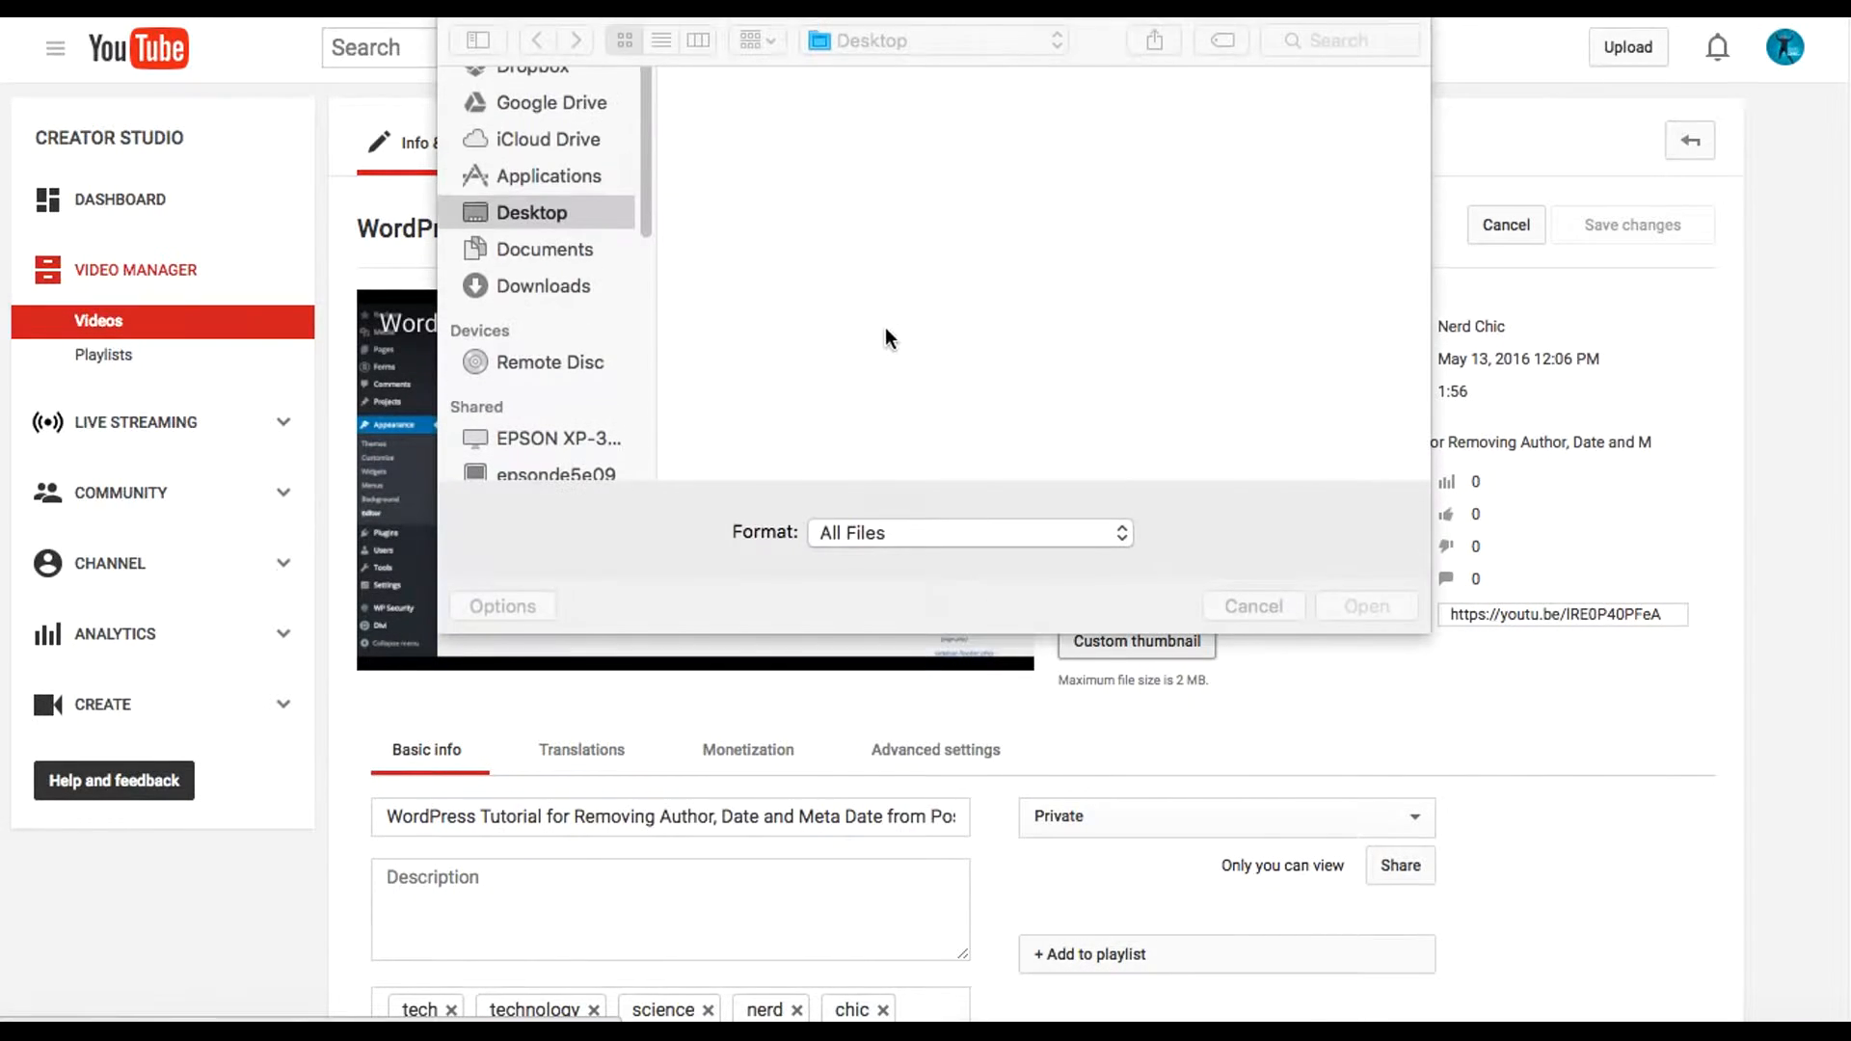
pyautogui.click(806, 129)
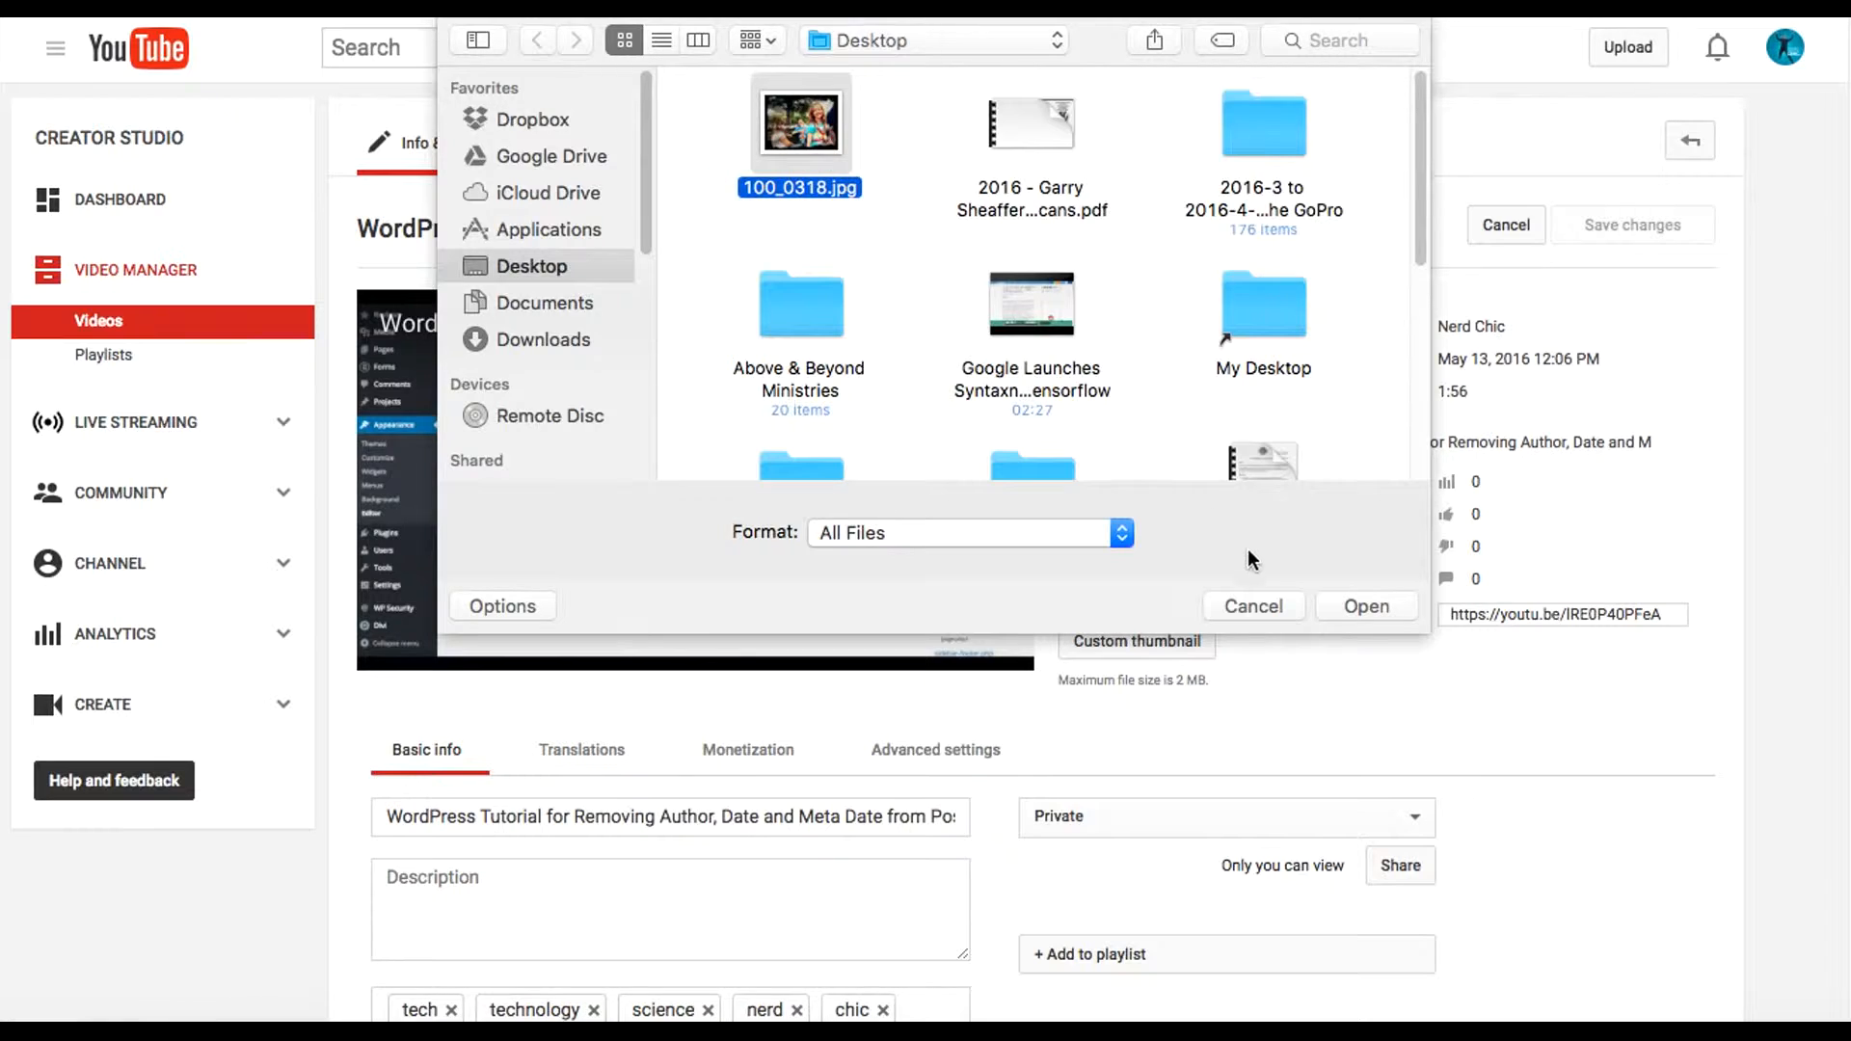
pyautogui.click(1357, 605)
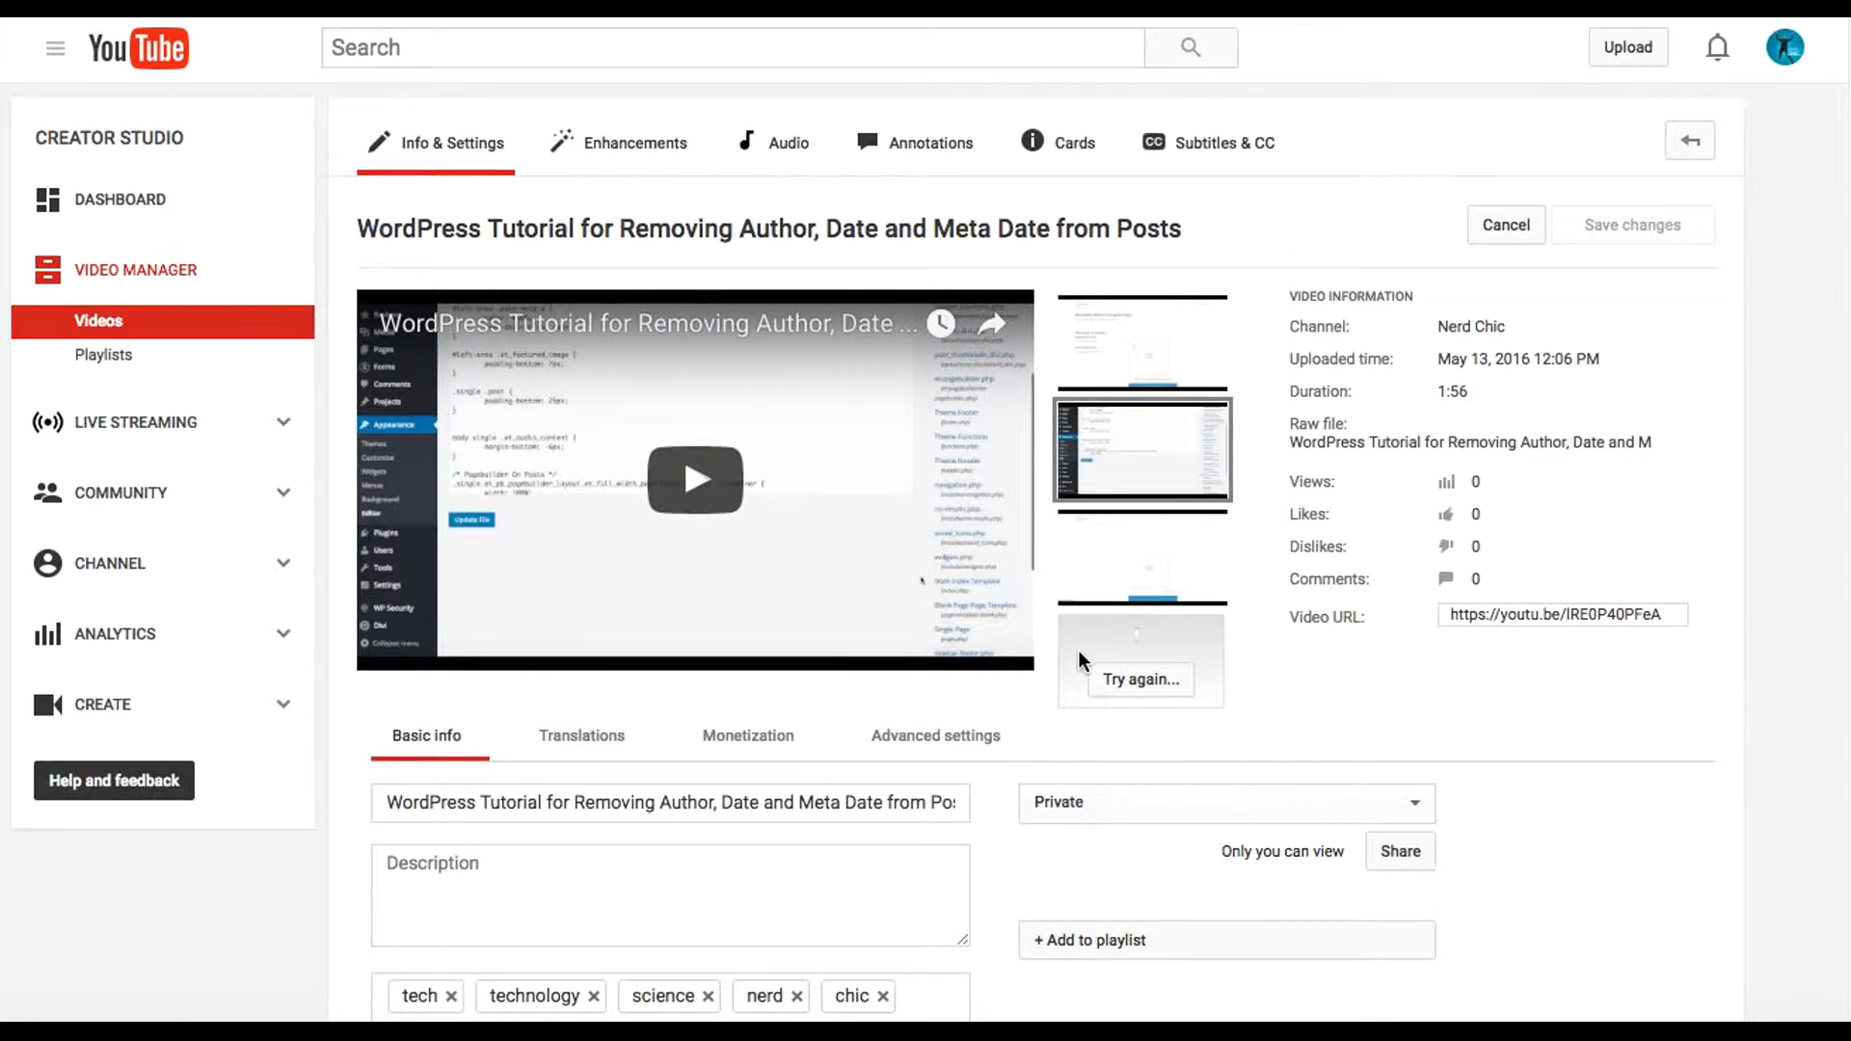
# - Retry the custom thumbnail upload with 100_0318.jpg from the Desktop
pyautogui.click(1142, 680)
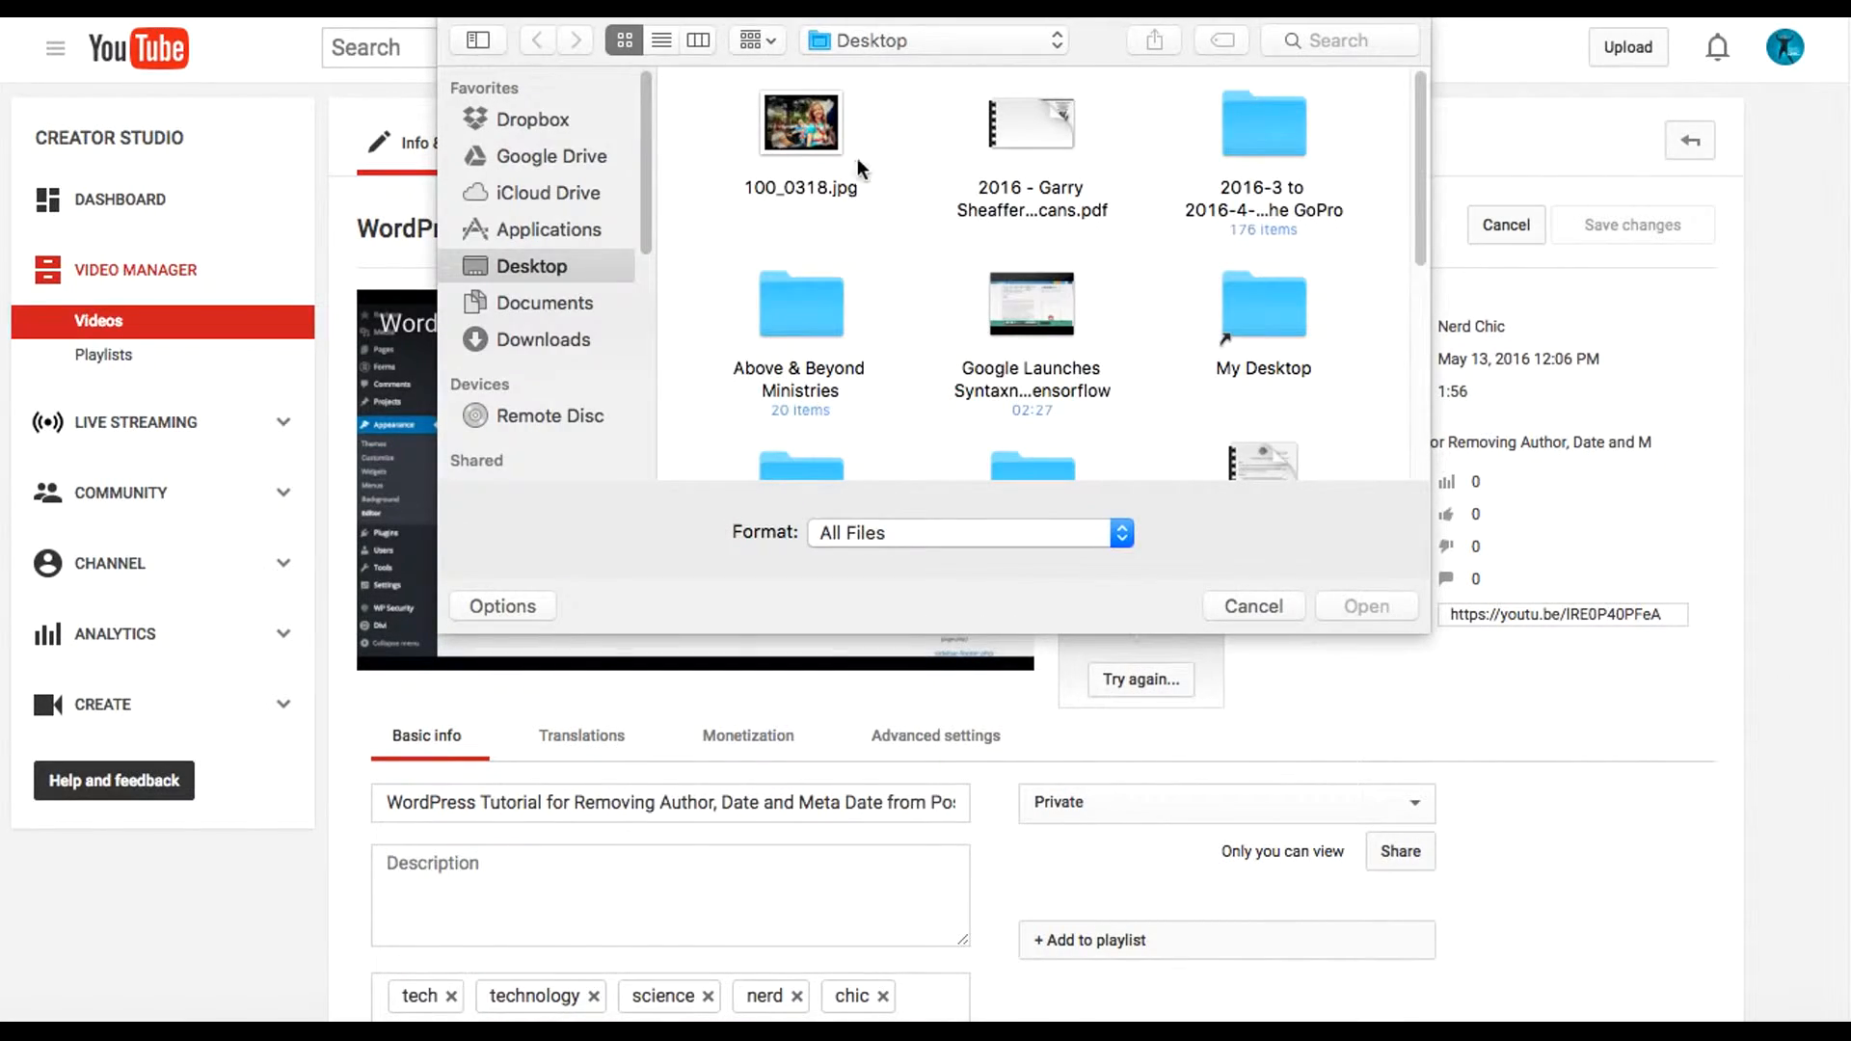
pyautogui.click(848, 184)
pyautogui.click(1369, 607)
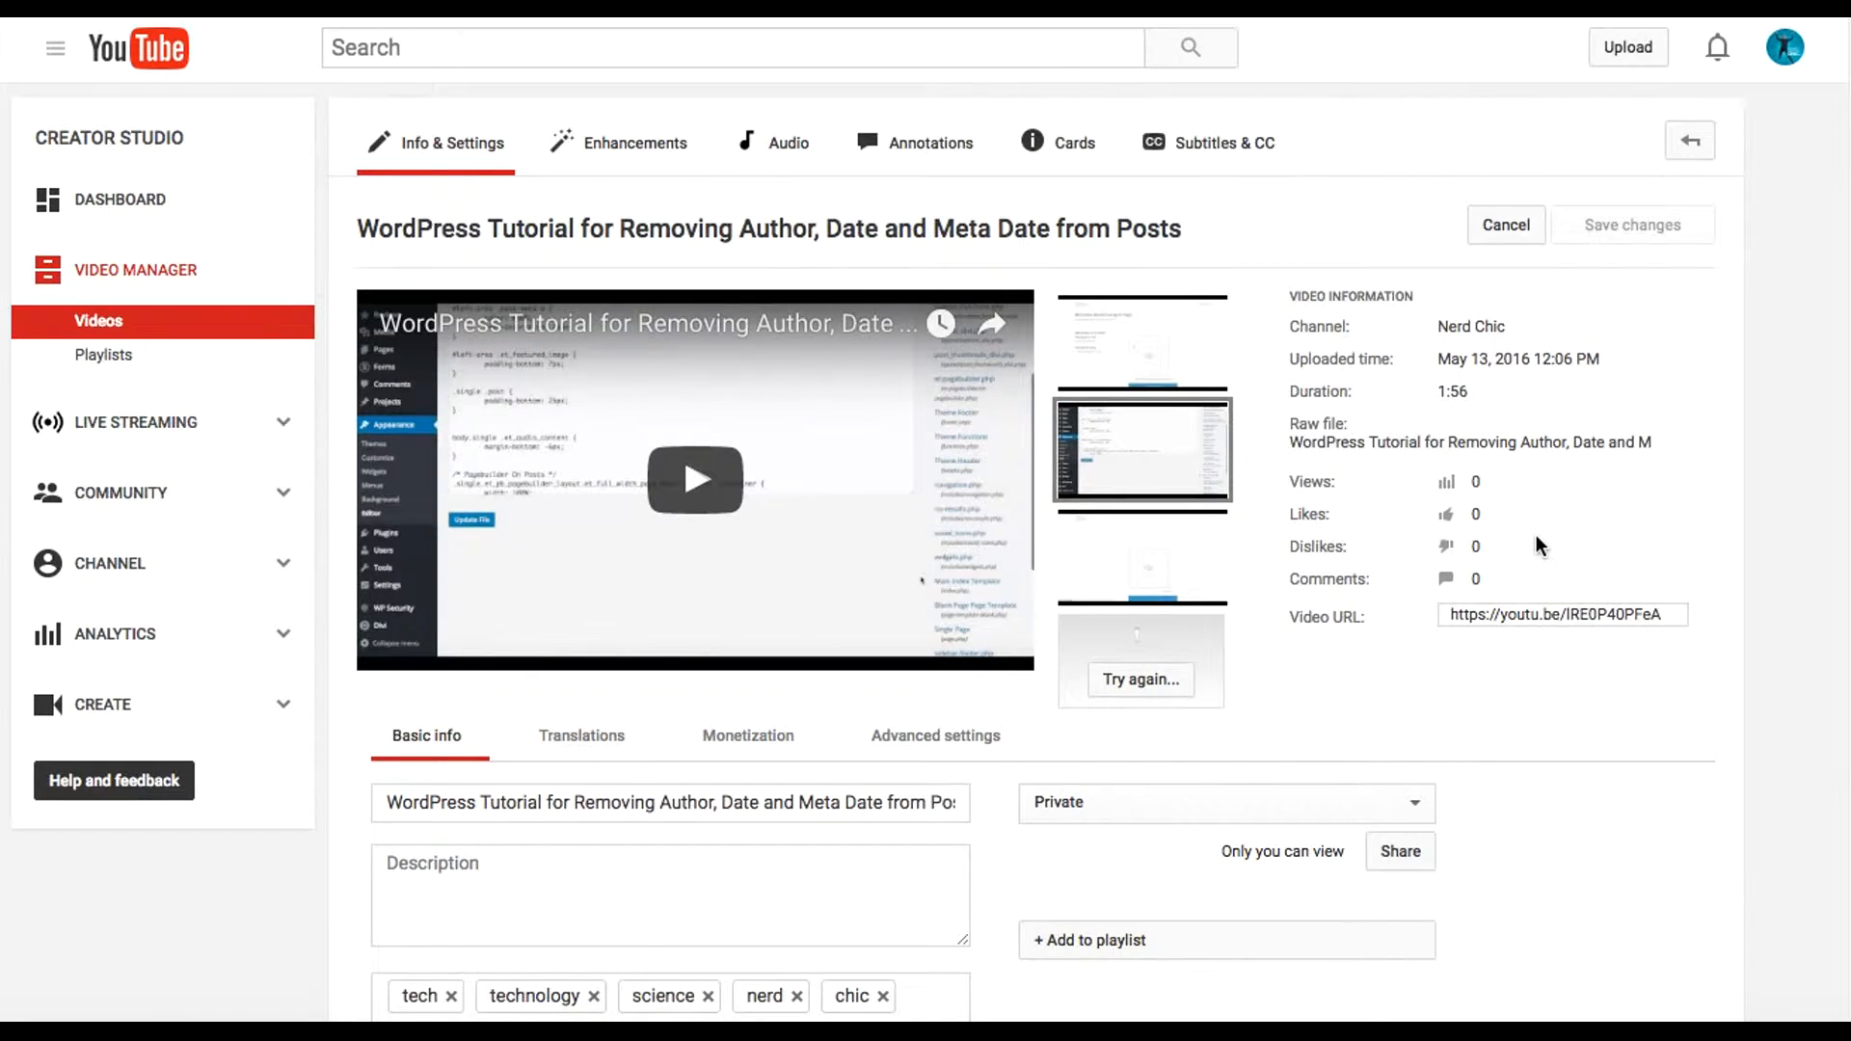